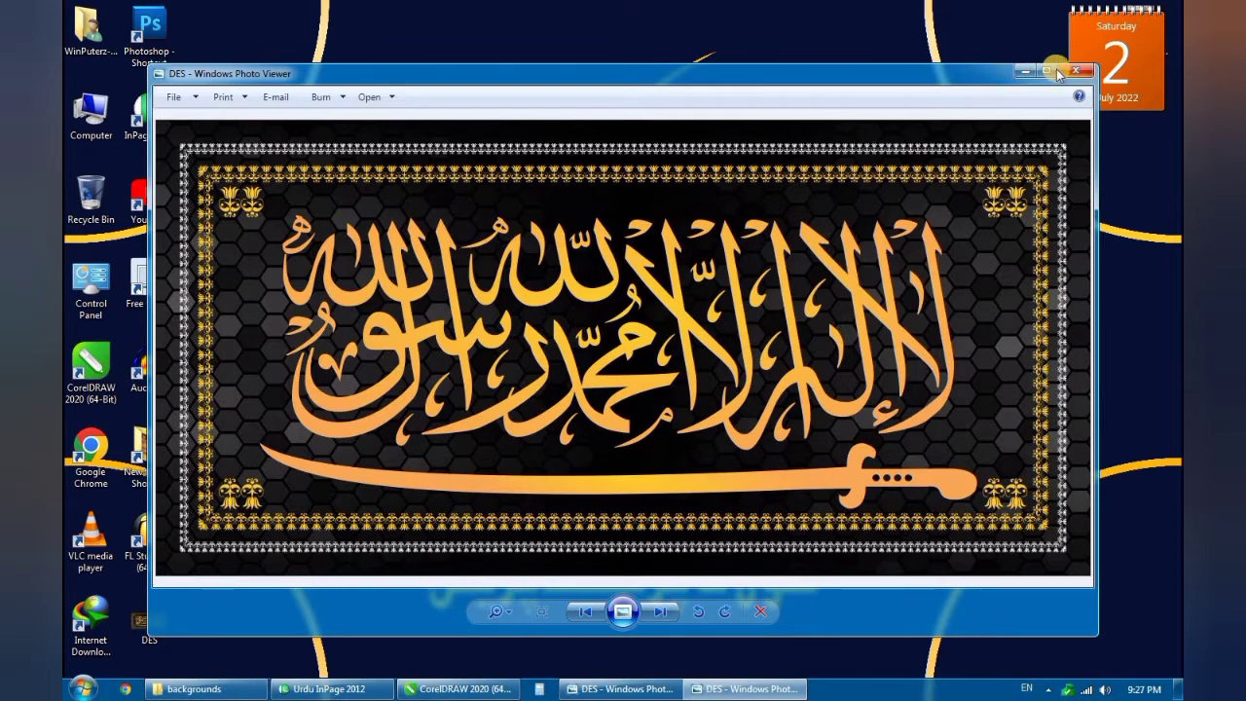
- View the DES calligraphy image maximized in the photo viewer and switch to CorelDRAW
left_click(1048, 72)
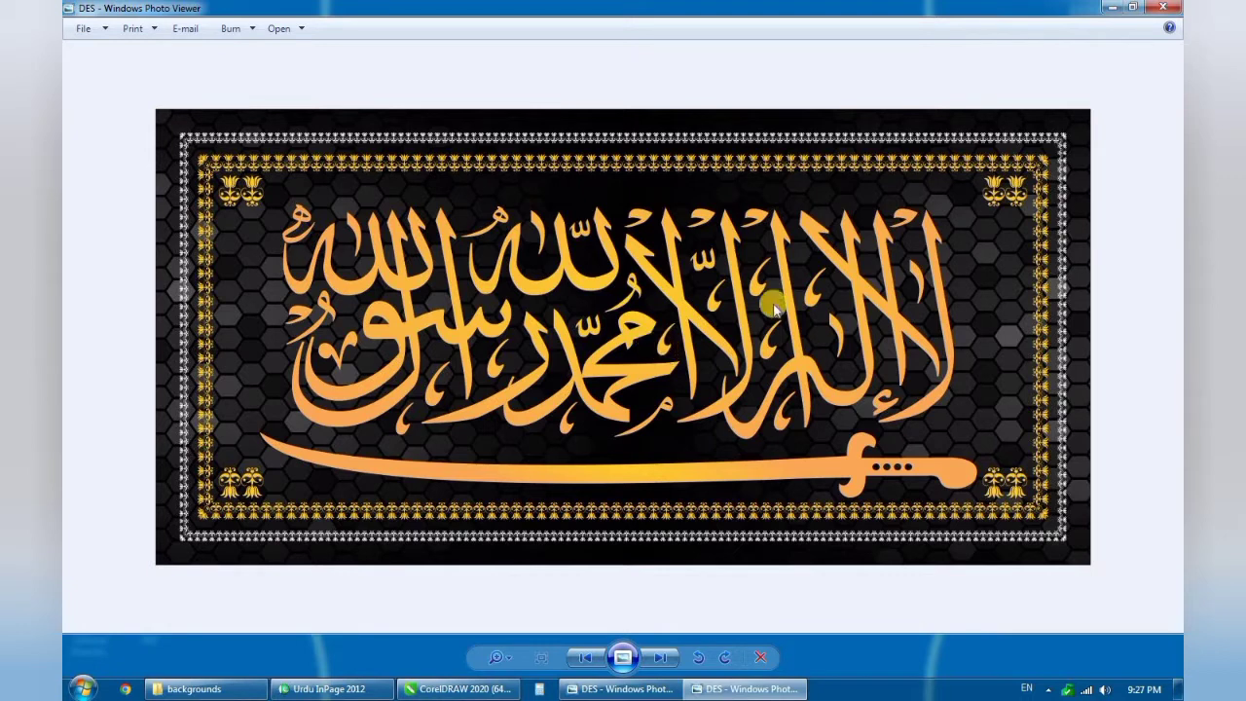
left_click(1109, 10)
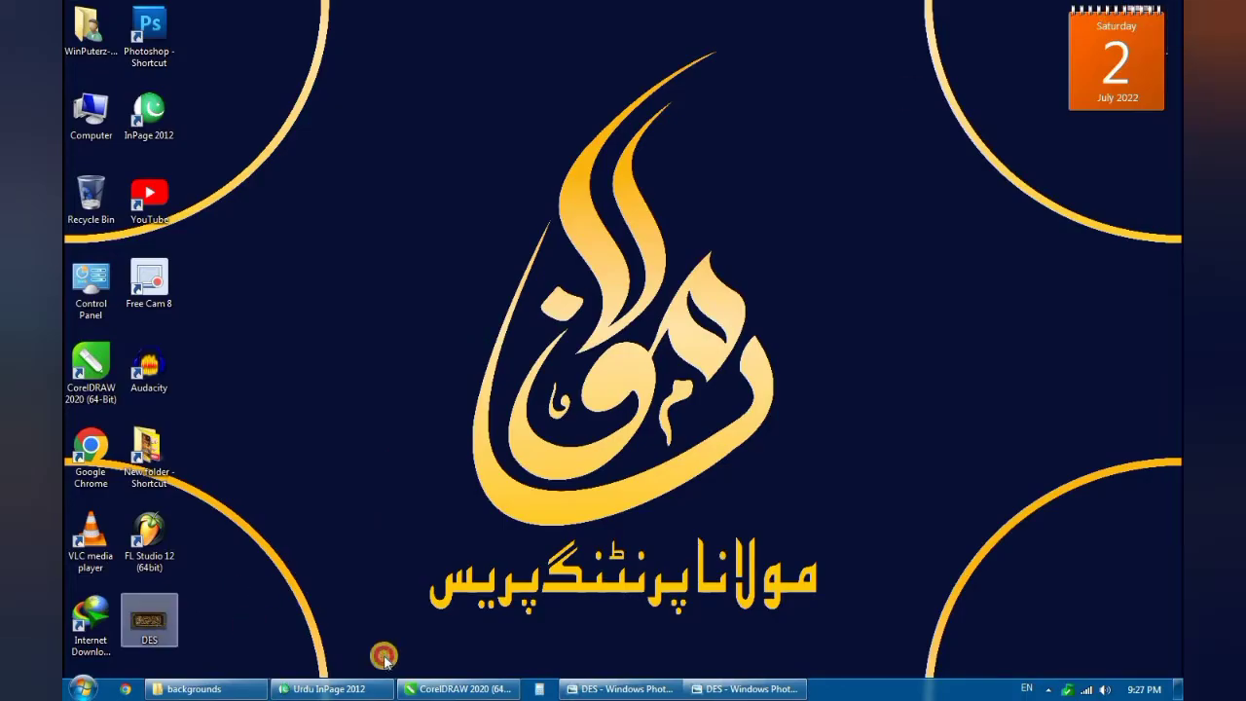
left_click(456, 688)
- Enlarge the calligraphy reference image to about 6.8 in wide and place it in the upper part of the page
left_click_drag(513, 451, 526, 402)
scroll(538, 467, "down", 2)
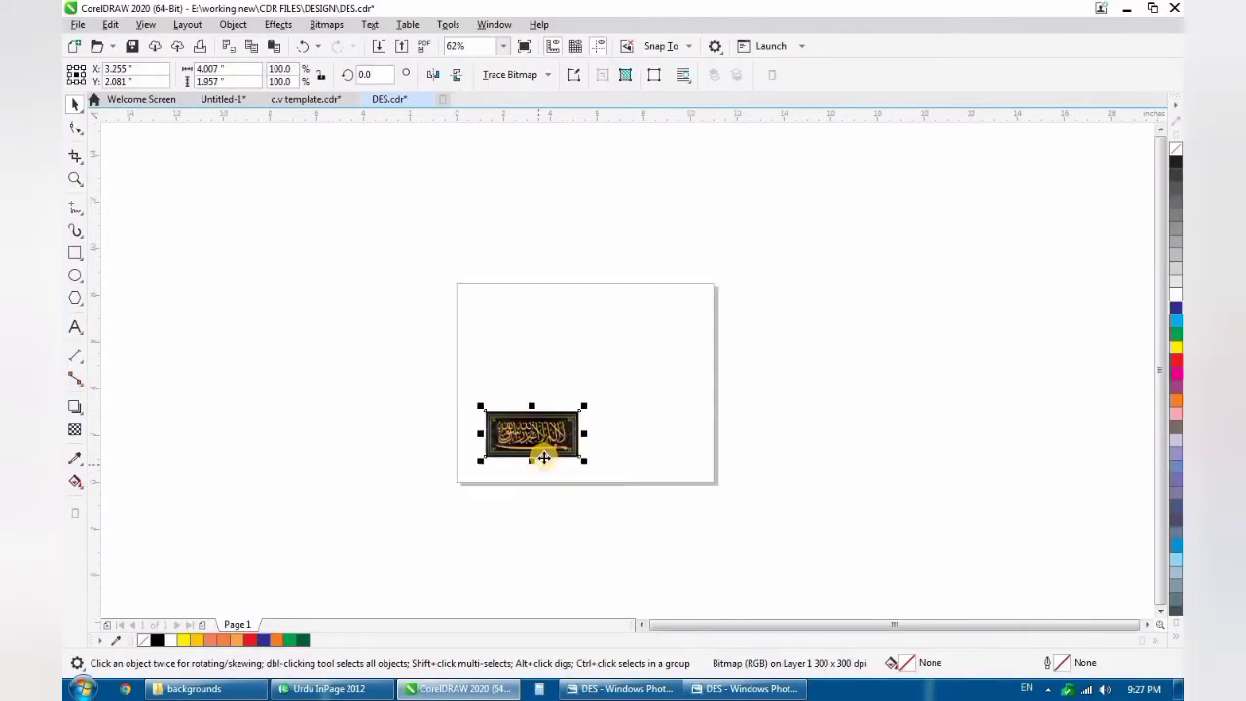
scroll(548, 444, "up", 2)
left_click_drag(570, 528, 725, 360)
left_click_drag(616, 326, 623, 331)
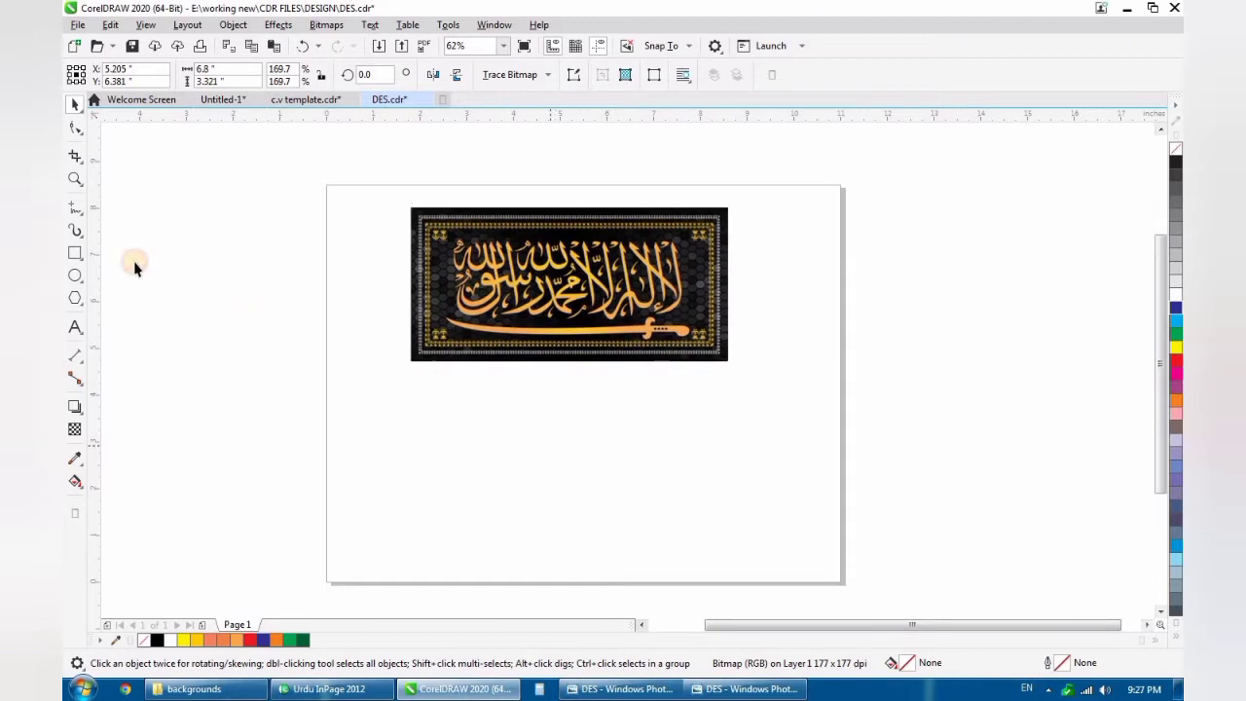
- Draw a rectangle below the calligraphy image and set its size to 4 × 2 inches
left_click(75, 253)
left_click_drag(378, 388, 690, 533)
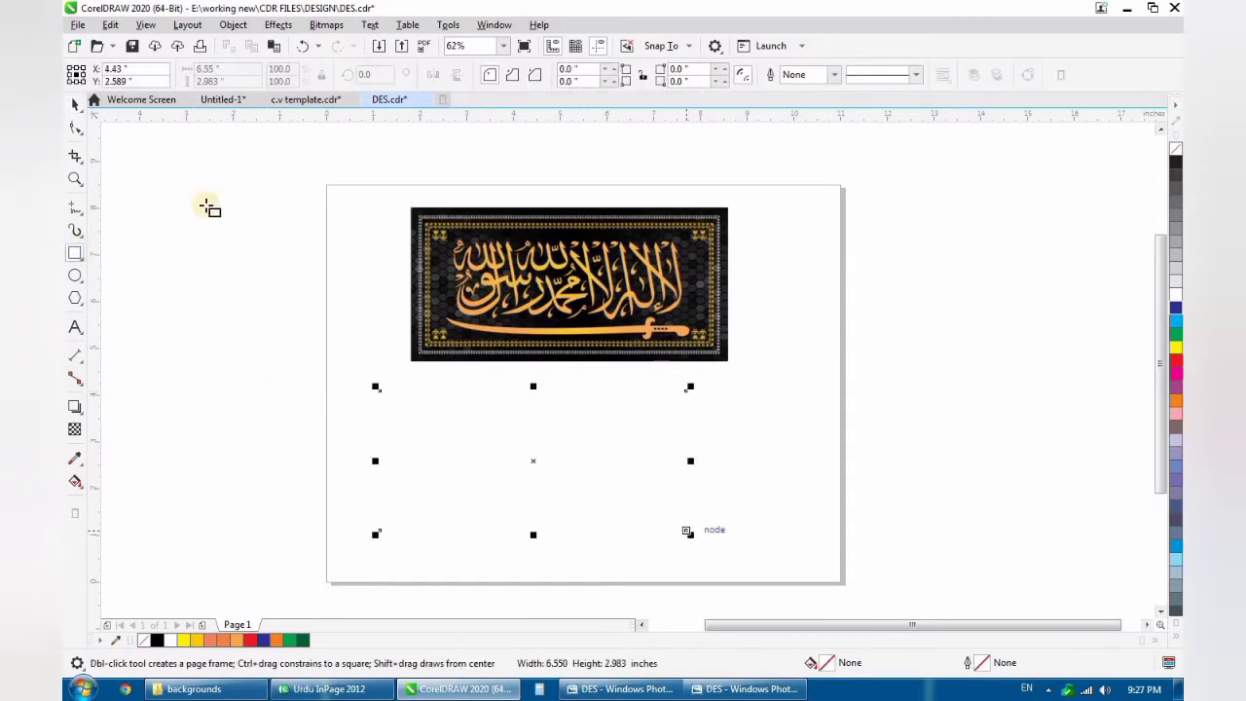
left_click(224, 69)
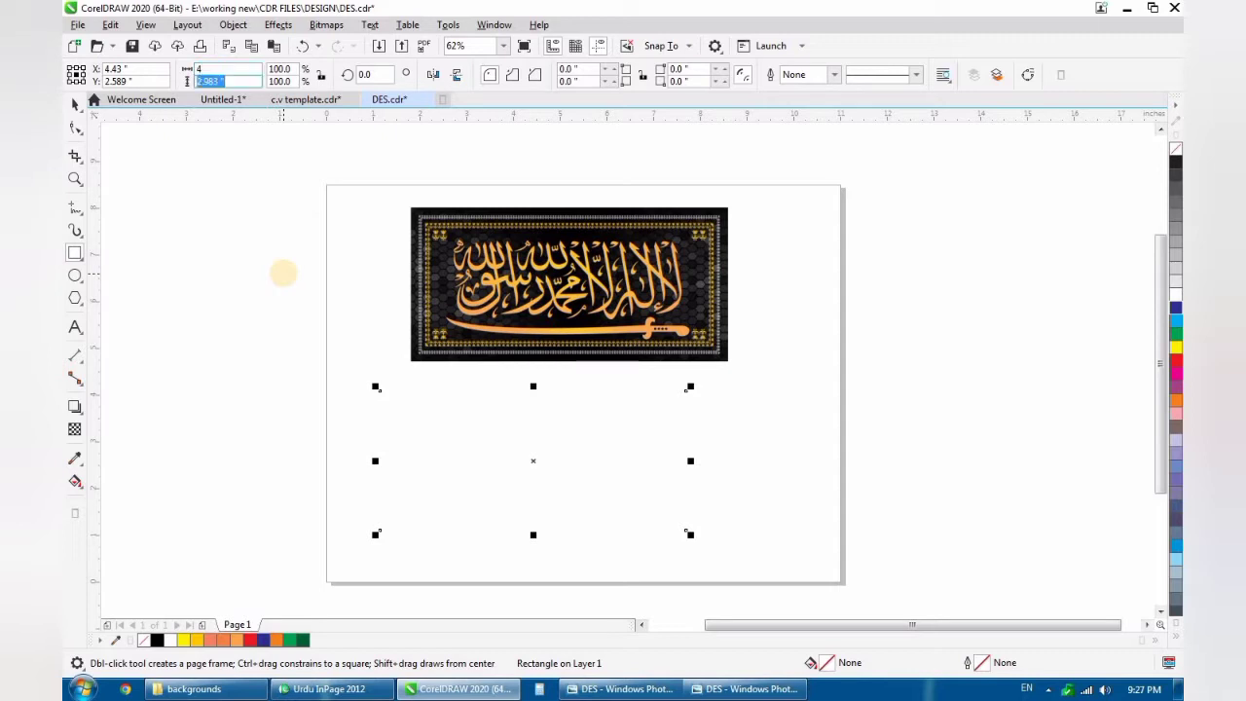
key("Return")
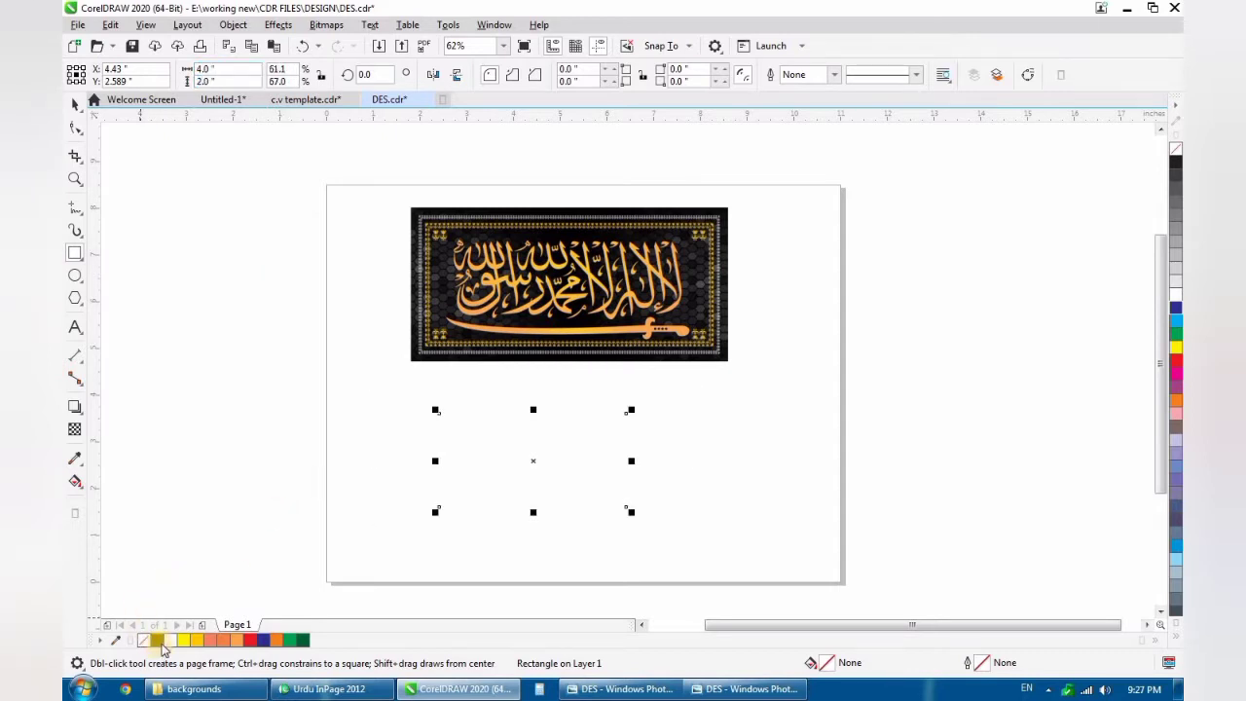
- Give the rectangle no fill and a black hairline outline, and shift it slightly beneath the calligraphy image
left_click(161, 643)
left_click(507, 468)
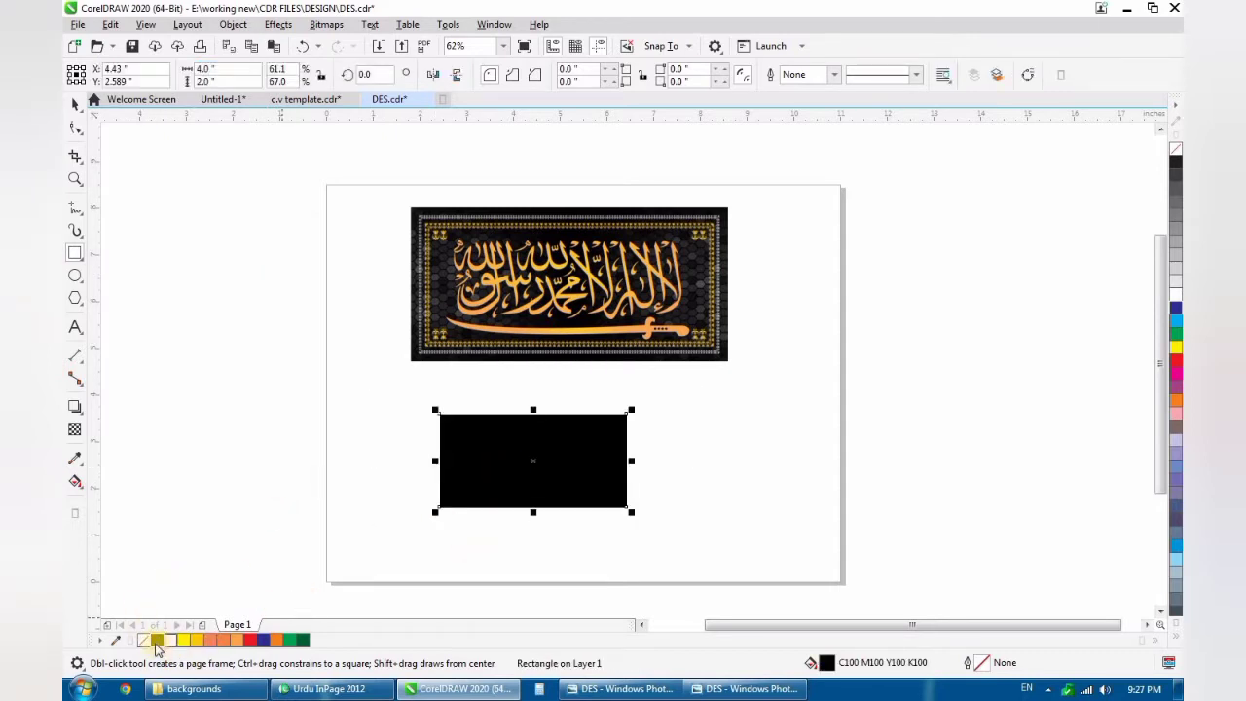
left_click(143, 641)
right_click(157, 639)
key("space")
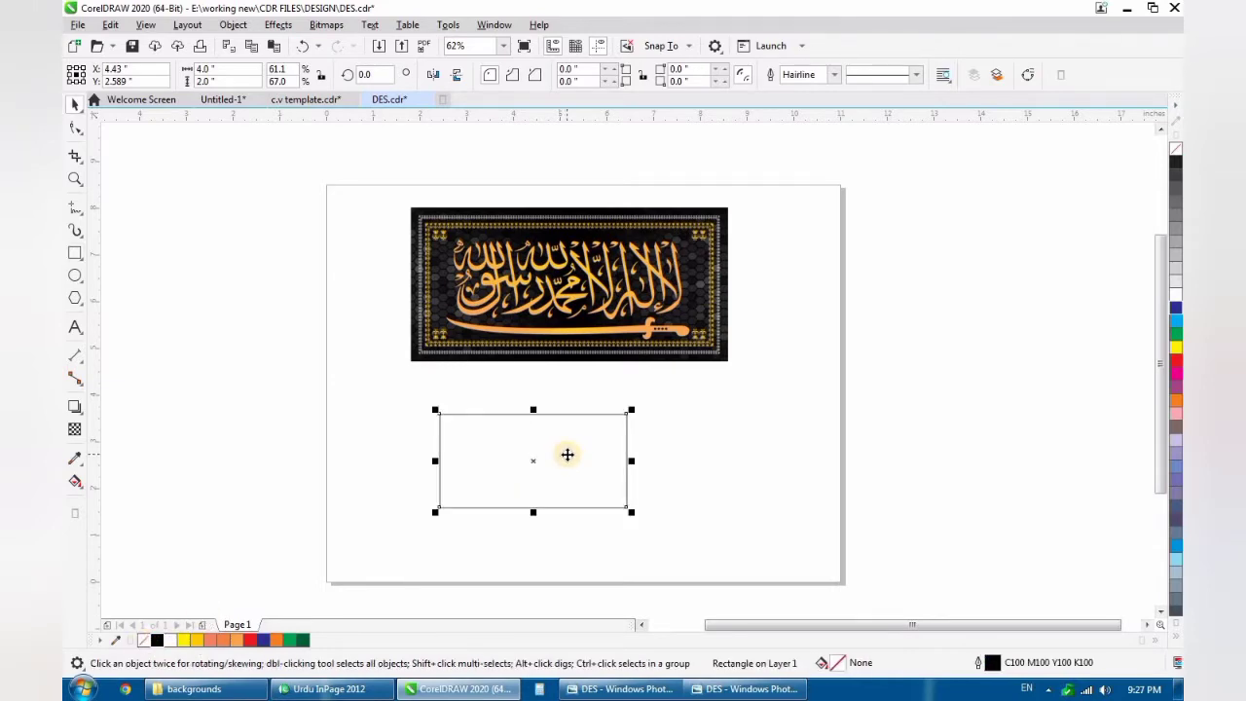
scroll(549, 476, "up", 1)
left_click_drag(549, 476, 584, 458)
scroll(553, 457, "down", 2)
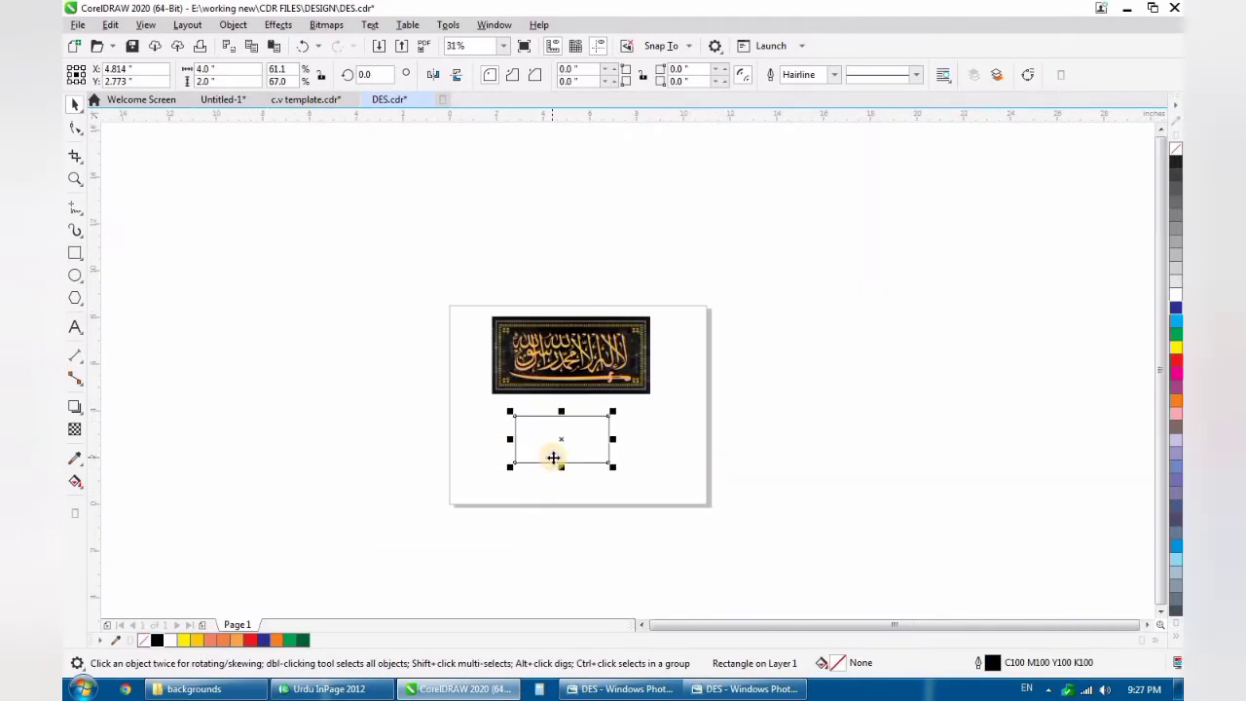
- Shrink the calligraphy reference image to about 4.15 in wide and place it just above the rectangle
scroll(552, 457, "up", 1)
left_click(654, 283)
left_click_drag(744, 182, 626, 230)
left_click_drag(551, 280, 587, 304)
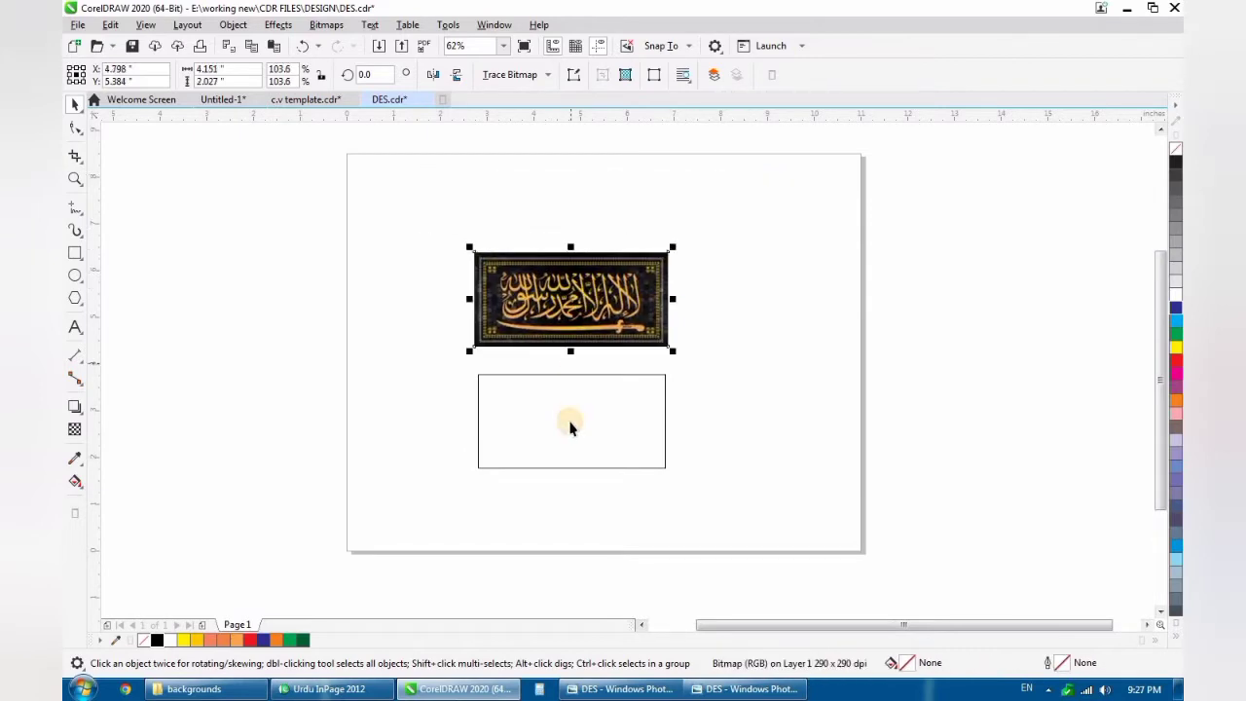
scroll(570, 424, "down", 2)
scroll(571, 428, "up", 4)
left_click(534, 412)
scroll(581, 406, "down", 2)
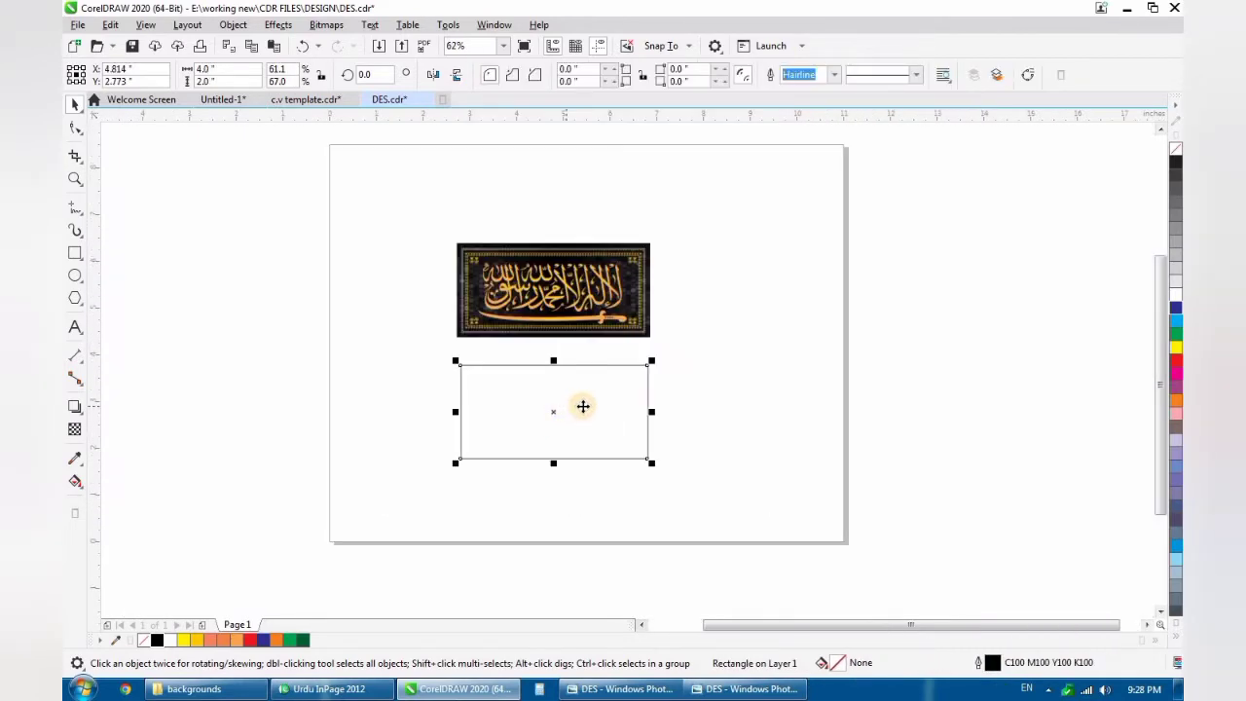
scroll(590, 406, "up", 2)
- Import the BLACK BACKGROUND image from the backgrounds folder into the CorelDRAW page
left_click(195, 688)
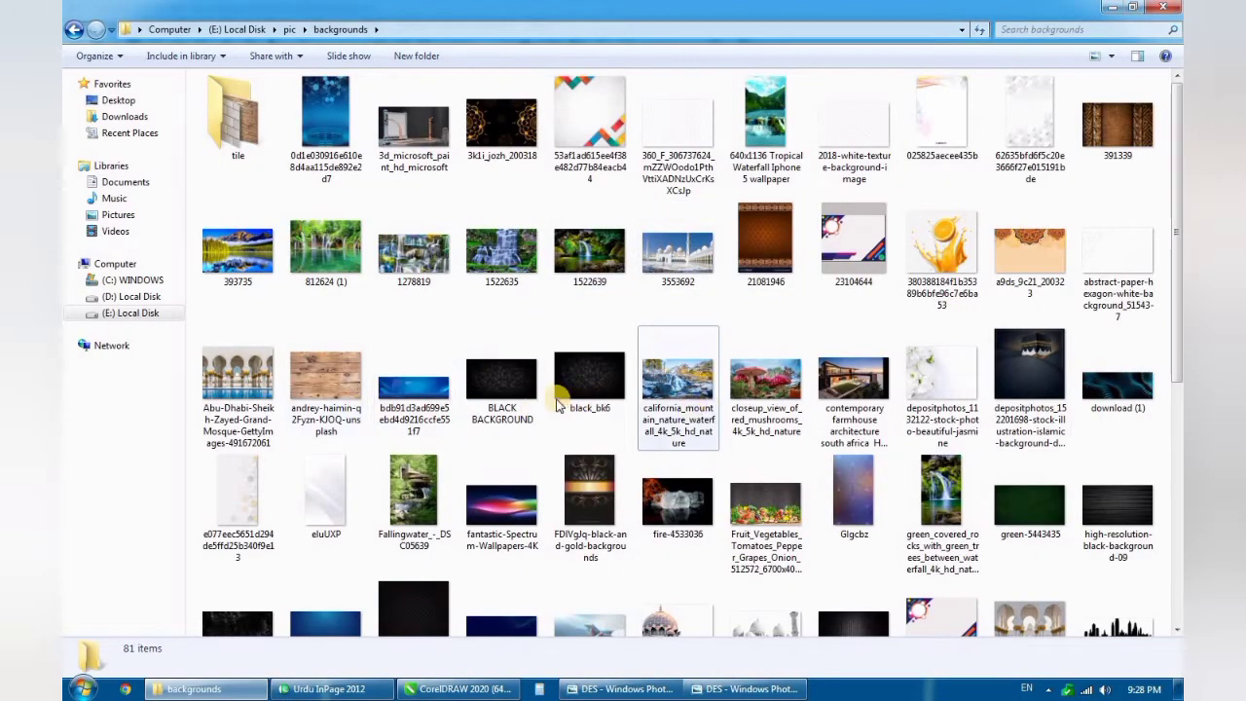
left_click(525, 395)
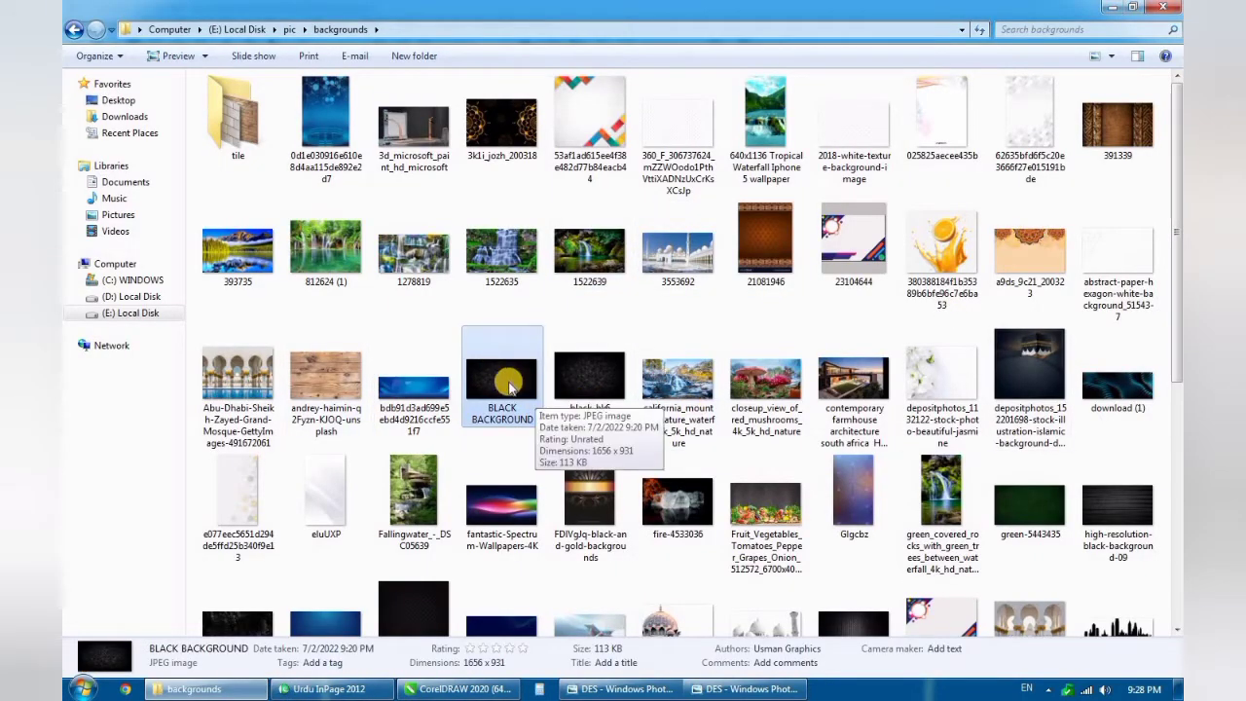
left_click_drag(533, 399, 485, 565)
scroll(697, 353, "down", 1)
scroll(564, 523, "up", 2)
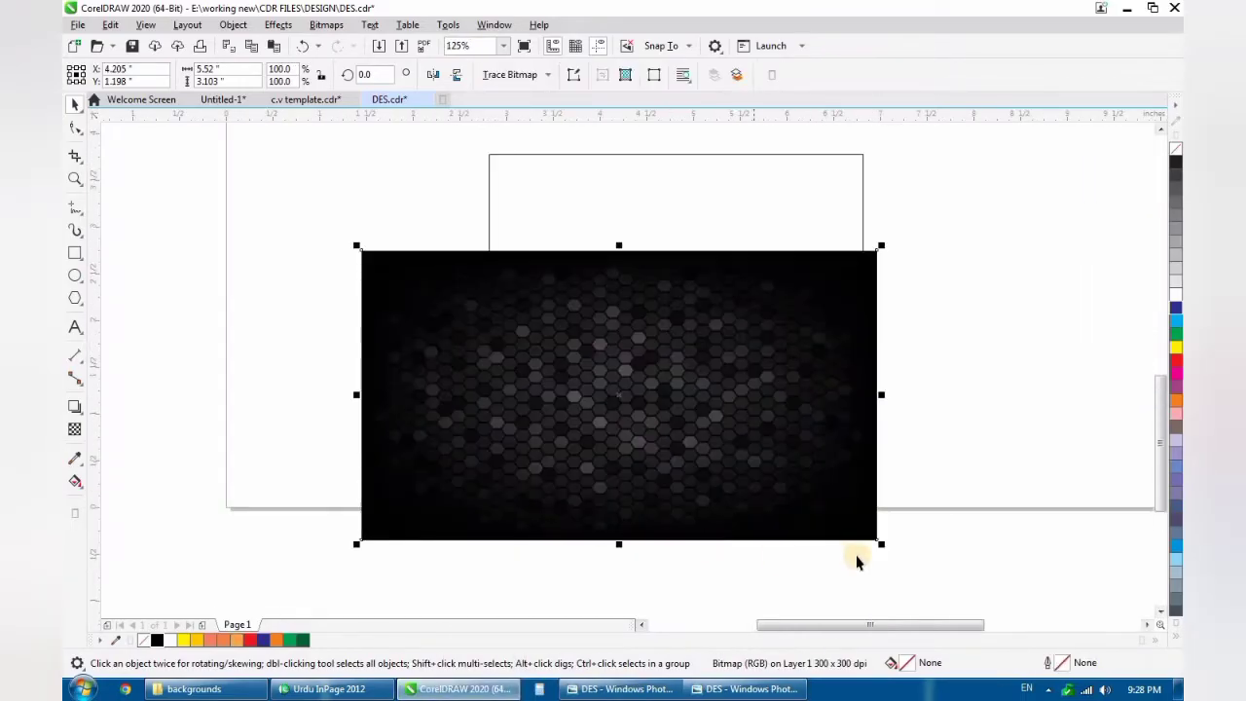
- Scale the hexagon background to about 3.6 × 2.03 in and align it with the rectangle's top edge, overlapping its left part
left_click_drag(881, 548, 743, 470)
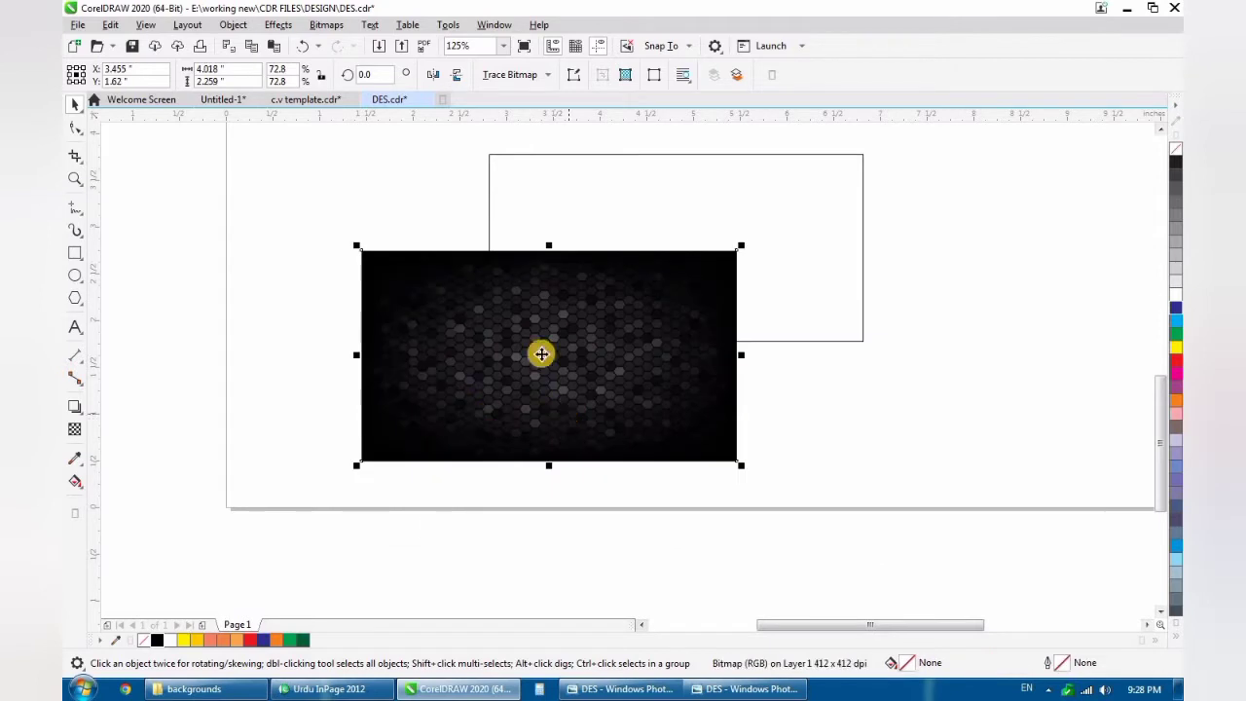
scroll(540, 353, "down", 1)
scroll(508, 273, "up", 1)
left_click_drag(640, 425, 590, 330)
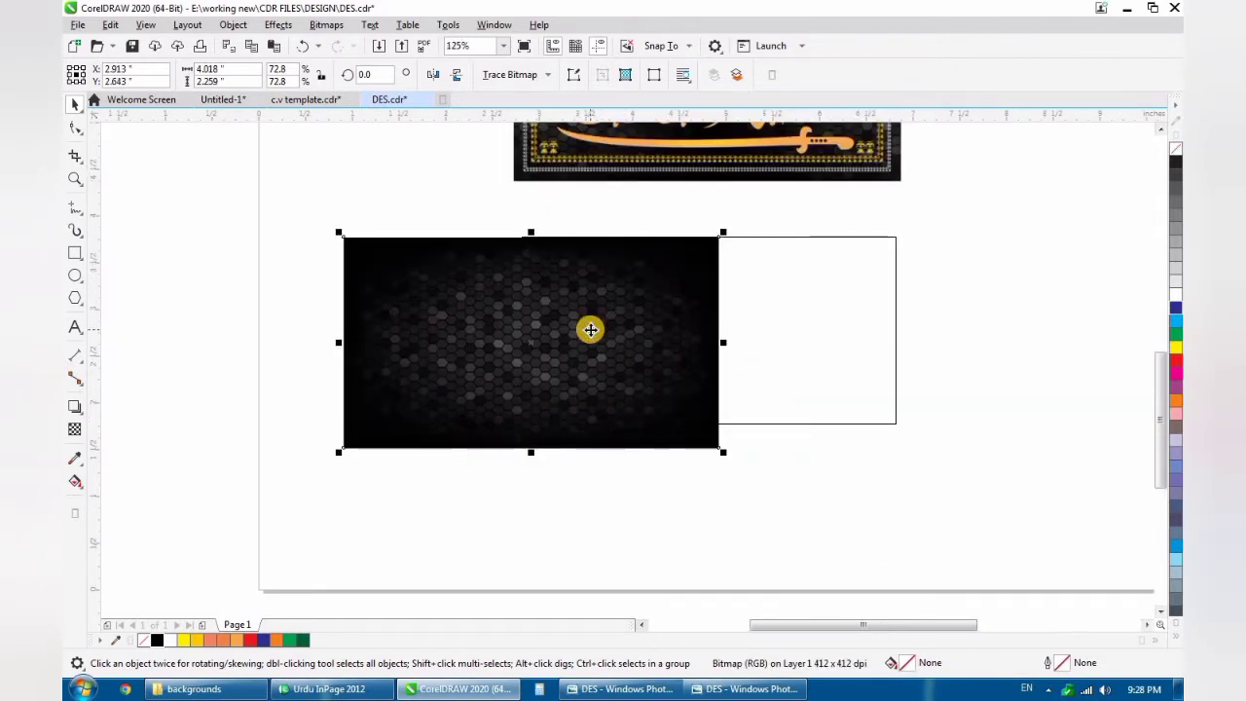
left_click_drag(338, 454, 386, 443)
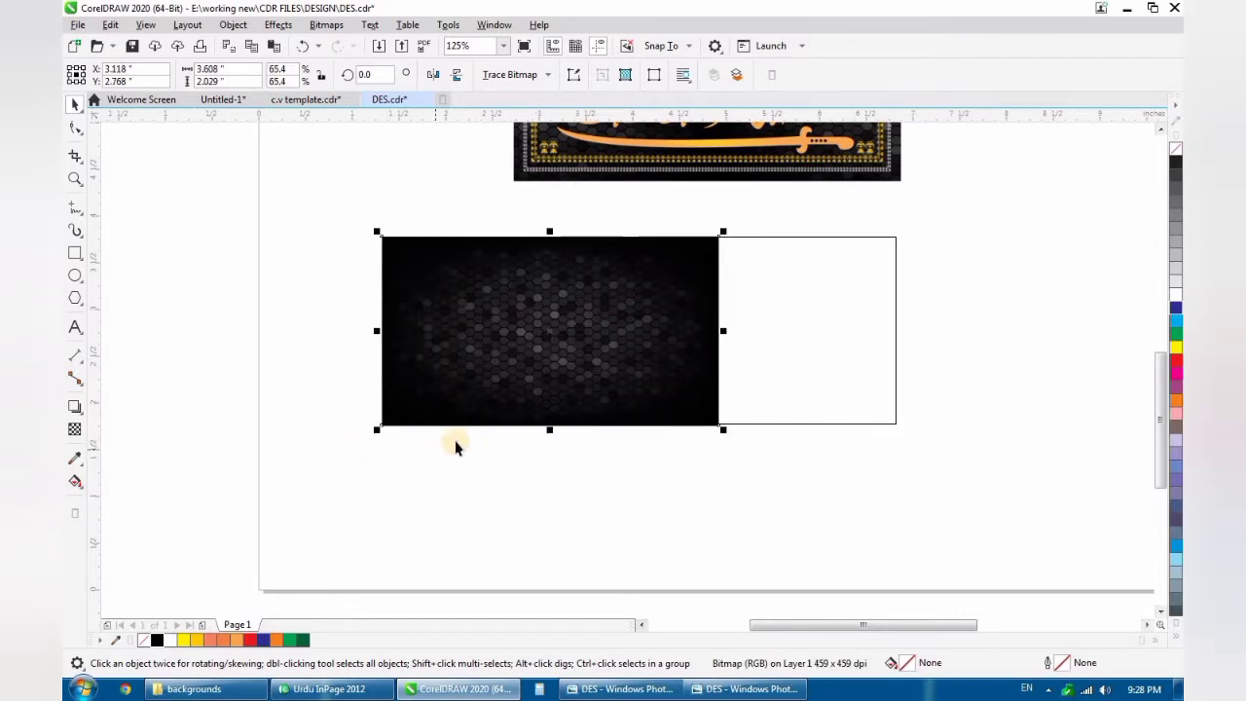
- Examine the hexagon pattern at both sides of the calligraphy reference image and compare it with the imported background
scroll(514, 356, "down", 1)
scroll(520, 356, "up", 1)
scroll(579, 282, "down", 1)
scroll(579, 282, "up", 1)
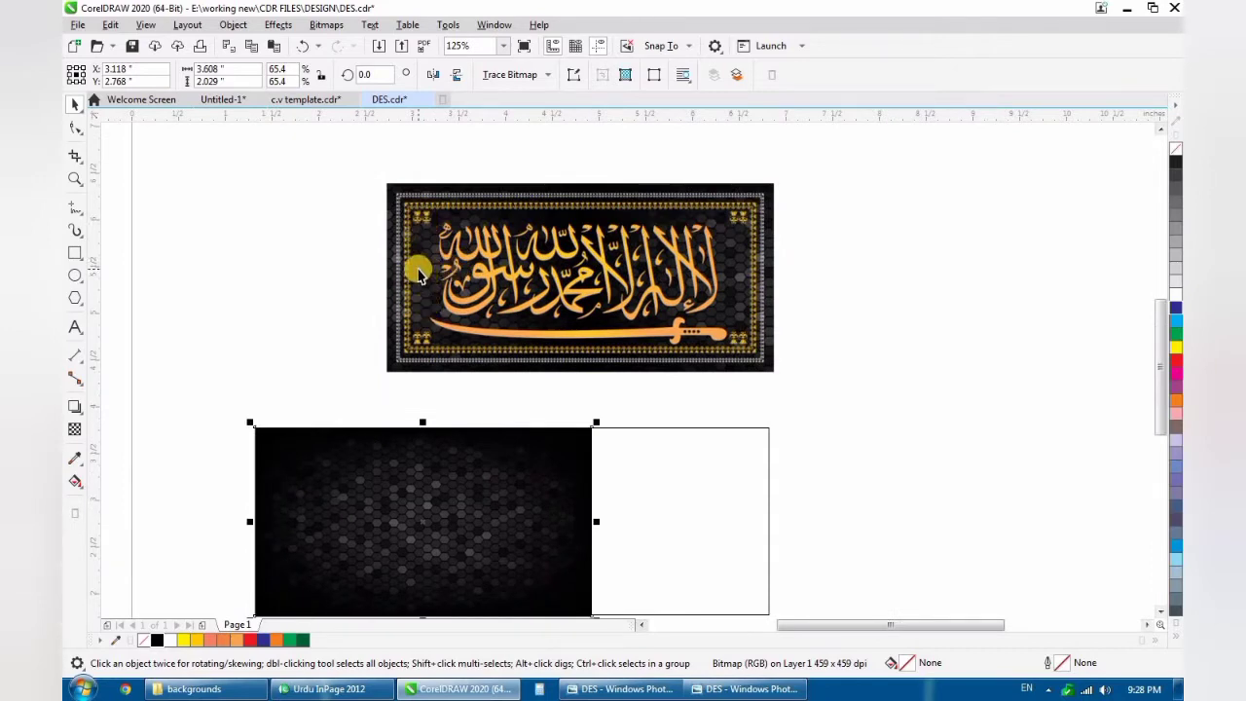
scroll(418, 275, "up", 1)
scroll(423, 255, "down", 1)
scroll(428, 251, "up", 1)
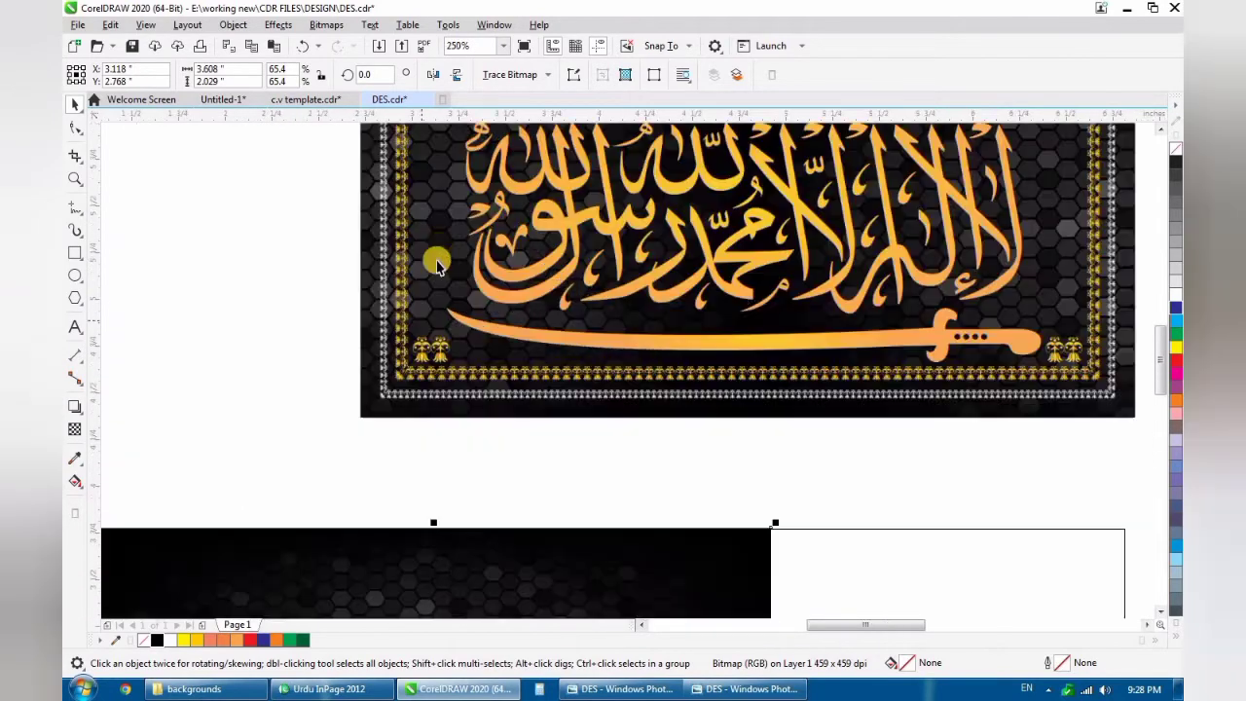
scroll(437, 258, "down", 1)
scroll(749, 243, "up", 1)
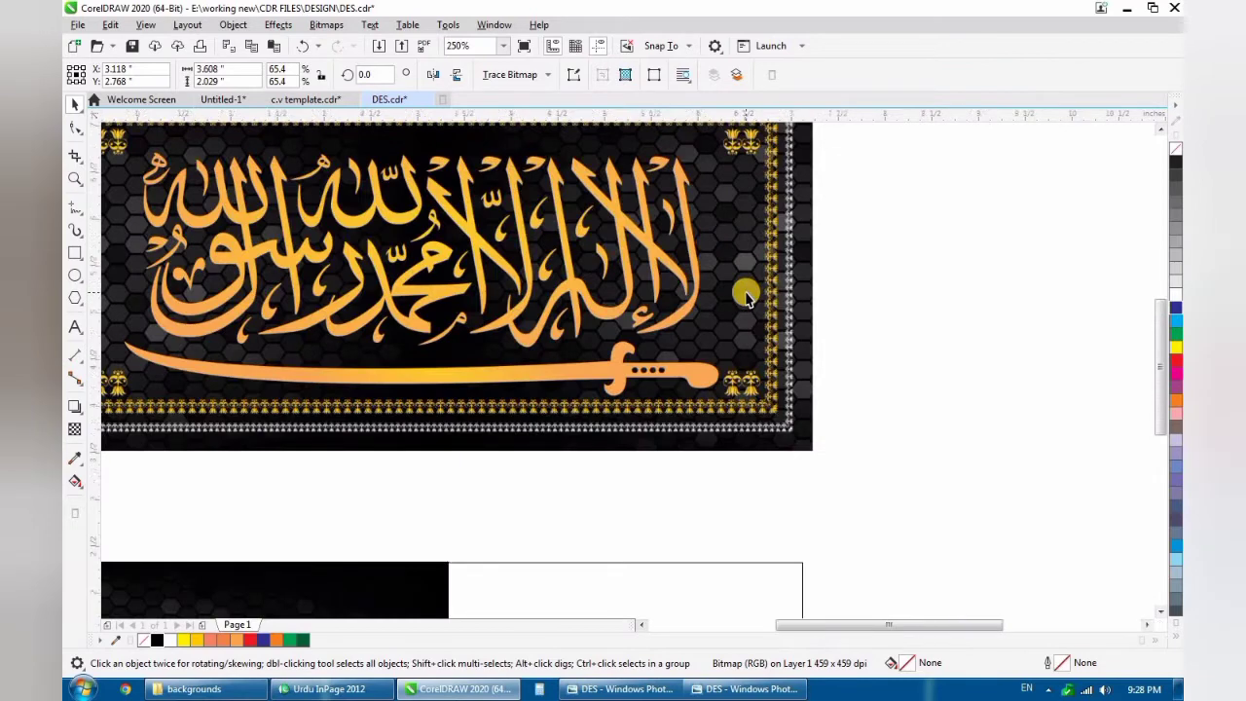
scroll(675, 411, "down", 2)
scroll(671, 414, "up", 1)
- Try centring the hexagon background on the rectangle and stretching it to the full 4 in width
left_click_drag(879, 297, 325, 557)
left_click(489, 434)
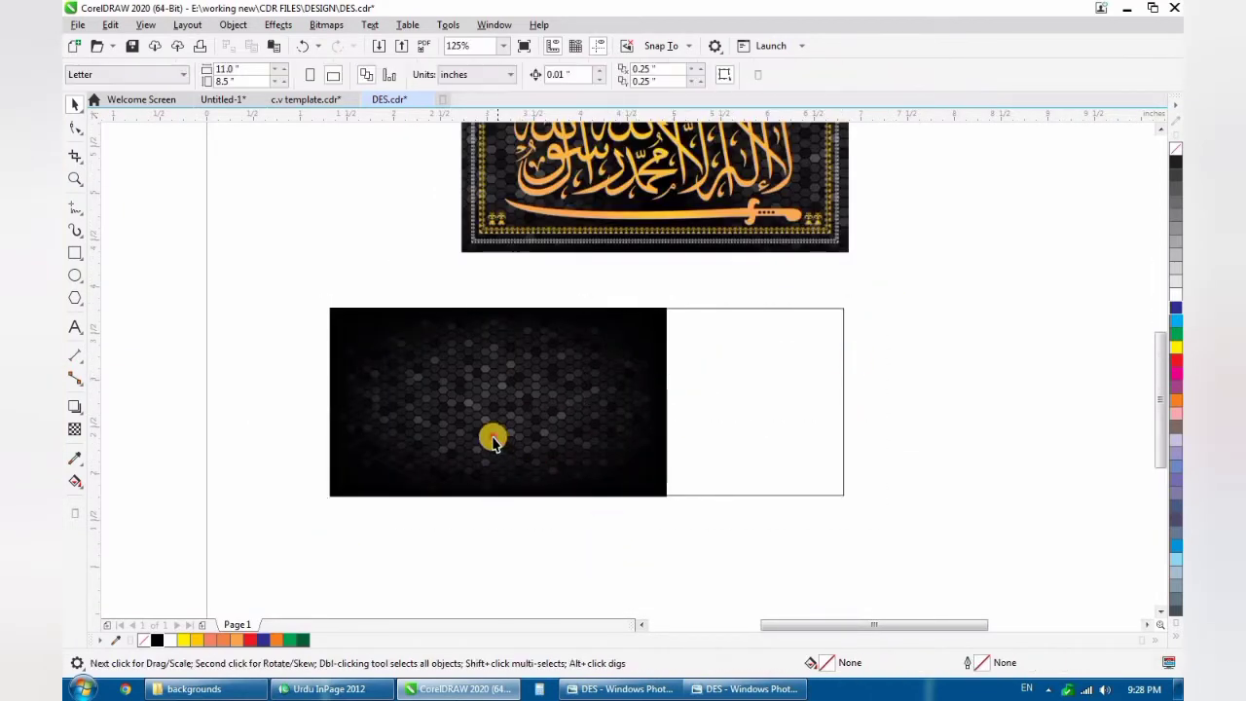
left_click(732, 431, "shift")
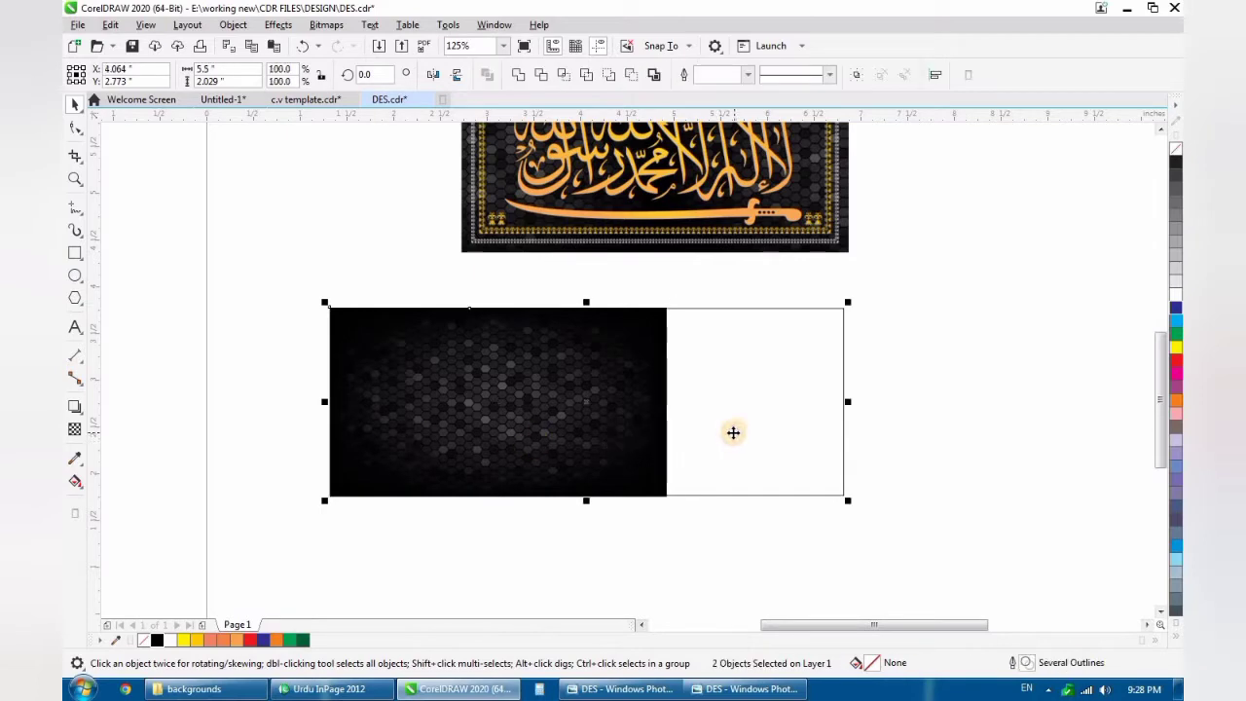
key("c")
left_click(823, 404)
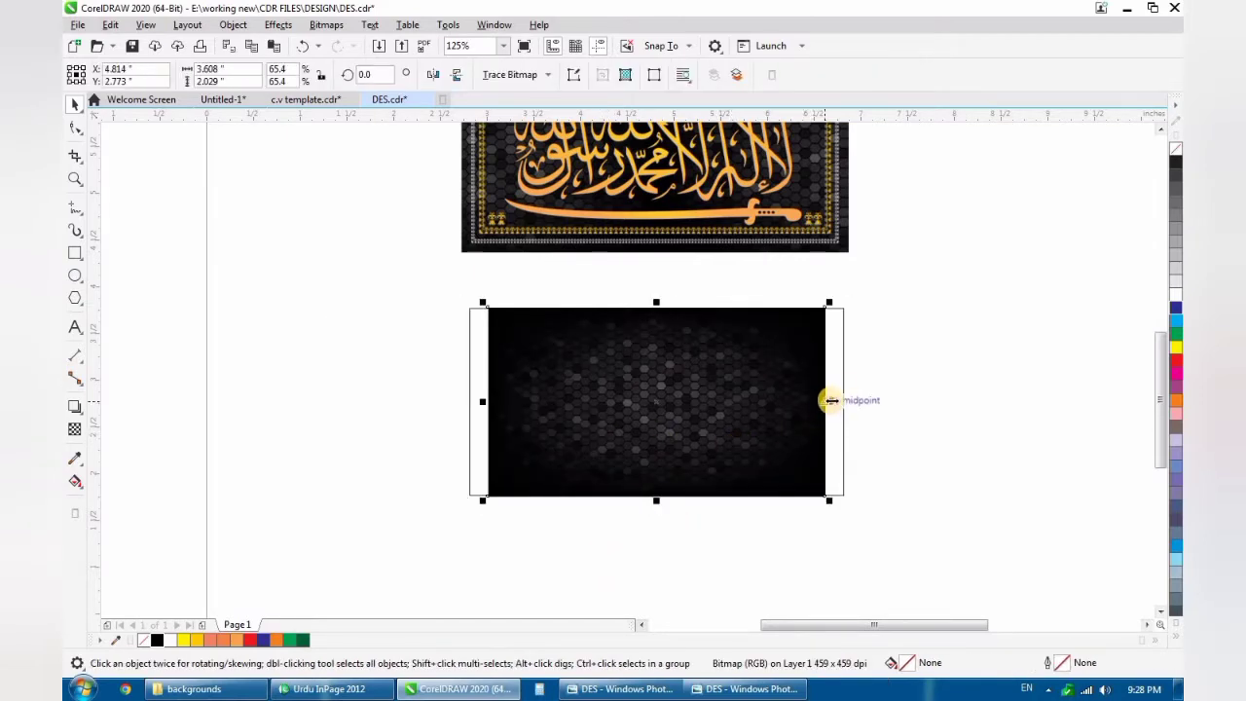
left_click_drag(825, 398, 845, 401)
scroll(714, 426, "up", 3)
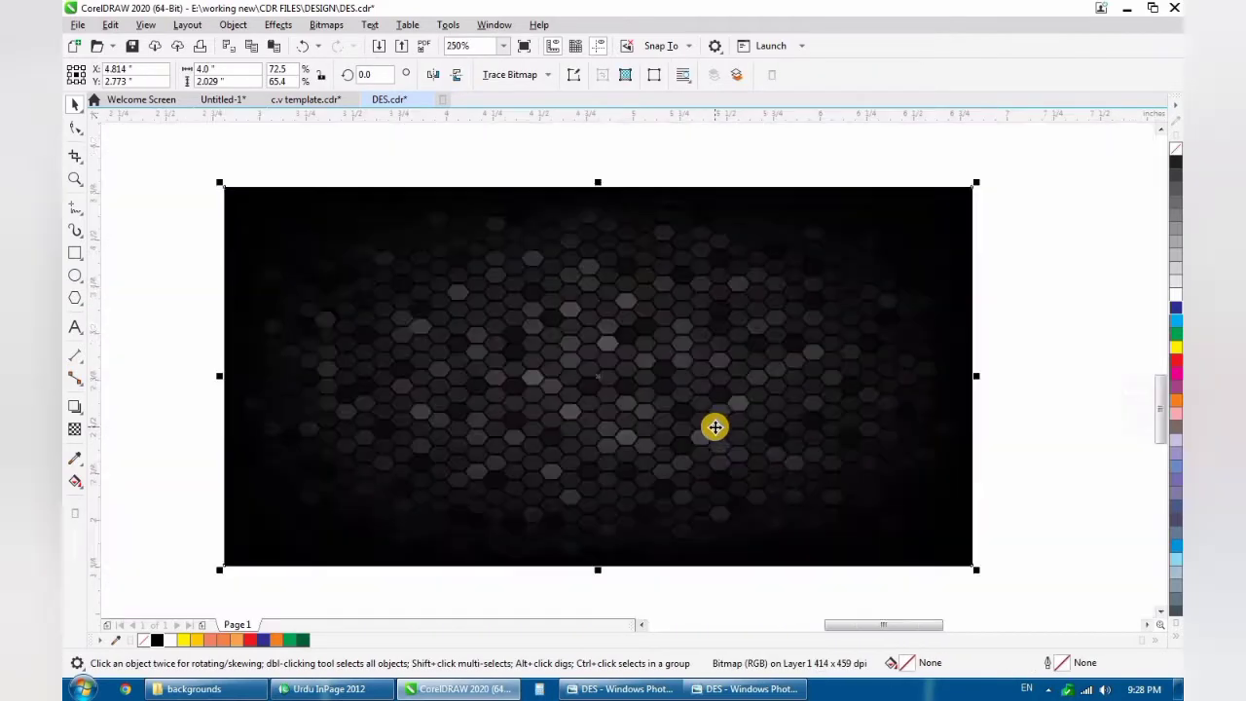
scroll(712, 426, "down", 3)
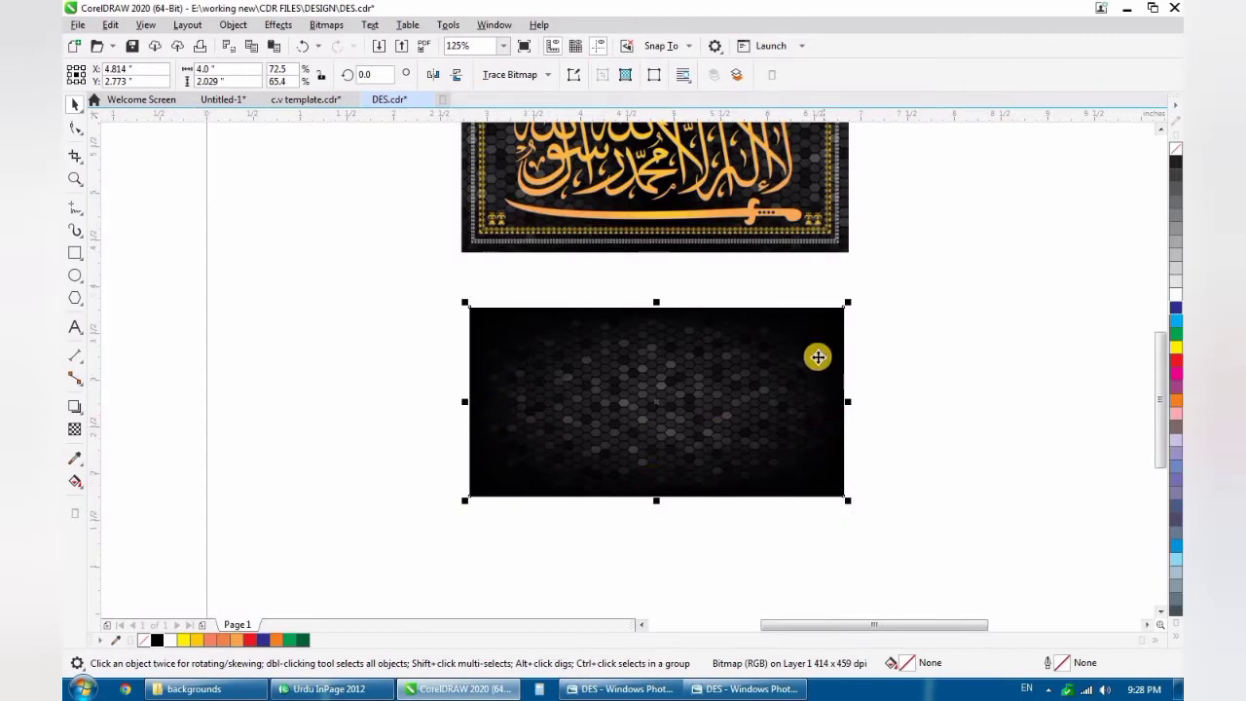
- Compare the stretched background with the reference, and undo its stretching and horizontal centring
scroll(608, 467, "down", 2)
scroll(668, 368, "up", 2)
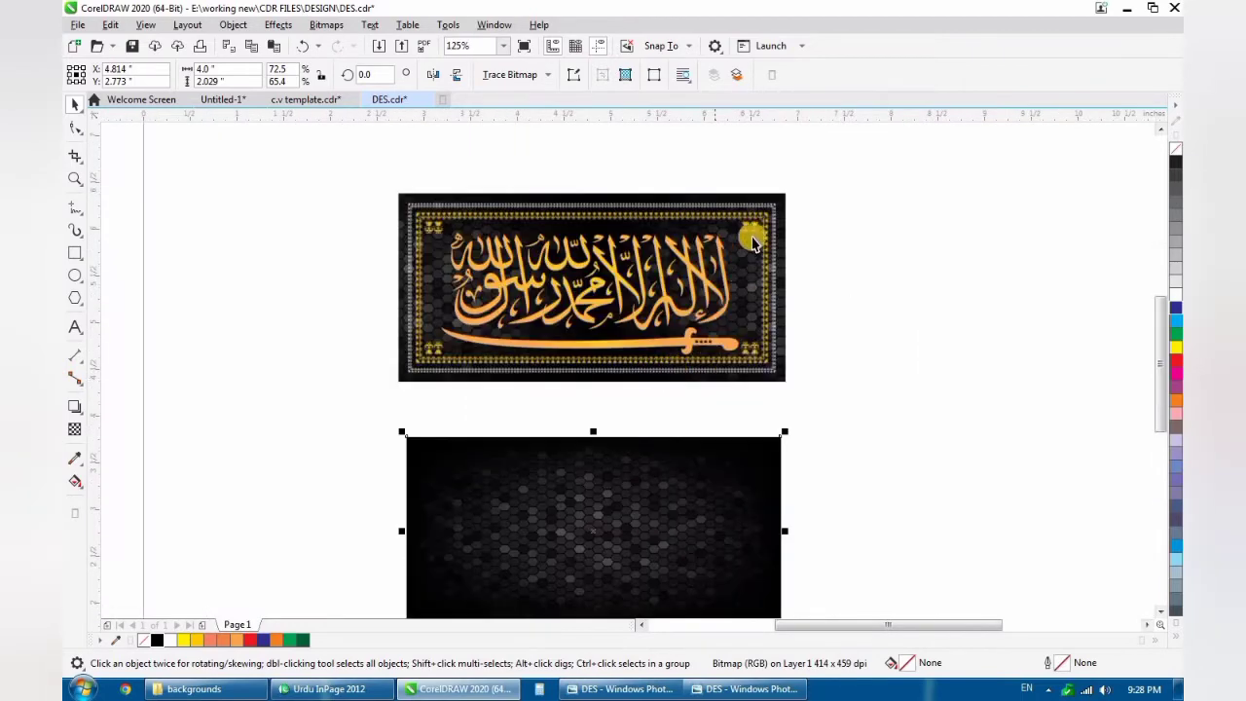
scroll(763, 424, "down", 1)
scroll(708, 512, "up", 1)
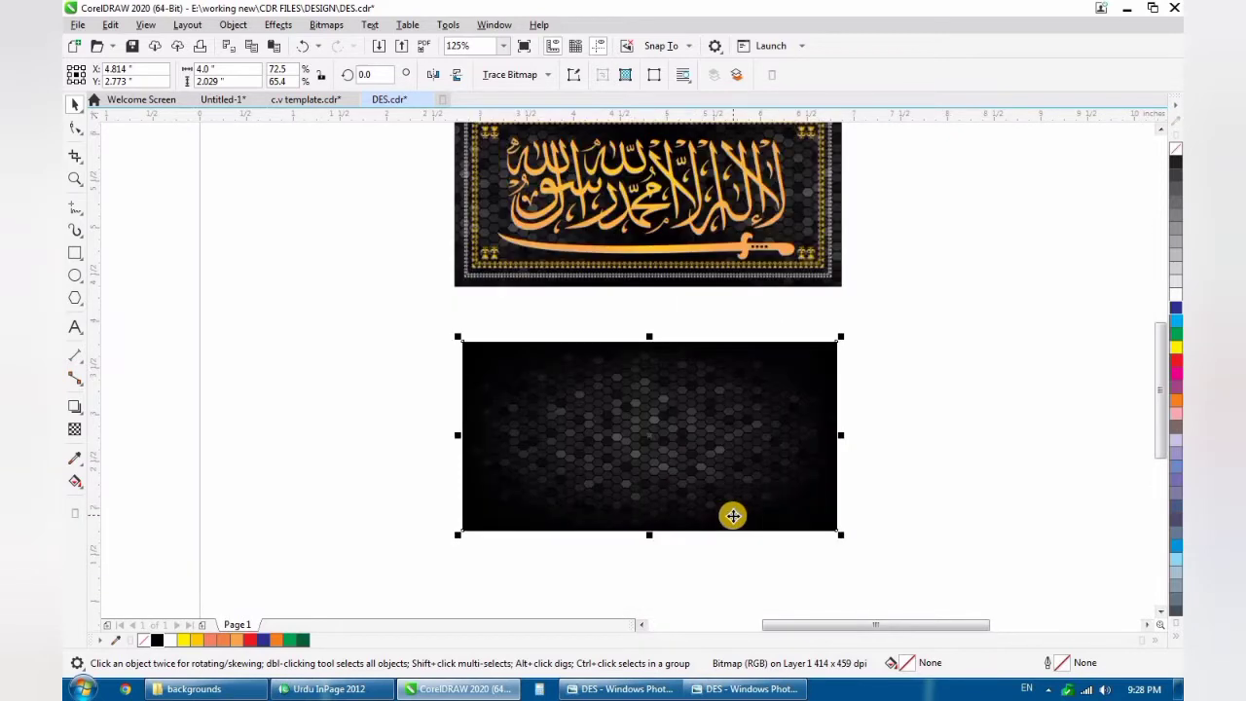
key("ctrl+z")
key("ctrl+z")
- PowerClip the hexagon background inside the 4 × 2 in rectangle
left_click(496, 463)
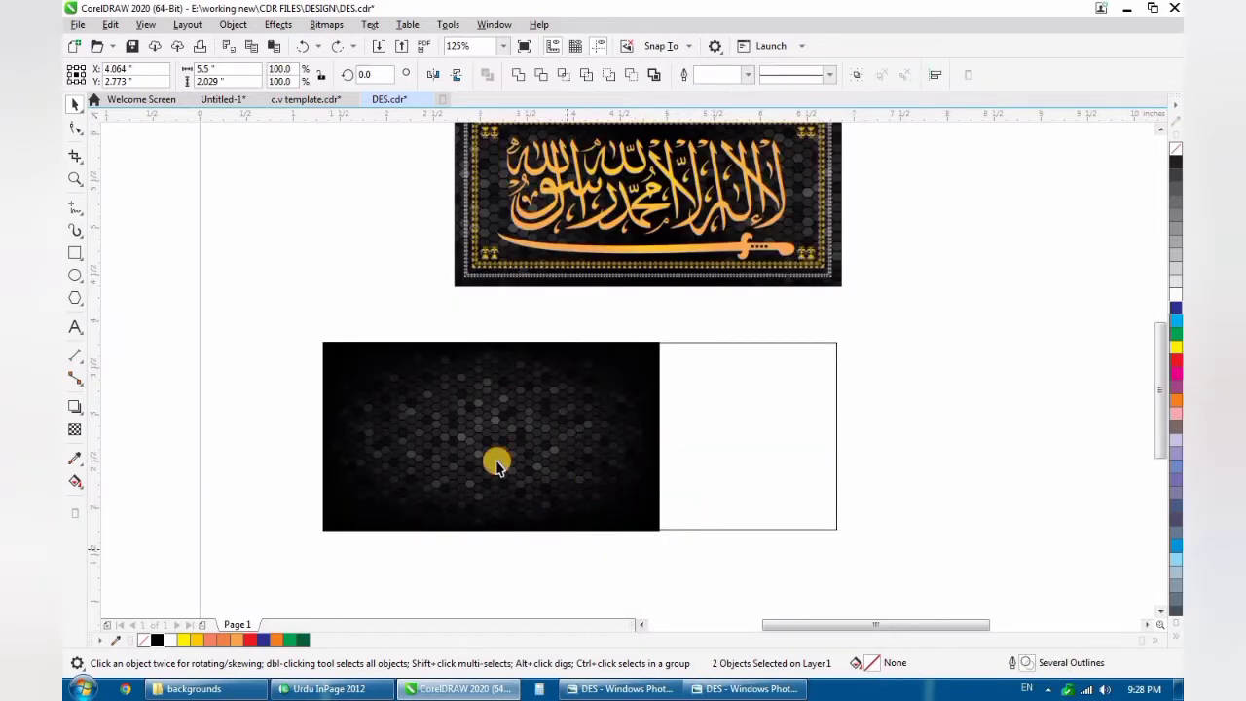
scroll(607, 477, "down", 1)
scroll(448, 477, "up", 1)
right_click(419, 476)
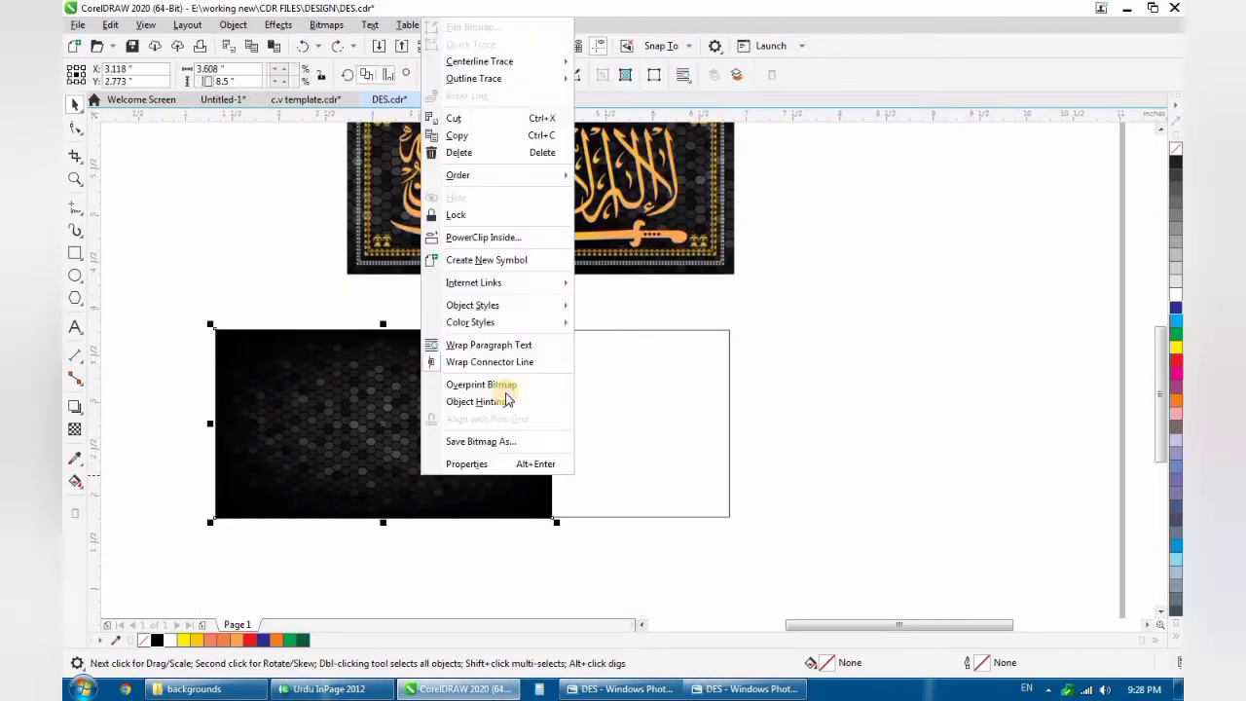
left_click(484, 237)
left_click(592, 420)
- Duplicate the clipped background image inside the rectangle, placing the copy edge to edge at the original's right
left_click(419, 435, "alt")
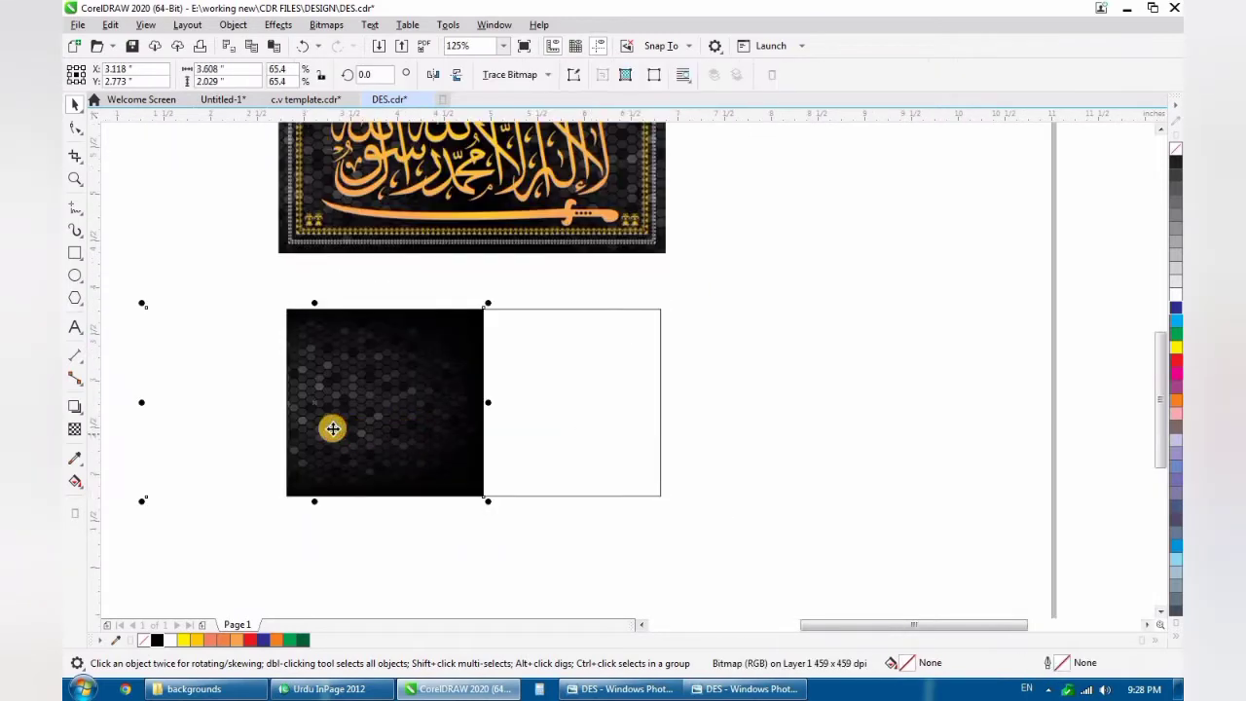
left_click_drag(333, 428, 668, 438)
scroll(650, 463, "down", 2)
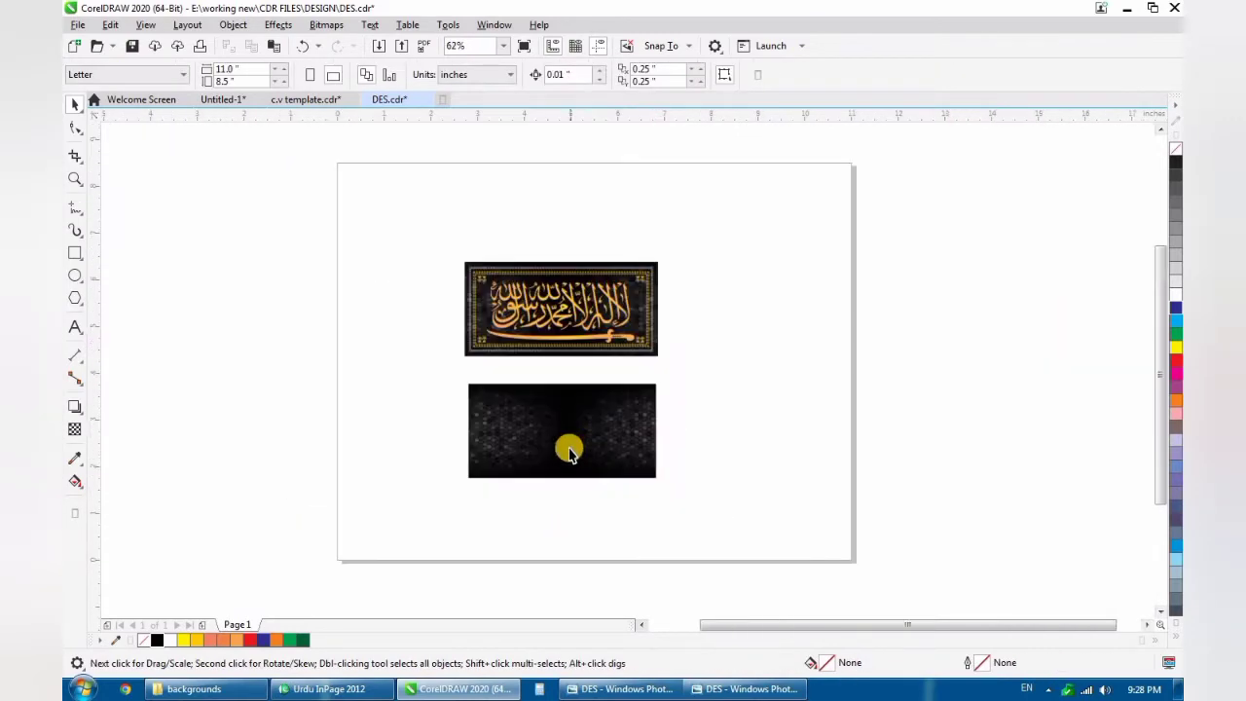
scroll(570, 445, "up", 2)
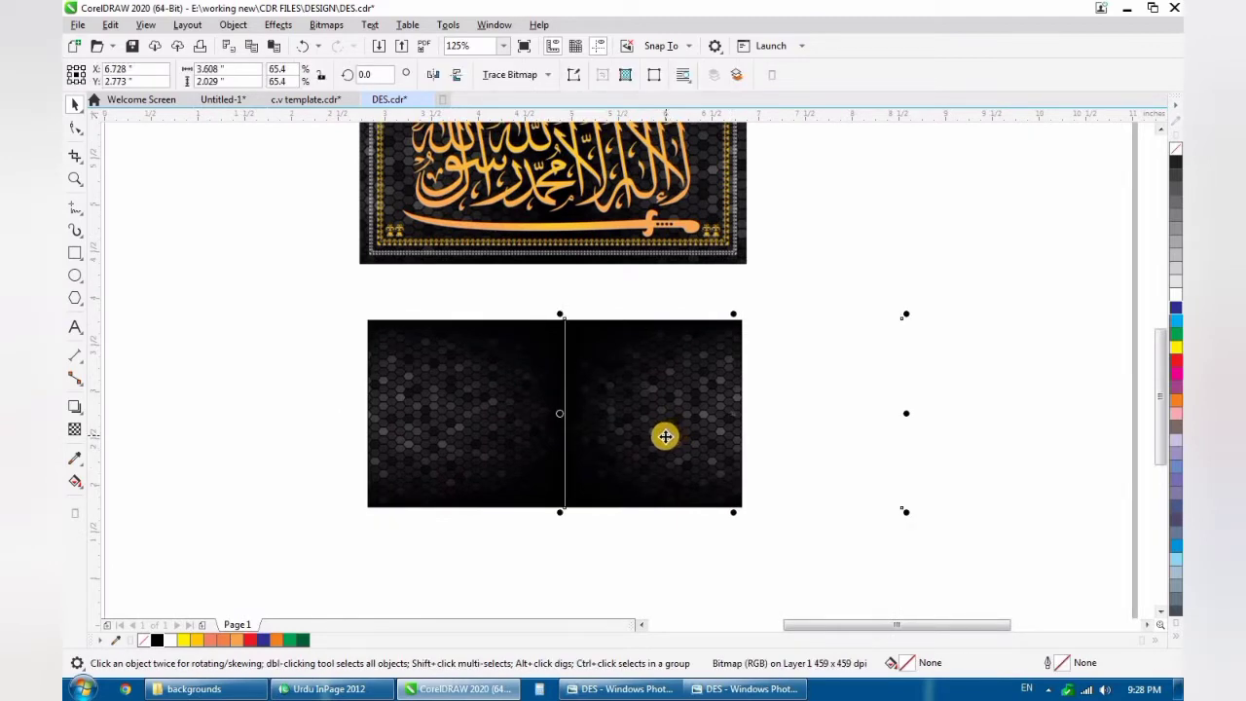
left_click(594, 537)
- Compare the doubled hexagon background with the calligraphy reference image above it
scroll(595, 469, "down", 1)
scroll(608, 470, "up", 1)
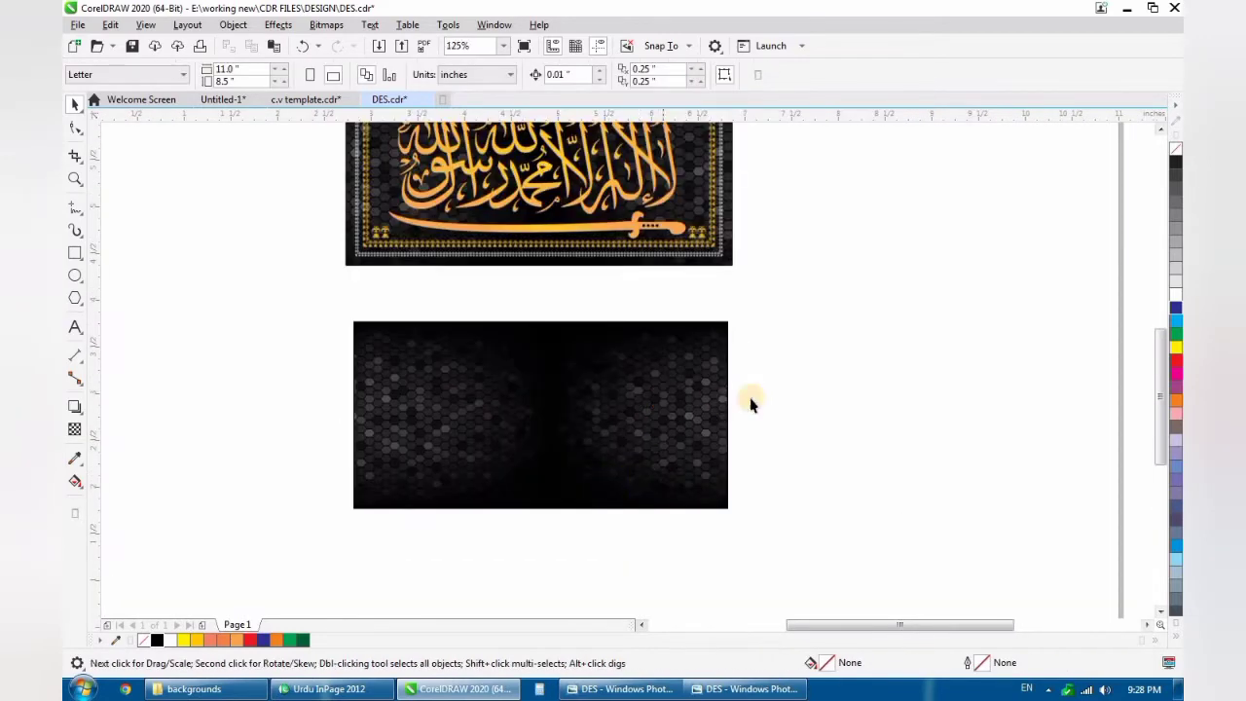
scroll(571, 433, "down", 1)
scroll(582, 358, "up", 1)
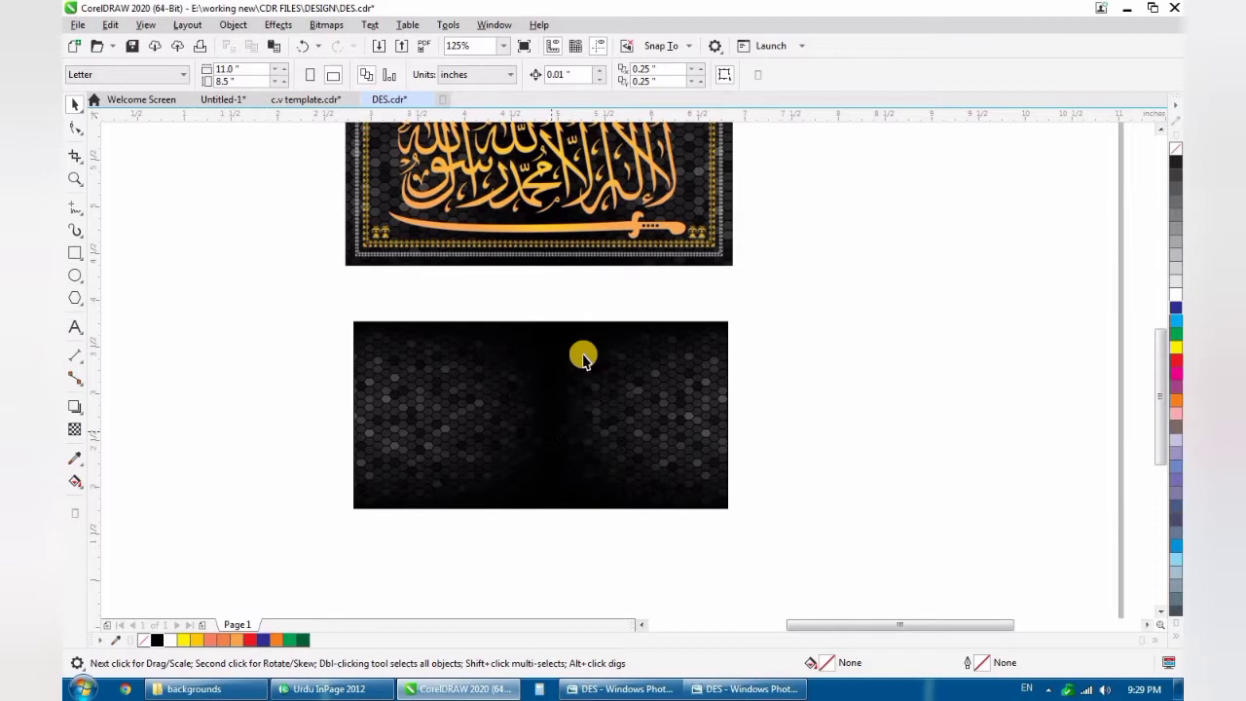
left_click(539, 206)
scroll(632, 332, "down", 1)
scroll(606, 258, "up", 1)
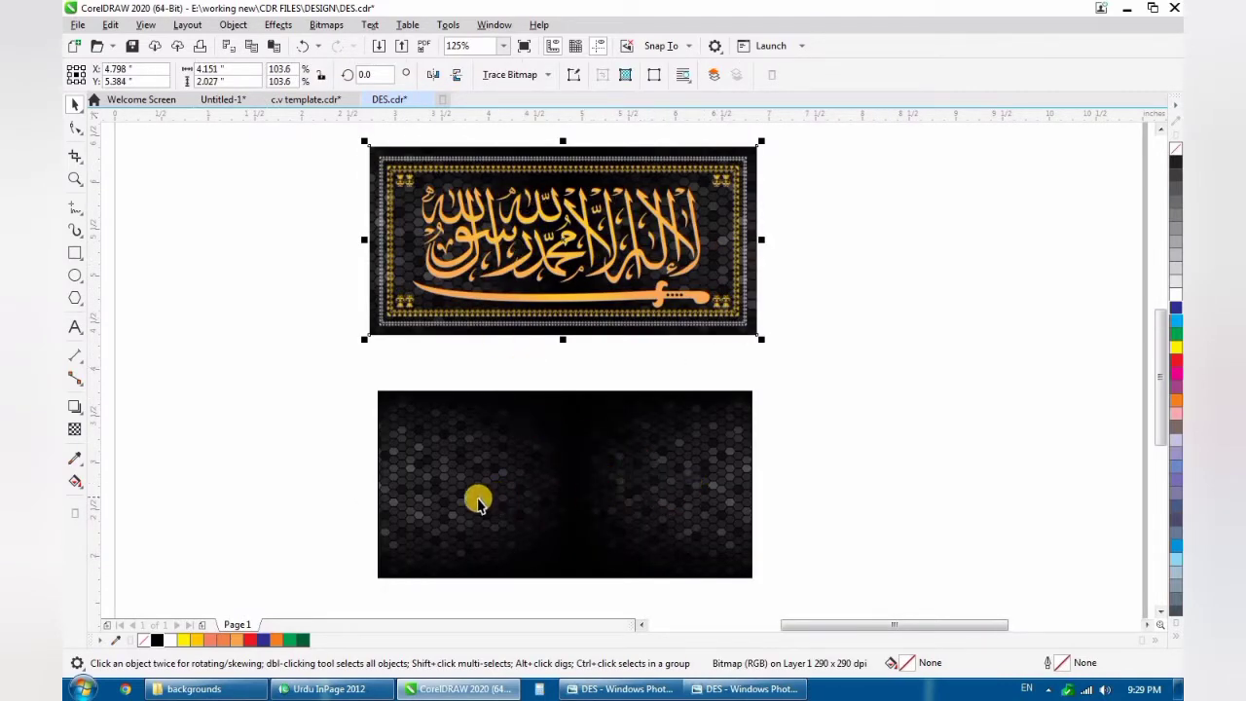
left_click(834, 416)
scroll(556, 395, "down", 1)
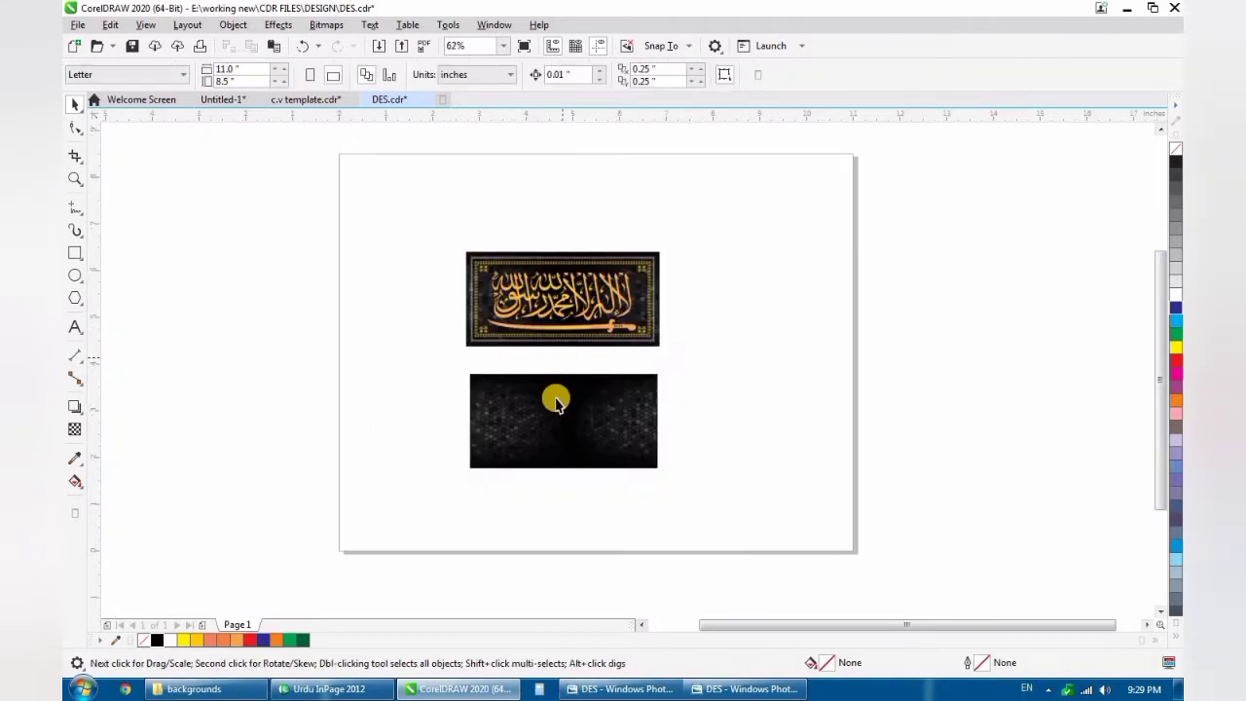
scroll(577, 449, "up", 1)
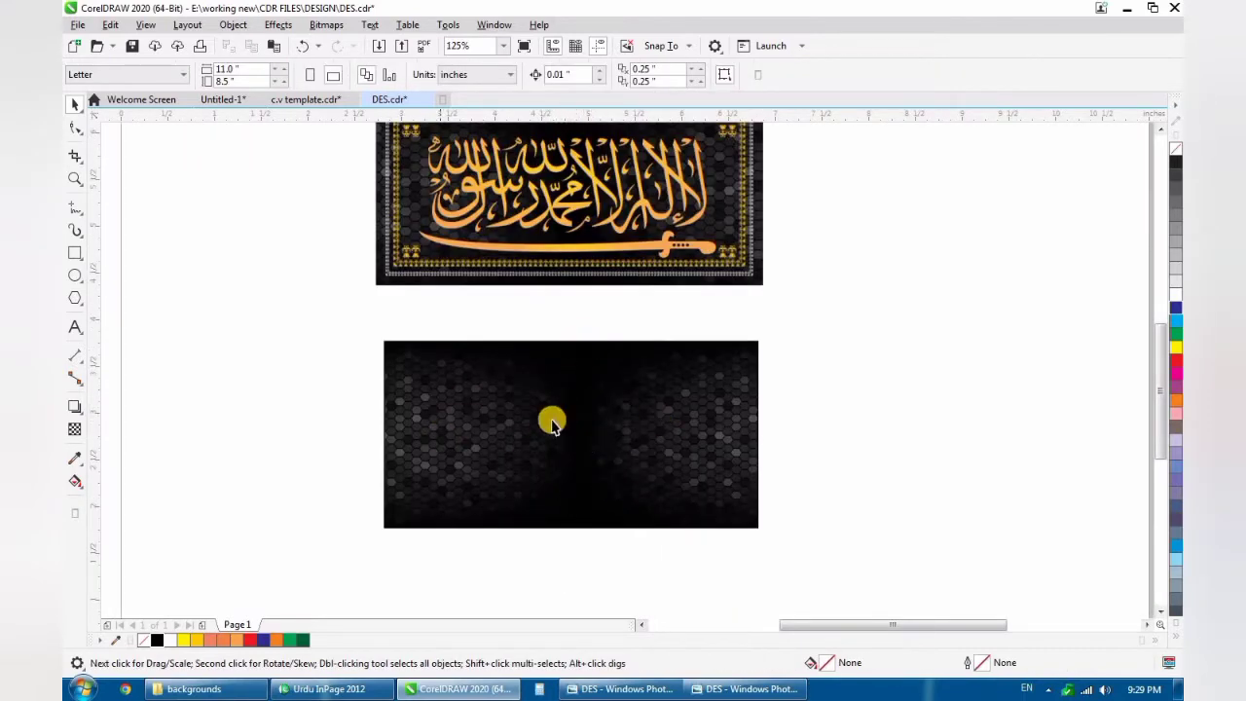
scroll(566, 383, "down", 1)
scroll(569, 420, "up", 1)
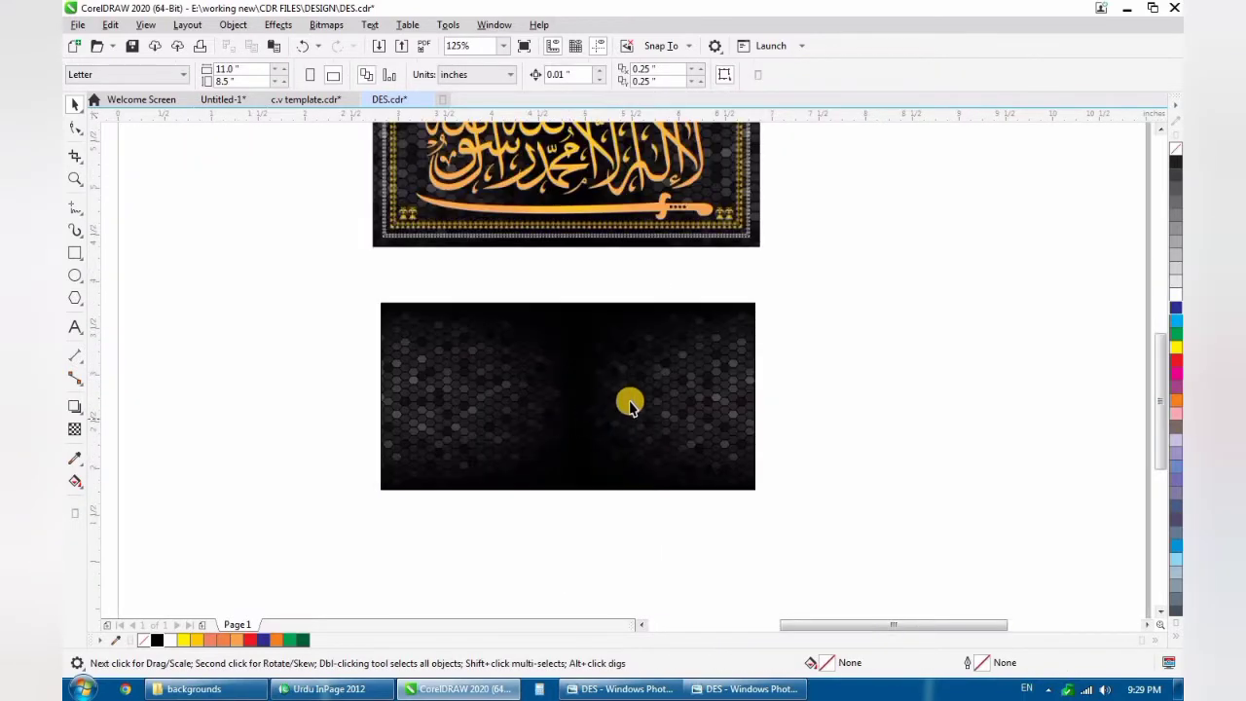
- Open the CorelDRAW file "junaid file A" from the "working new" folder on drive E
left_click(200, 688)
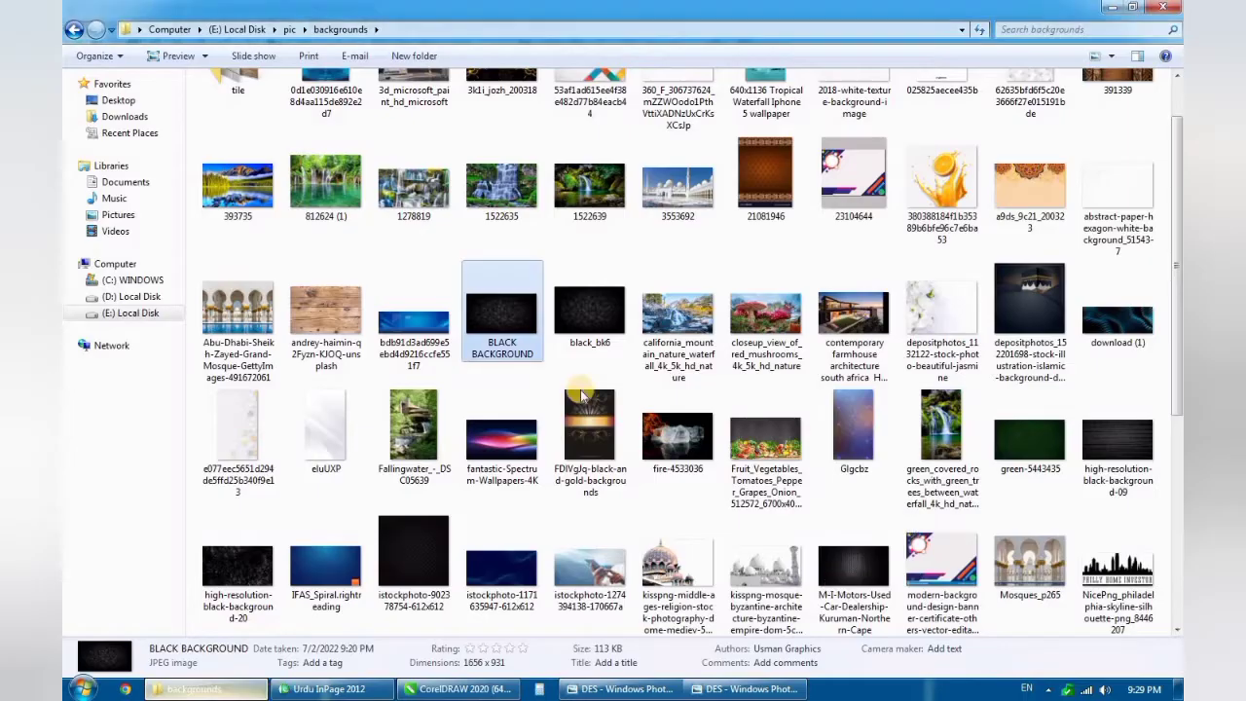
left_click(136, 316)
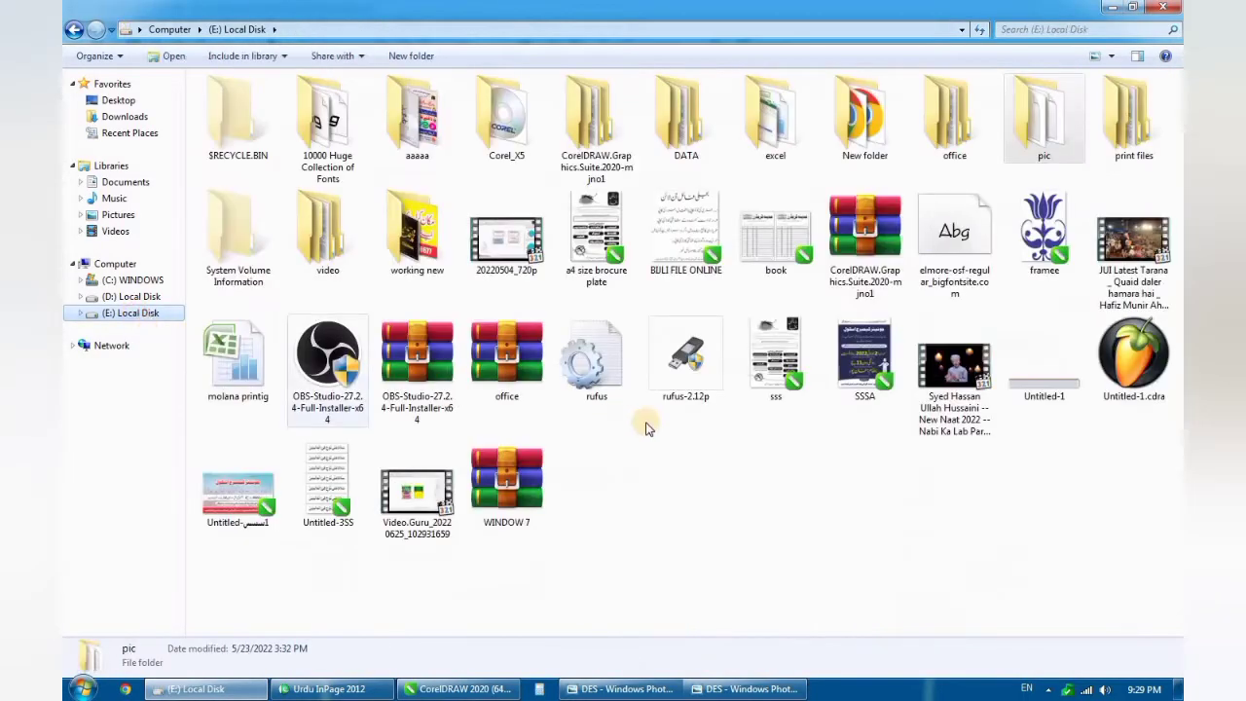
left_click(443, 233)
double_click(442, 234)
double_click(954, 222)
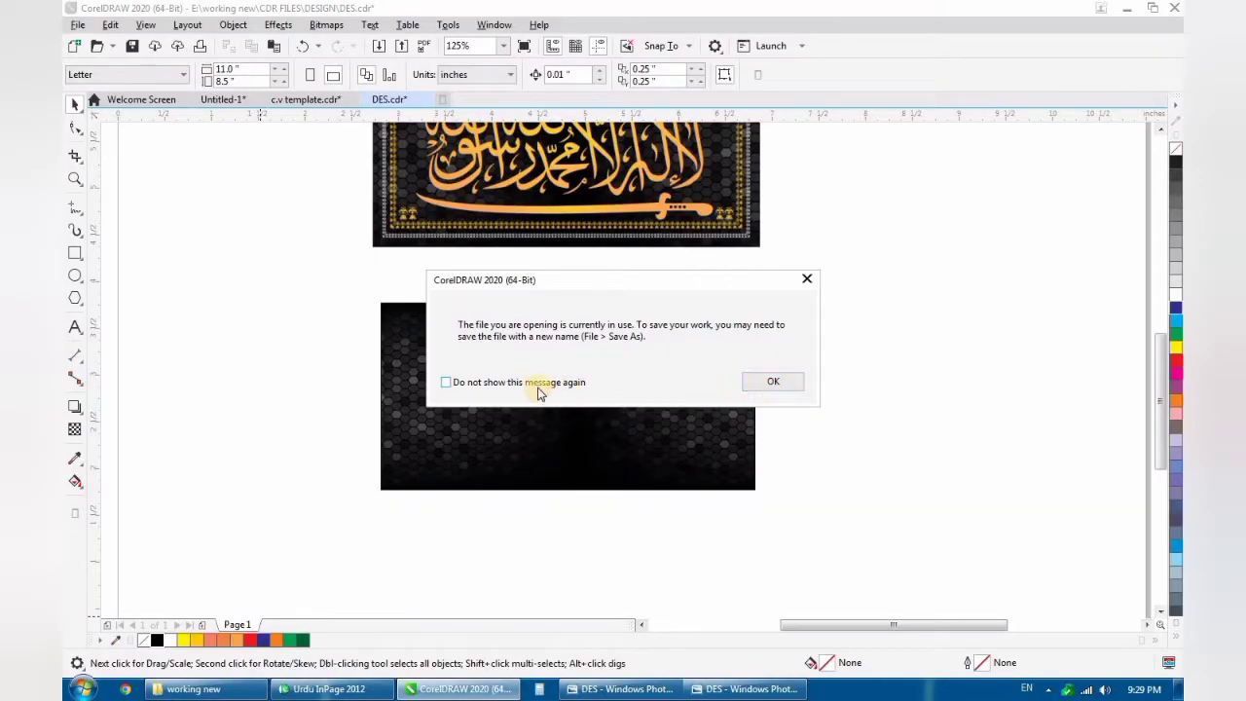
left_click(764, 380)
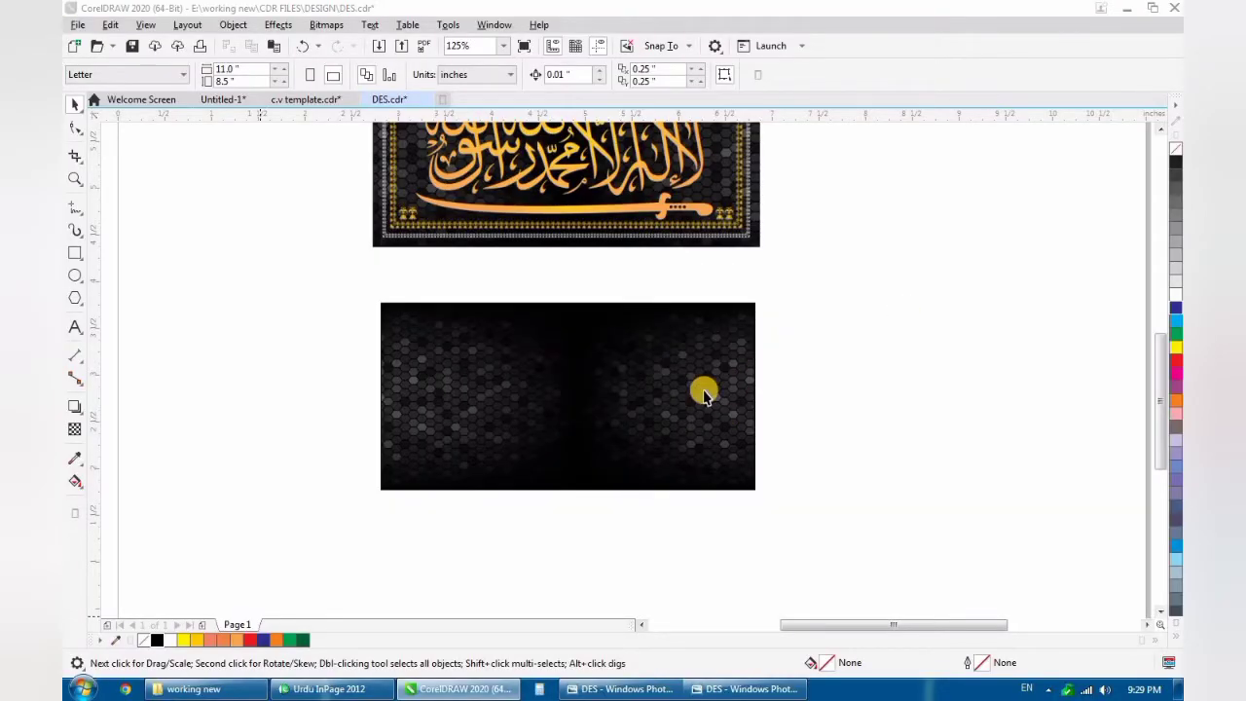
- Copy the red Kalma calligraphy from "junaid file A.cdr" and paste it into DES.cdr
scroll(998, 438, "up", 5)
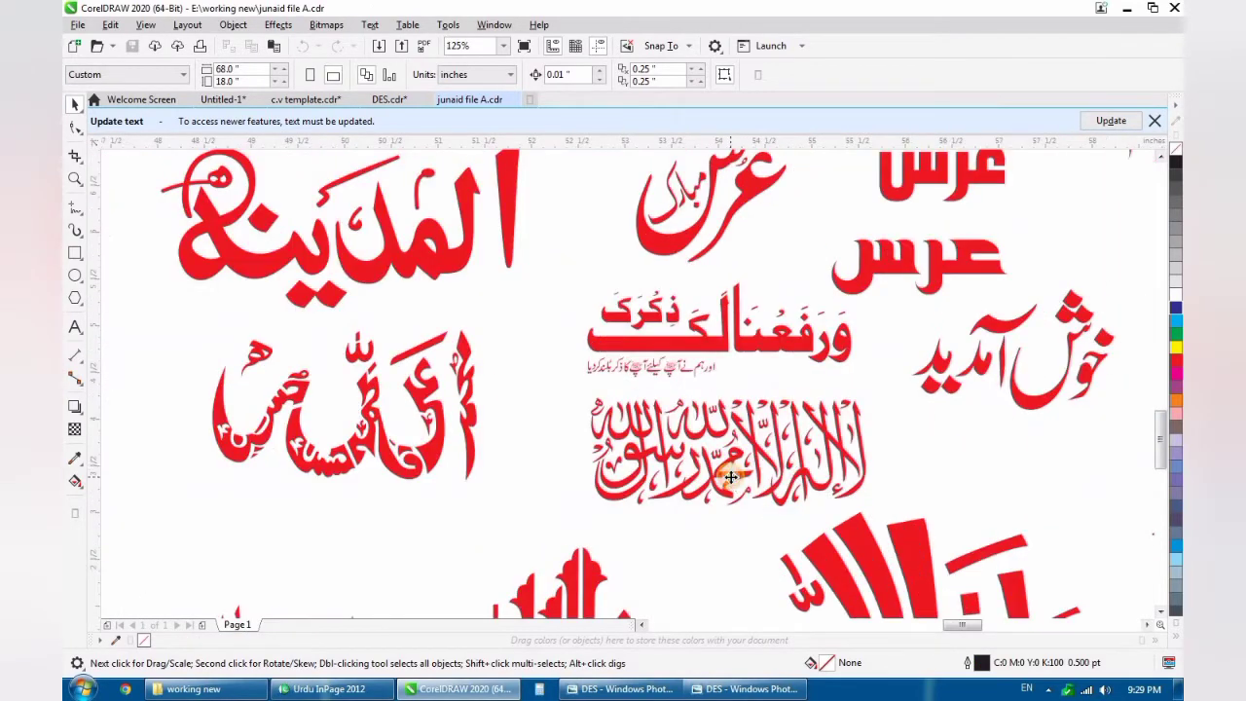
left_click(729, 477)
left_click(390, 99)
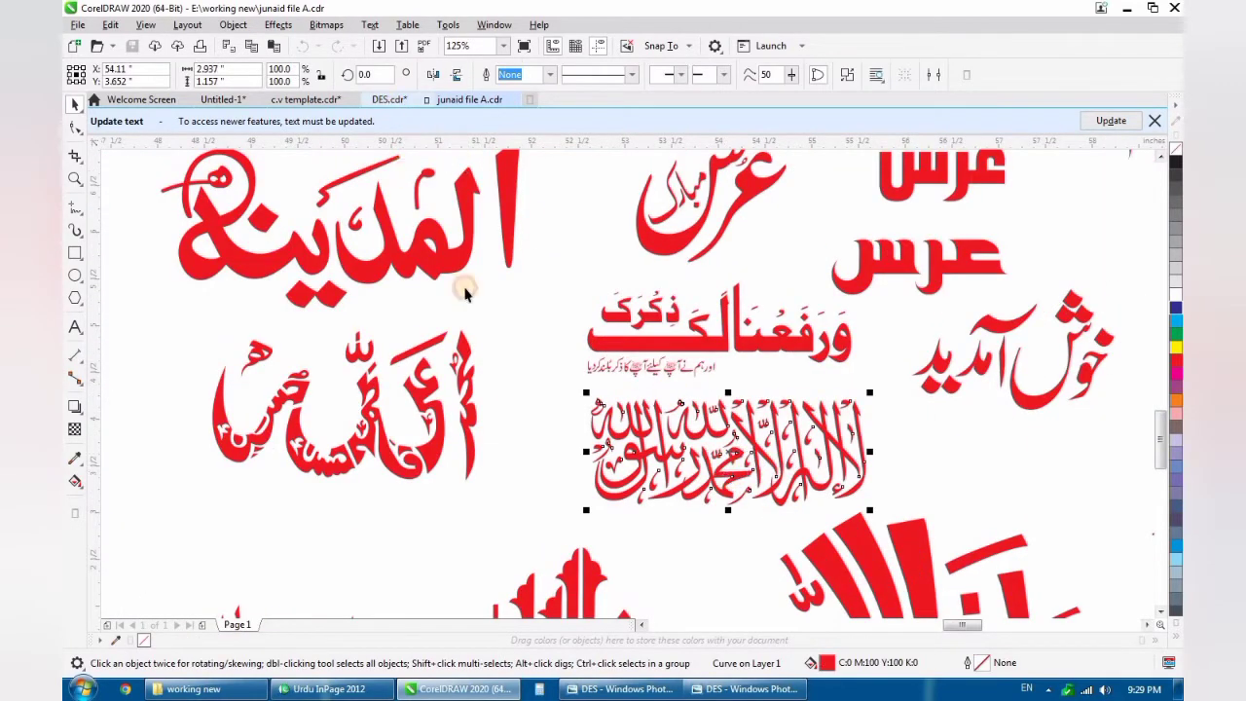
key("ctrl+v")
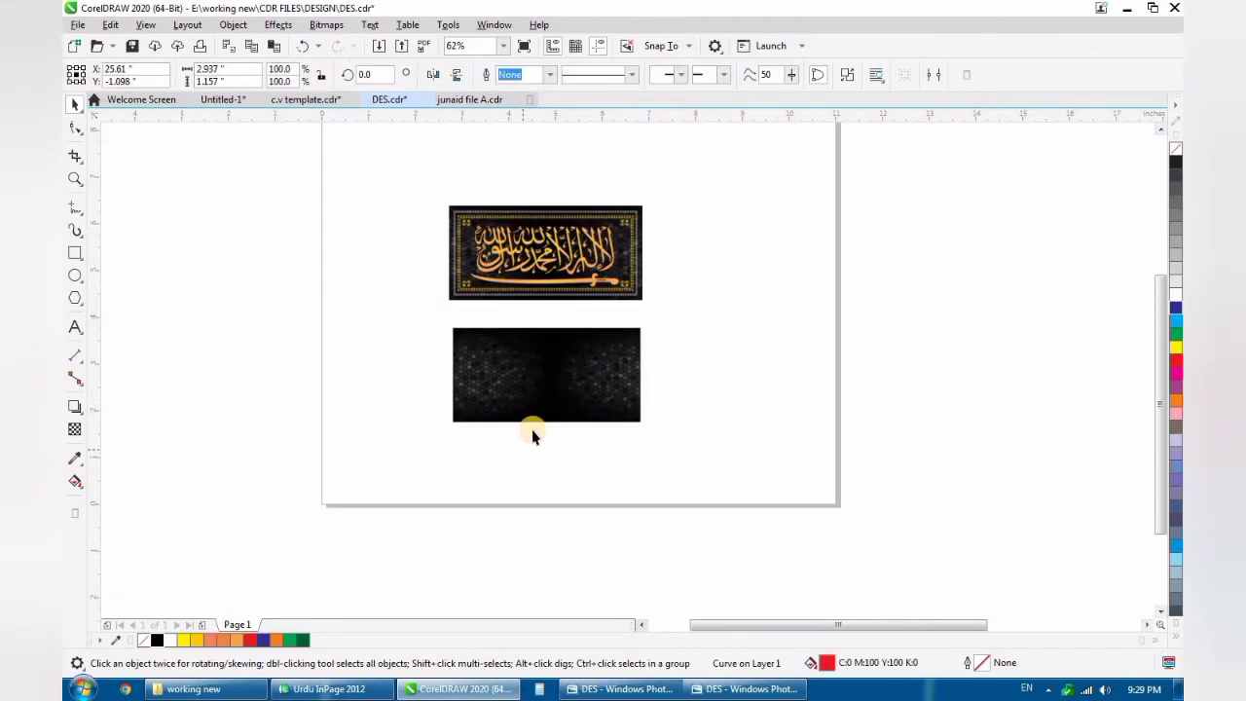
- Centre the pasted red calligraphy horizontally and vertically on the hexagon background panel
scroll(533, 430, "down", 1)
scroll(533, 421, "up", 1)
left_click(538, 401, "shift")
key("c")
key("e")
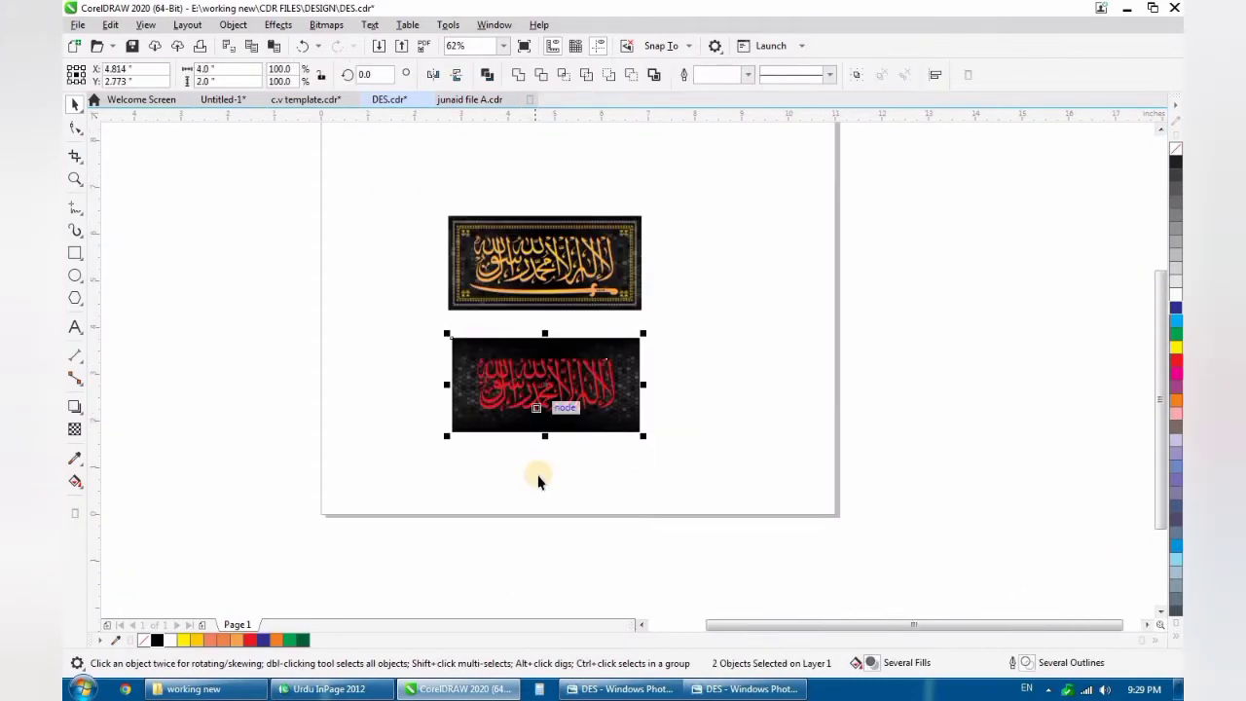
key("Escape")
scroll(547, 398, "up", 4)
left_click(569, 398)
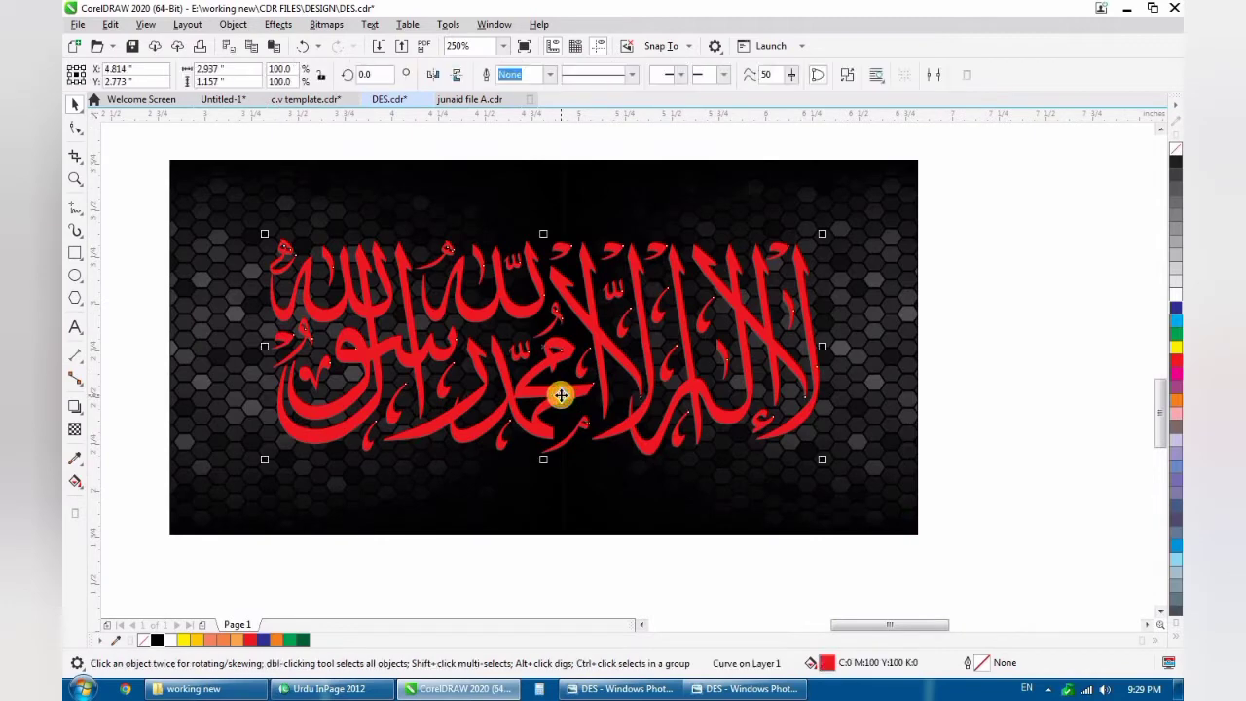
scroll(561, 395, "down", 2)
left_click(548, 483)
scroll(557, 333, "up", 1)
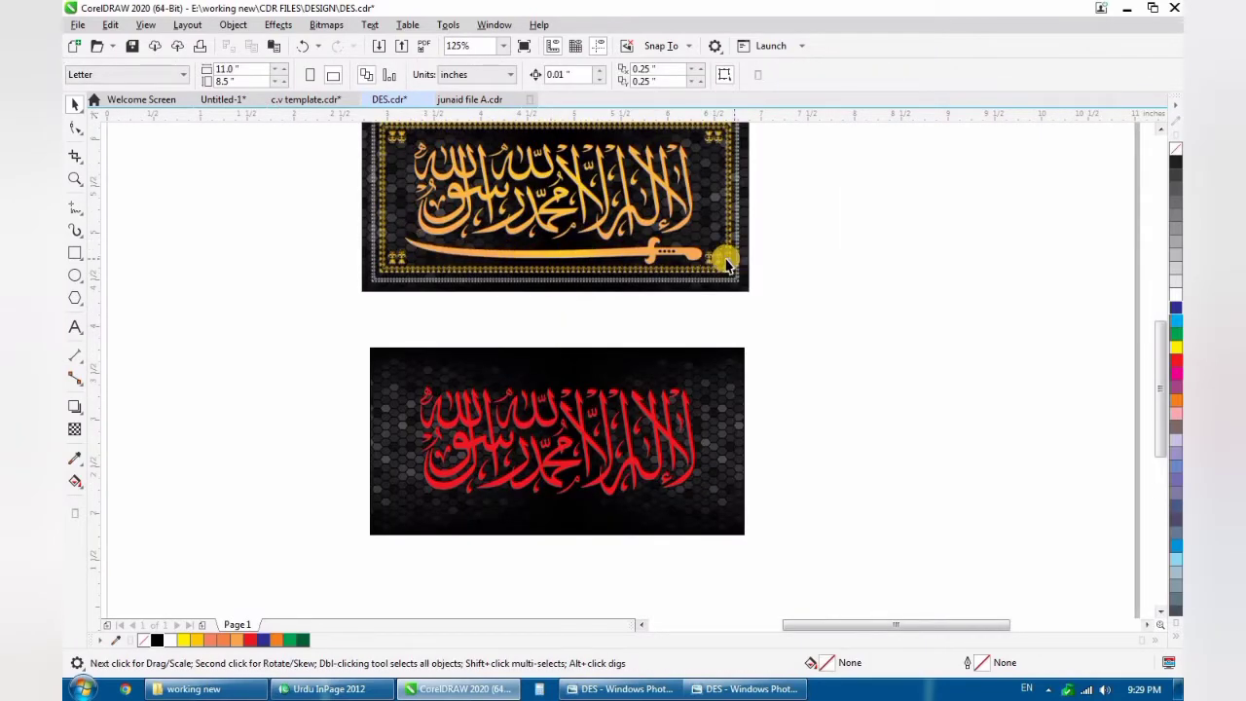
- Switch to Chrome and search Google Images for "SWORD & KALMA"
left_click(126, 689)
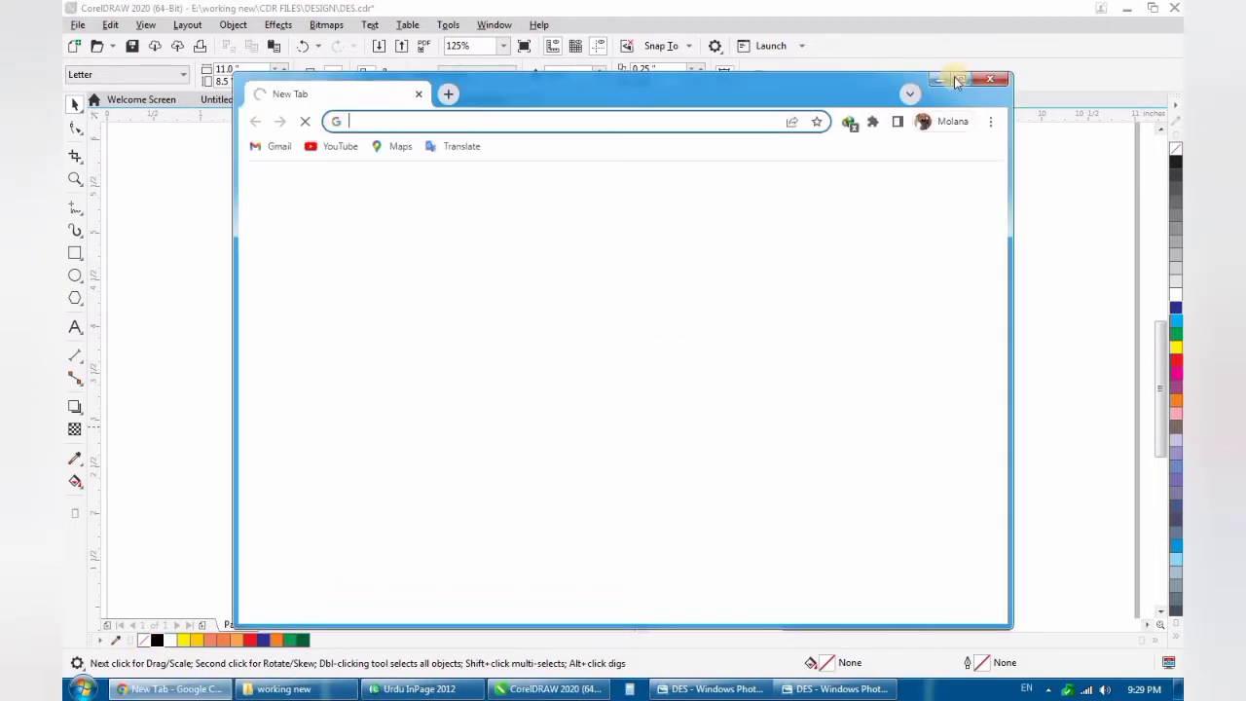
left_click(954, 78)
left_click(494, 39)
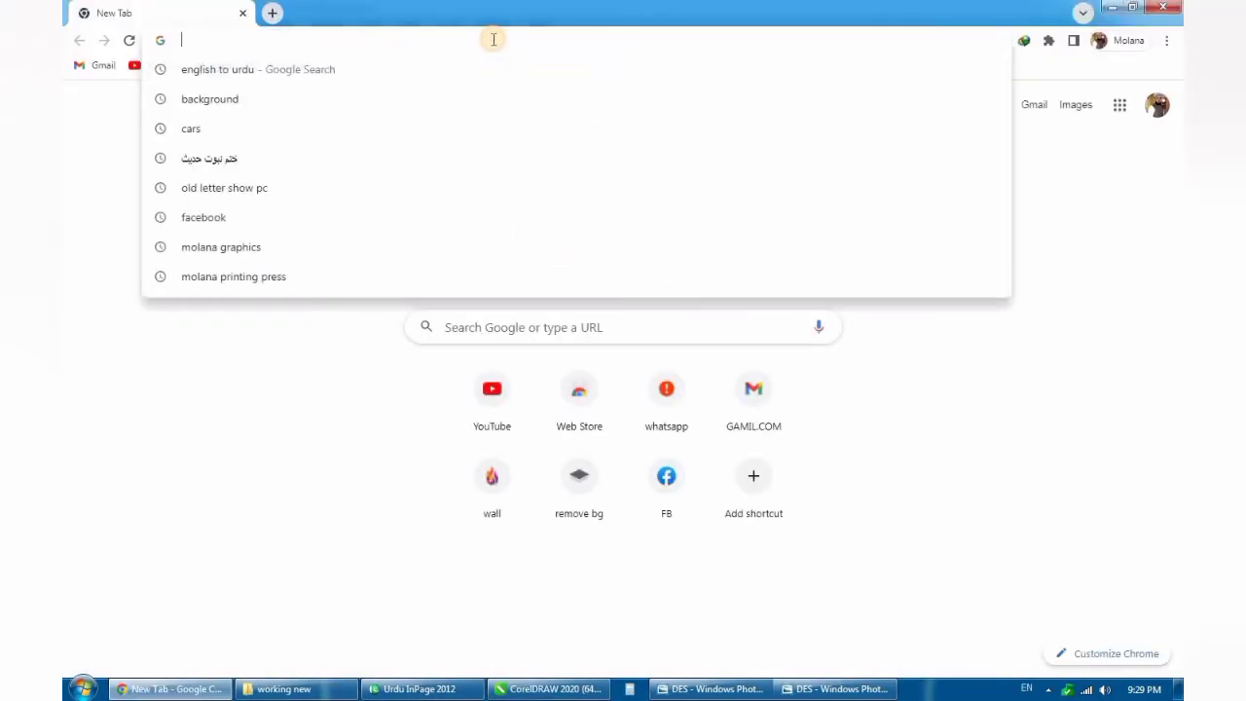
type("SW")
type("ORD & KALMA")
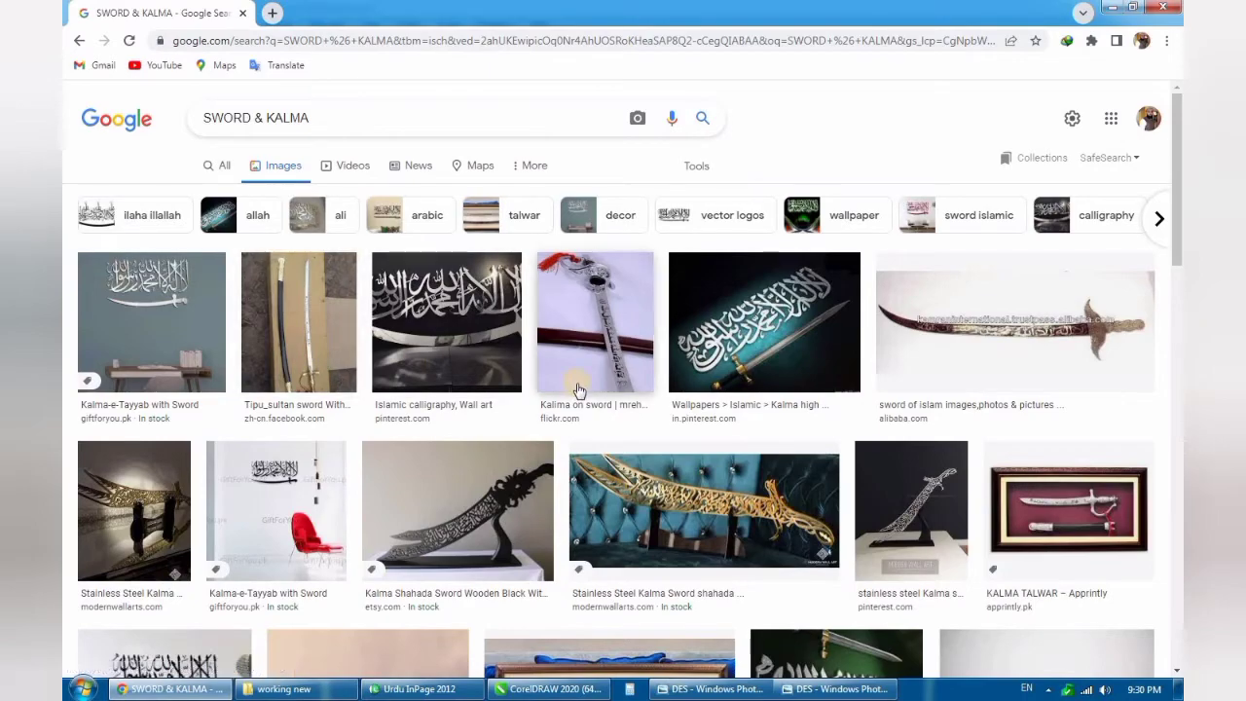
- Browse the image results and open the preview of the "Kalma Logo PNG & Vector" image
scroll(578, 390, "down", 2)
scroll(578, 389, "down", 2)
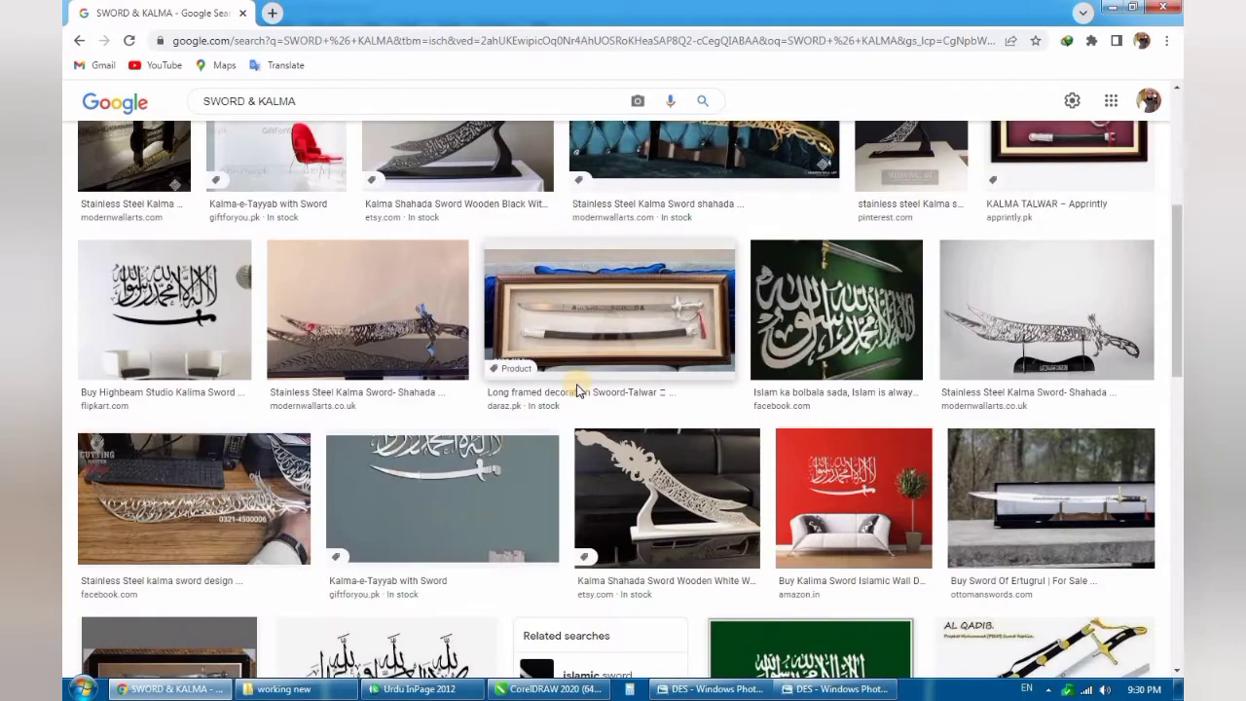
scroll(578, 389, "down", 2)
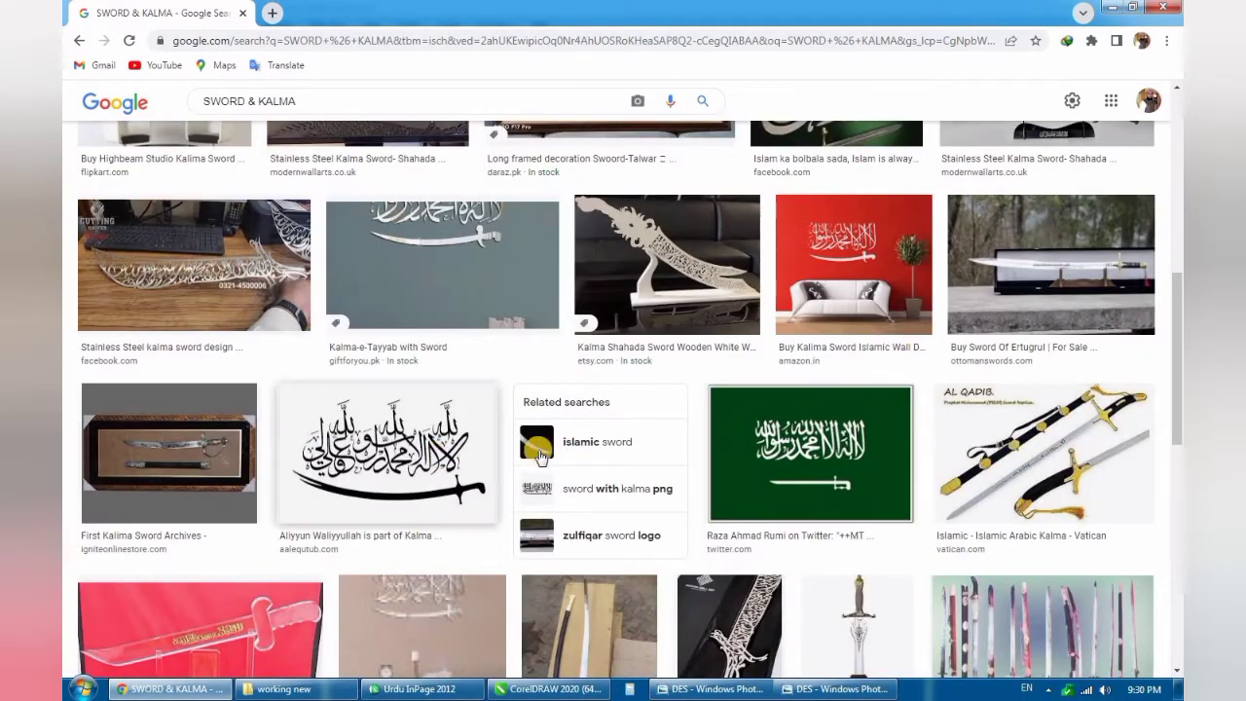
scroll(541, 458, "down", 1)
scroll(541, 457, "down", 6)
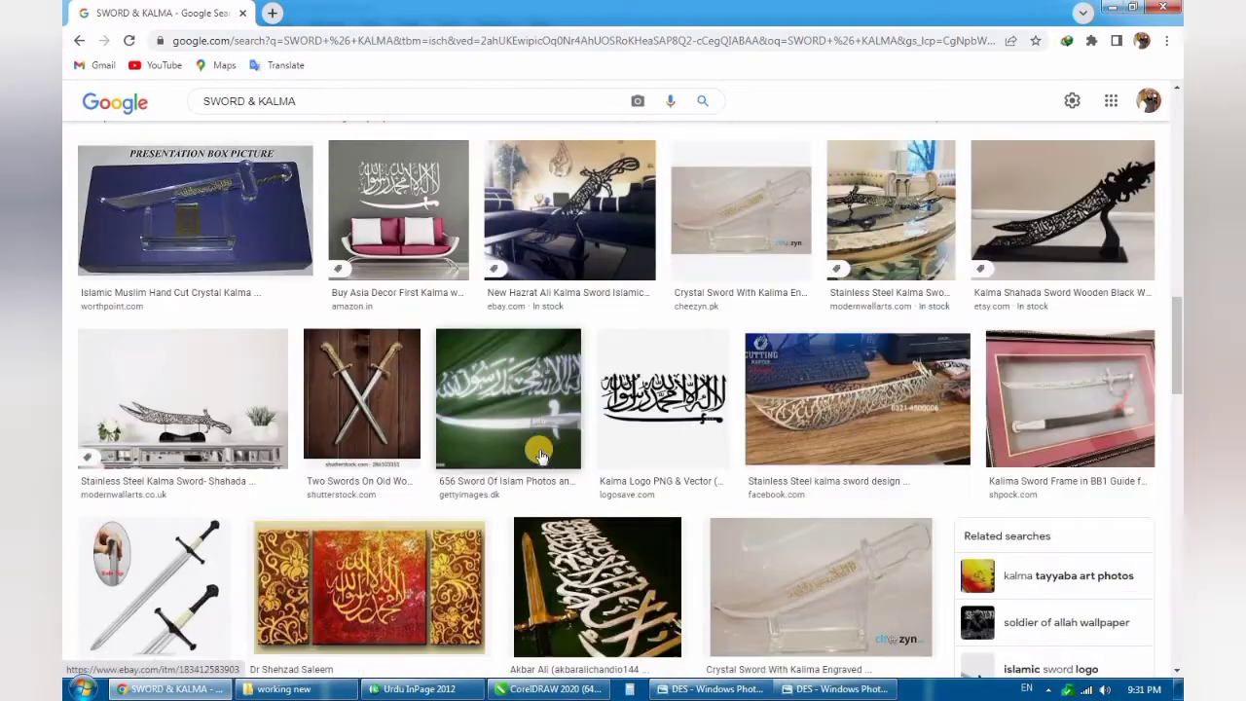
left_click(666, 433)
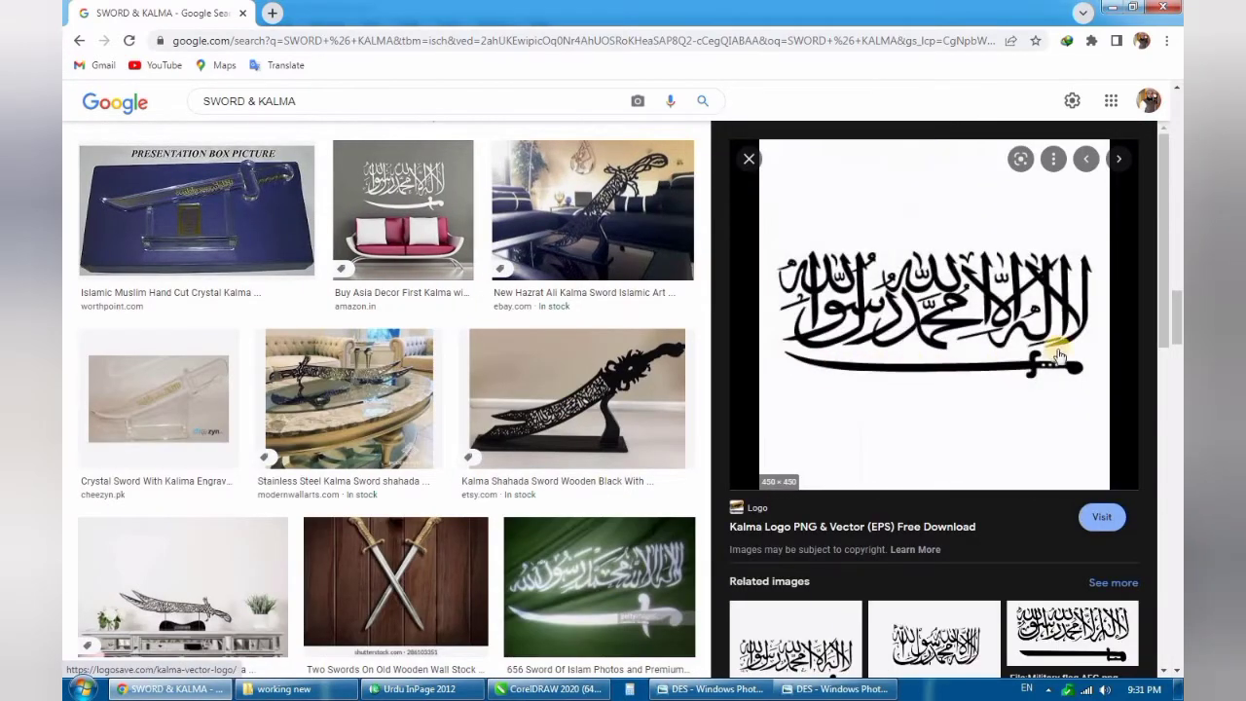
- Look through the related images and open the black Kalma decal with a sword from Amazon.in
scroll(850, 367, "down", 3)
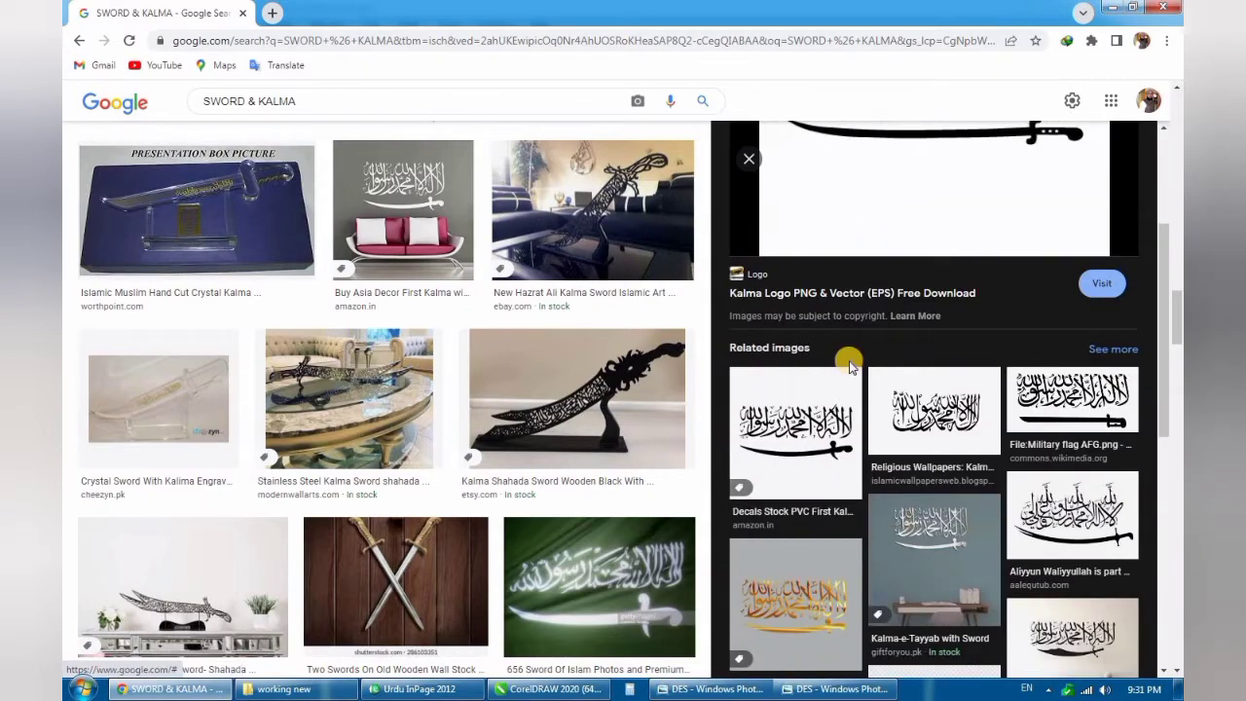
scroll(853, 364, "down", 2)
scroll(871, 370, "up", 3)
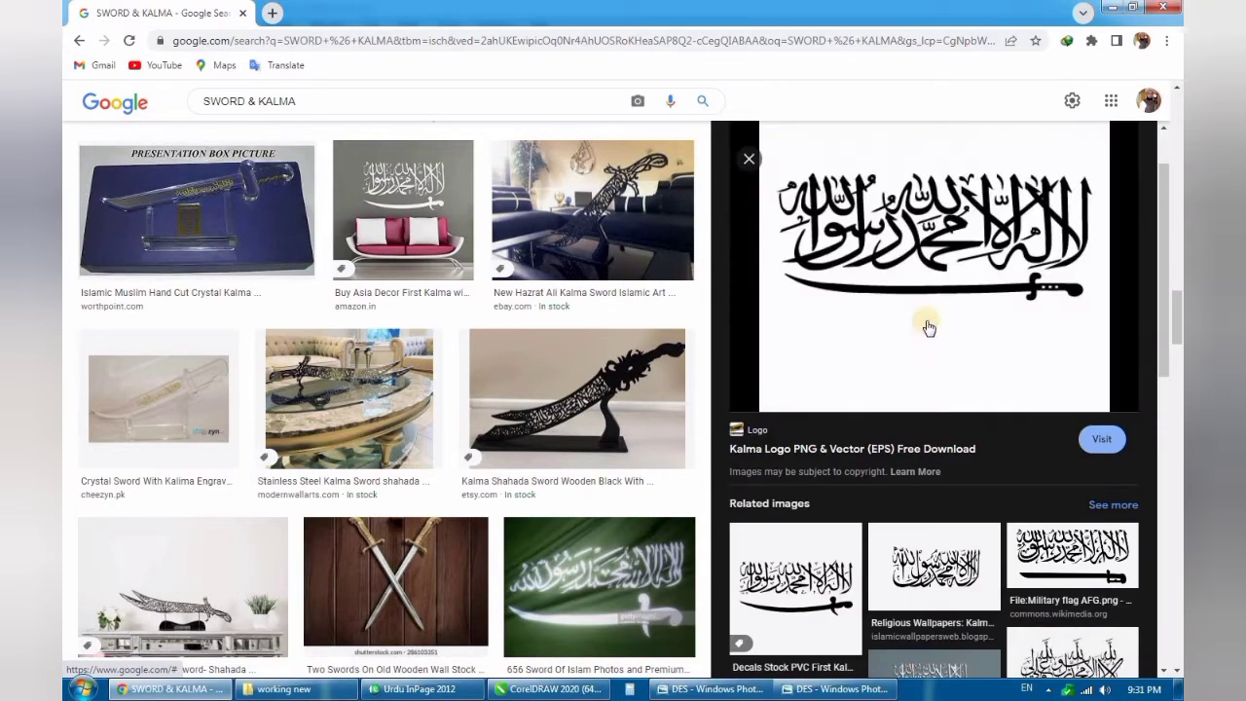
scroll(876, 409, "down", 5)
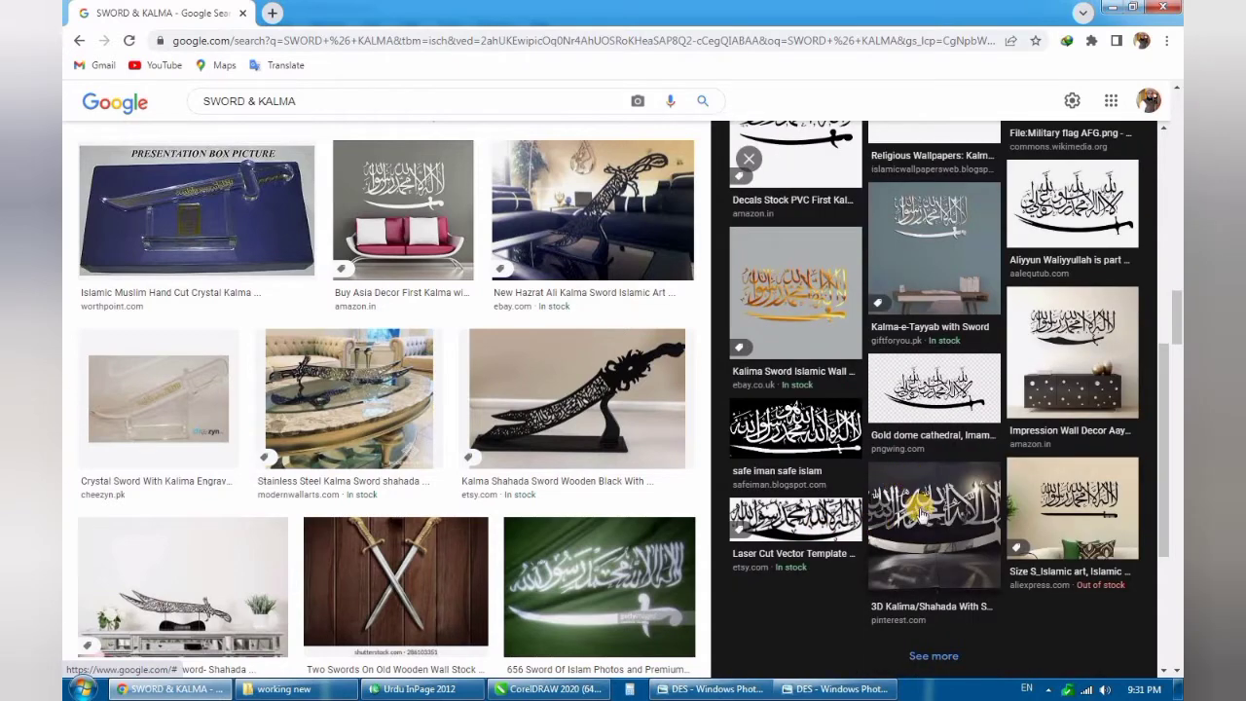
scroll(863, 535, "up", 4)
left_click(800, 497)
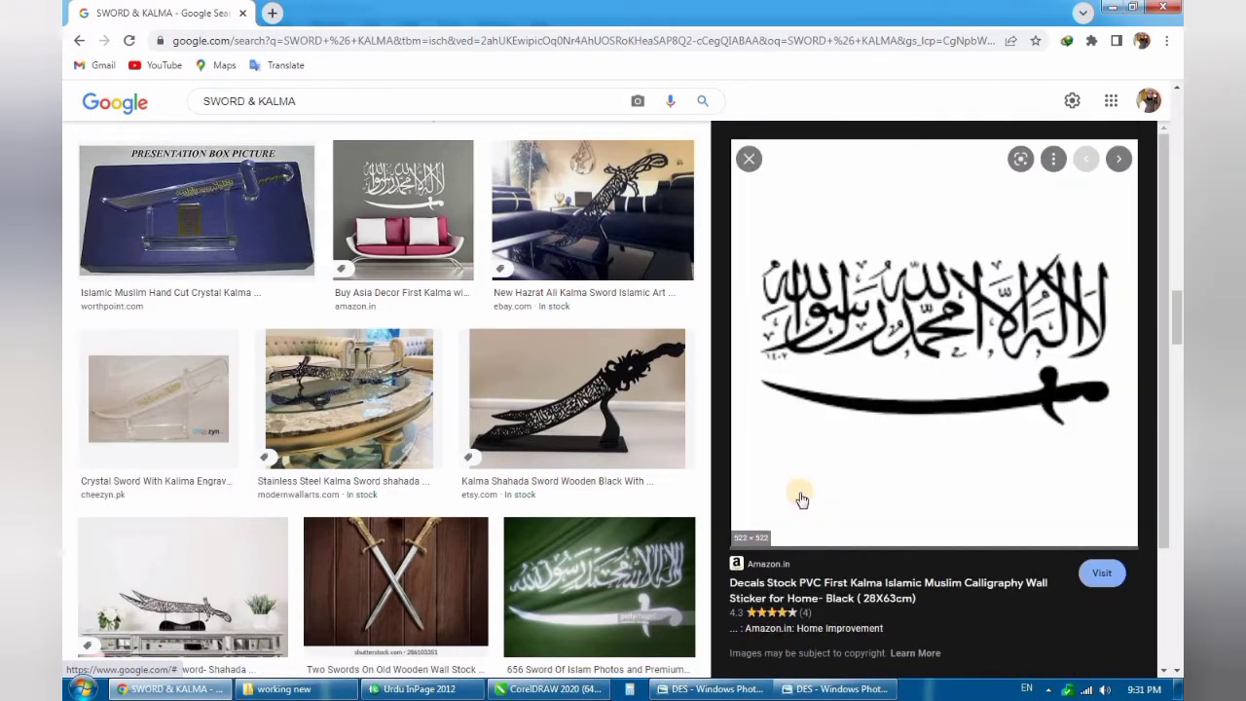
- Copy the black Kalma and sword image and paste it into DES.cdr in CorelDRAW
right_click(885, 305)
left_click(894, 475)
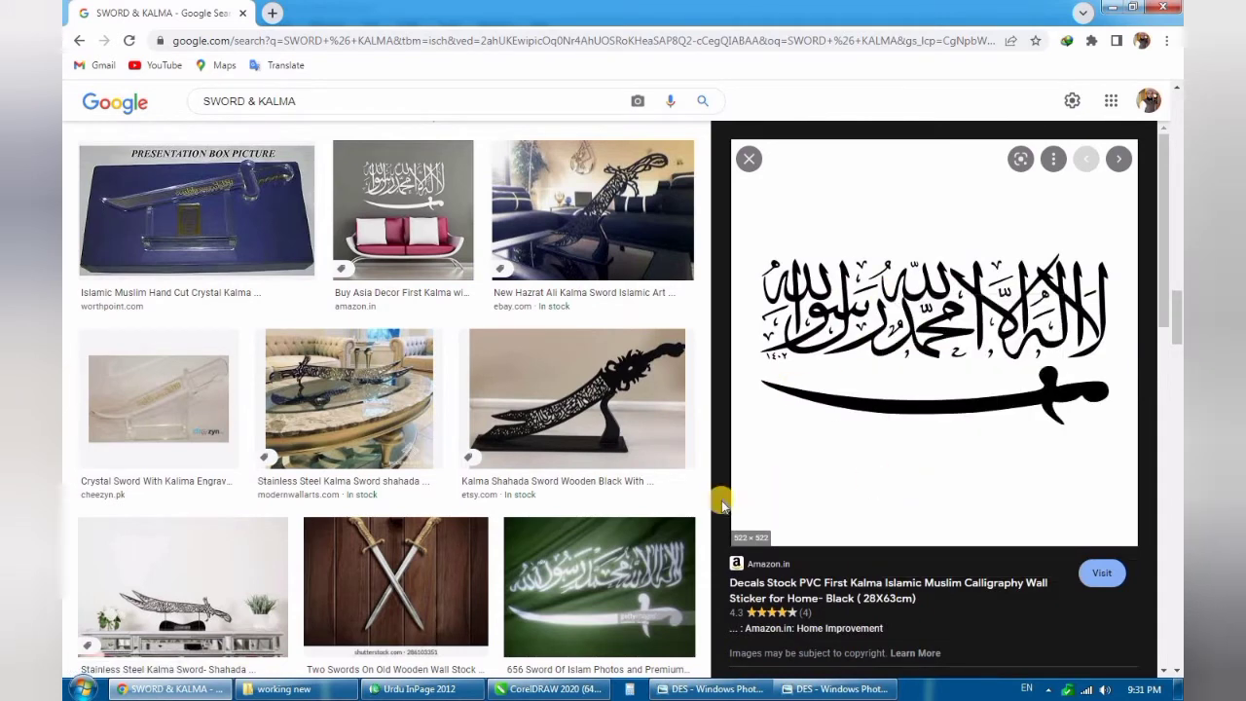
left_click(519, 691)
key("ctrl+v")
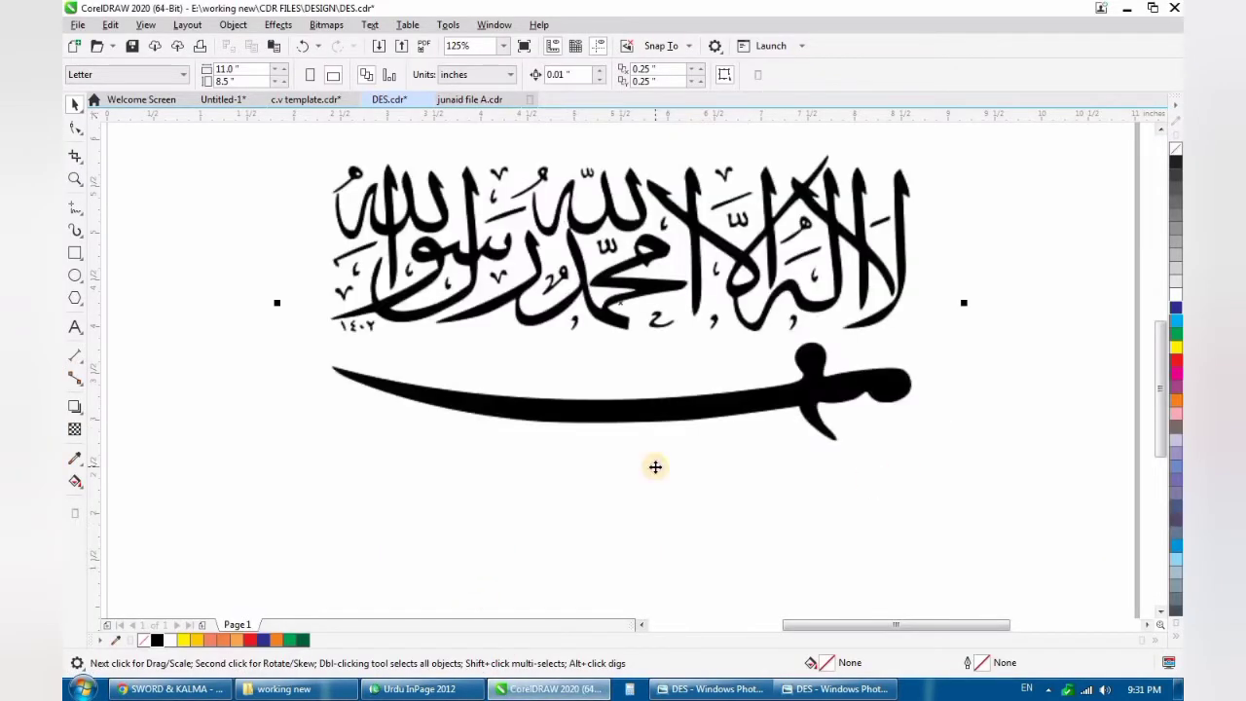
- Shrink the pasted sword image to about 2.6 inches wide and place it beside the background panel, at its right
scroll(653, 468, "down", 2)
scroll(668, 448, "up", 1)
left_click_drag(804, 227, 687, 339)
left_click_drag(631, 433, 792, 469)
scroll(792, 469, "up", 1)
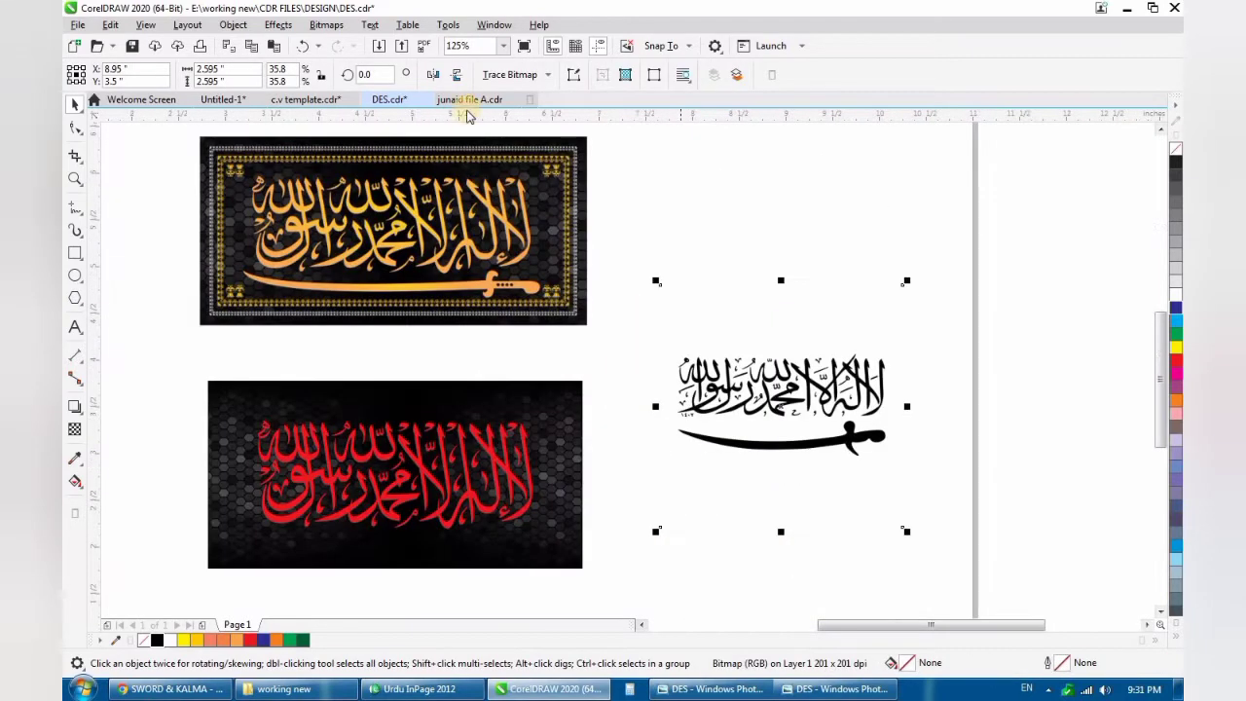
- Outline-trace the sword image with the Clipart preset, detail 77 and smoothing 25, removing the background color
left_click(510, 74)
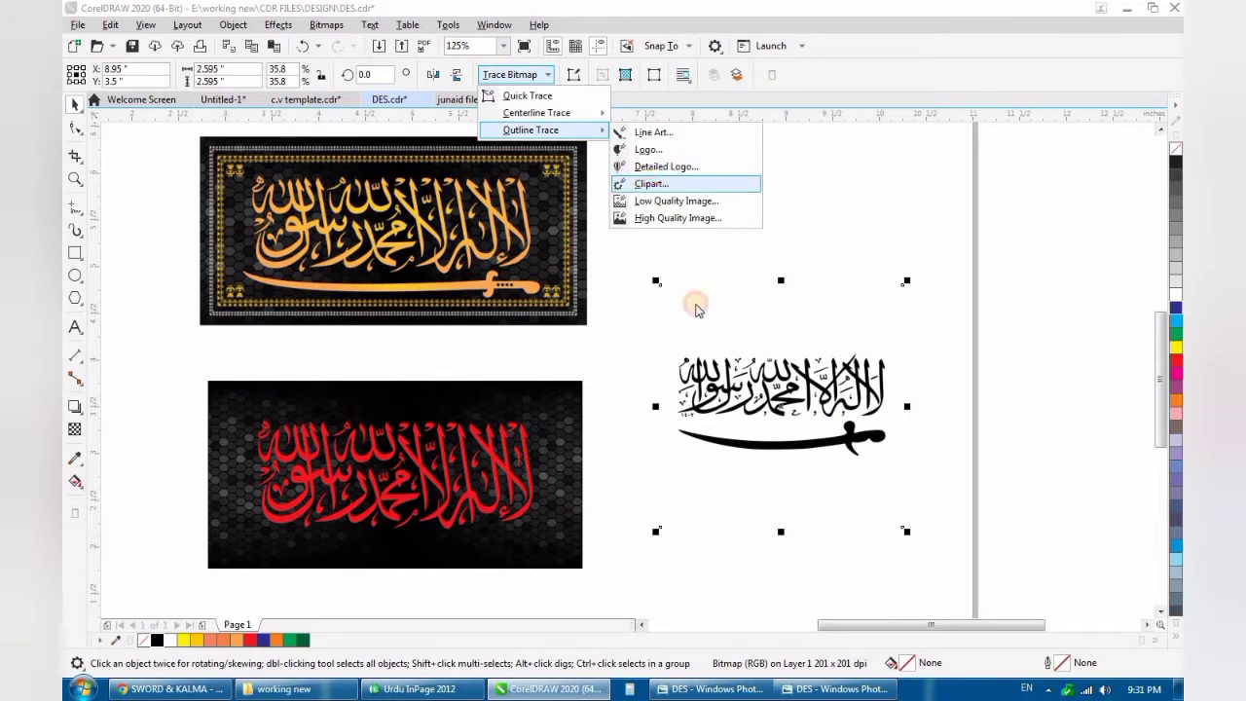
left_click(761, 450)
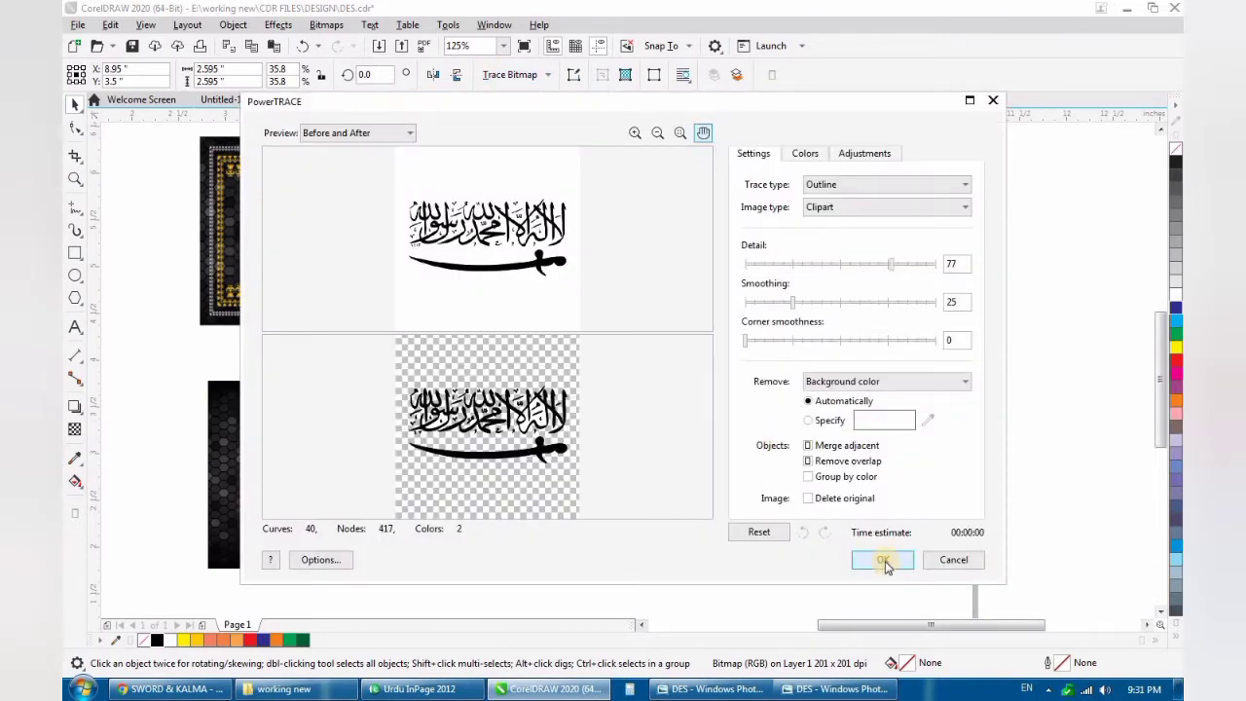
left_click(882, 560)
- Move the traced artwork aside and delete the original sword bitmap
left_click_drag(802, 374, 846, 326)
left_click_drag(801, 454, 769, 476)
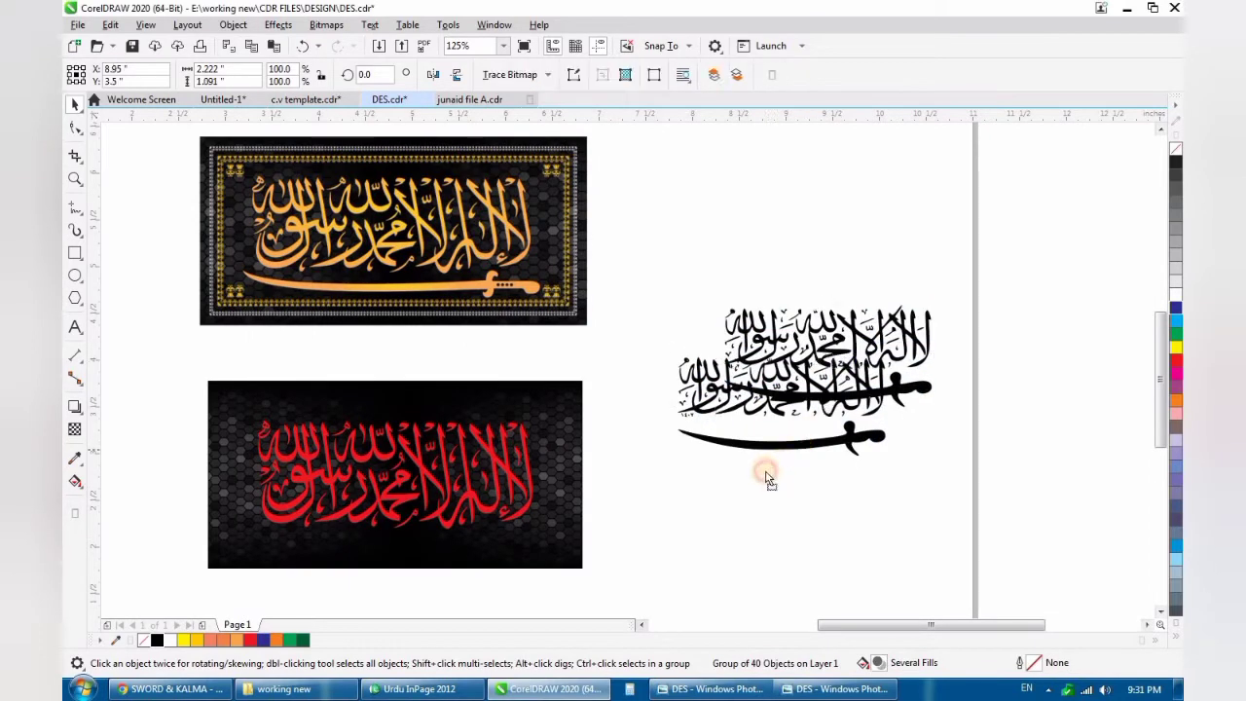
key("Delete")
- Ungroup the traced artwork and delete its lettering, keeping only the black sword
left_click(824, 363)
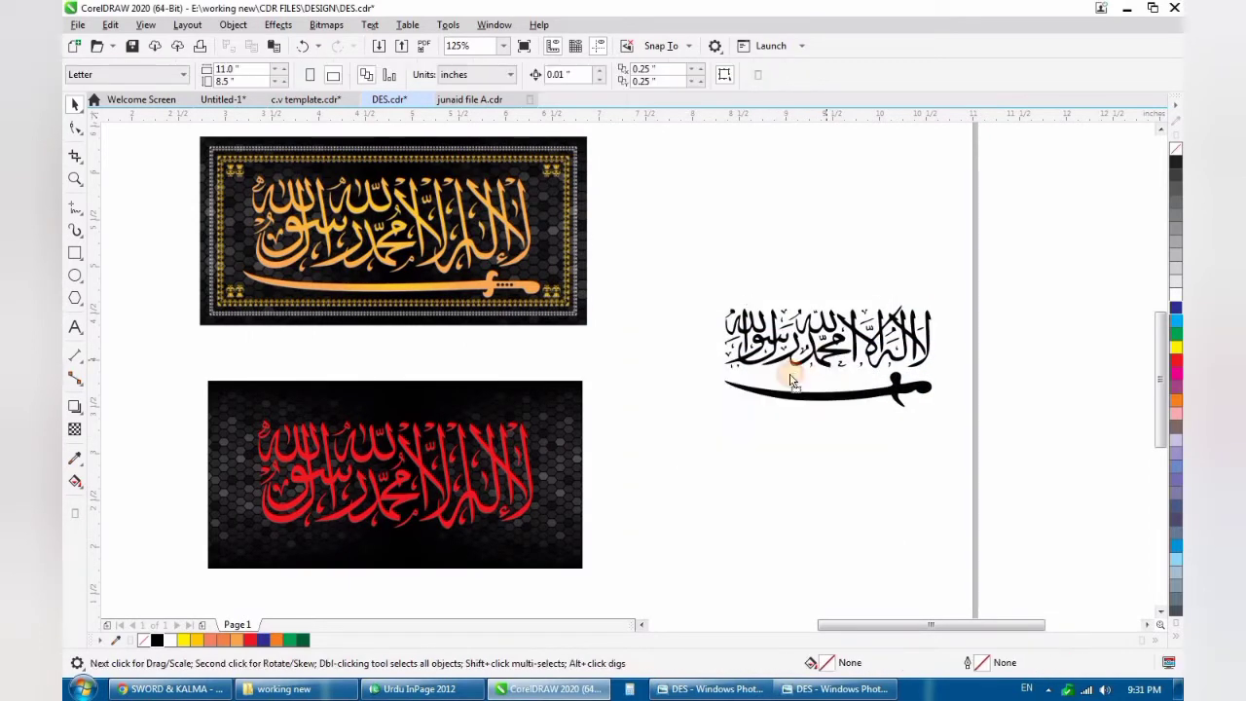
left_click_drag(825, 363, 797, 381)
left_click(836, 384)
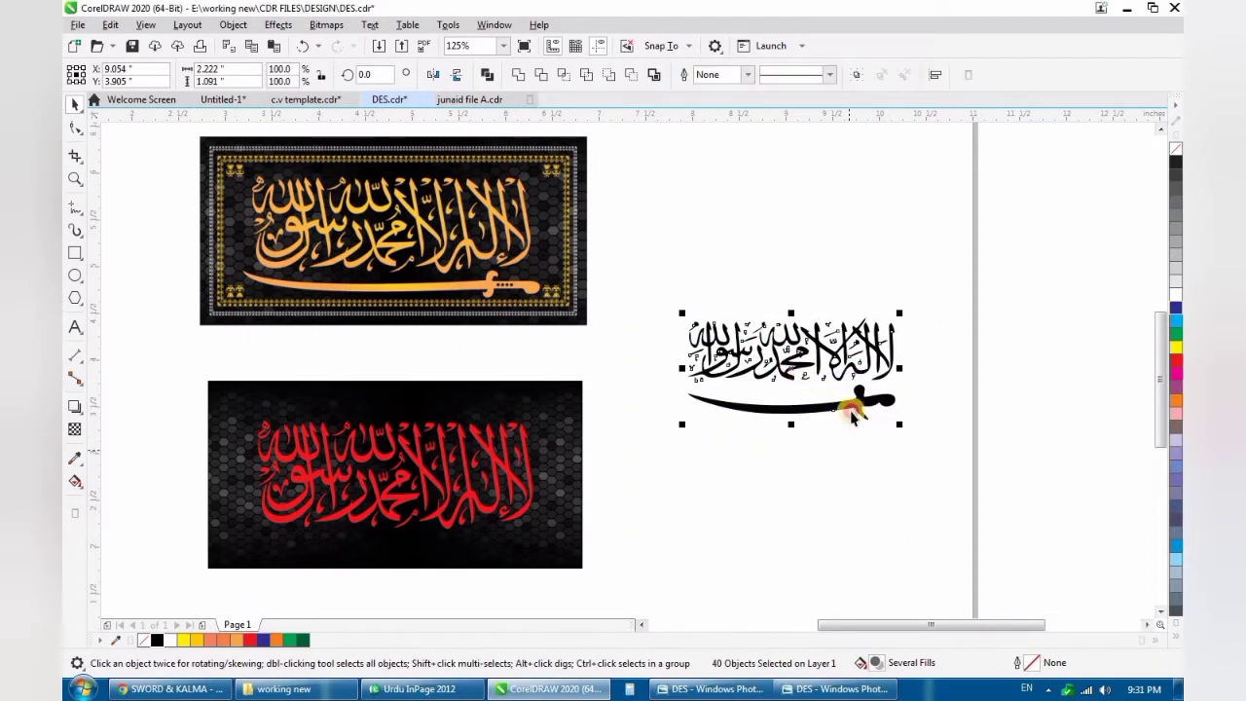
scroll(850, 370, "up", 2)
left_click_drag(480, 417, 479, 412)
key("Delete")
scroll(881, 439, "up", 2)
left_click_drag(881, 439, 828, 464)
key("z")
key("space")
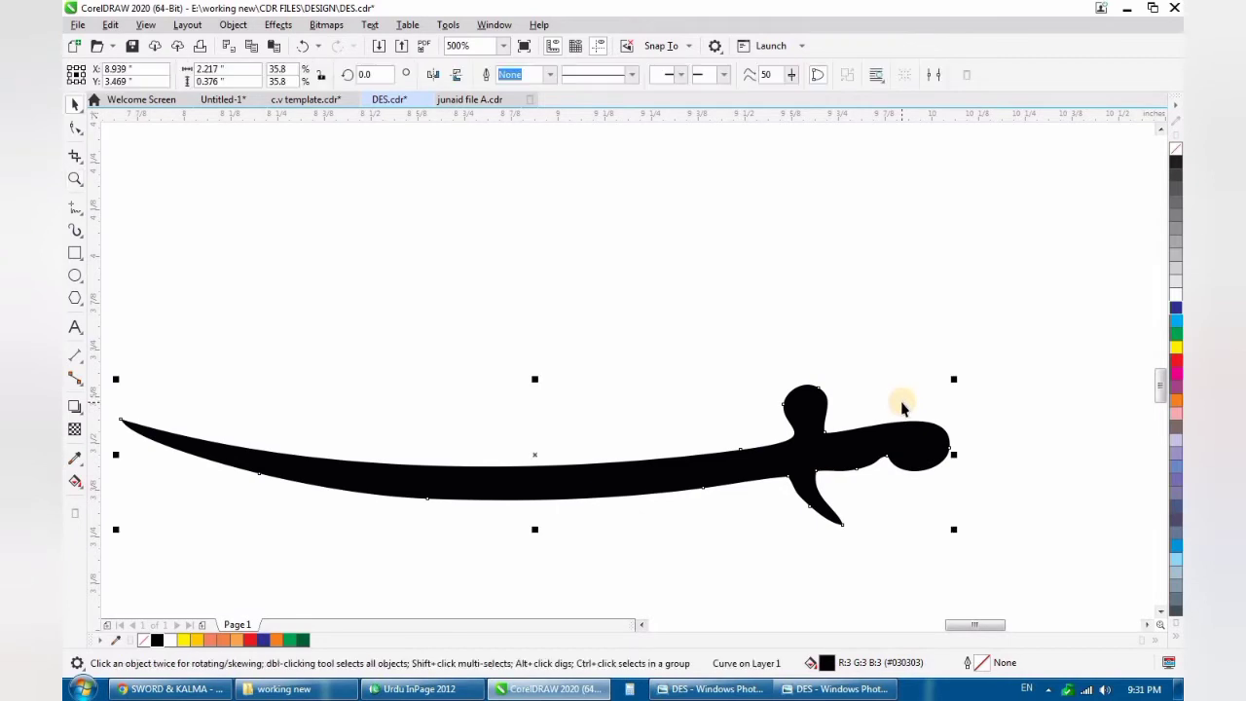
- Scale the red calligraphy down about its centre to 88.4%, about 2.6 inches wide
scroll(898, 408, "down", 4)
left_click(694, 447)
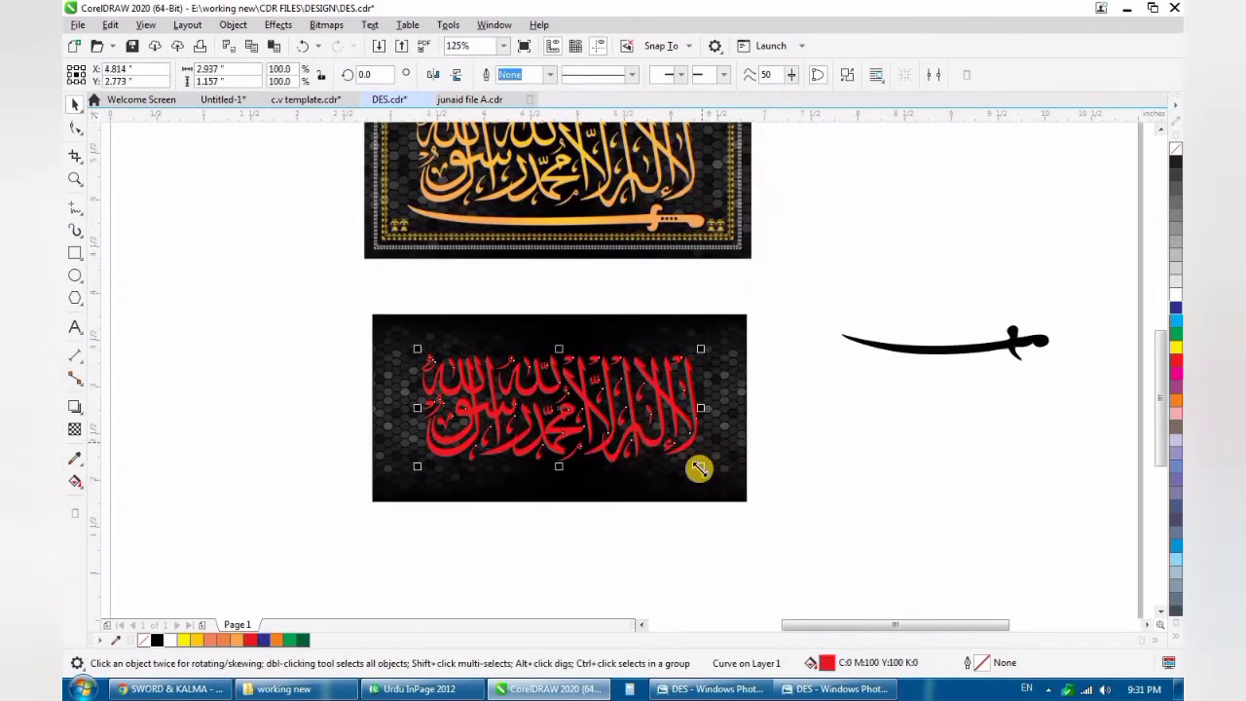
left_click_drag(698, 469, 684, 462)
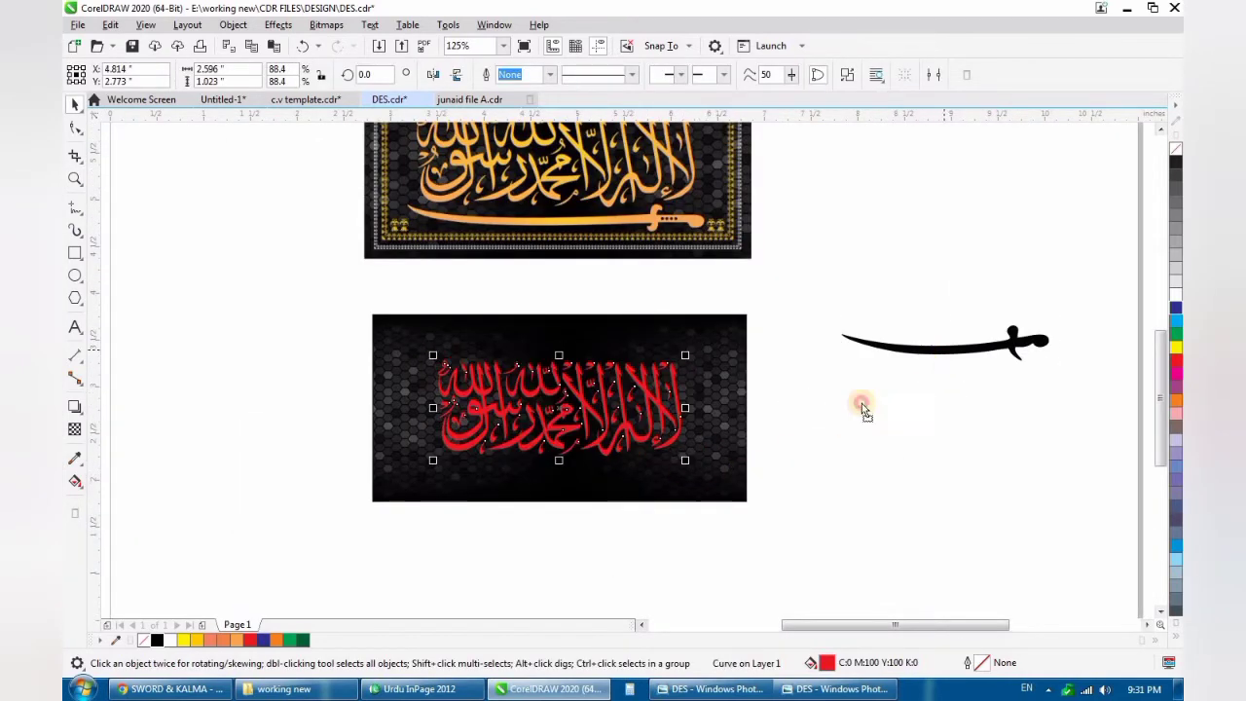
- Place the sword beneath the red calligraphy, filled white and stretched horizontally to 45.8%
left_click_drag(953, 348, 548, 474)
scroll(547, 474, "up", 2)
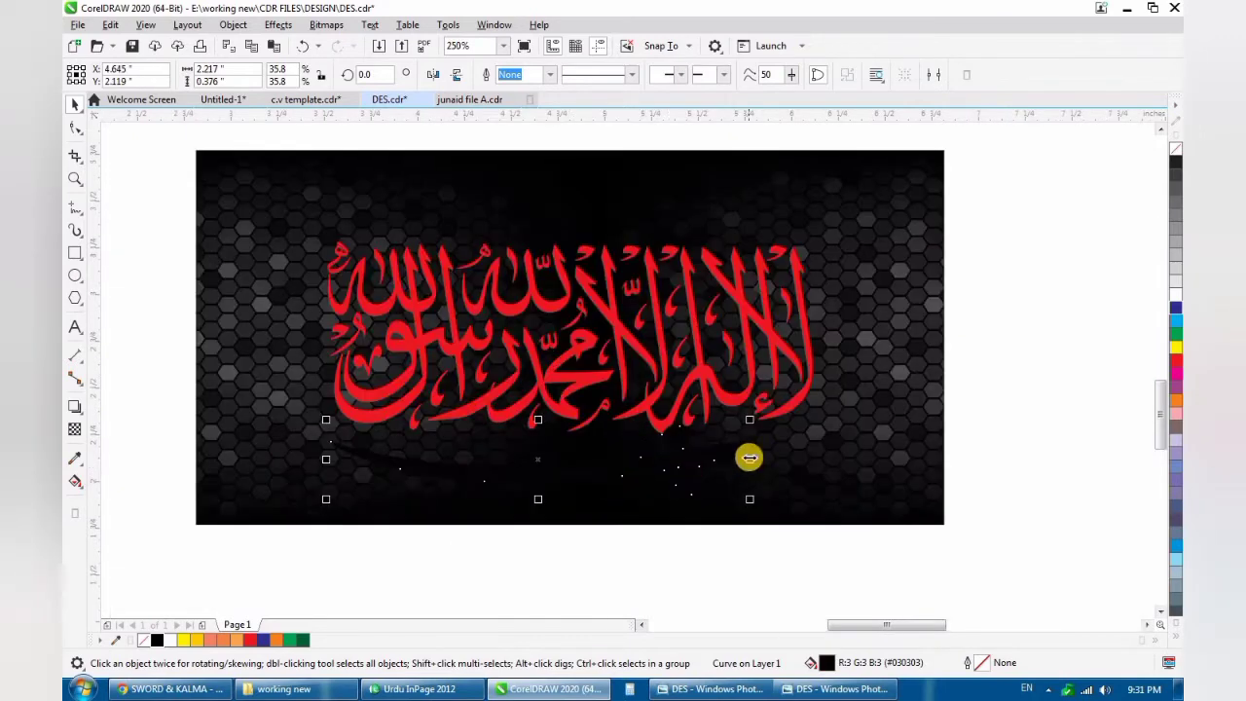
left_click_drag(748, 456, 847, 458)
left_click(1175, 297)
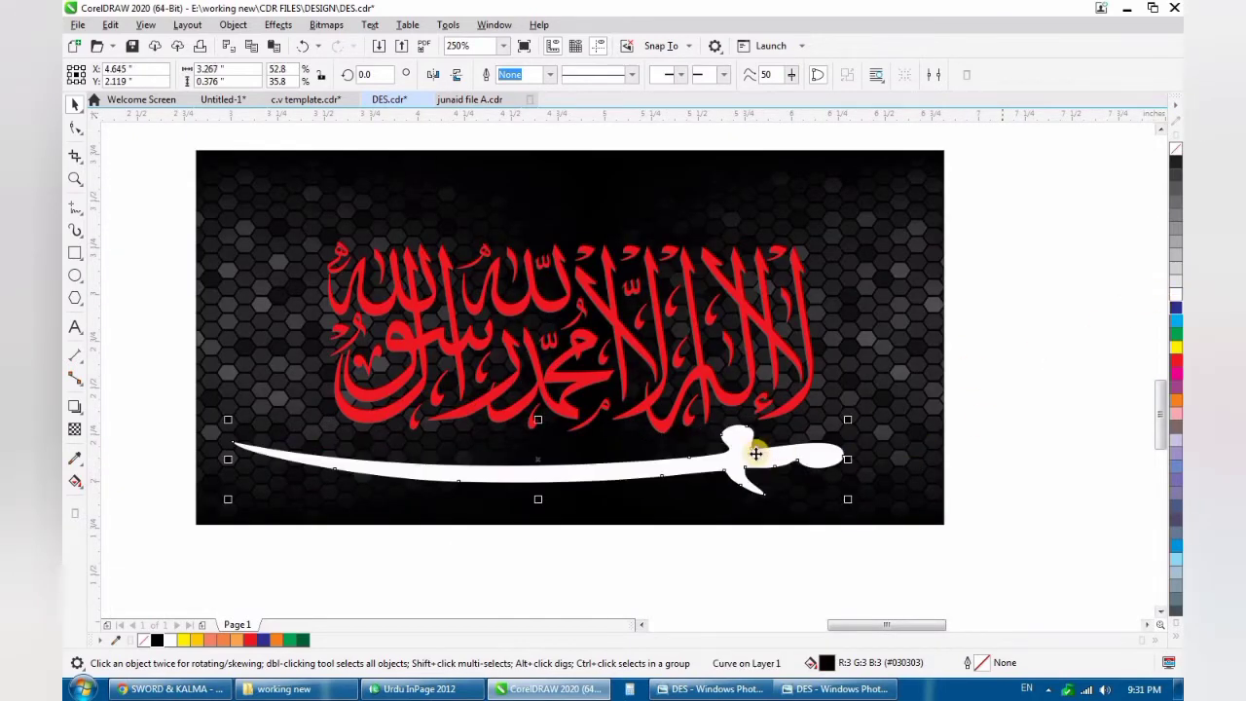
left_click_drag(736, 465, 809, 455)
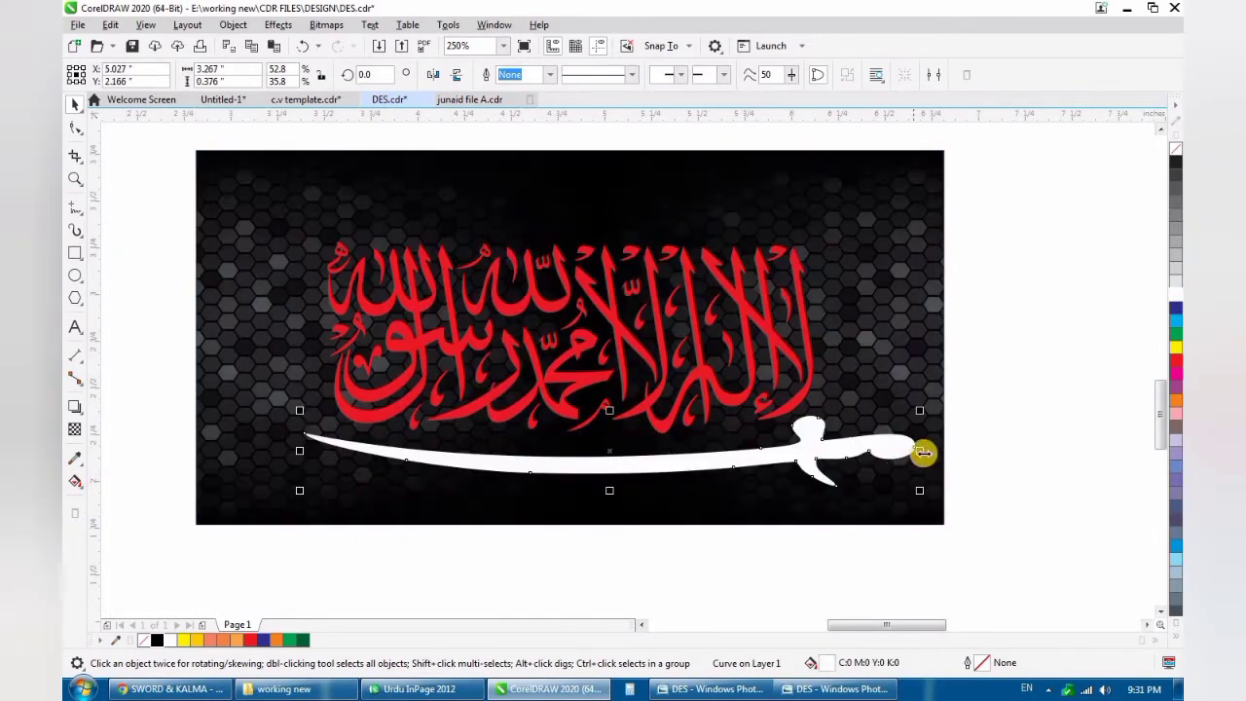
left_click_drag(913, 452, 835, 455)
- Lengthen the sword's blade by shifting all the hilt and guard nodes together away from the blade's tip
key("F10")
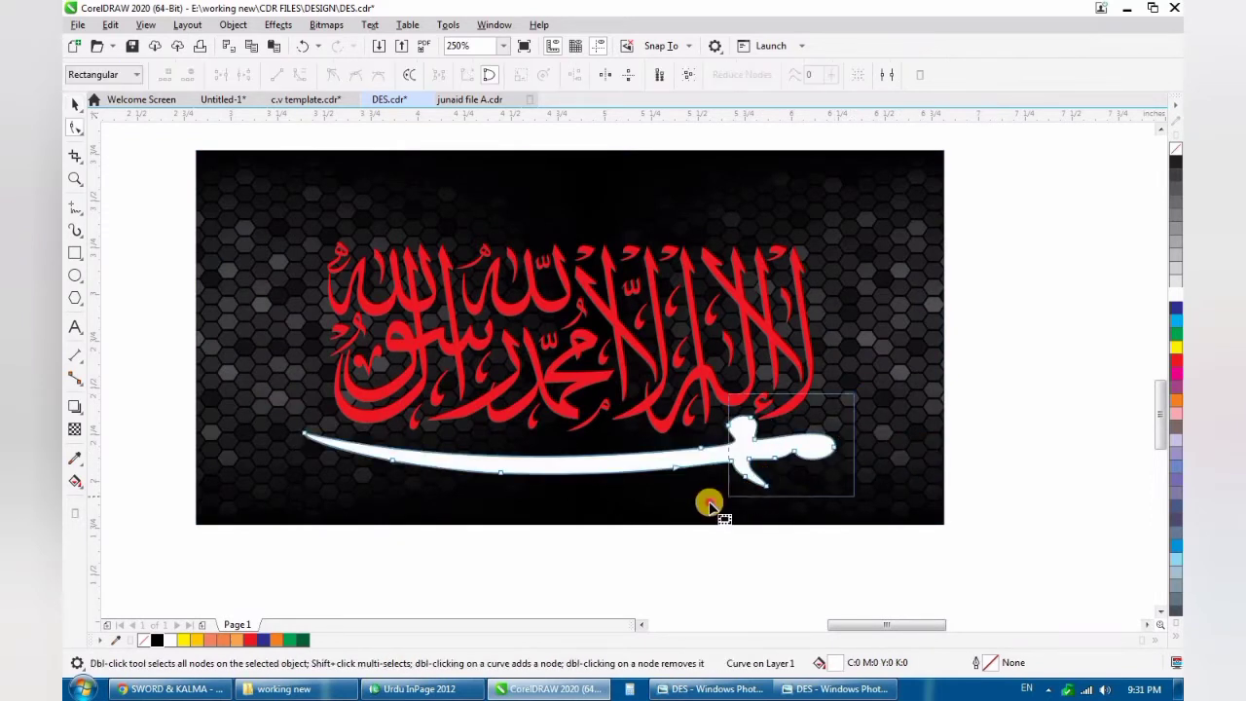
left_click(745, 475)
left_click_drag(774, 458, 843, 461)
- Shorten the sword's grip by moving its end nodes toward the guard, and delete the surplus nodes along its underside
scroll(874, 460, "up", 1)
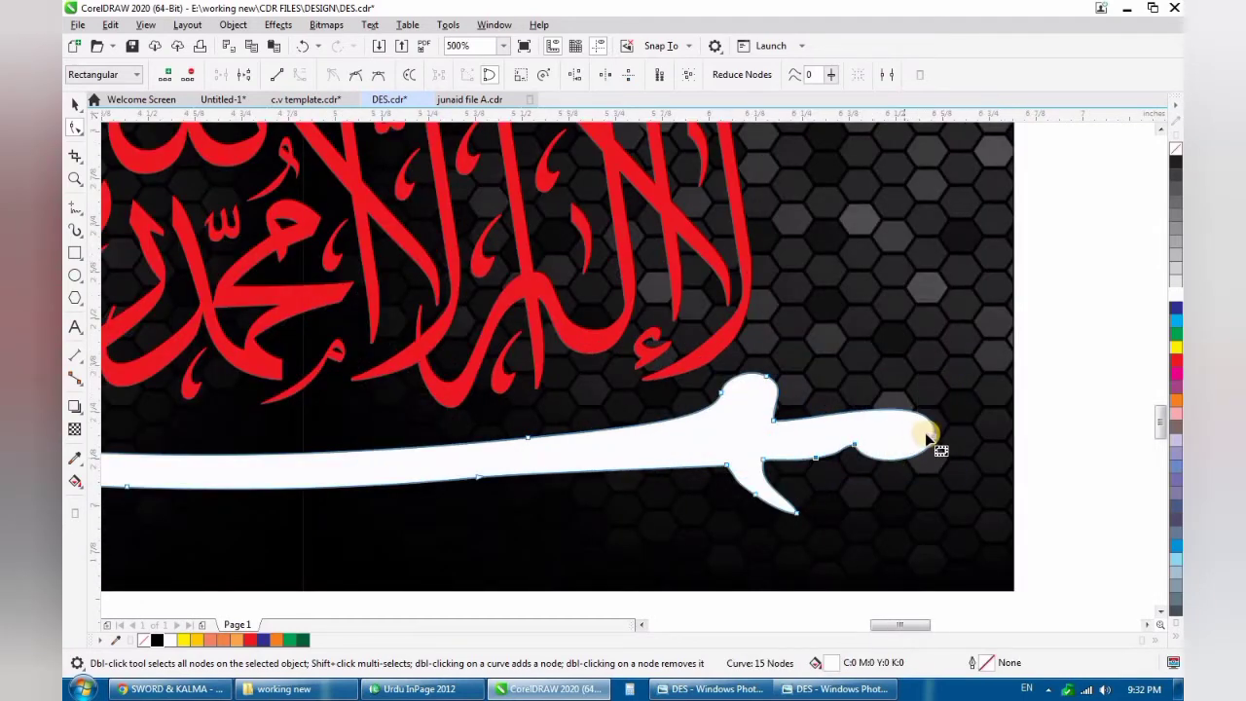
left_click_drag(933, 435, 887, 448)
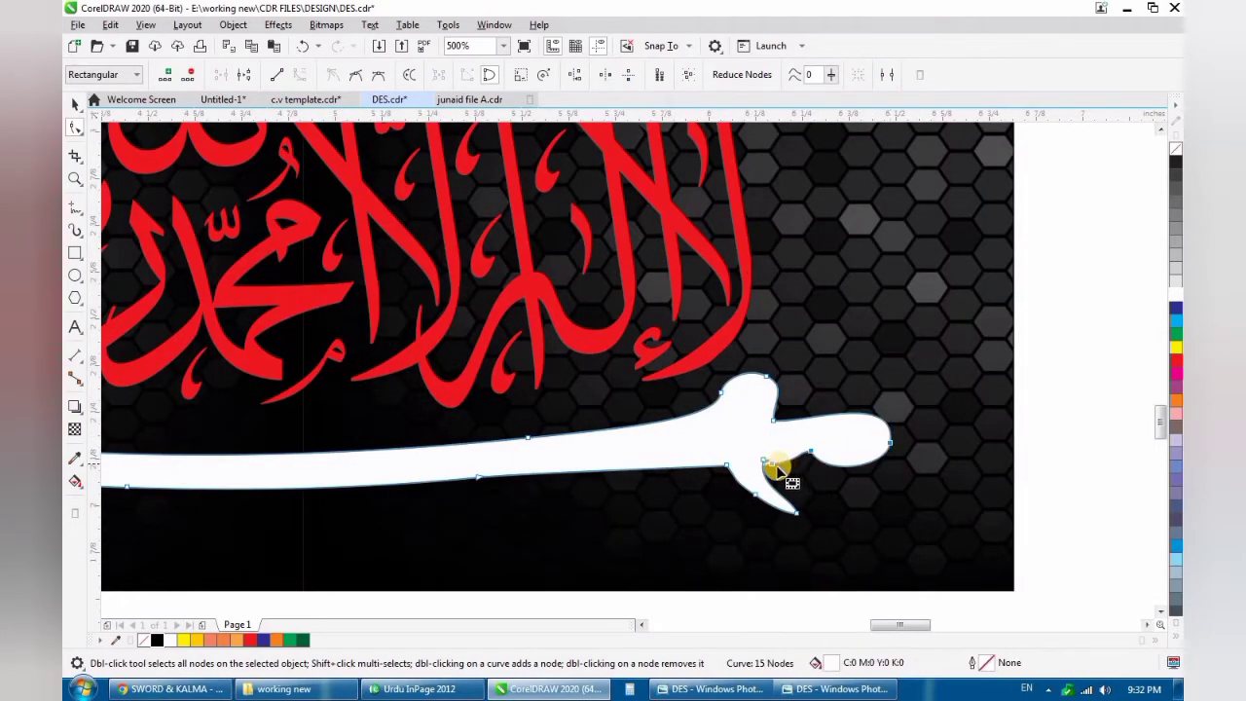
key("Delete")
key("ctrl+z")
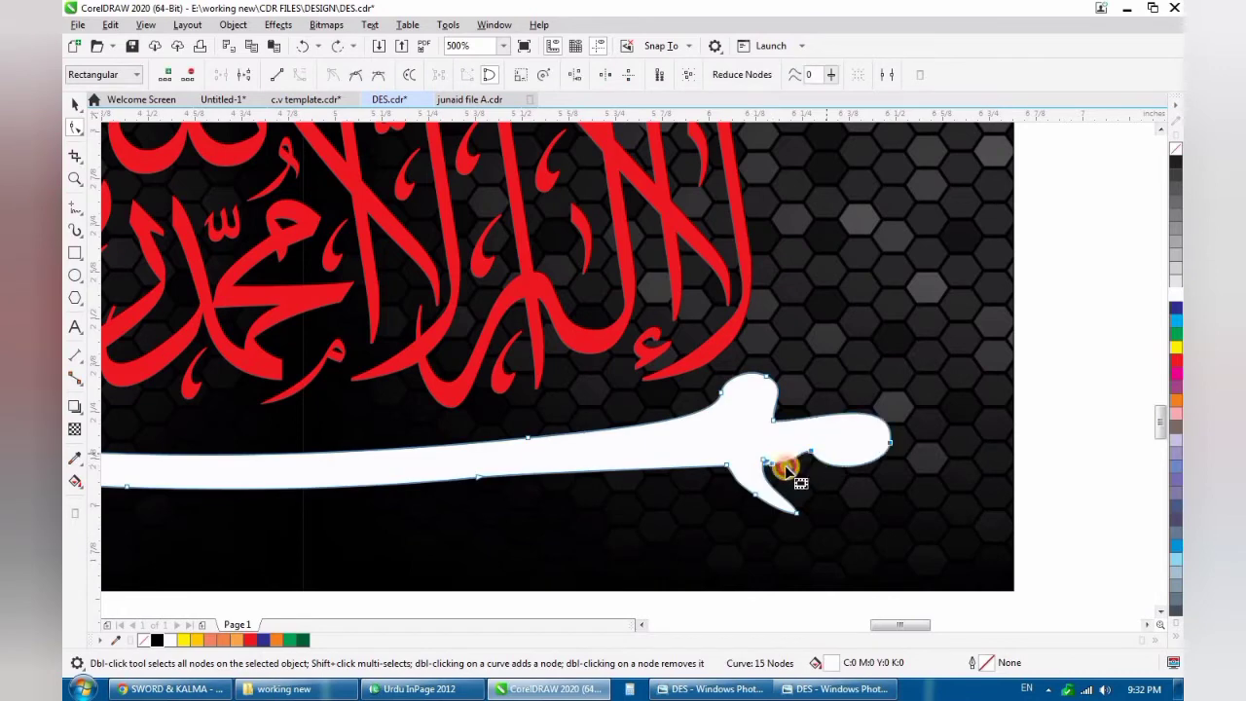
double_click(769, 467)
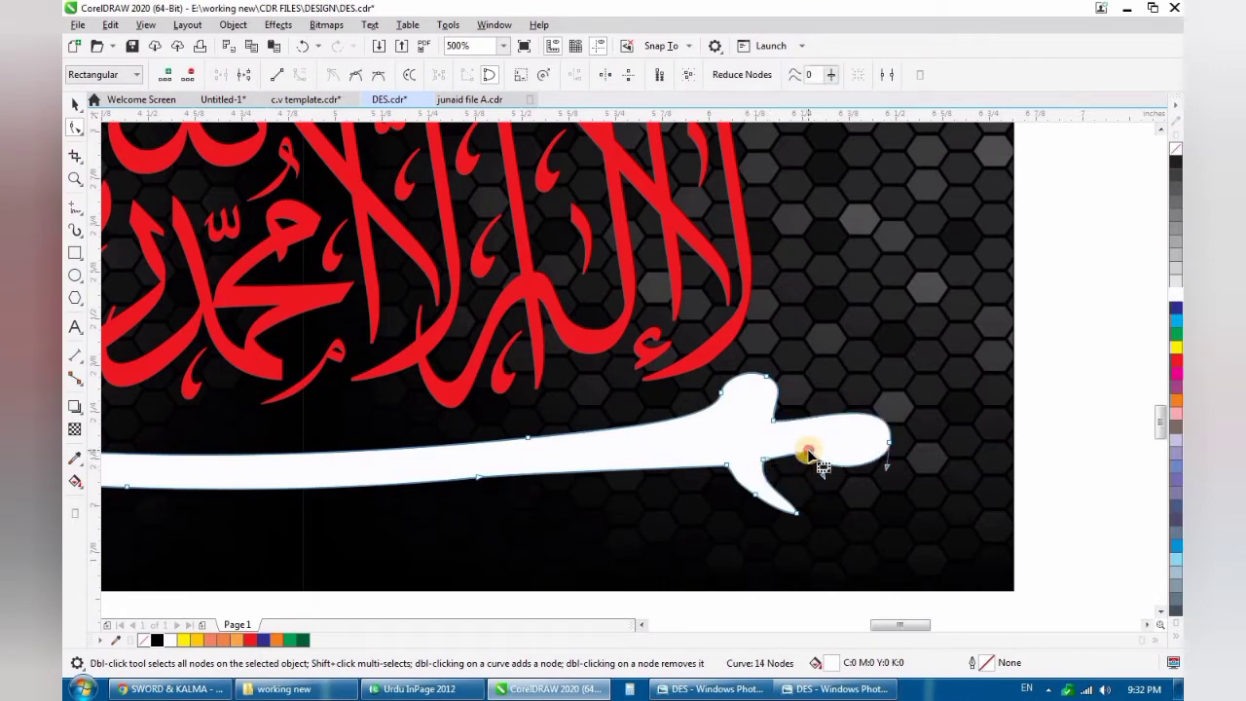
key("space")
scroll(801, 439, "down", 5)
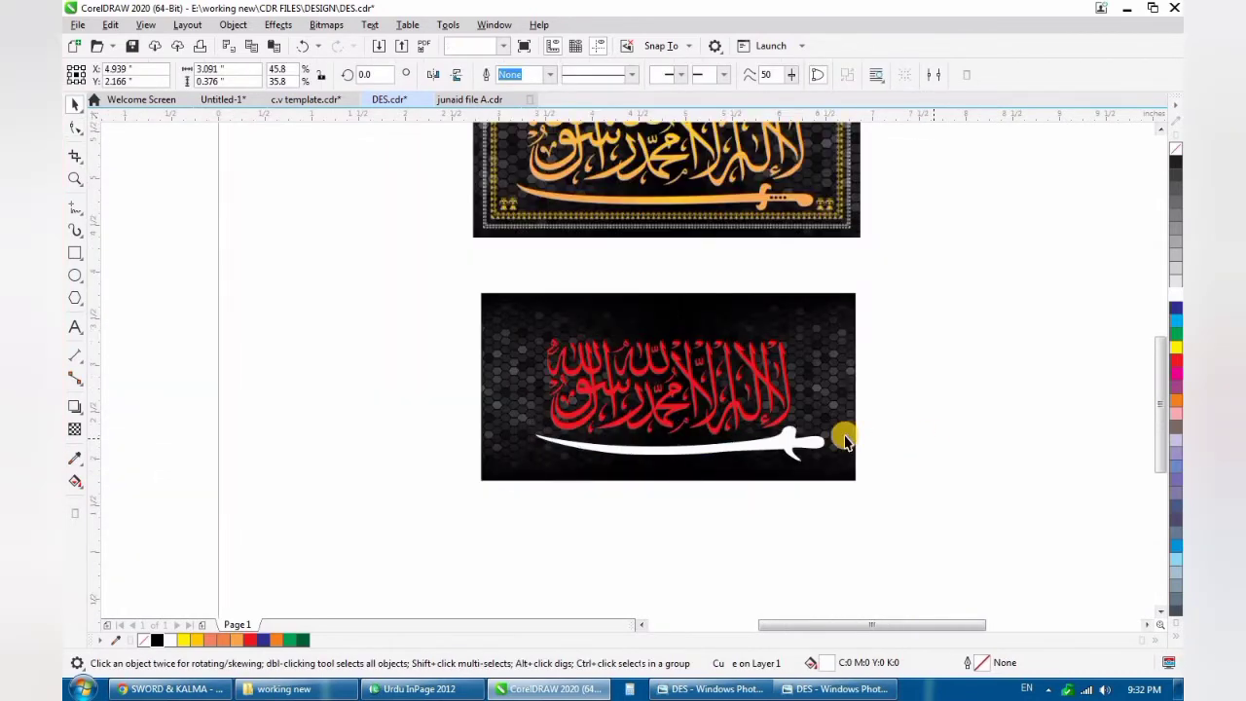
- Reshape the guard's upper prong into a slimmer, slanted form by moving its tip and both base nodes
scroll(823, 437, "up", 7)
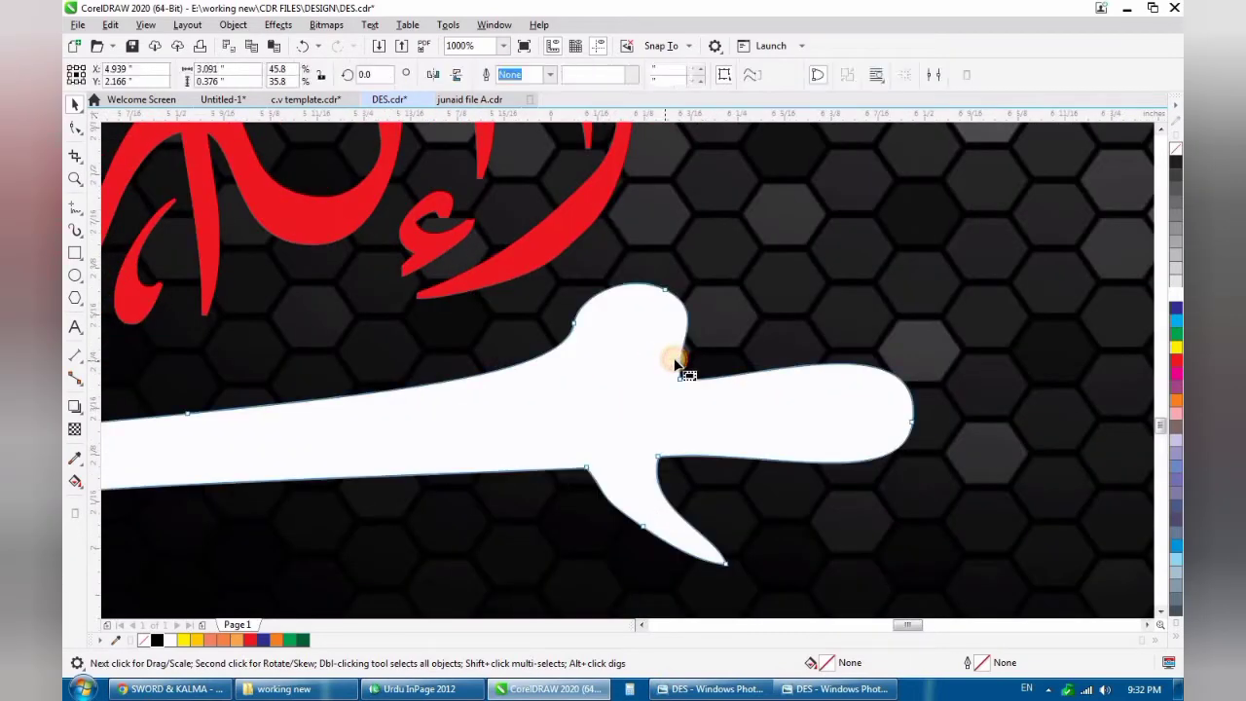
key("space")
left_click_drag(668, 291, 694, 265)
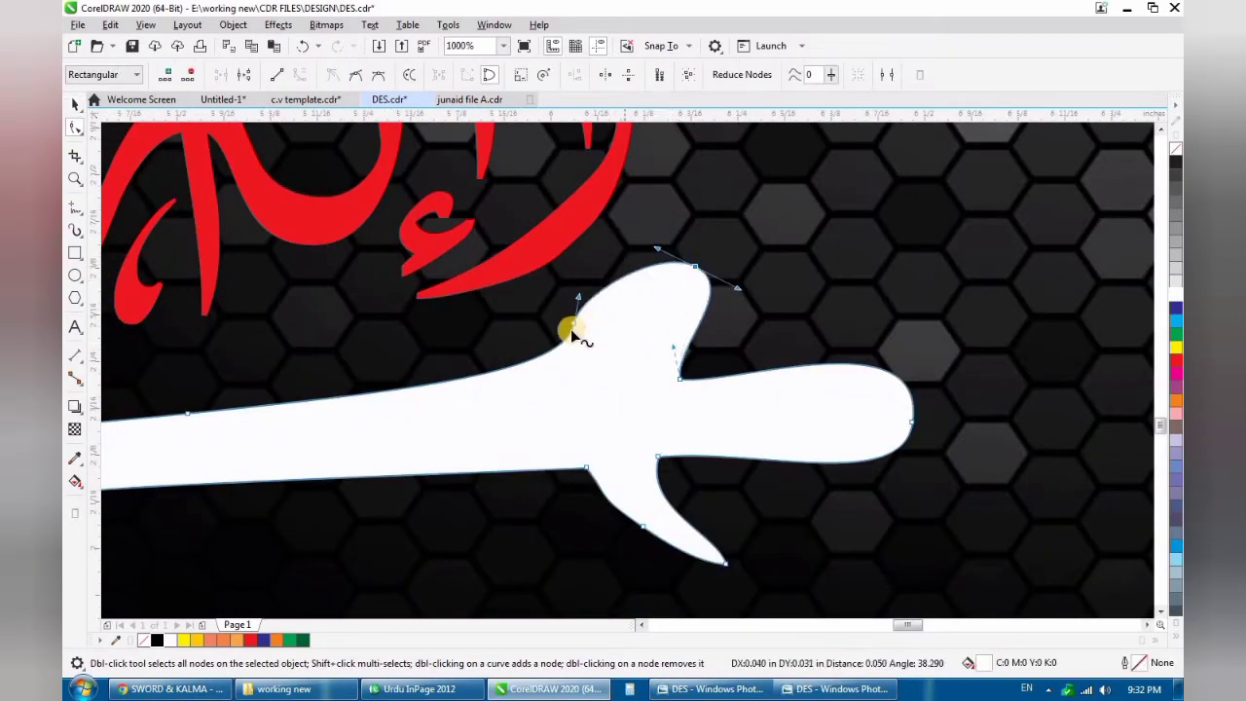
left_click_drag(574, 321, 611, 336)
left_click_drag(677, 378, 648, 372)
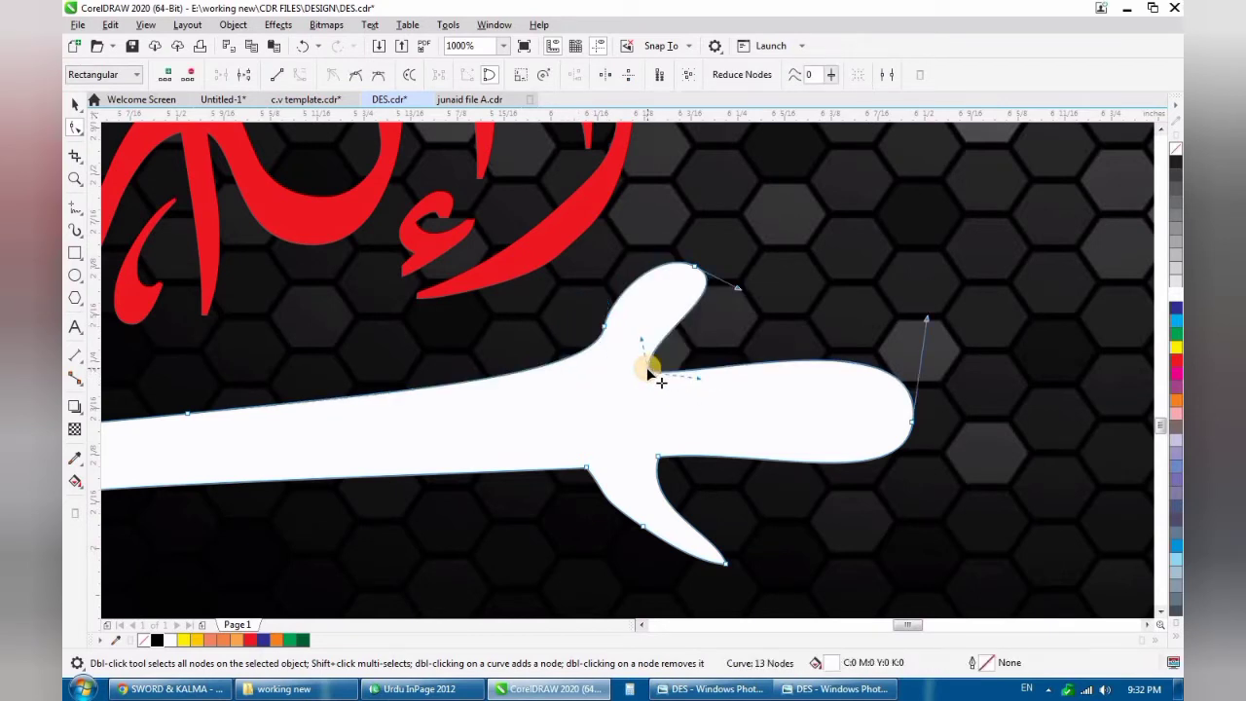
scroll(681, 399, "down", 4)
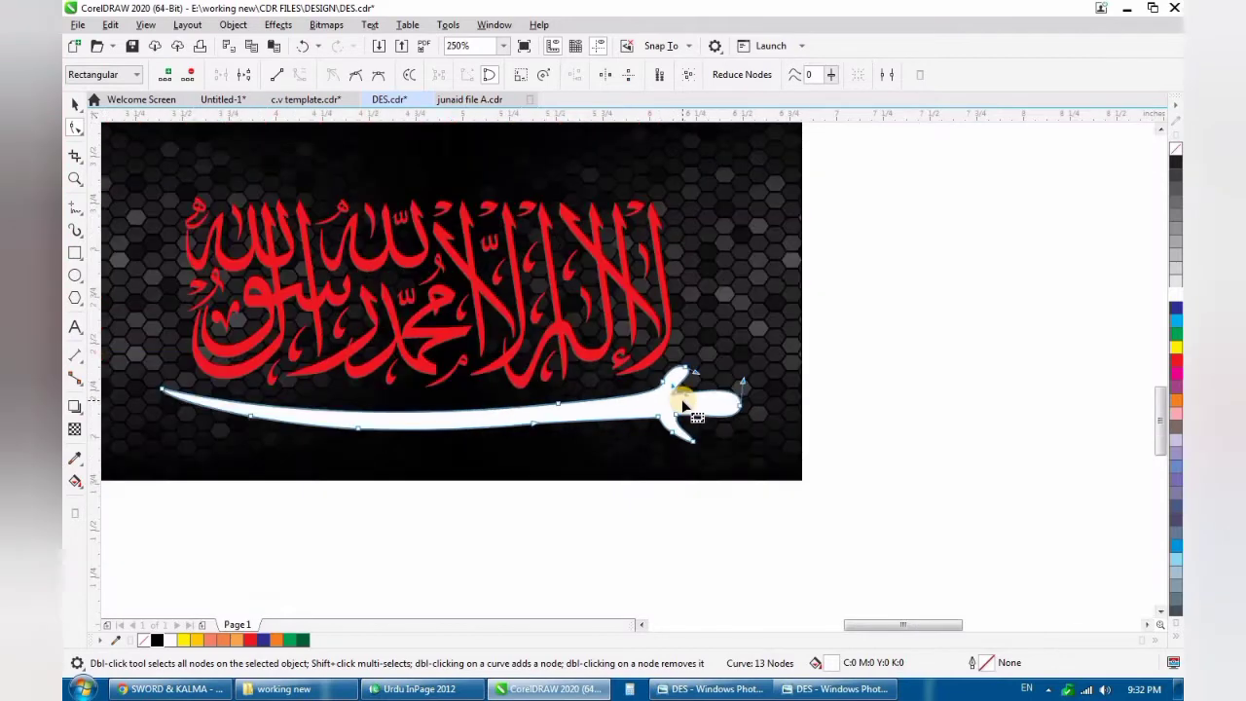
key("space")
key("Escape")
scroll(689, 407, "down", 1)
scroll(749, 408, "up", 4)
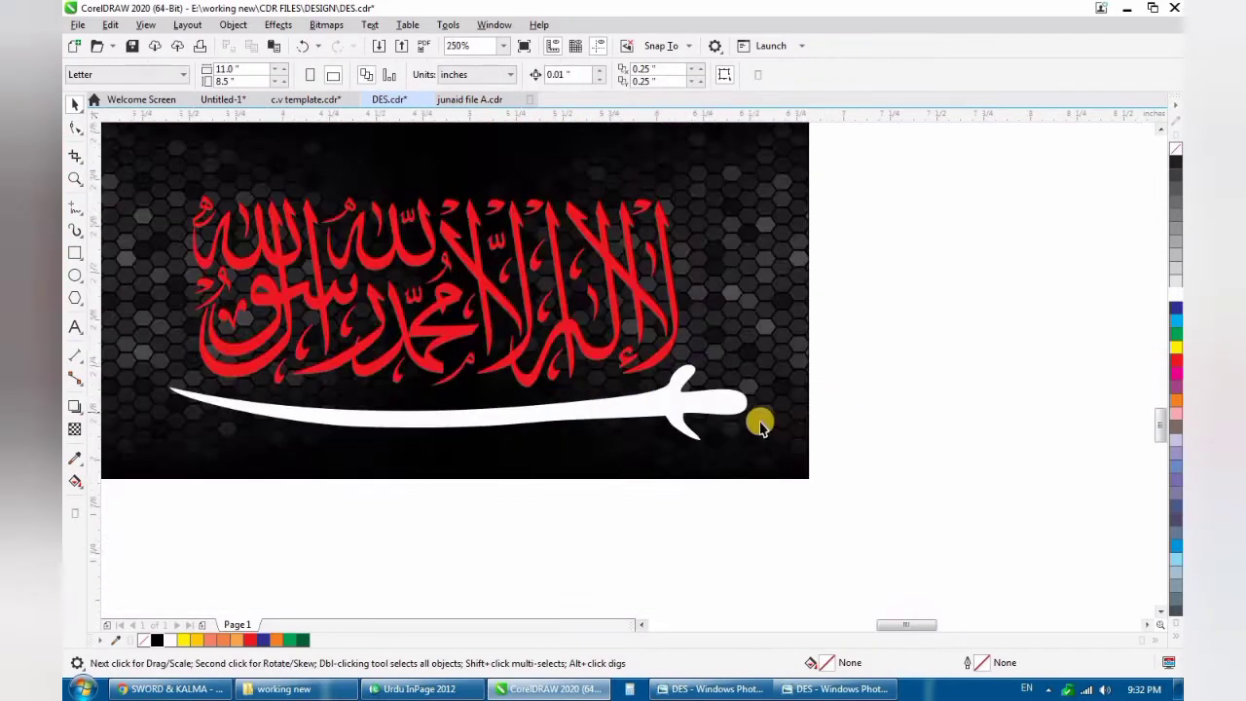
- Slim and round the end of the grip by adding nodes on its lower and upper edges and repositioning the end node
double_click(736, 413)
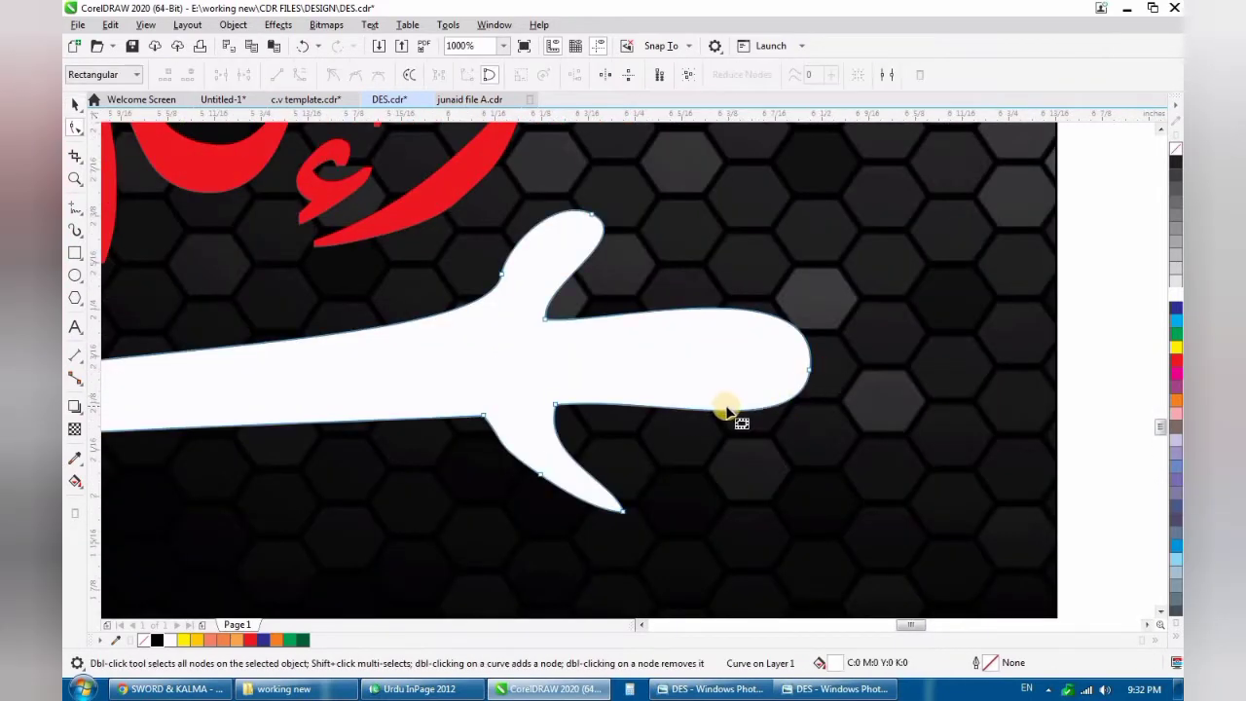
left_click_drag(731, 413, 736, 386)
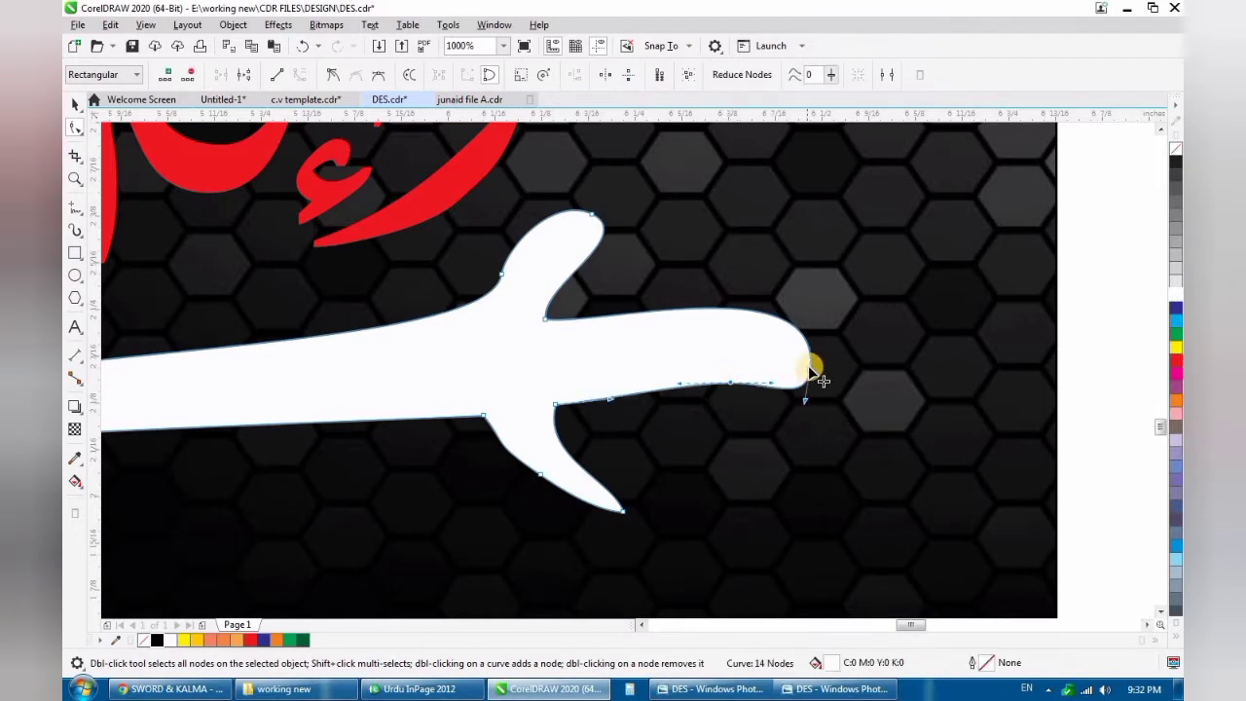
double_click(809, 369)
key("ctrl+z")
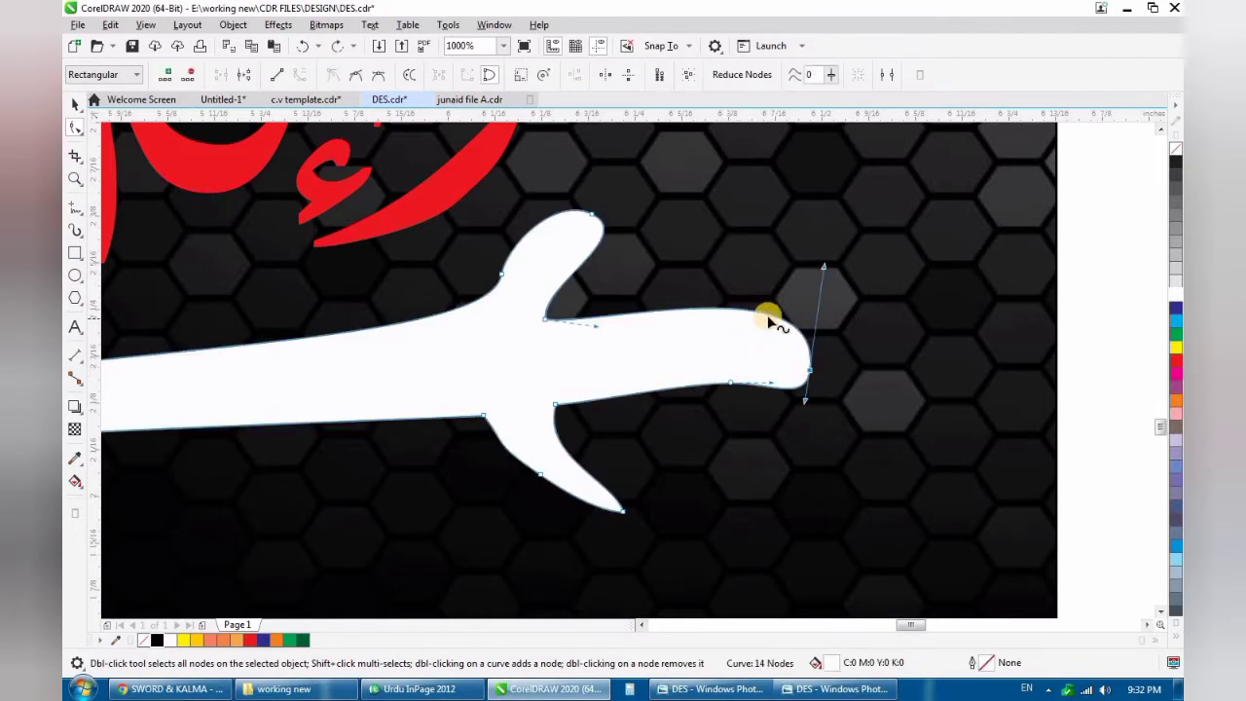
double_click(766, 316)
left_click_drag(808, 371, 813, 352)
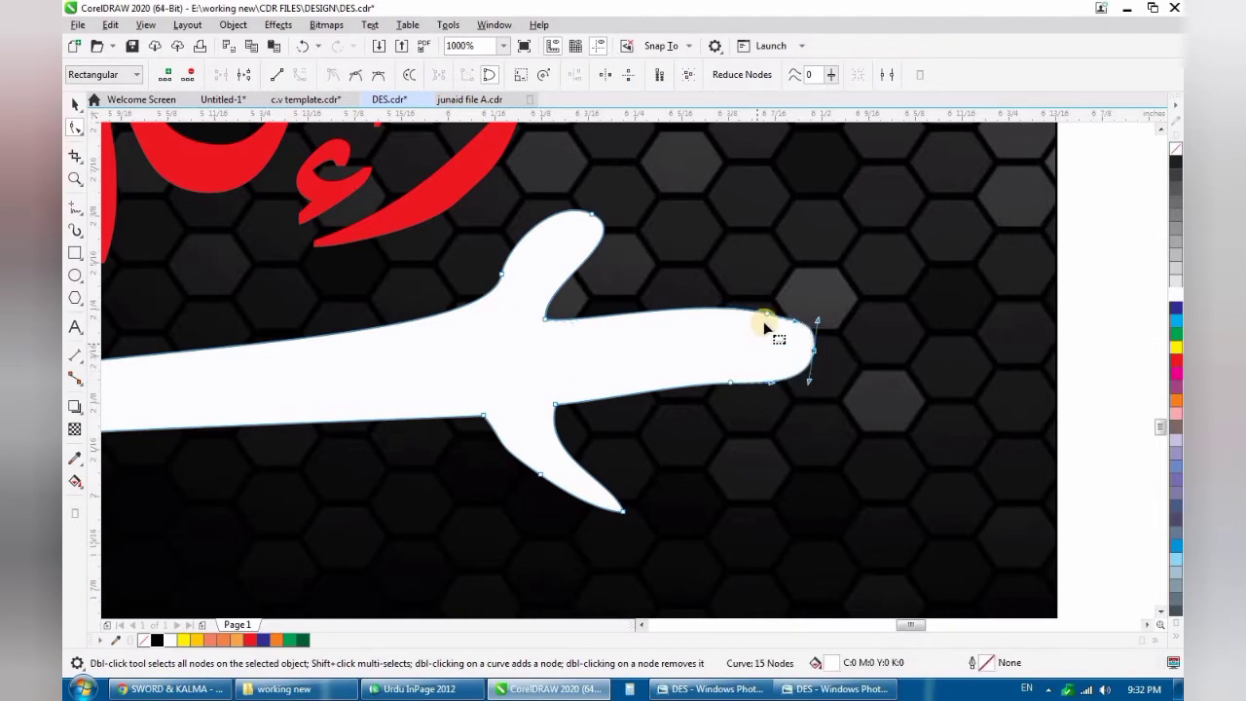
key("space")
scroll(723, 359, "down", 5)
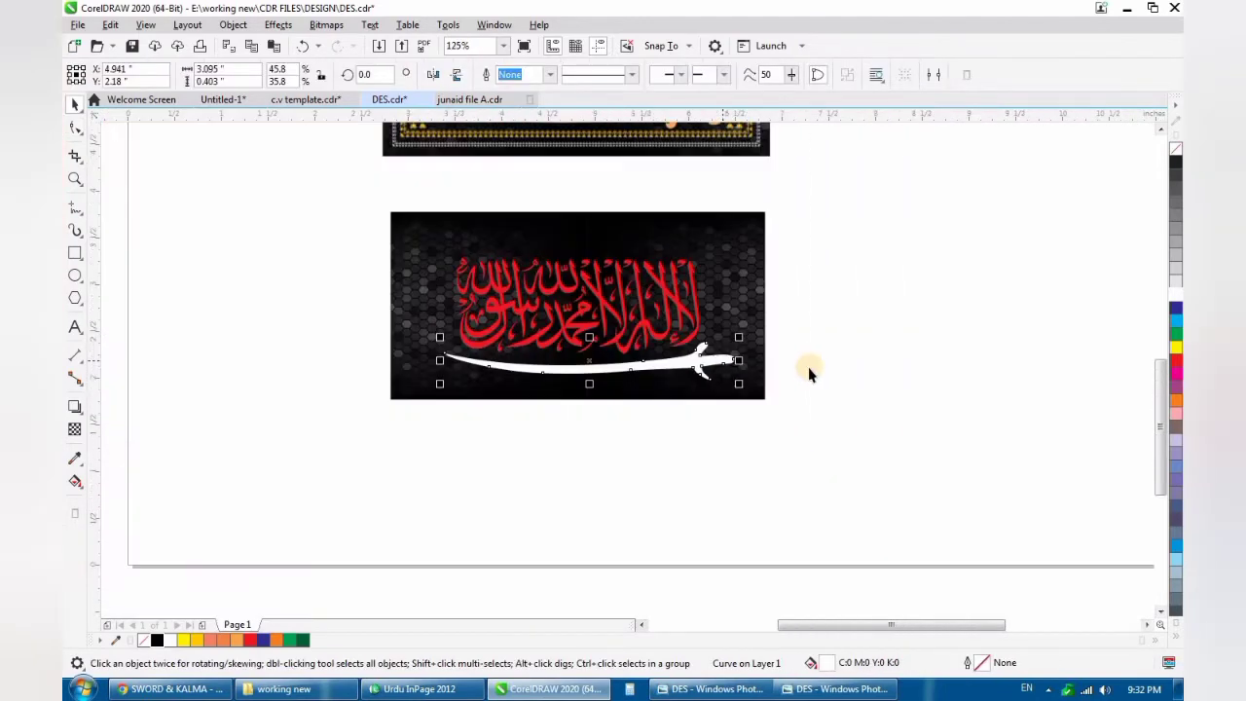
- Align the sword and the red calligraphy on a shared vertical centre line
scroll(667, 383, "down", 1)
scroll(645, 364, "up", 2)
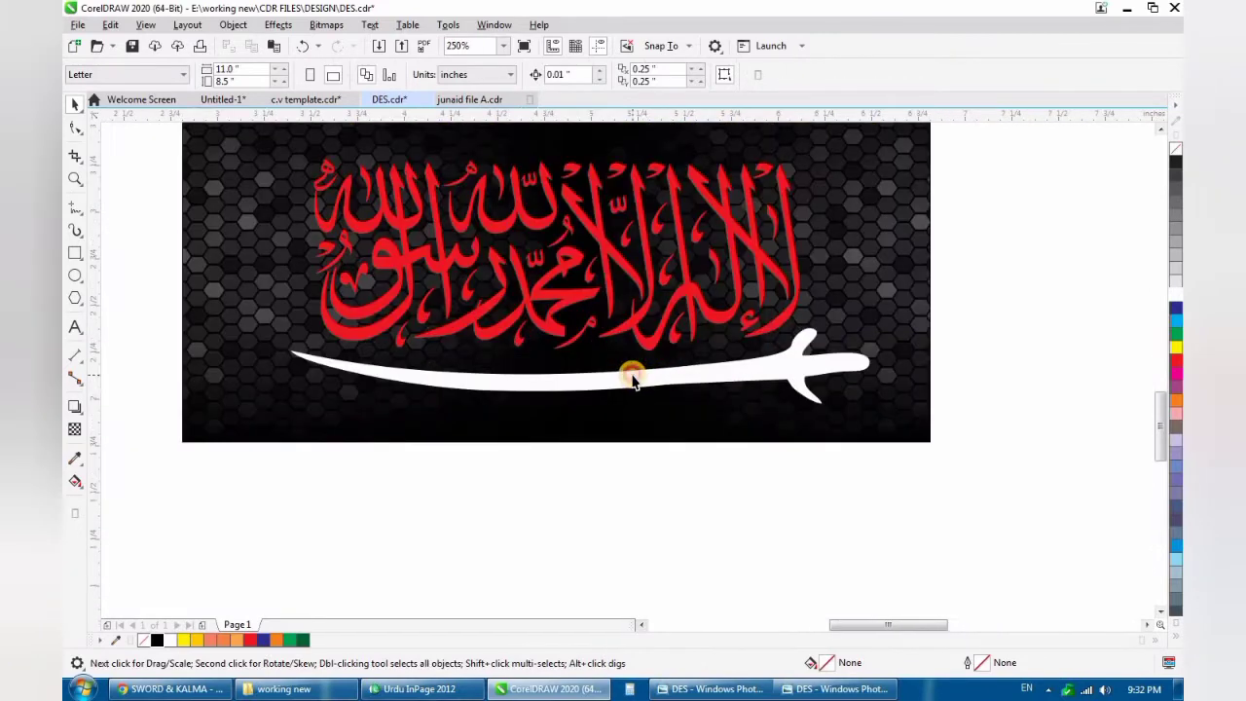
scroll(703, 366, "down", 1)
left_click_drag(772, 239, 386, 468)
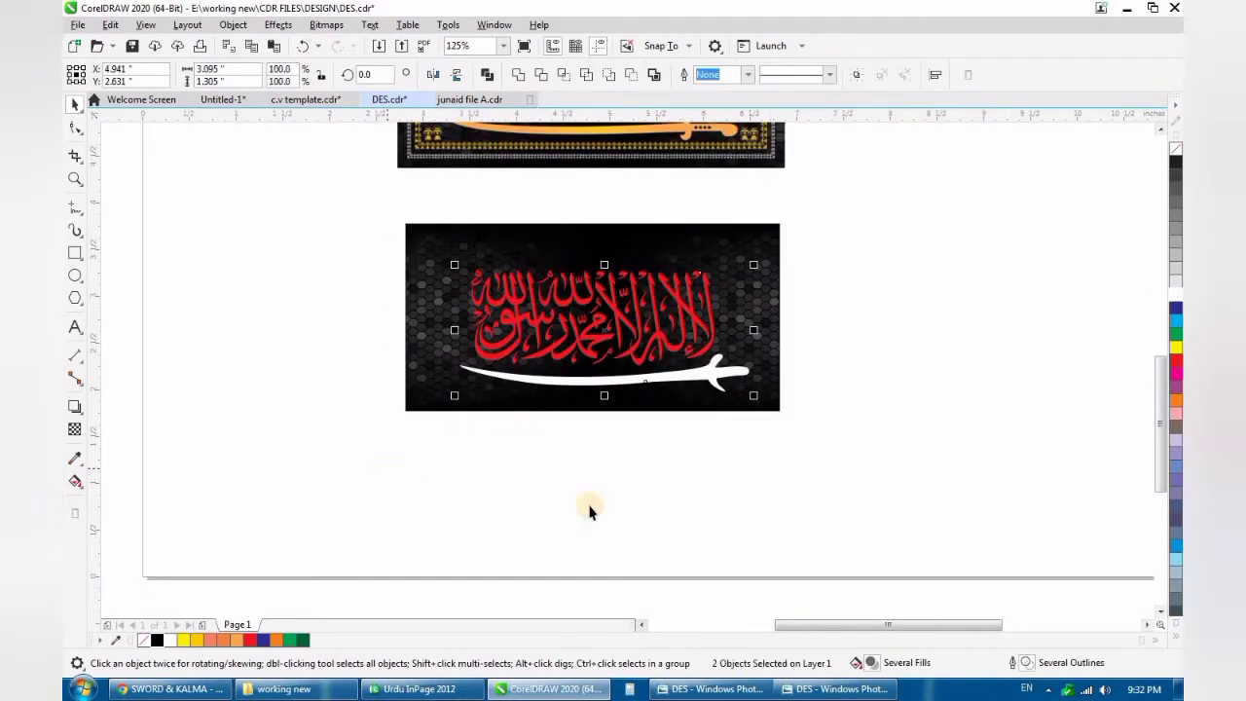
key("c")
left_click(698, 451)
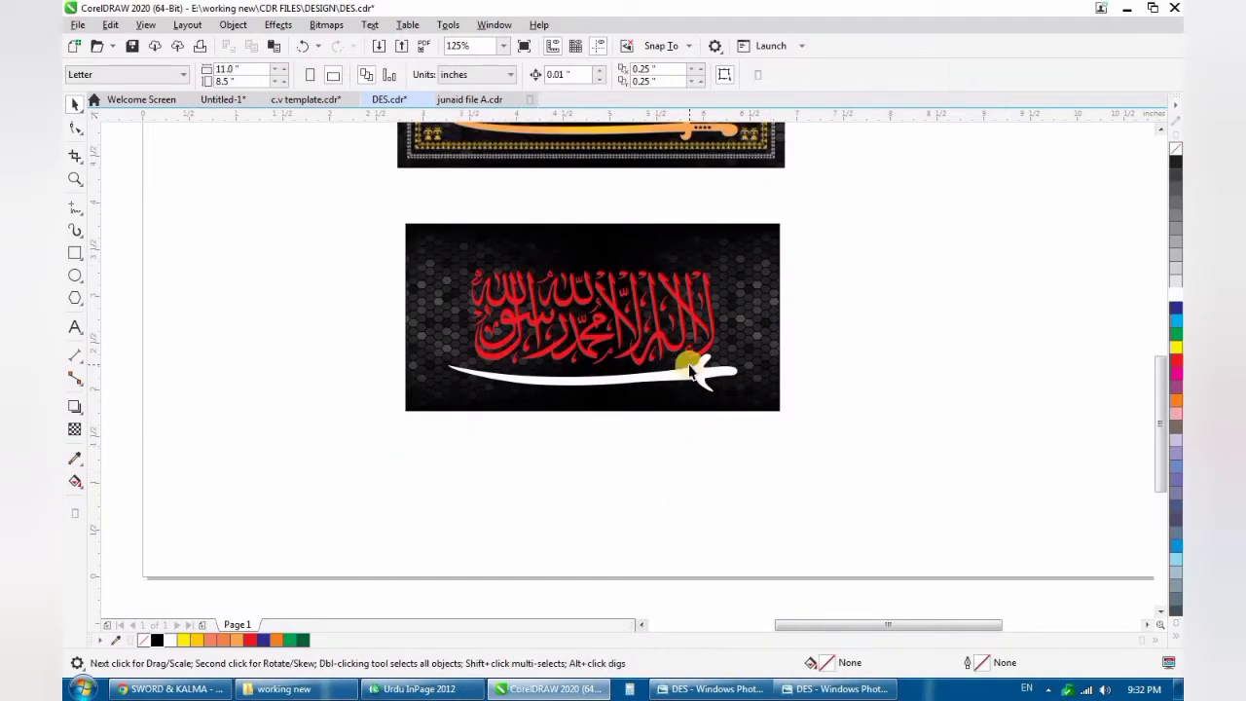
- Reposition the sword just under the calligraphy, at about X 4.947 and Y 2.2 inches
scroll(697, 388, "up", 1)
left_click_drag(779, 334, 745, 339)
scroll(745, 339, "down", 1)
key("Up")
key("Up")
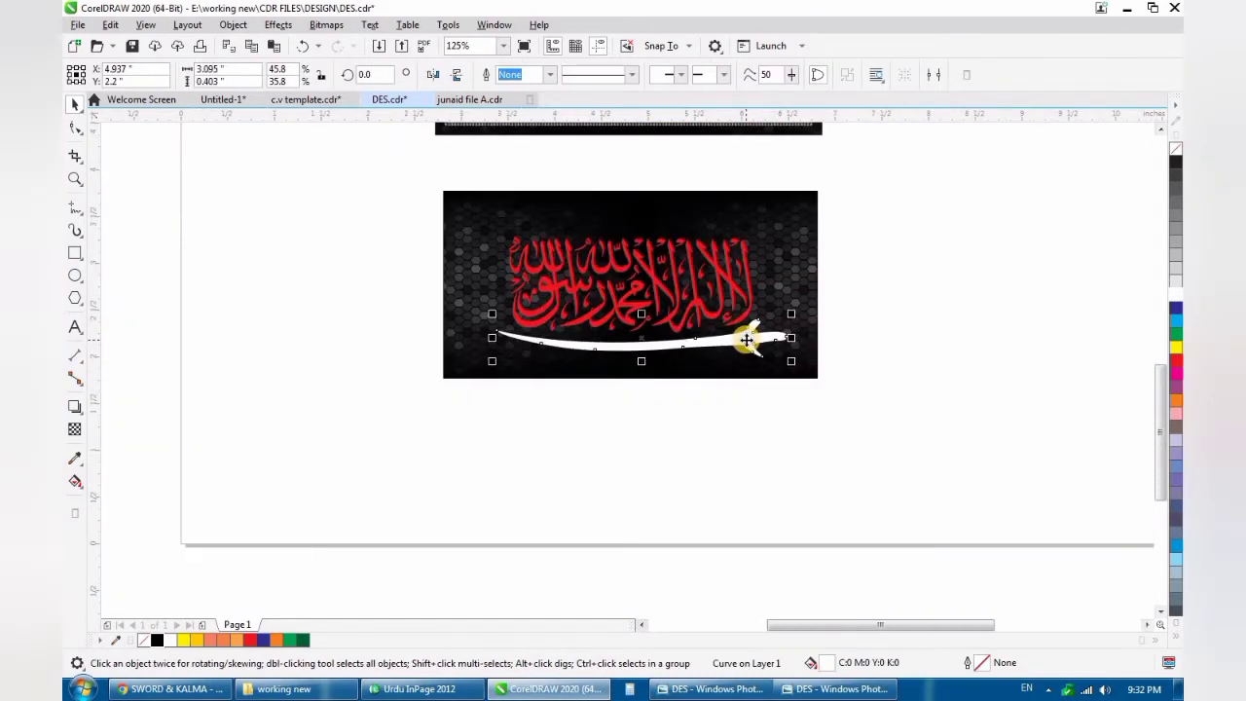
key("Down")
key("Down")
key("Down")
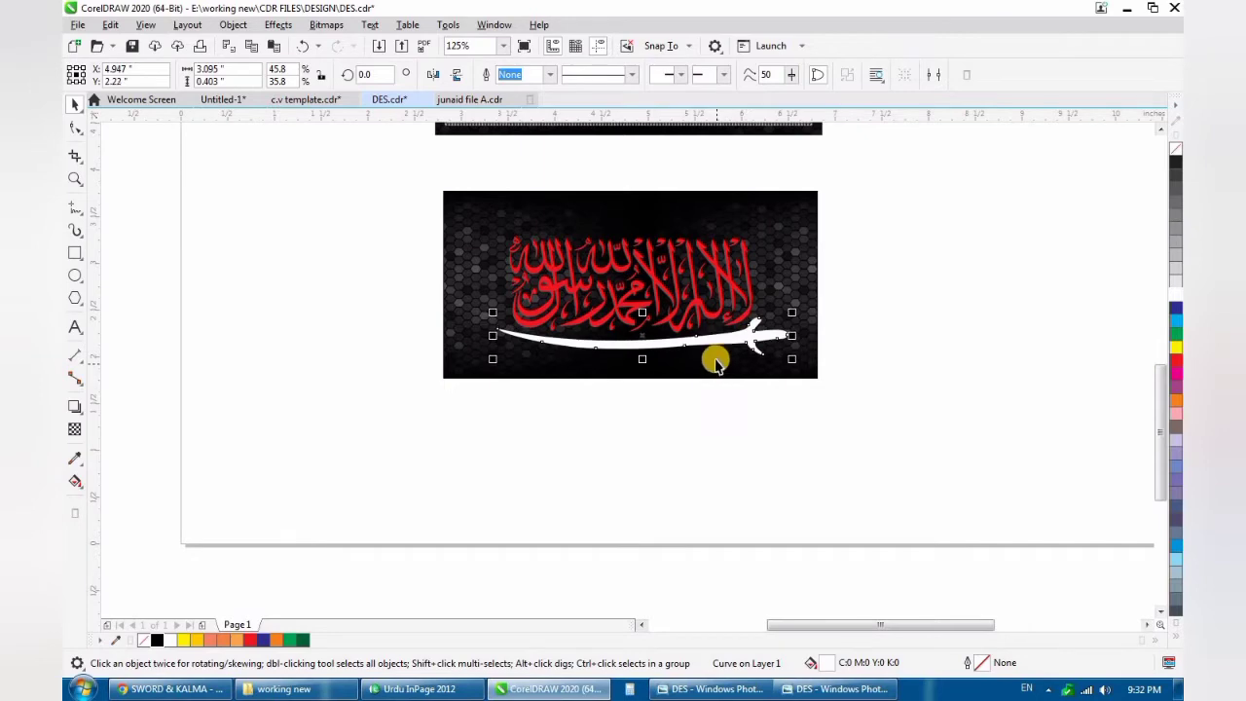
scroll(696, 280, "down", 1)
scroll(698, 274, "up", 1)
scroll(696, 274, "up", 1)
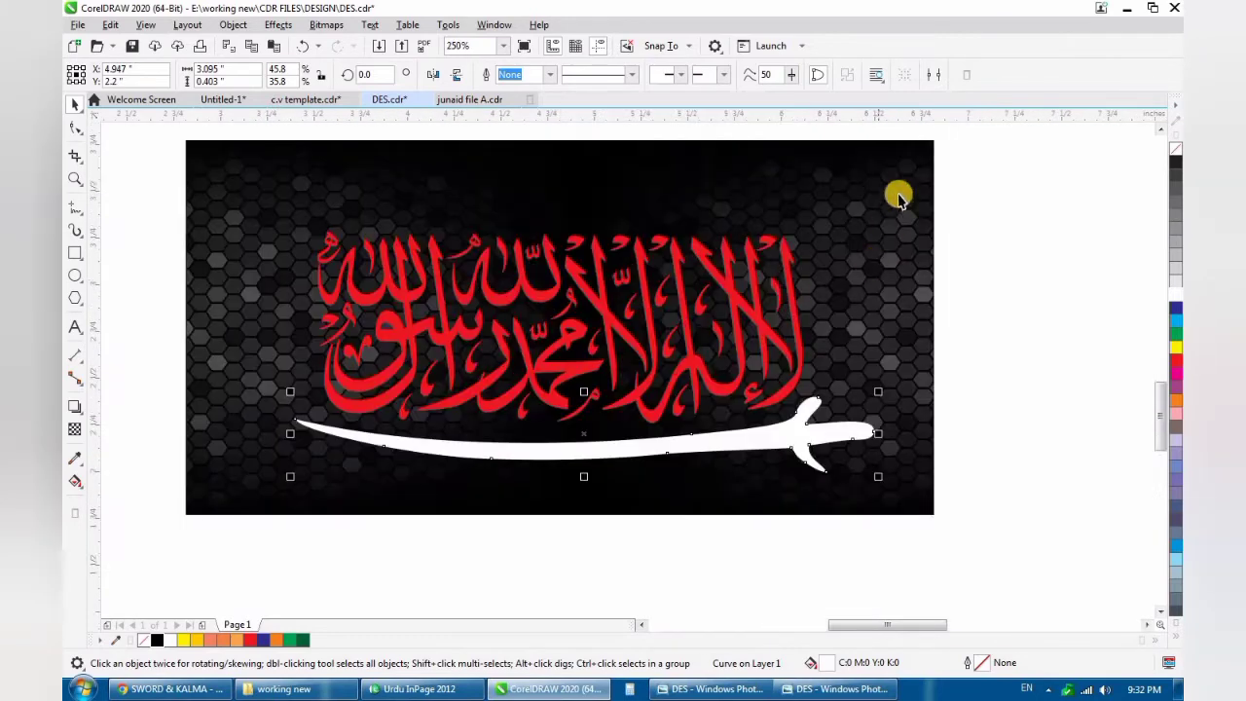
- Scale the calligraphy and sword down together about their centre to about 2.79 inches wide
left_click_drag(898, 191, 229, 516)
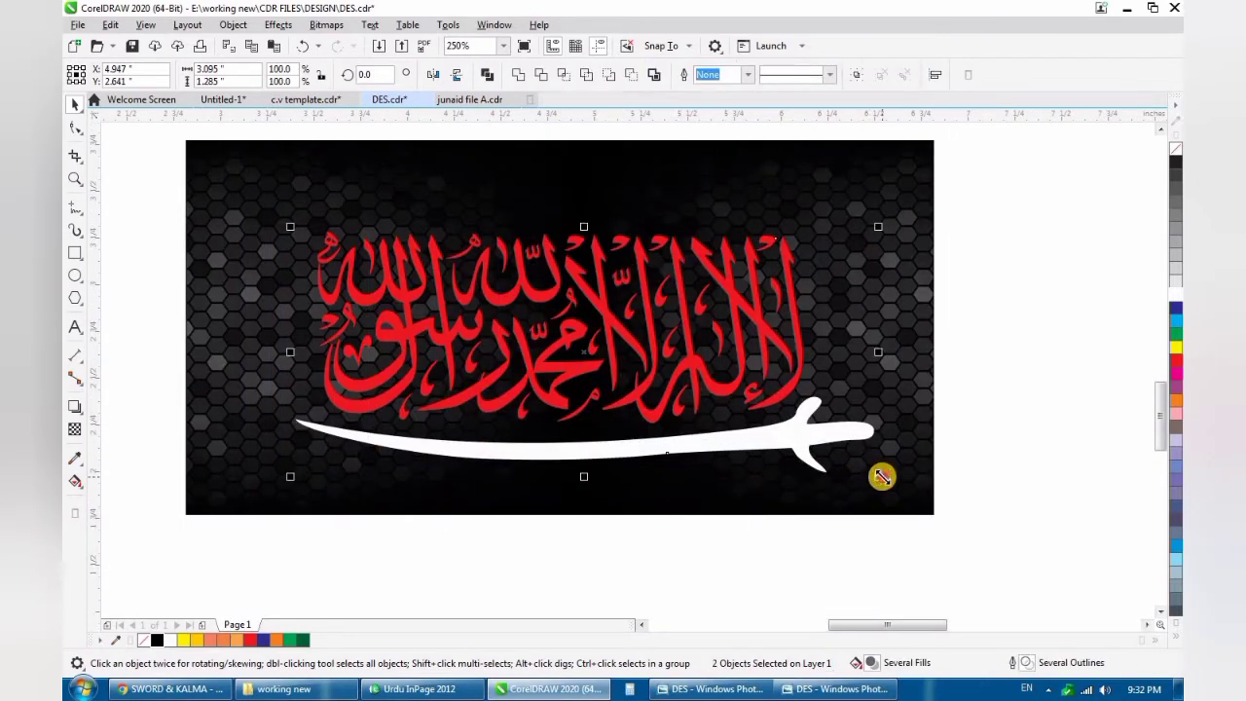
left_click_drag(881, 476, 637, 420)
scroll(636, 419, "down", 1)
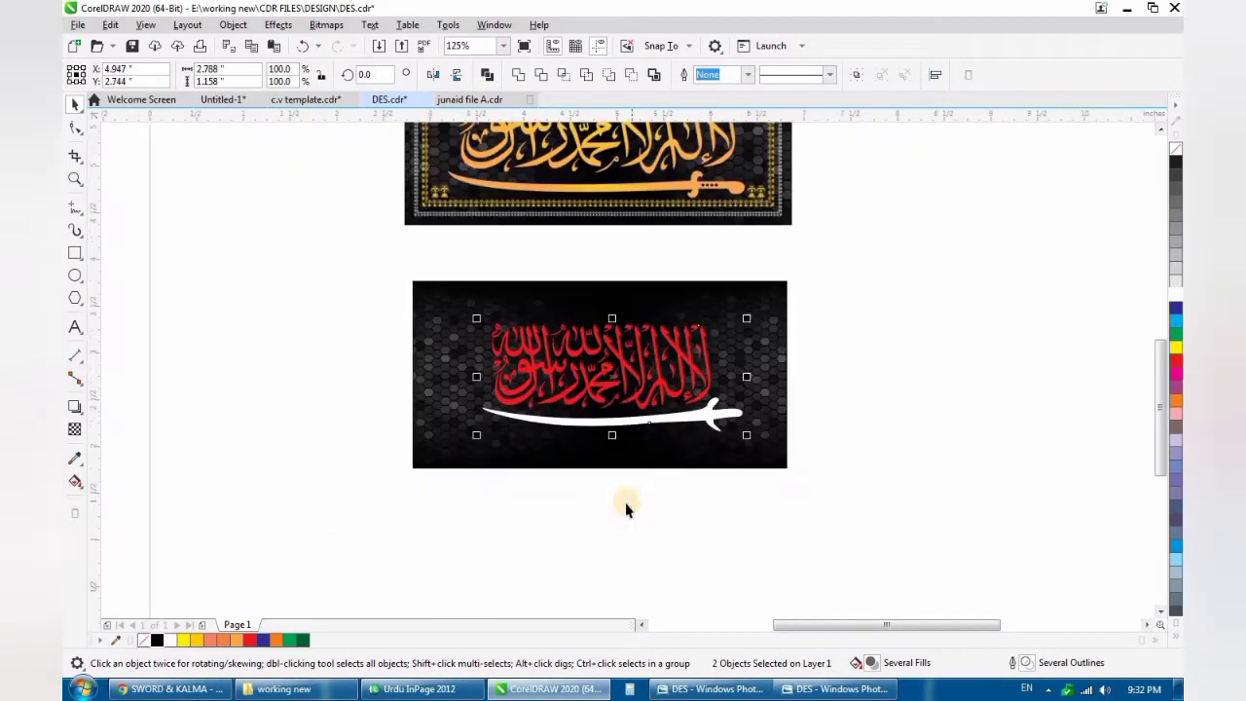
left_click(631, 472)
- Examine the golden reference design's borders, corner ornaments and sword against the new layout
scroll(623, 428, "down", 1)
scroll(630, 435, "up", 1)
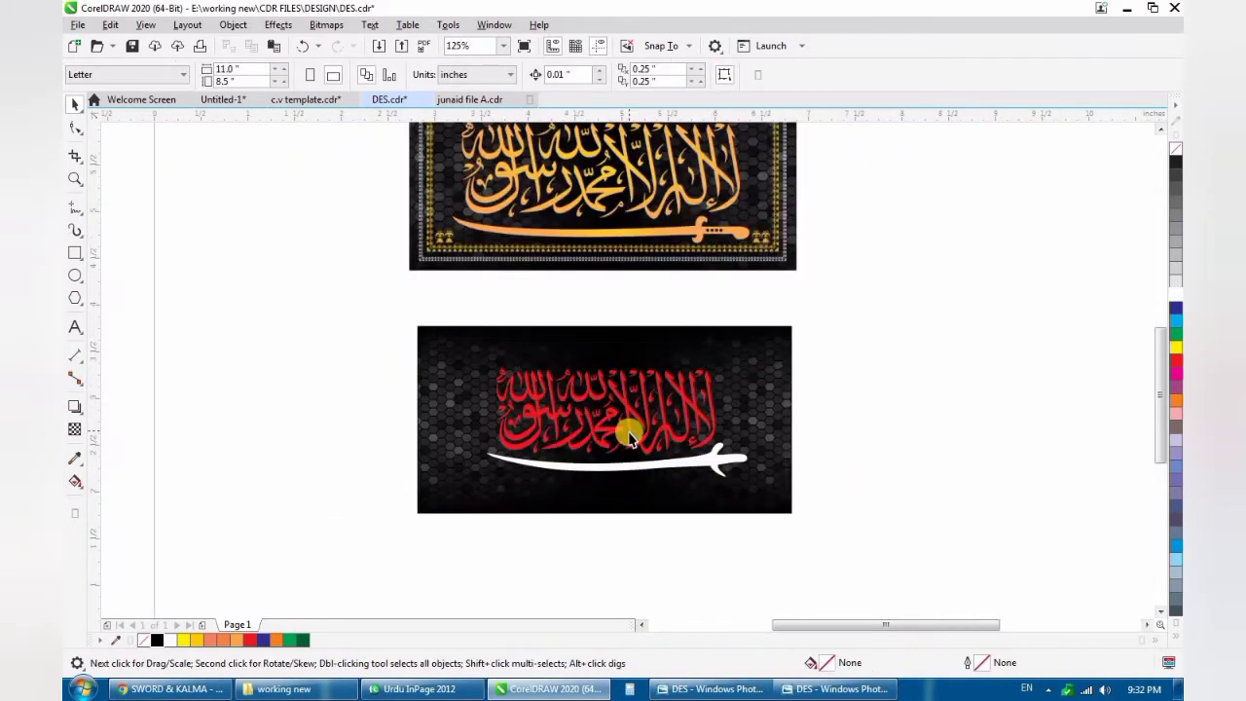
scroll(611, 251, "up", 3)
scroll(607, 312, "down", 3)
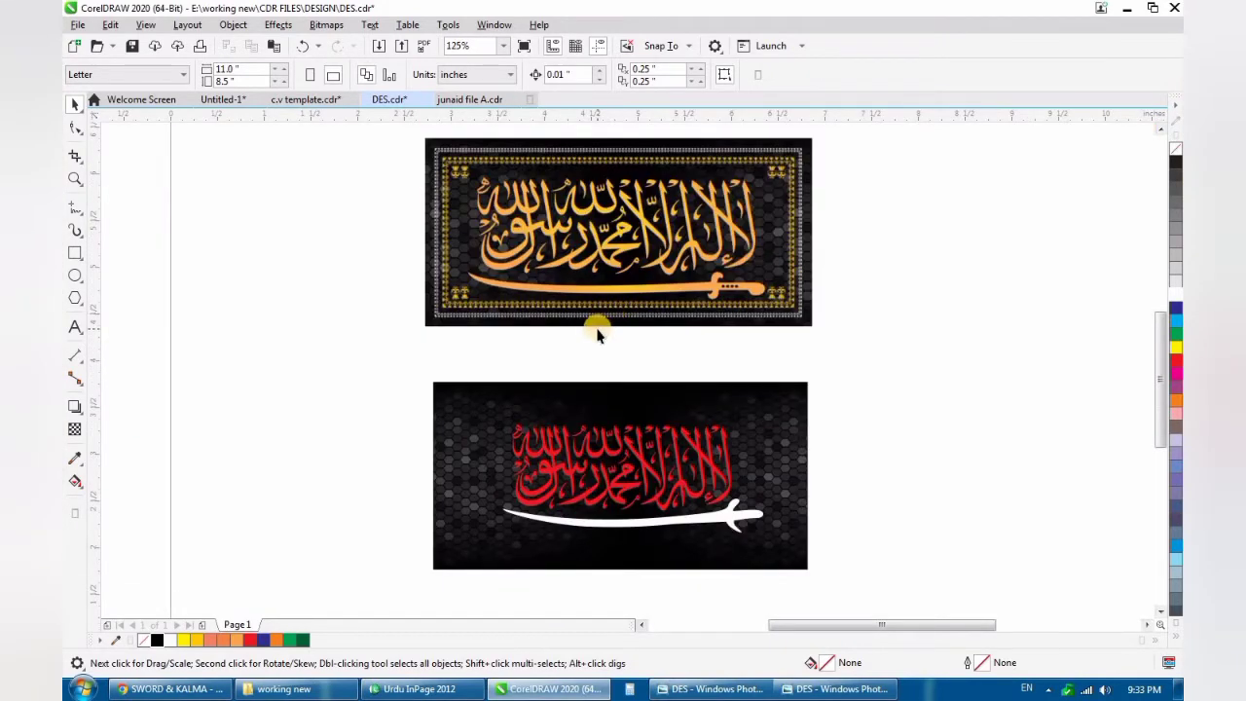
scroll(592, 332, "up", 3)
scroll(592, 331, "down", 3)
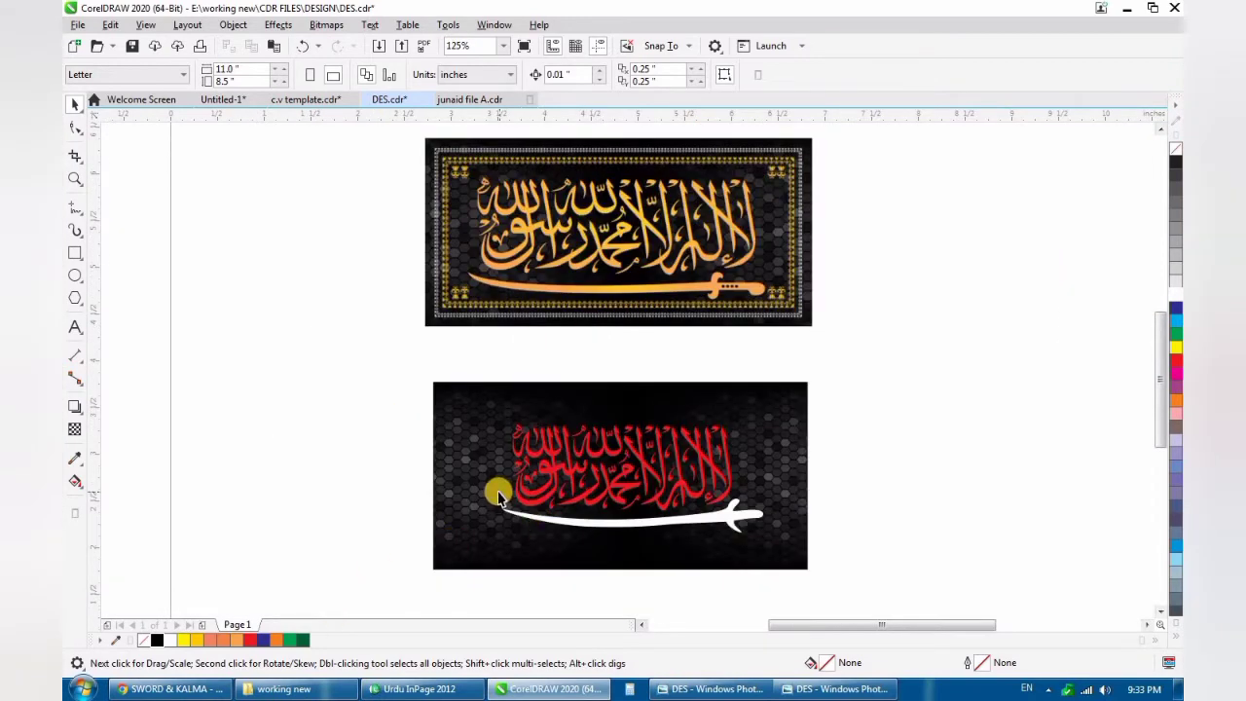
scroll(488, 518, "down", 2)
- Bring the blue tulip ornament framee.cdr from the E: drive into the drawing, sized about 0.174 × 0.274 inches
left_click(277, 688)
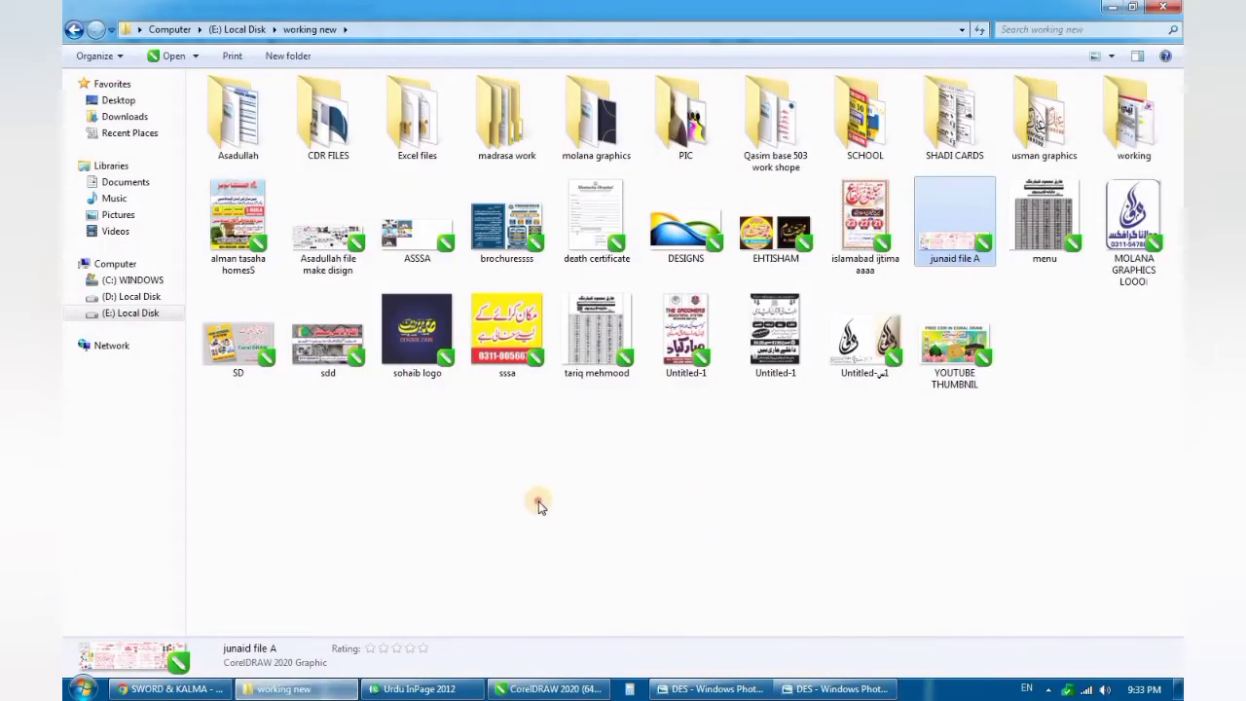
left_click(120, 313)
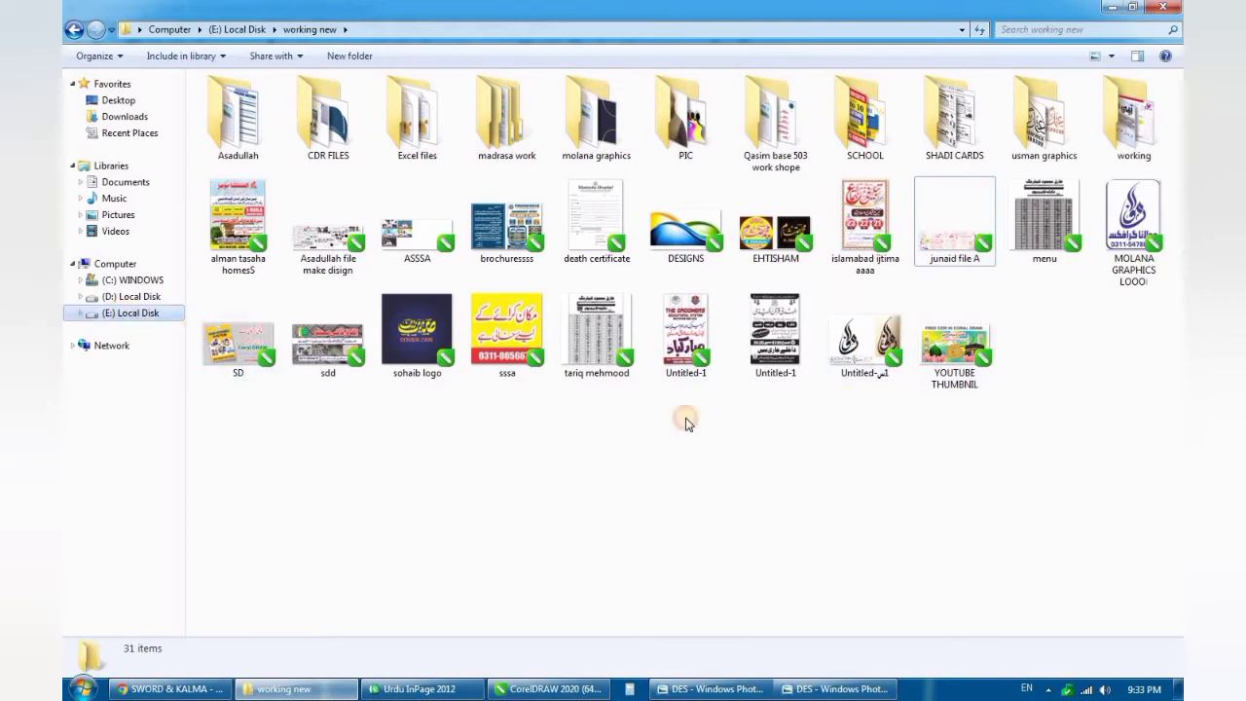
left_click_drag(986, 296, 804, 492)
scroll(736, 467, "down", 2)
scroll(694, 473, "up", 2)
scroll(521, 401, "up", 4)
left_click_drag(504, 382, 771, 240)
scroll(643, 383, "down", 3)
scroll(669, 360, "up", 5)
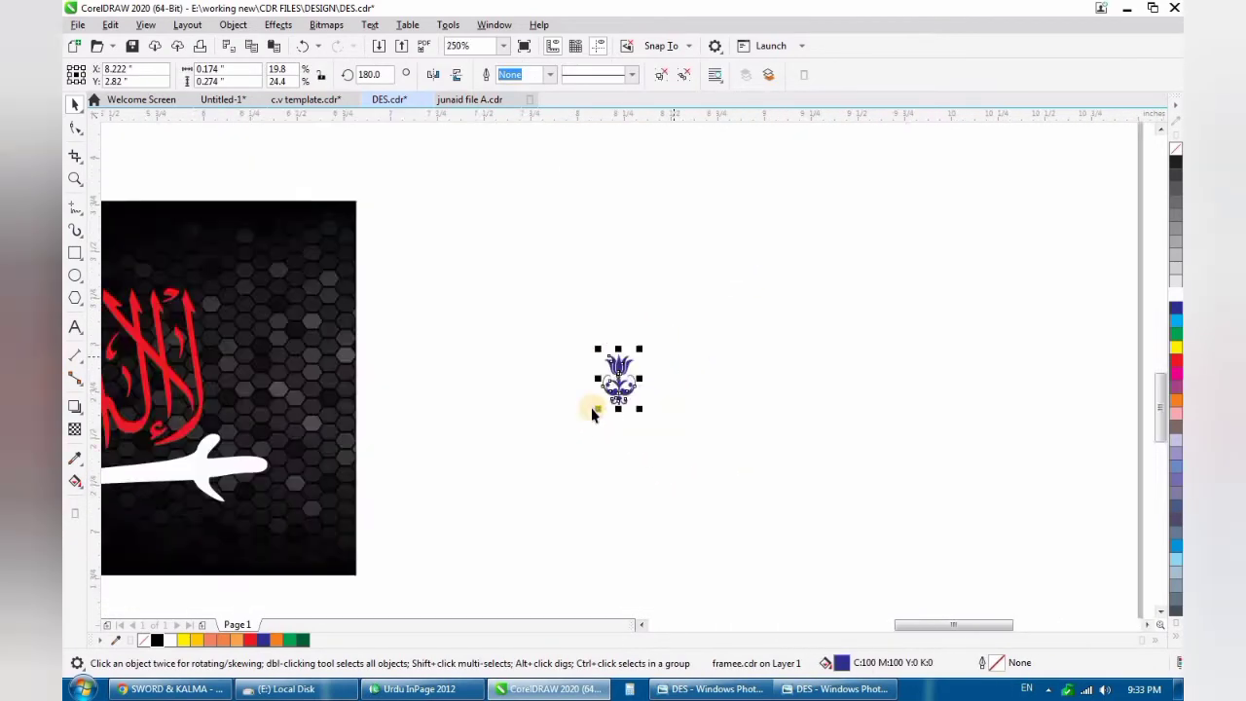
- Move the blue tulip ornament clear of the black background and scale it down to about 0.063 × 0.098 inches
left_click_drag(584, 408, 750, 278)
scroll(698, 376, "down", 3)
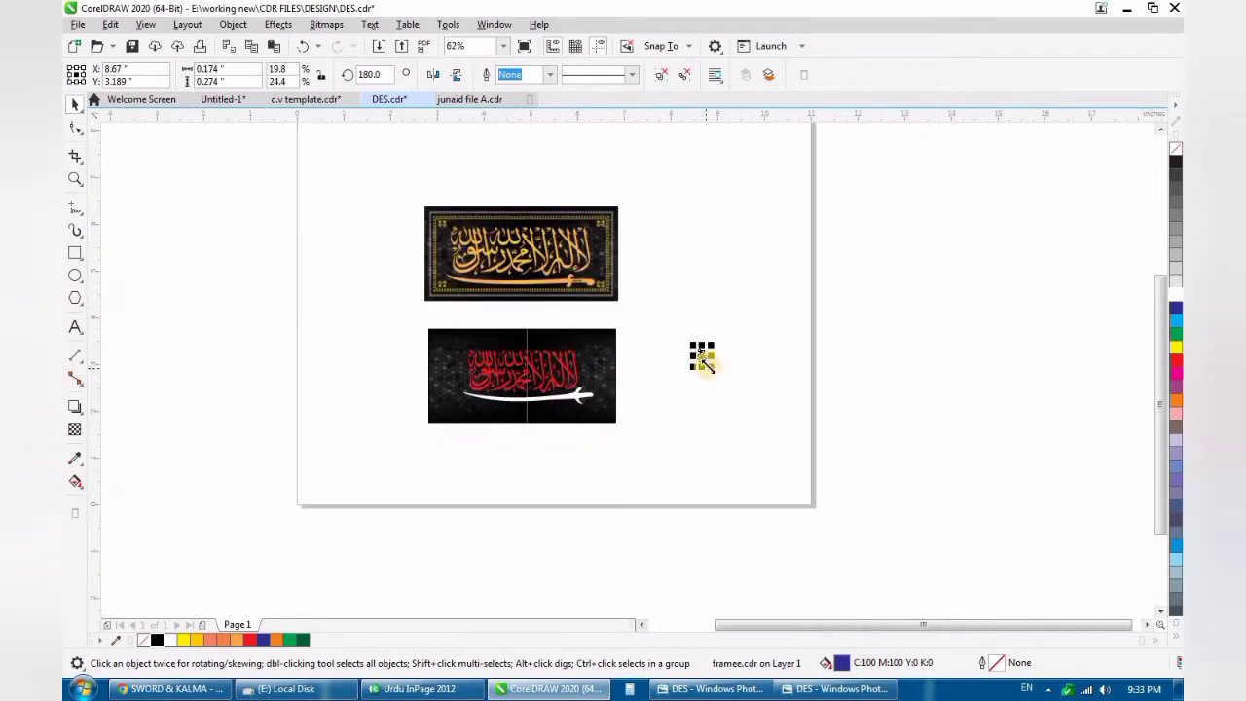
scroll(703, 357, "up", 2)
left_click_drag(700, 229, 658, 293)
scroll(662, 322, "up", 5)
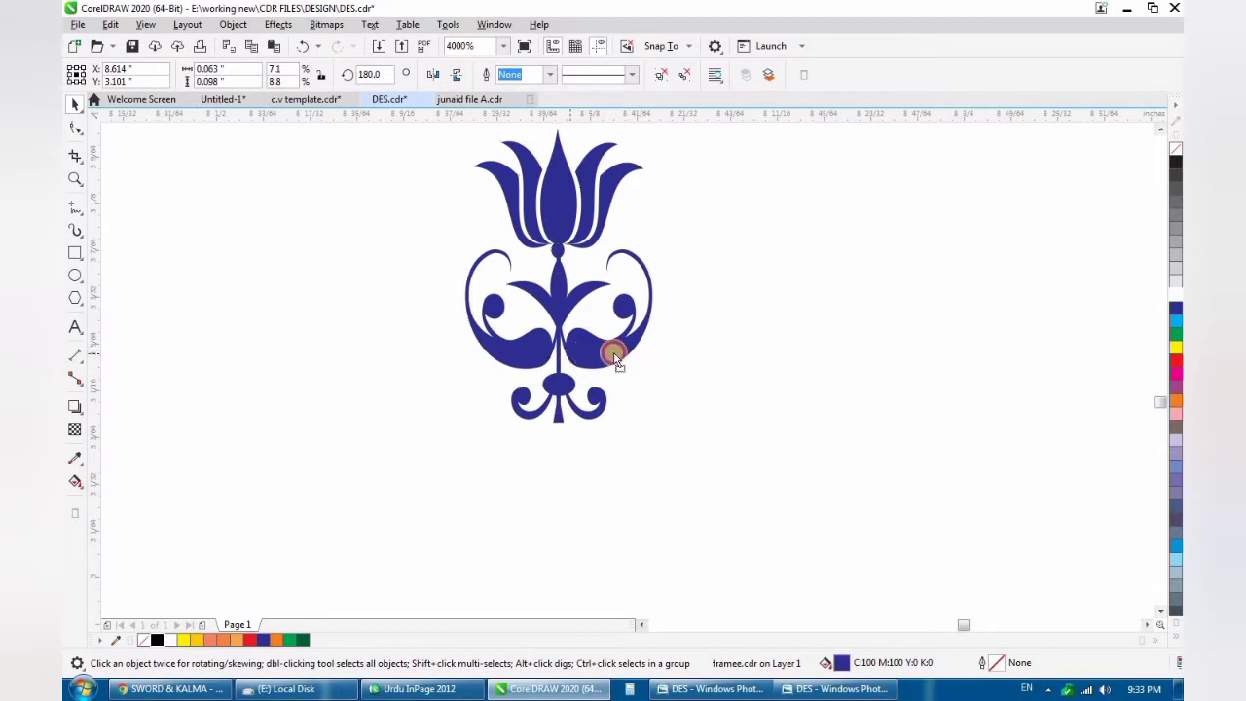
- Copy the blue tulip ornament directly beside itself and repeat the duplicate to form a horizontal row about 4.52 inches long
left_click_drag(615, 358, 764, 357)
scroll(575, 363, "down", 6)
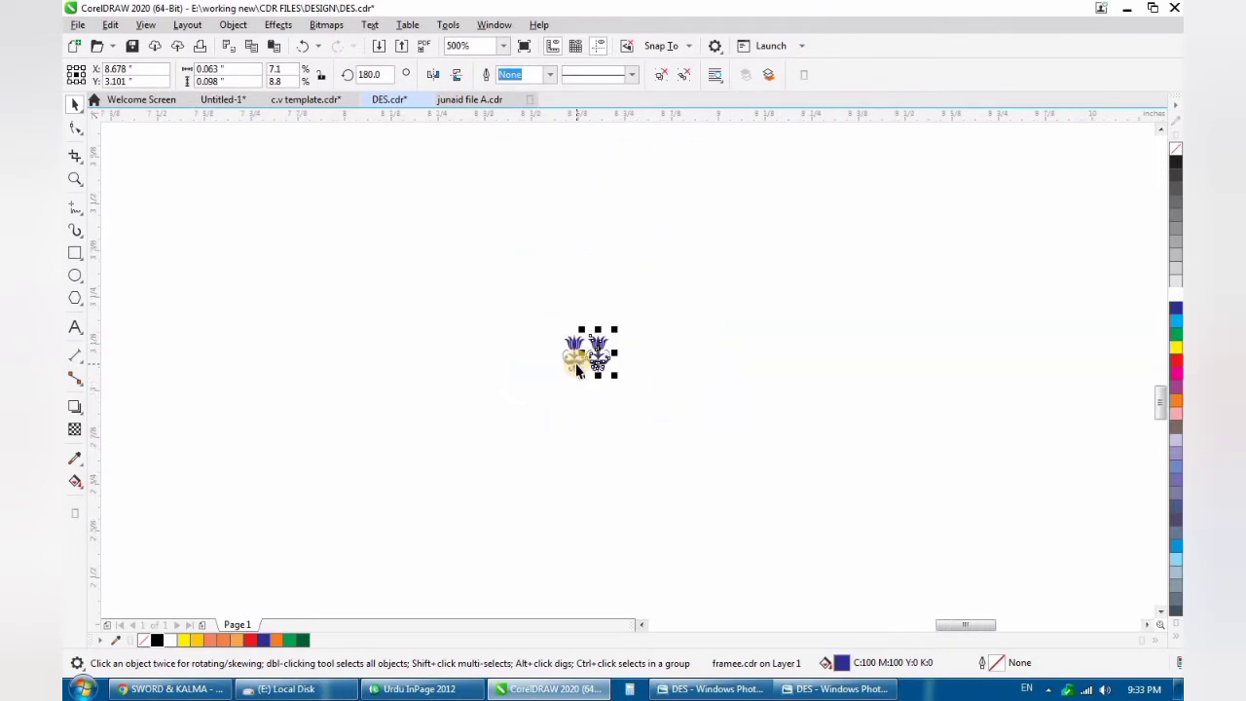
key("ctrl+d")
key("ctrl+d")
key("ctrl+d")
key("ctrl+d")
key("ctrl+d")
key("ctrl+d")
key("ctrl+d")
key("ctrl+d")
key("ctrl+d")
key("ctrl+d")
key("ctrl+d")
key("ctrl+d")
key("ctrl+d")
key("ctrl+d")
key("ctrl+d")
key("ctrl+d")
scroll(575, 363, "down", 3)
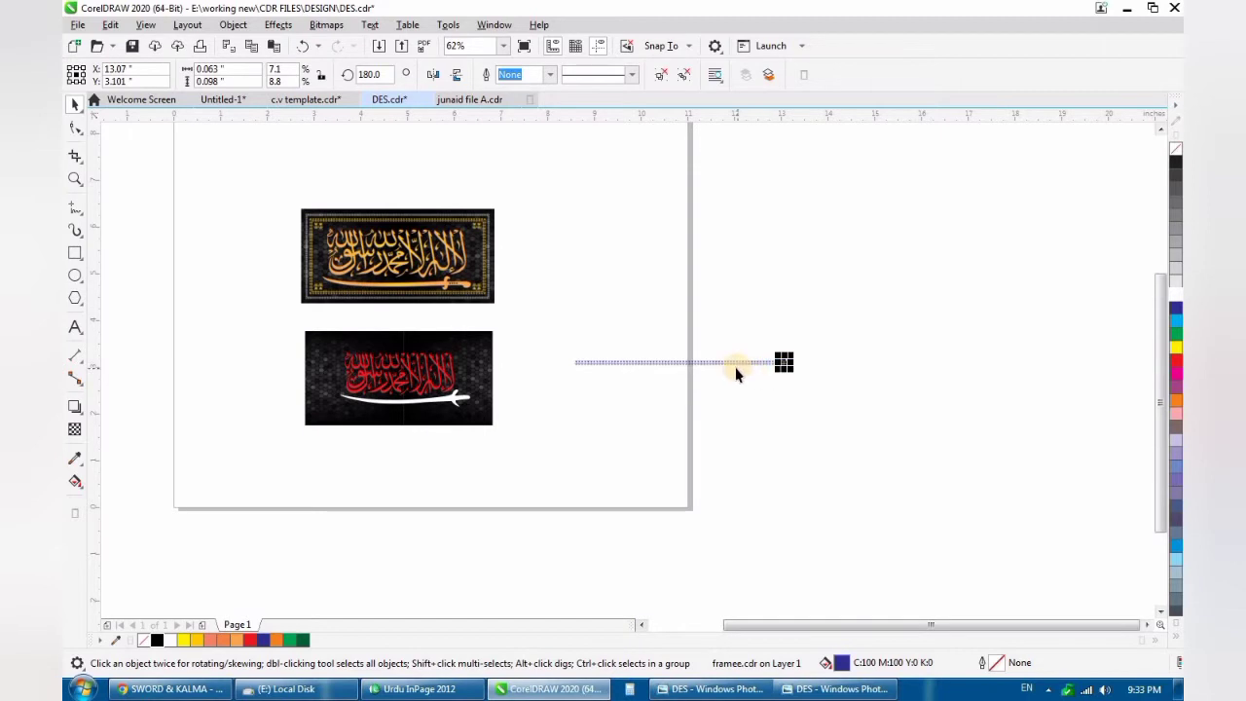
scroll(734, 366, "up", 2)
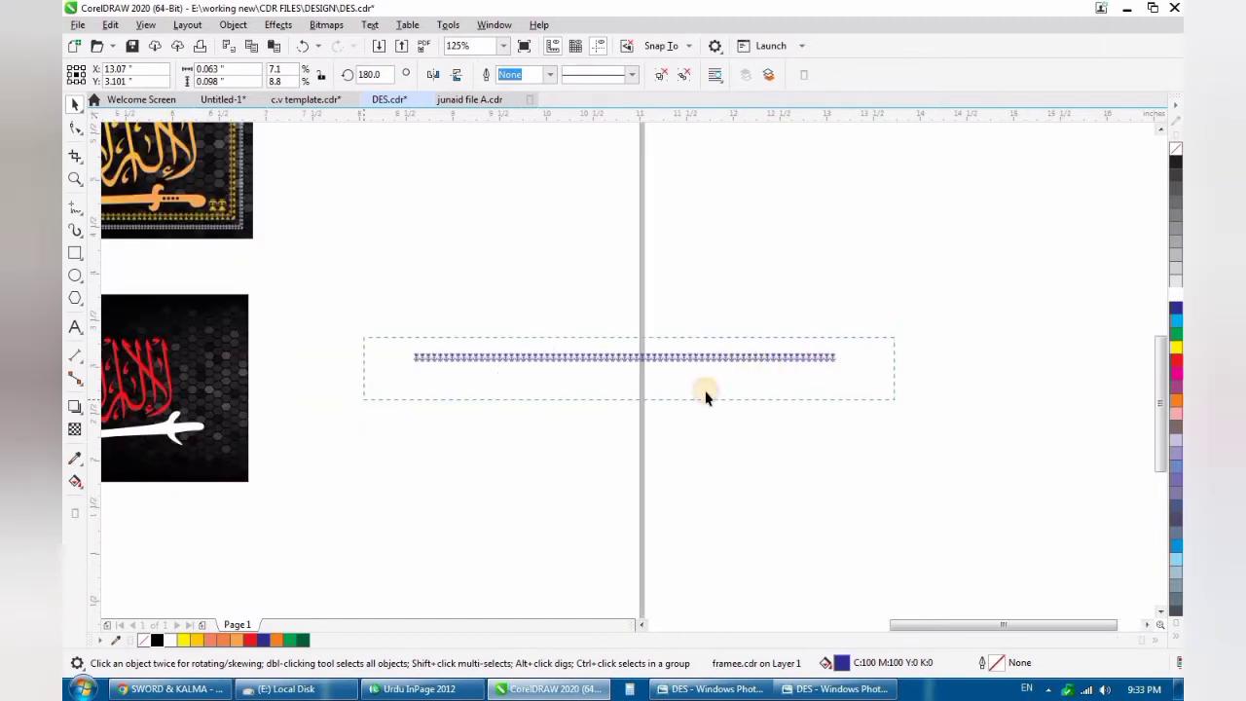
- Move the whole tulip row just beneath the new black background and line its start up with the background's left edge
scroll(707, 396, "down", 2)
left_click_drag(659, 370, 399, 457)
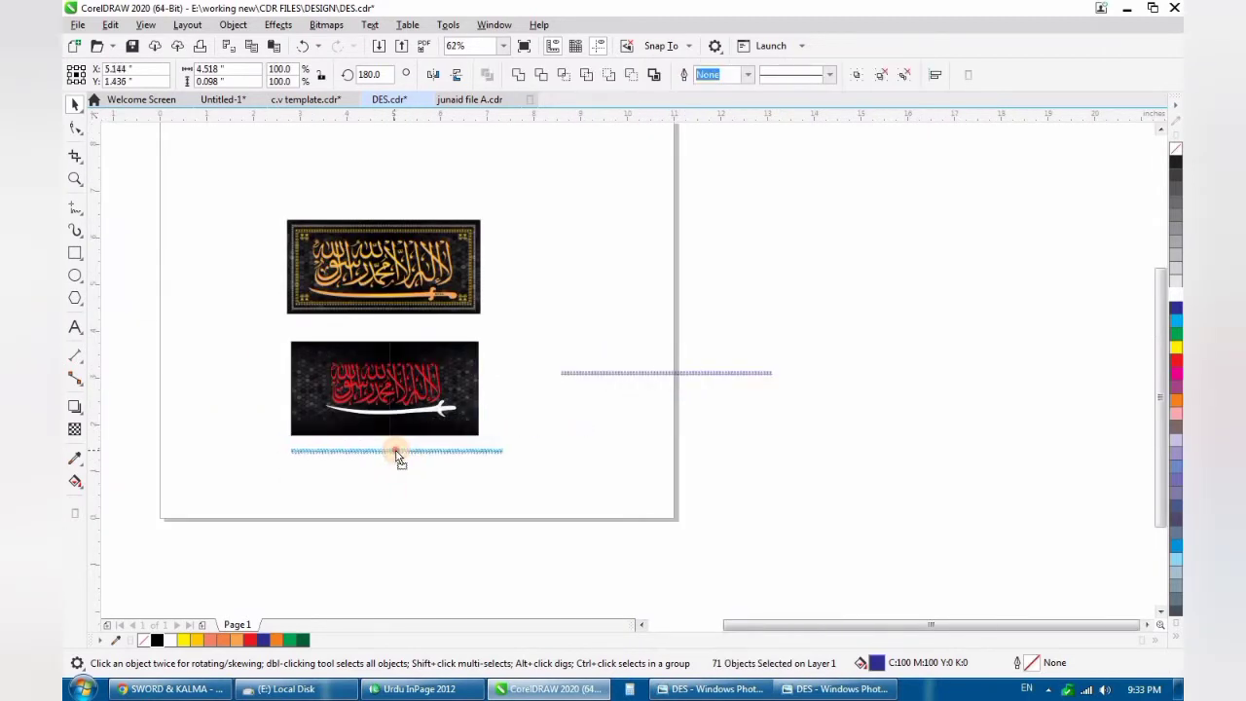
scroll(330, 448, "up", 6)
left_click_drag(278, 389, 242, 339)
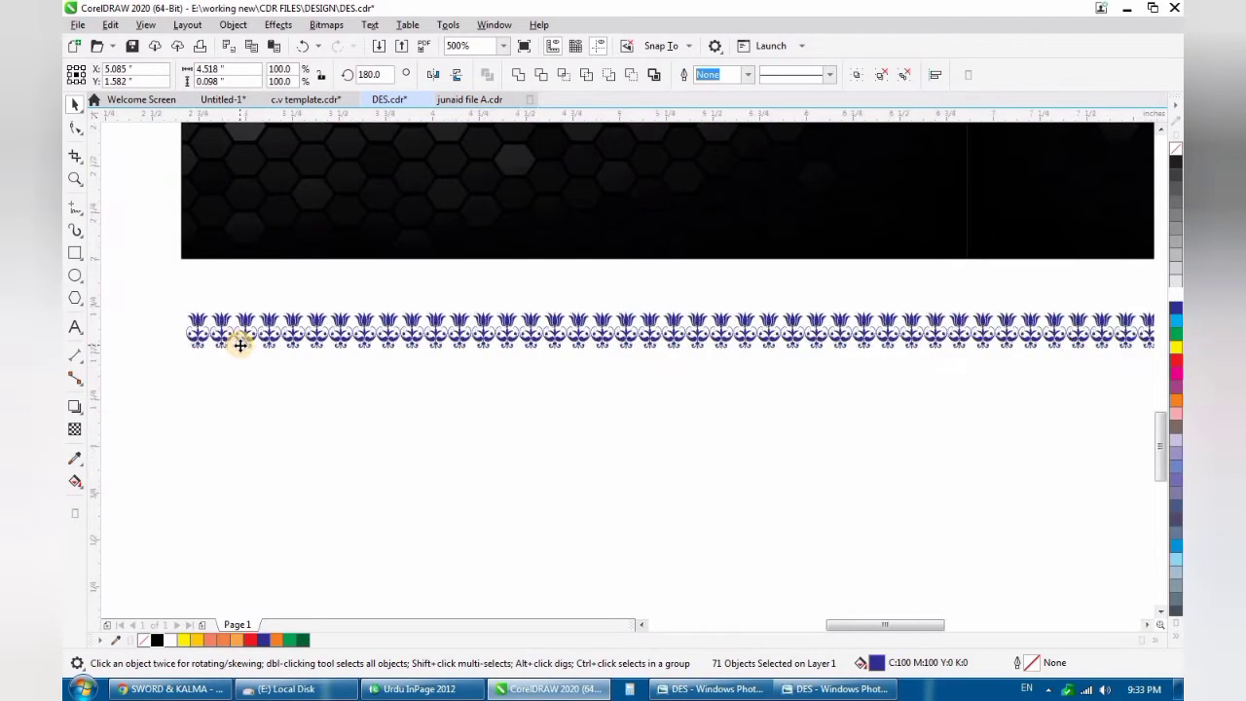
- Delete the tulips that extend past the background's right edge, leaving a row about 3.88 inches long
scroll(242, 341, "down", 4)
scroll(543, 366, "up", 2)
left_click_drag(793, 292, 634, 373)
left_click(650, 375)
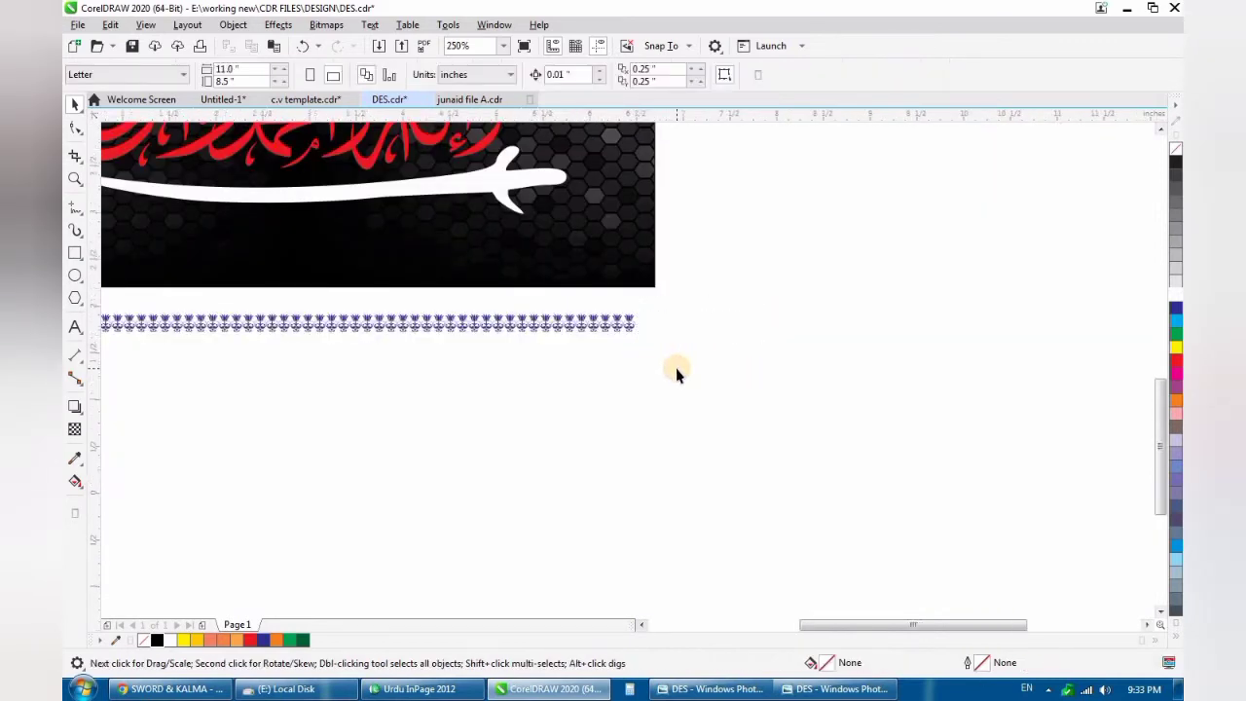
- Copy the trimmed tulip row straight down about 1.44 inches as the opposite border
scroll(681, 343, "down", 2)
left_click_drag(214, 409, 214, 409)
scroll(585, 378, "up", 2)
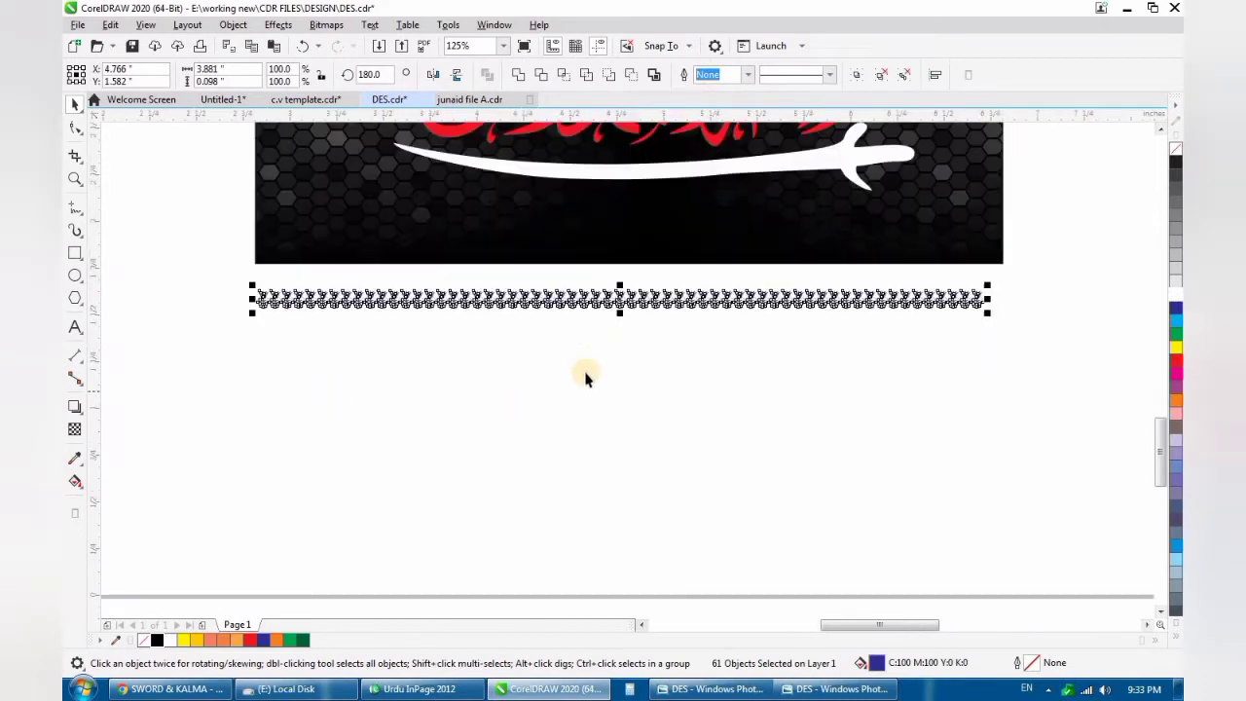
scroll(617, 301, "down", 2)
left_click_drag(617, 299, 624, 435)
left_click(511, 413)
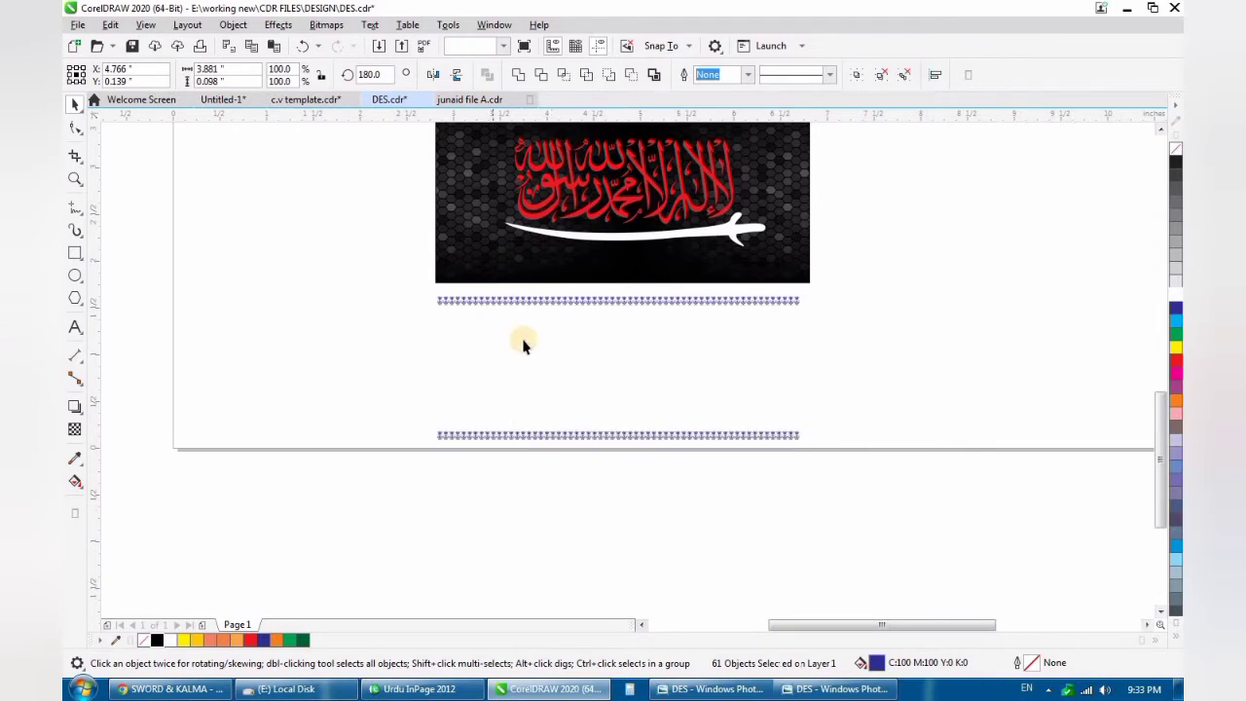
- Nudge the upper tulip row slightly up and the lower tulip row slightly down to widen the gap between them
scroll(567, 350, "down", 2)
scroll(572, 328, "up", 1)
left_click_drag(855, 303, 396, 377)
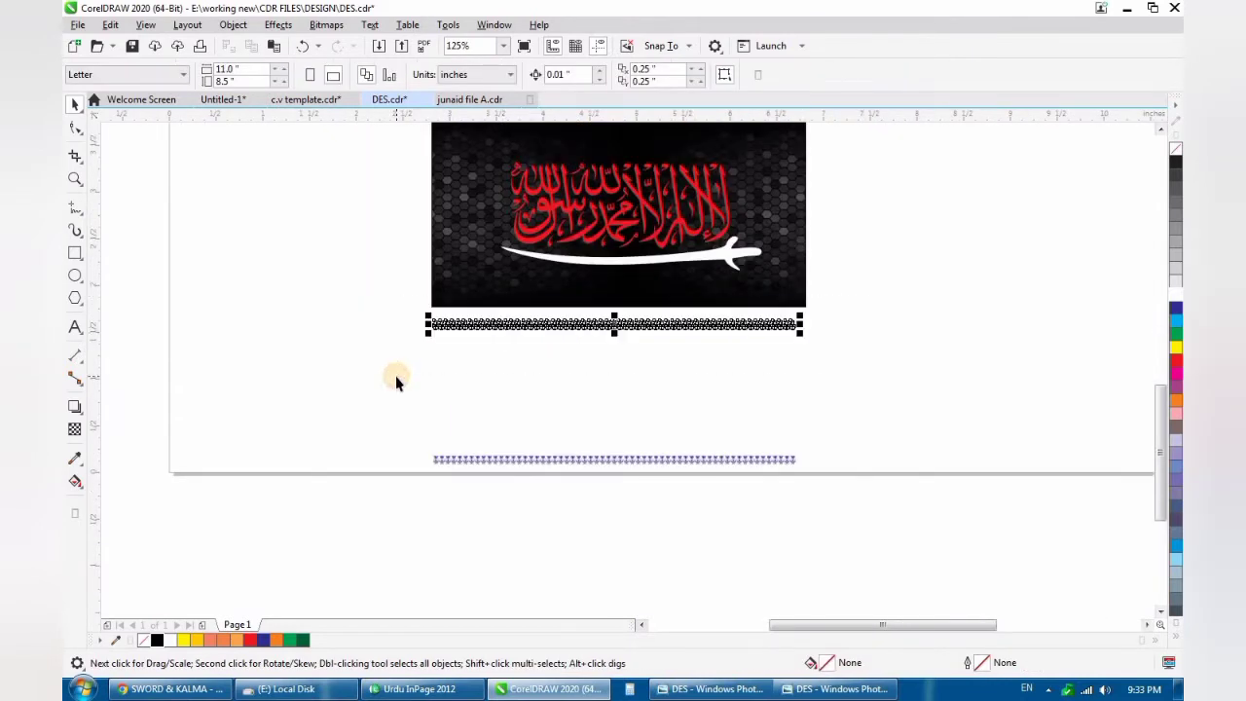
left_click(419, 381)
left_click_drag(943, 422, 342, 555)
left_click(656, 523)
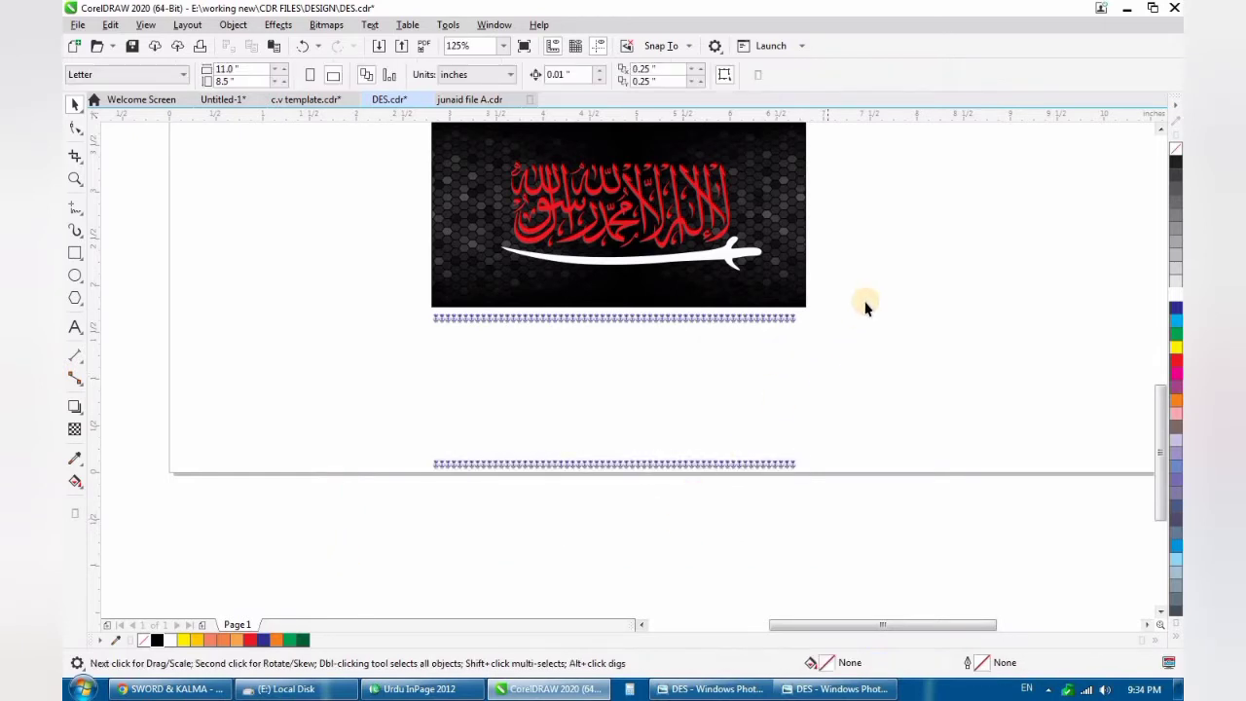
- Nudge the lower tulip row down until both rows together span about 1.76 inches in height
left_click_drag(861, 302, 296, 529)
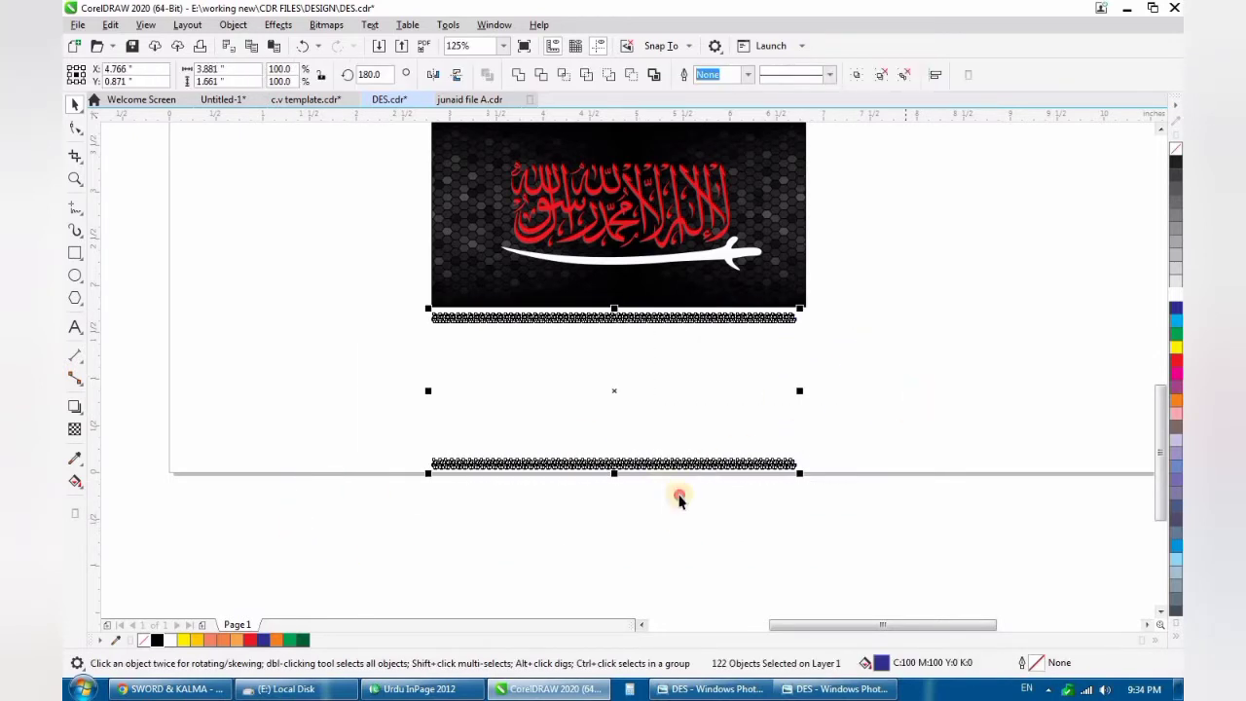
left_click_drag(680, 494, 130, 578)
key("Down")
key("Down")
left_click(750, 419)
left_click_drag(877, 303, 196, 547)
left_click_drag(928, 417, 186, 584)
left_click_drag(936, 280, 264, 508)
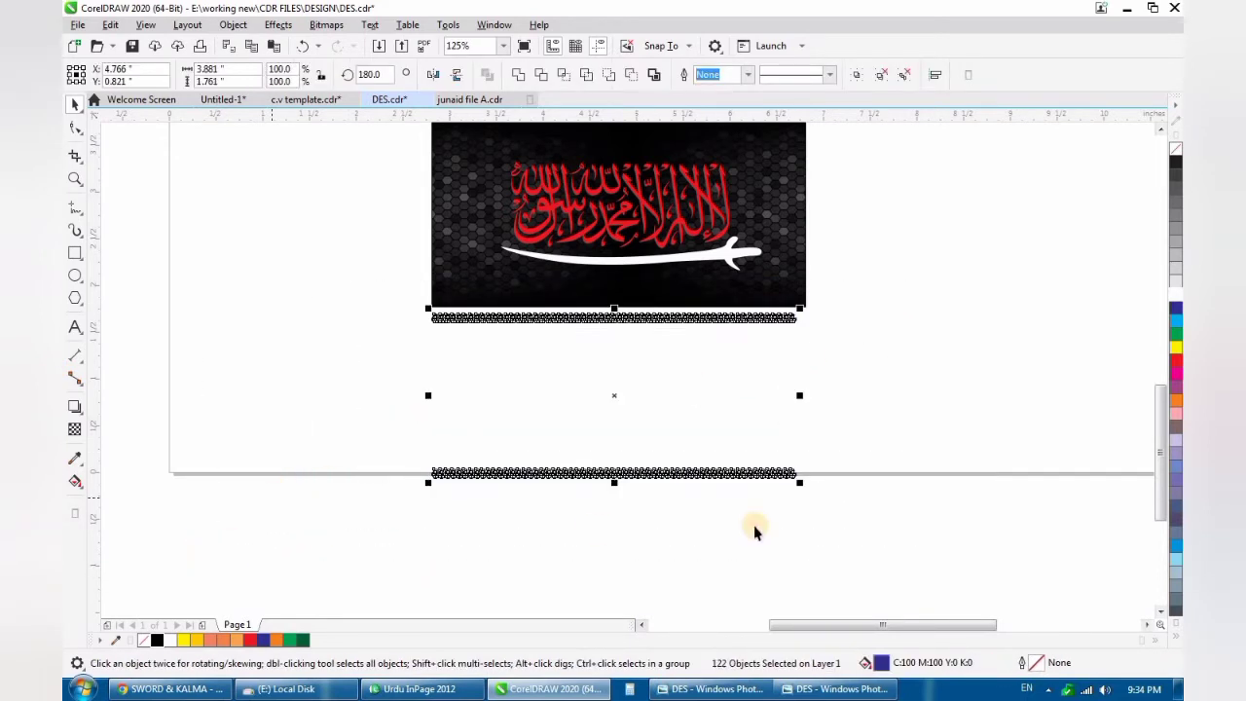
left_click(494, 345)
- Copy the first tulip of the upper row to the left, just beyond the row's end
scroll(340, 320, "up", 4)
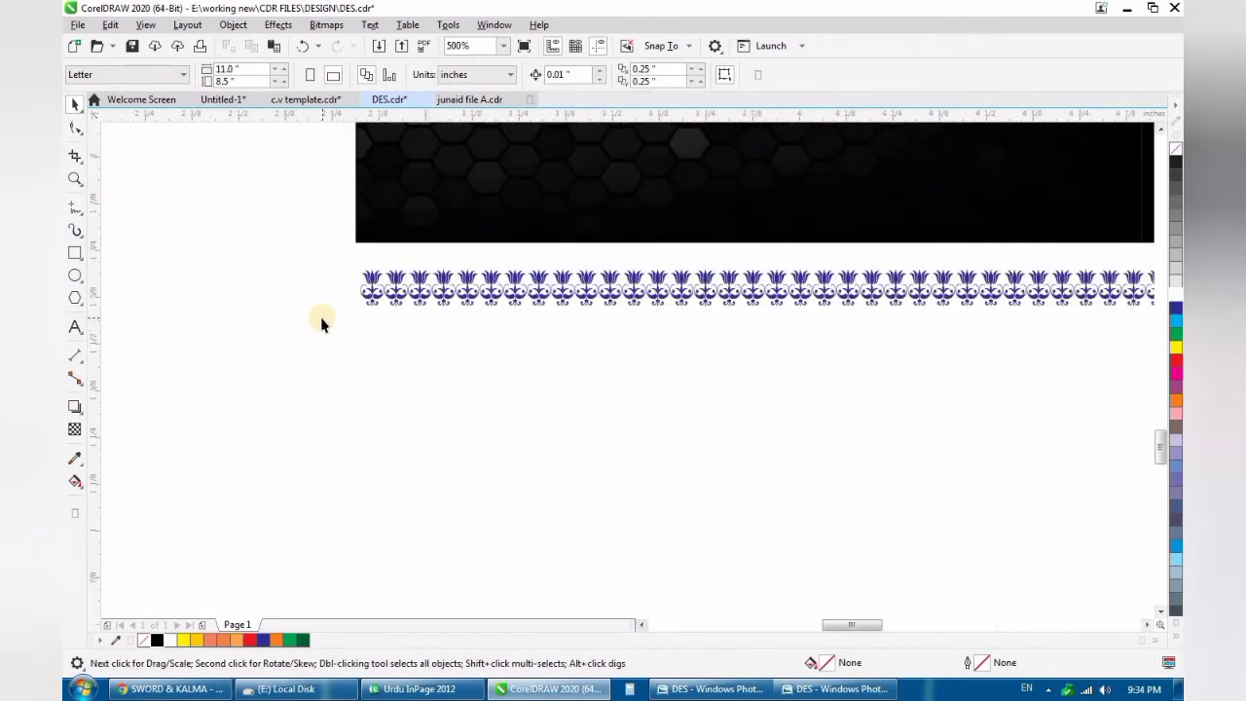
scroll(323, 319, "up", 2)
left_click(398, 265)
scroll(384, 267, "up", 4)
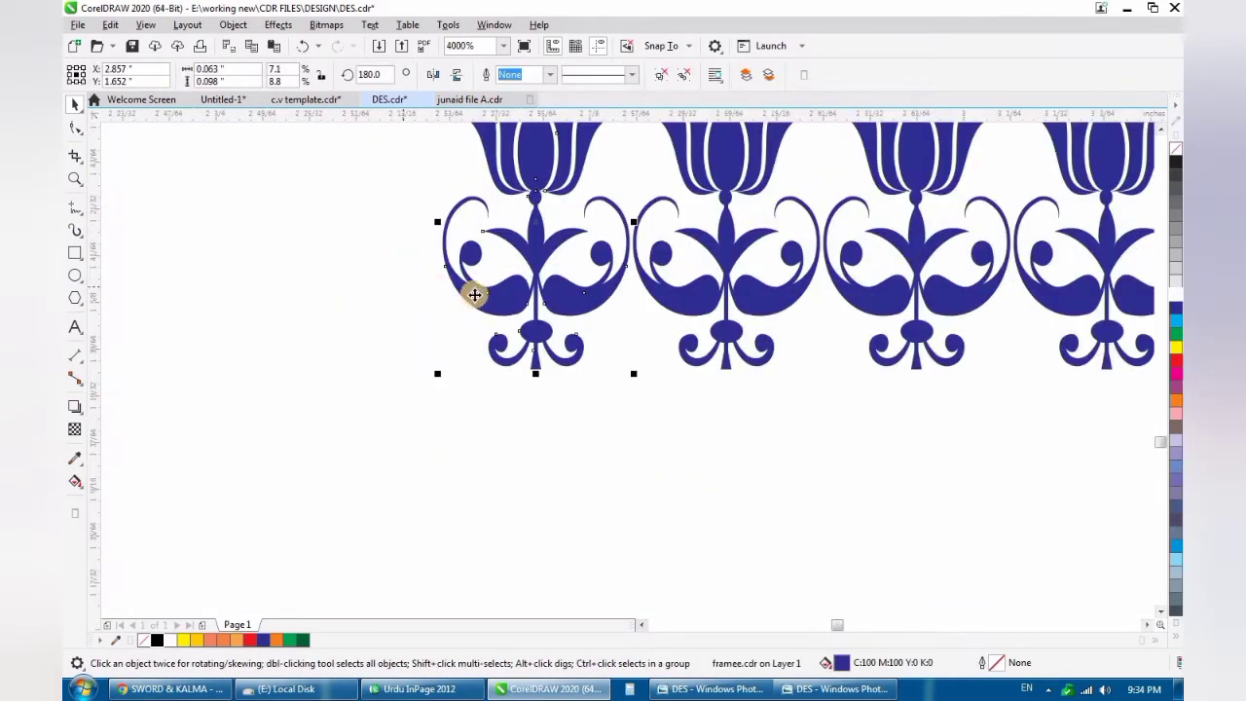
scroll(476, 296, "down", 2)
left_click_drag(459, 301, 389, 328)
- Rotate the copied tulip to about 222.3° and fit it diagonally against the upper row's left end as the corner ornament
scroll(412, 325, "up", 2)
left_click(480, 361)
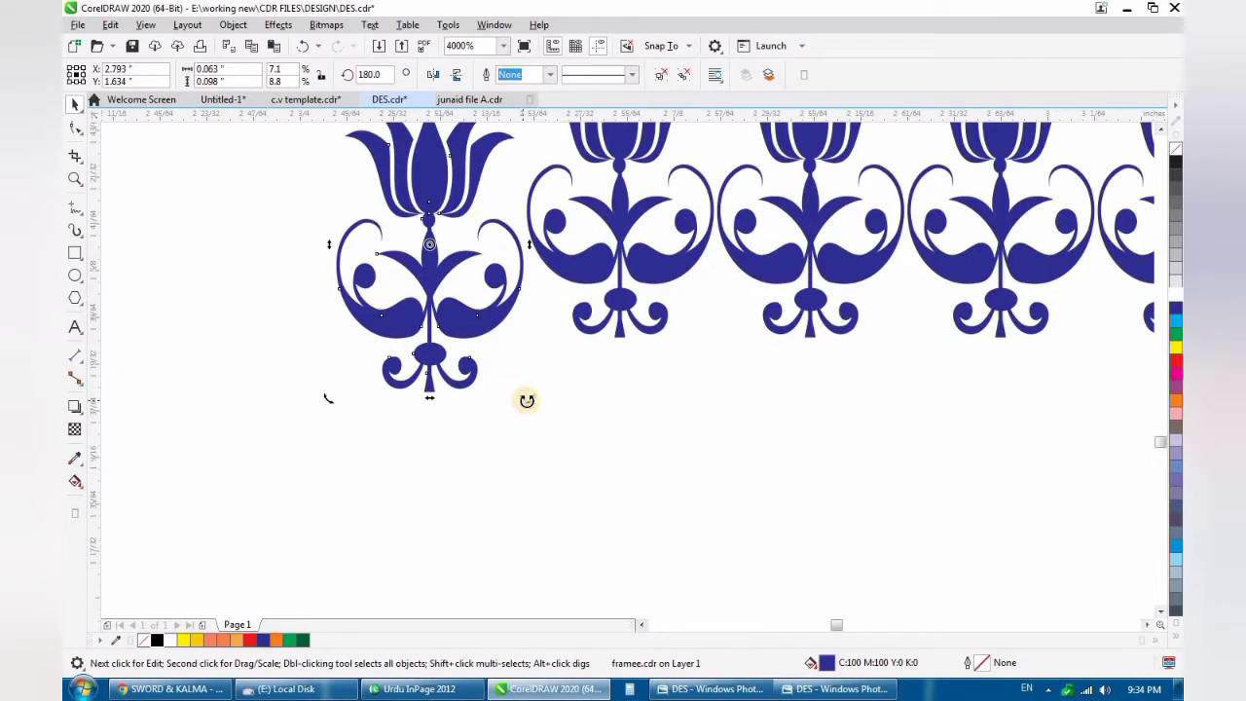
left_click_drag(558, 373, 589, 304)
left_click_drag(466, 301, 489, 355)
scroll(547, 355, "down", 2)
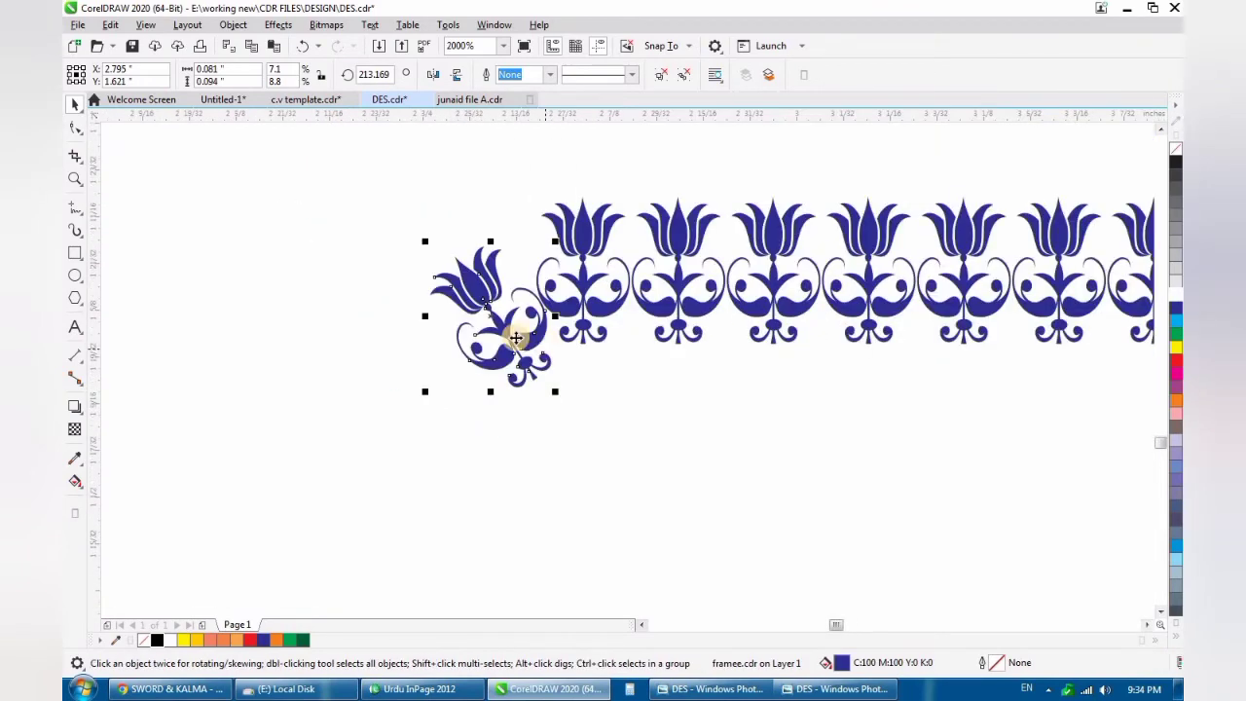
scroll(542, 370, "up", 2)
left_click(545, 379)
left_click_drag(574, 426, 570, 397)
scroll(523, 331, "up", 2)
scroll(523, 330, "down", 8)
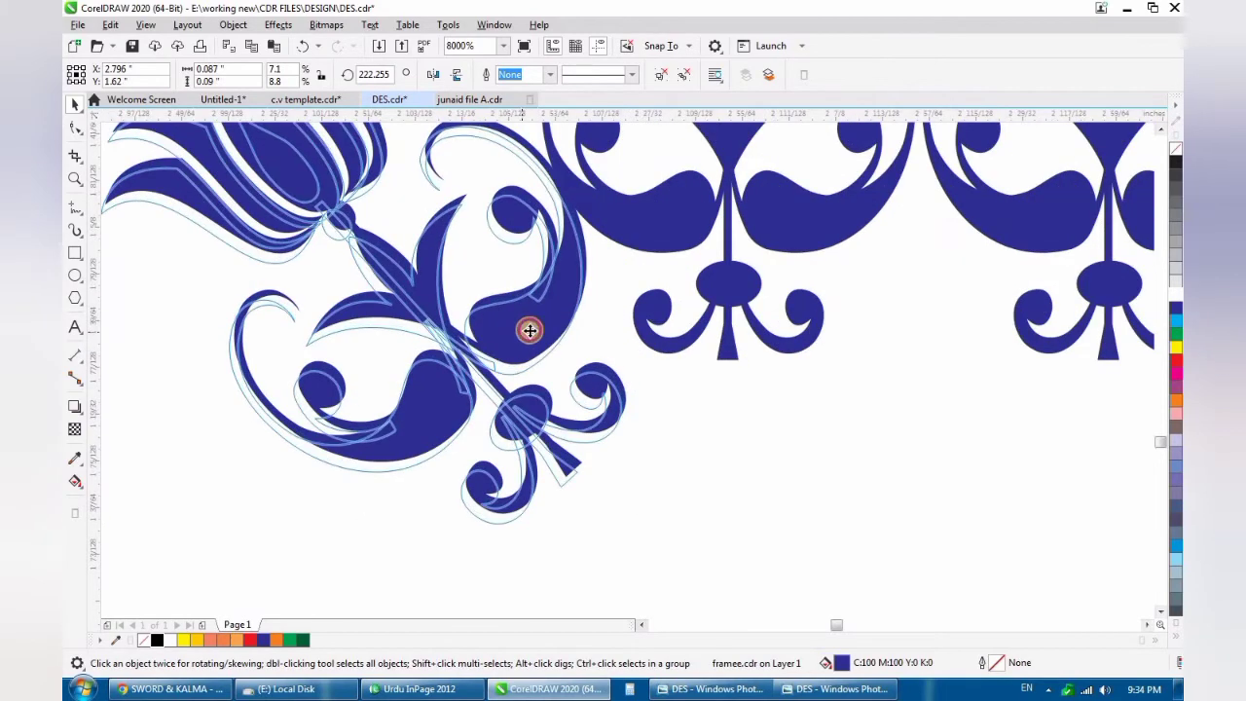
scroll(532, 329, "up", 6)
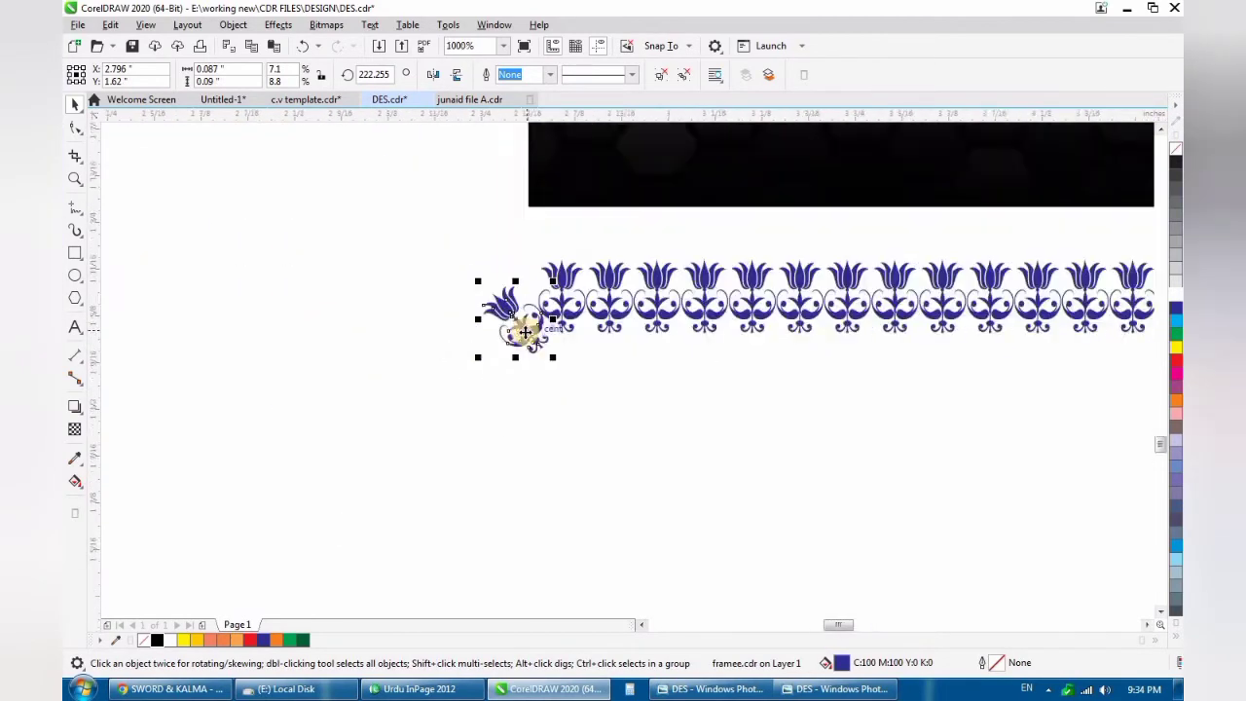
- Copy the upper row's first tulip below the diagonal corner ornament and set its rotation to 90°
left_click(698, 263)
scroll(632, 253, "down", 2)
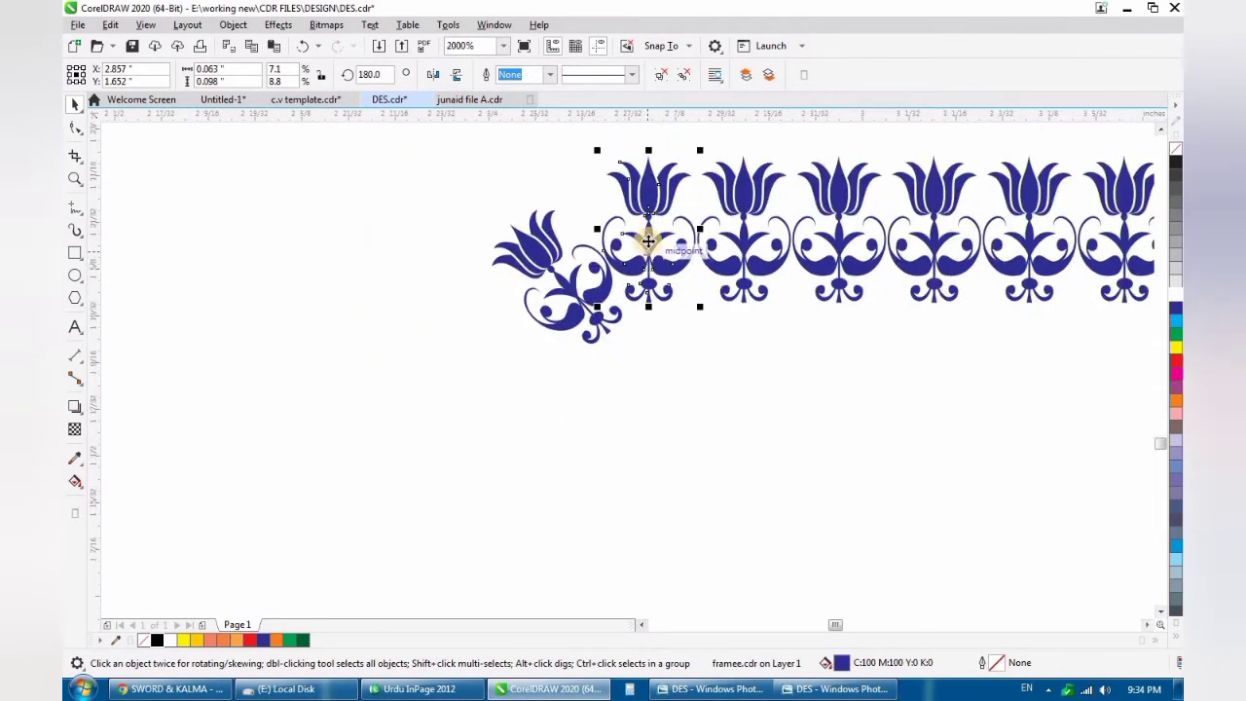
left_click_drag(639, 244, 532, 417)
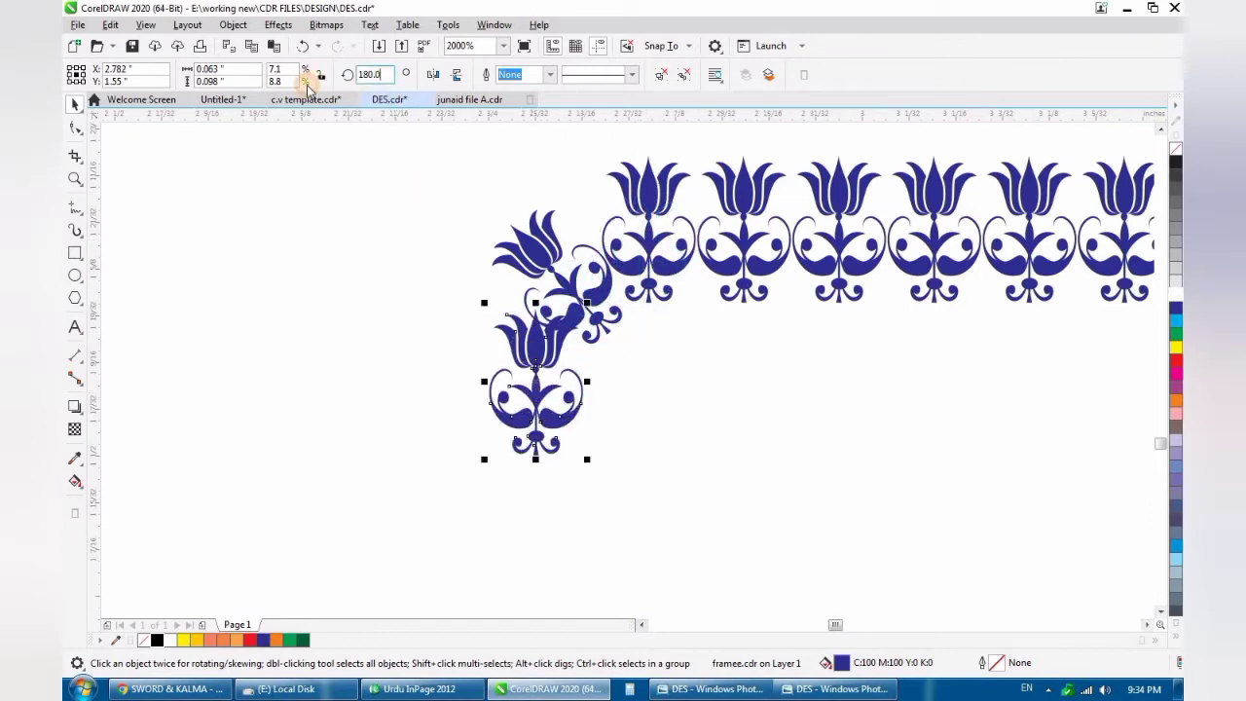
type("90")
key("Return")
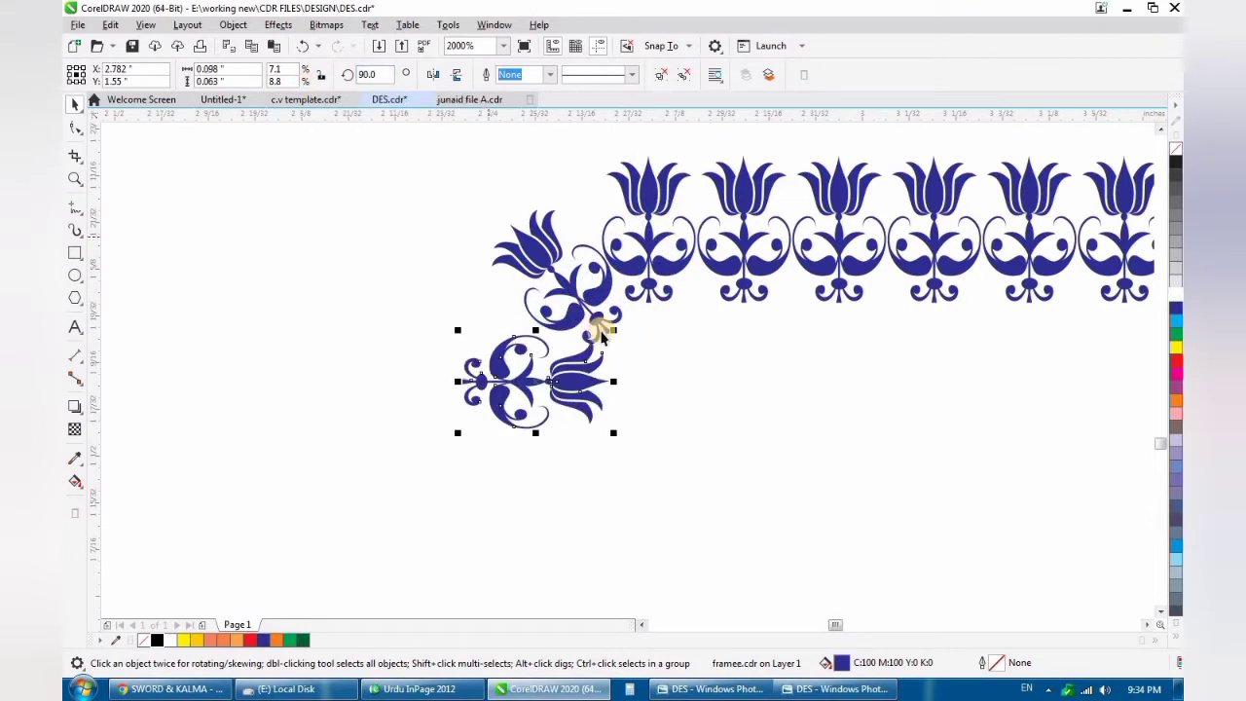
- Mirror the sideways tulip horizontally so its bloom points outward, and place it snugly under the corner ornament
scroll(620, 340, "up", 2)
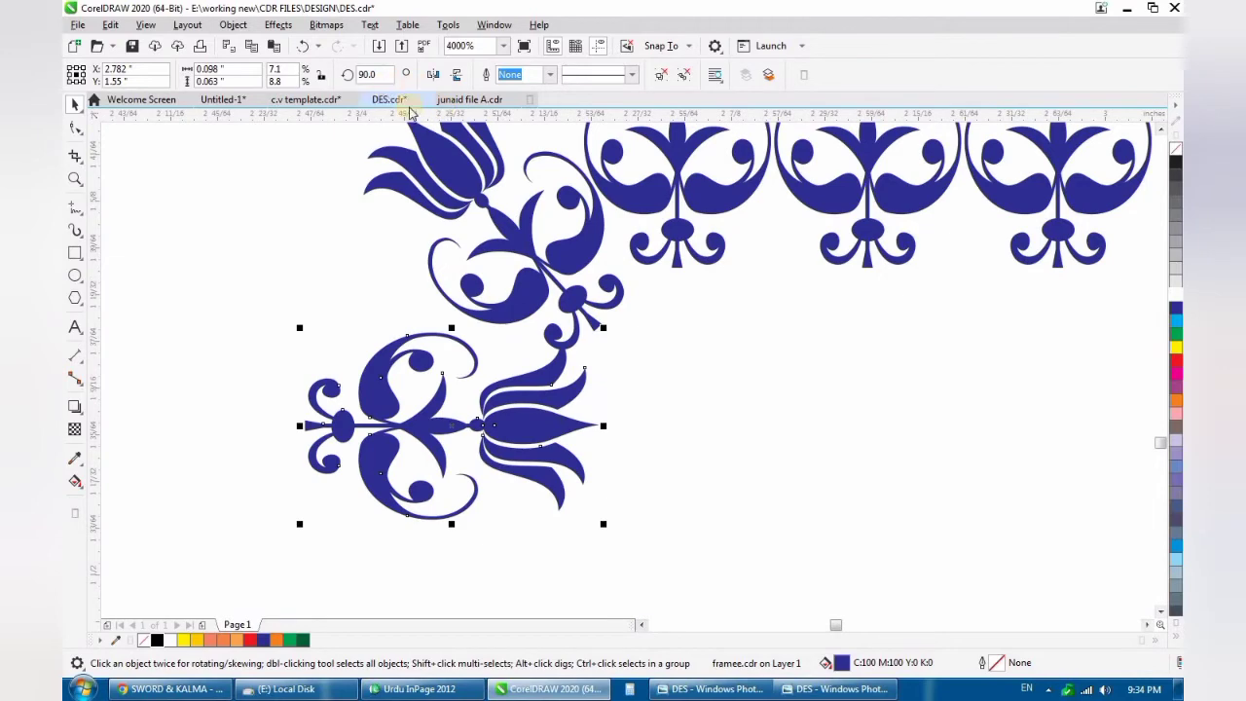
left_click(434, 75)
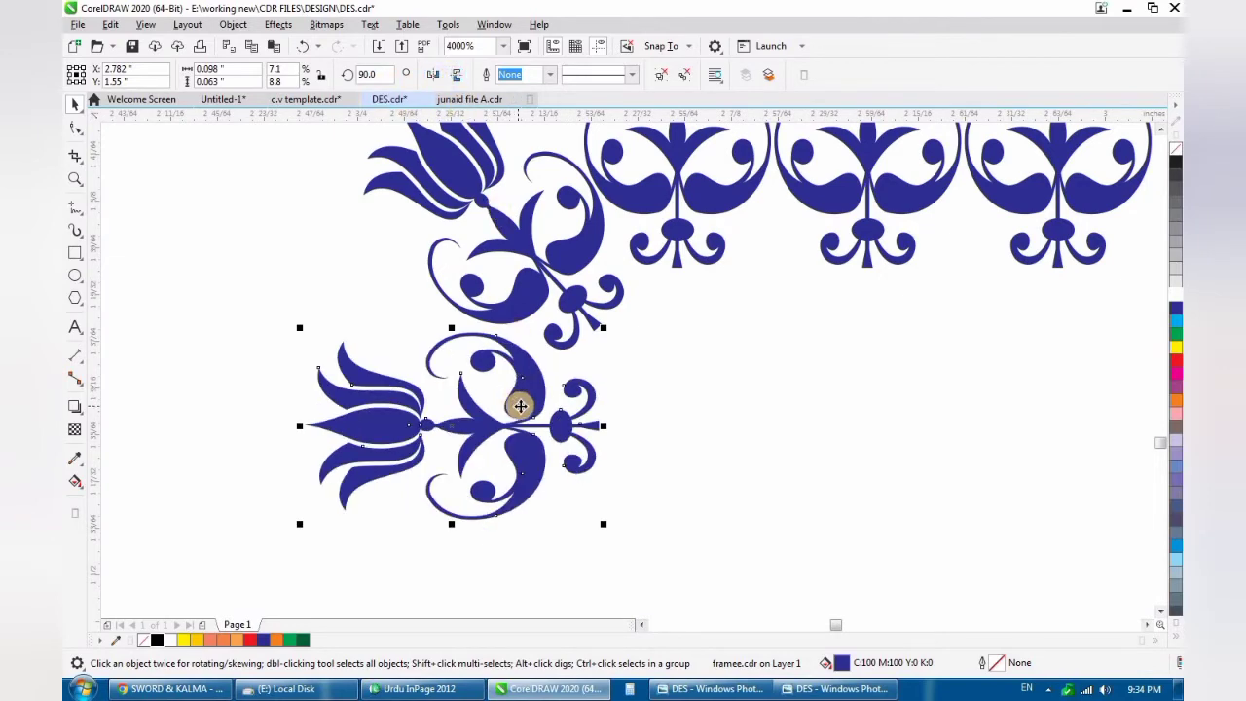
mouse_move(519, 403)
left_mouse_down()
mouse_move(541, 413)
mouse_move(523, 394)
left_mouse_up()
scroll(523, 396, "down", 3)
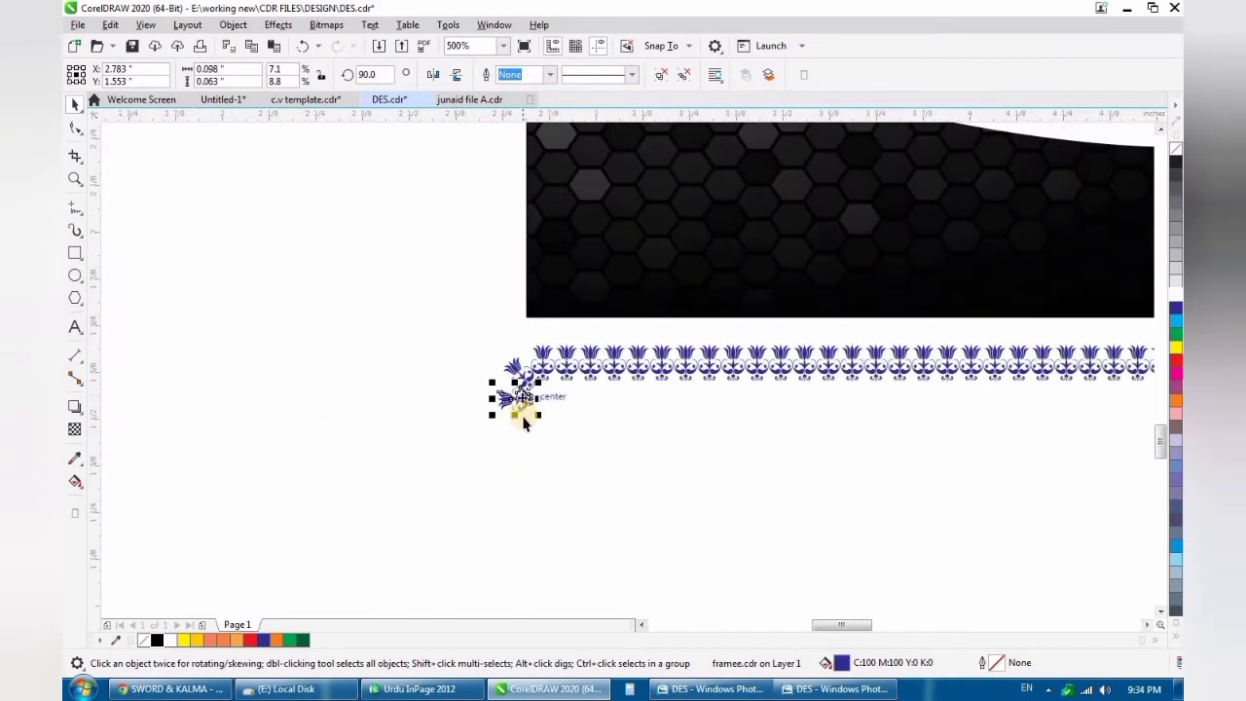
- Copy the sideways tulip directly below itself and repeat the duplicate to build the left border down to the lower row
scroll(523, 399, "up", 2)
scroll(528, 331, "up", 2)
left_click_drag(525, 239, 525, 438)
scroll(520, 326, "down", 5)
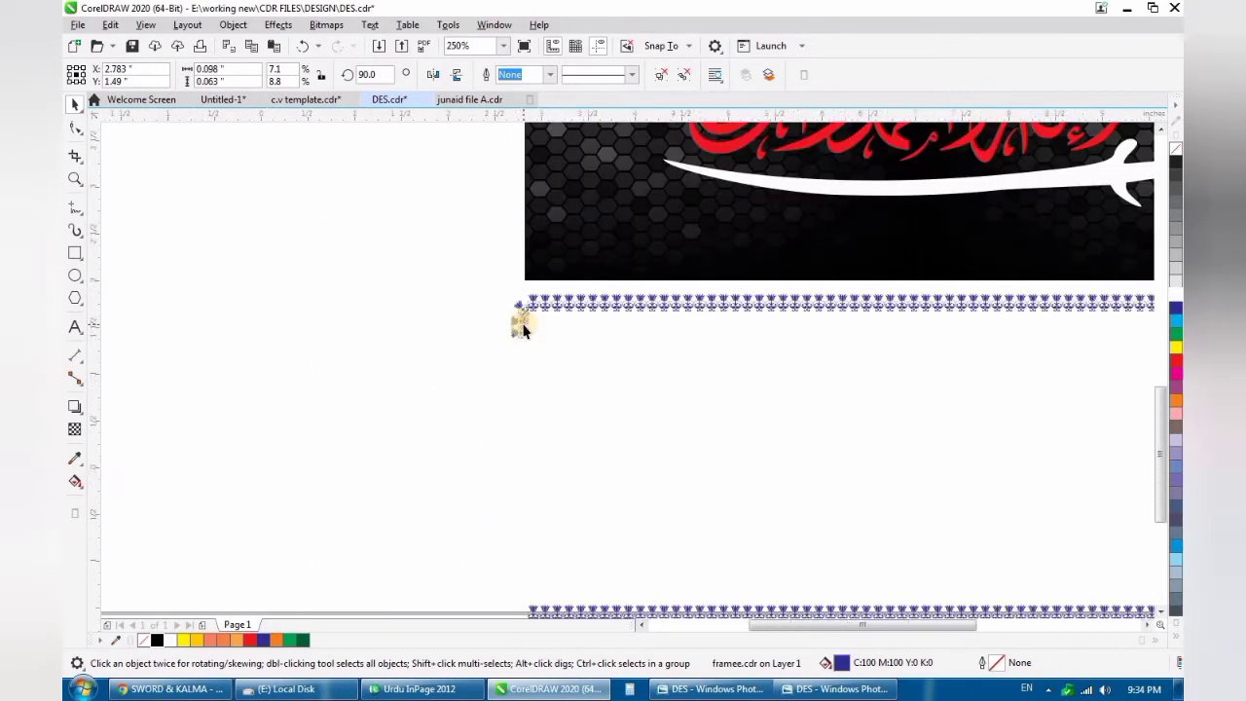
scroll(570, 365, "up", 1)
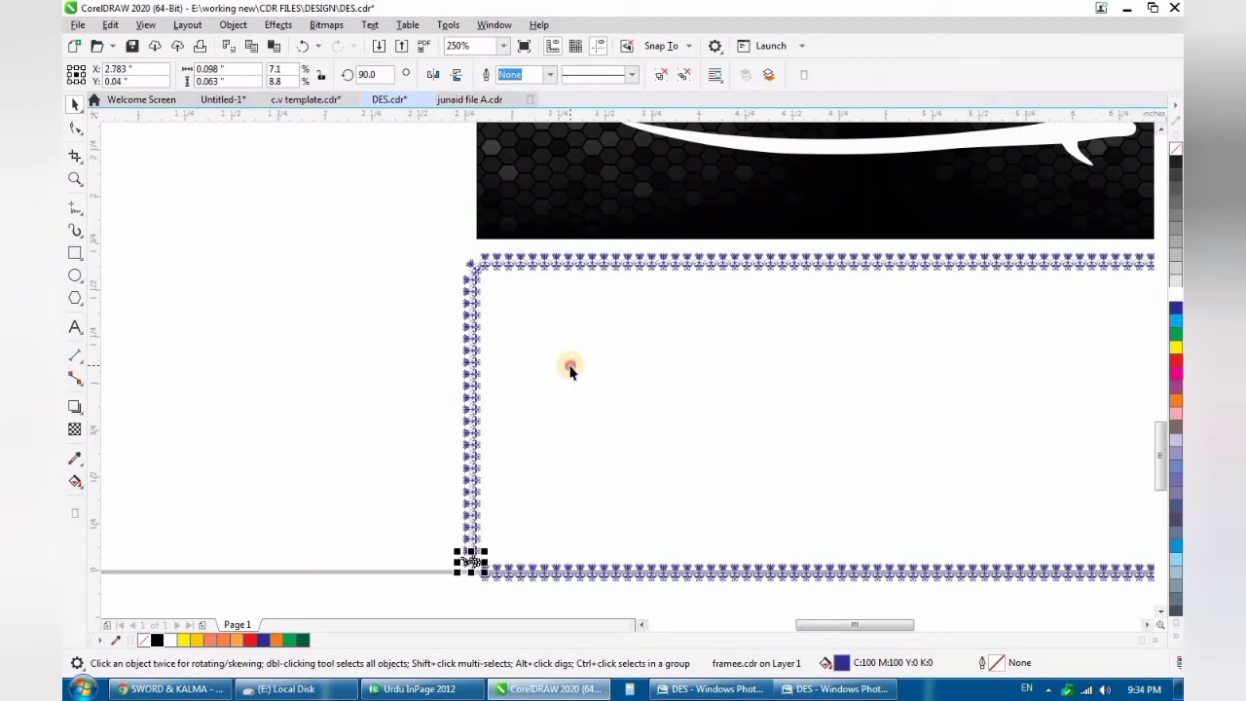
left_click(570, 368)
- Shift the diagonal corner tulip up and outward between the upper row and the left border
scroll(503, 490, "down", 2)
scroll(463, 185, "up", 2)
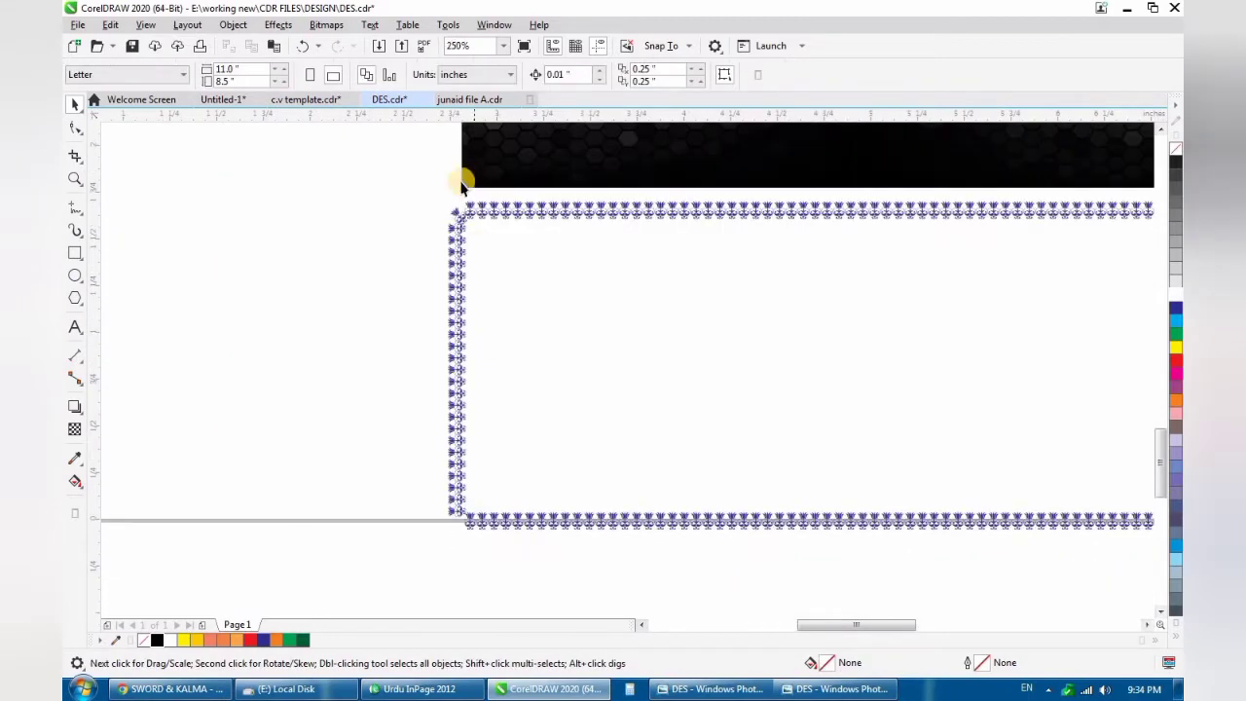
scroll(463, 185, "up", 6)
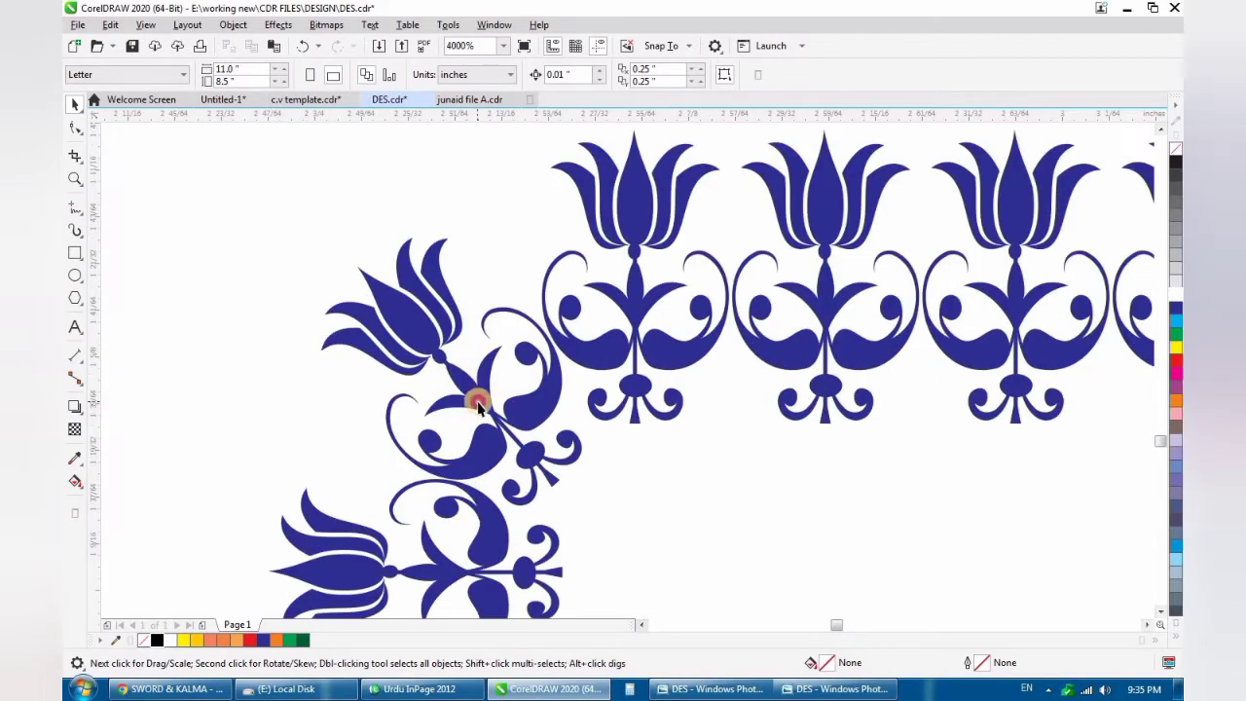
left_click_drag(478, 406, 465, 376)
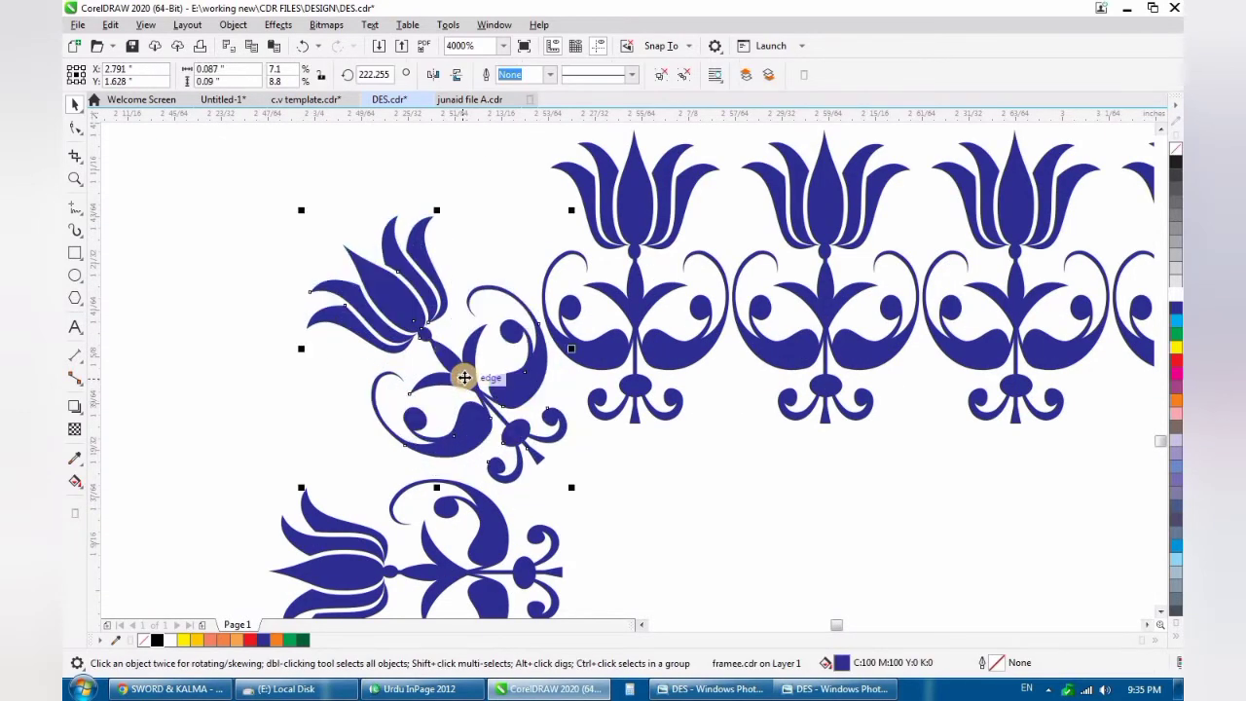
scroll(464, 377, "up", 3)
scroll(451, 372, "down", 6)
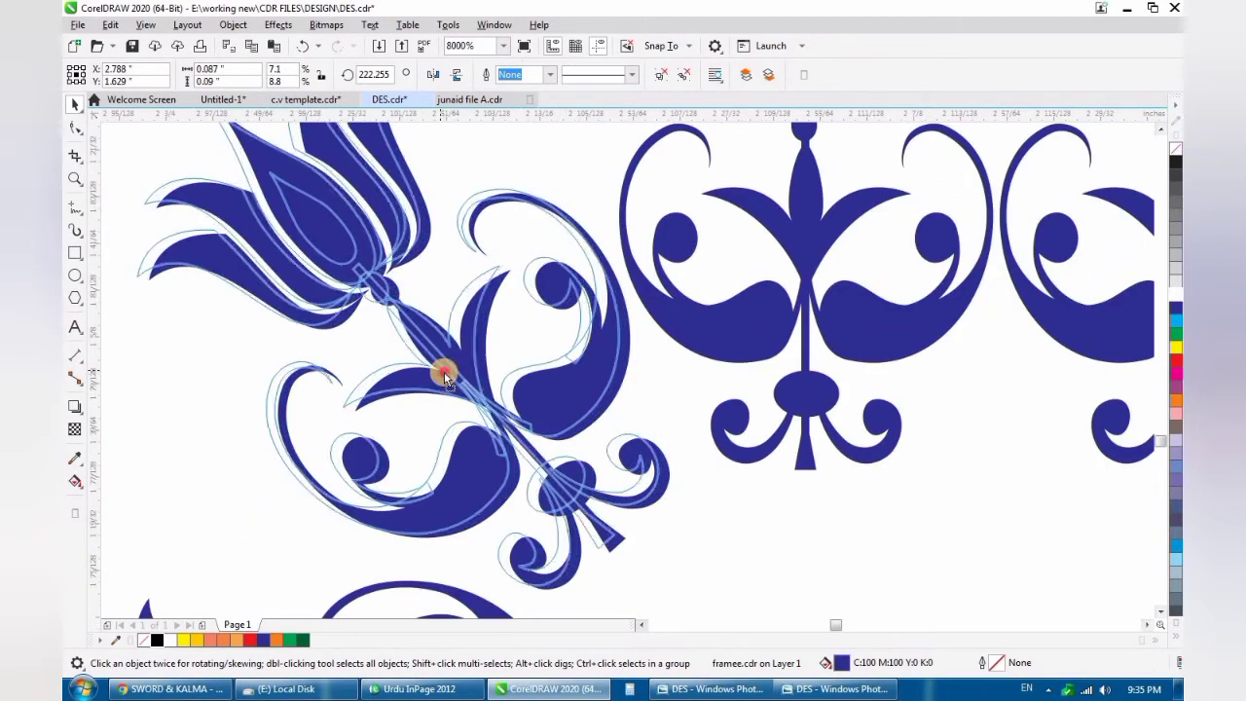
scroll(443, 387, "up", 3)
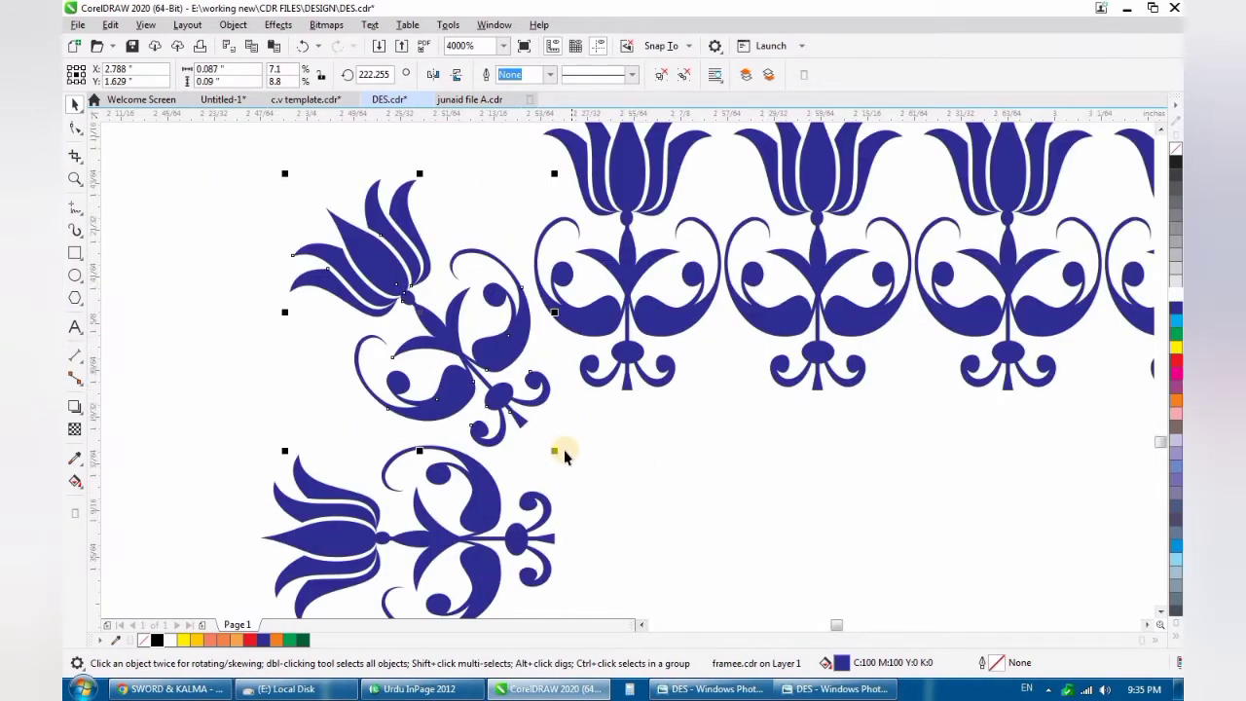
- Enlarge the diagonal corner tulip to about 0.094 × 0.096 inches and nudge it into even spacing with its neighbours
left_click_drag(555, 454, 564, 458)
scroll(441, 413, "up", 3)
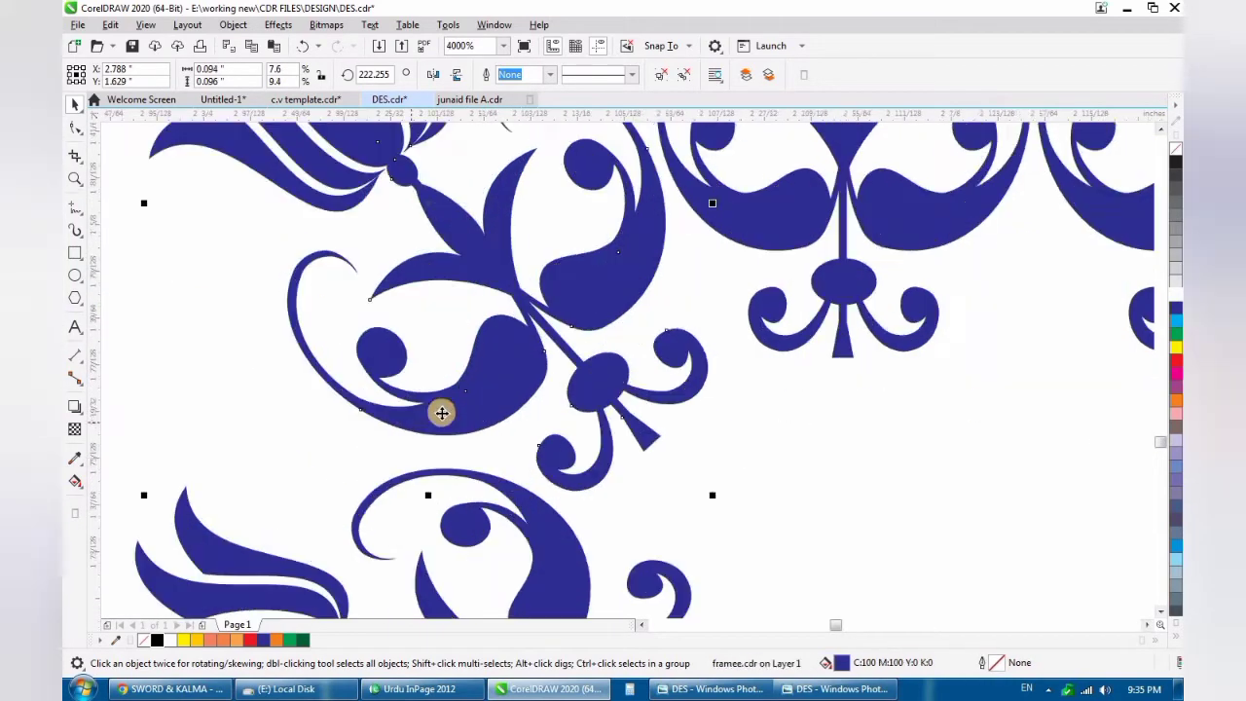
left_click_drag(434, 424, 431, 419)
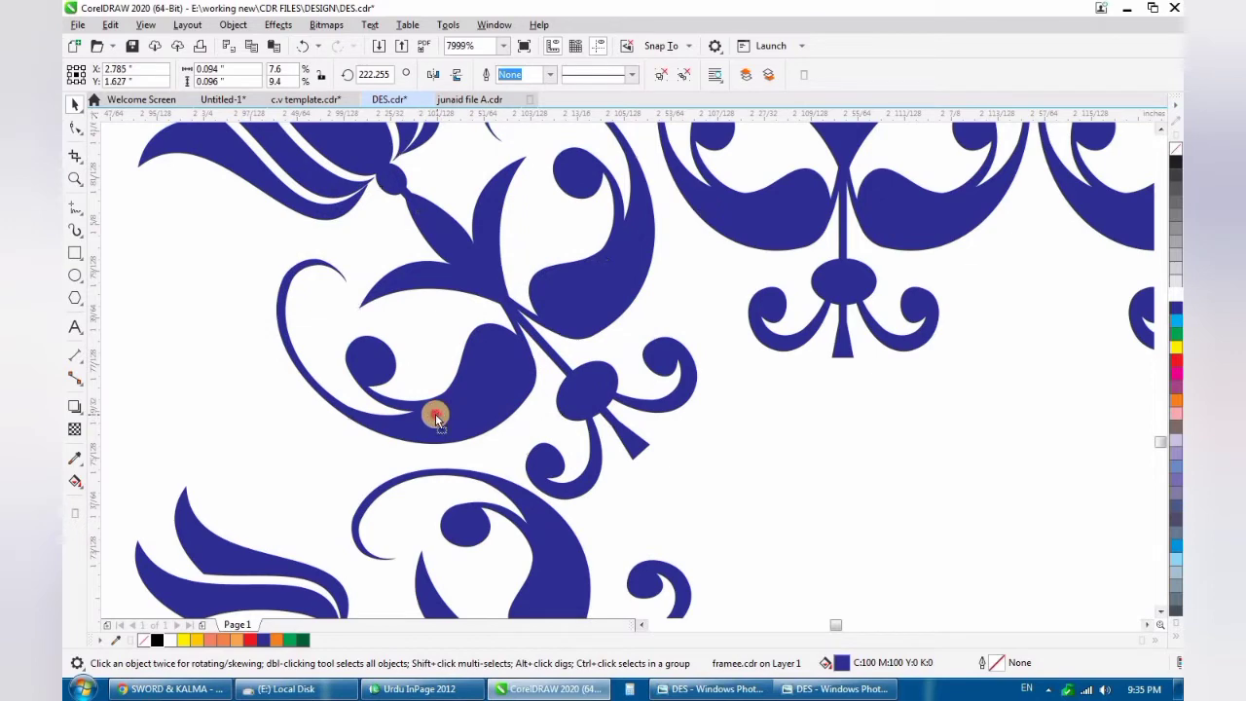
left_click_drag(436, 417, 435, 412)
scroll(442, 409, "down", 6)
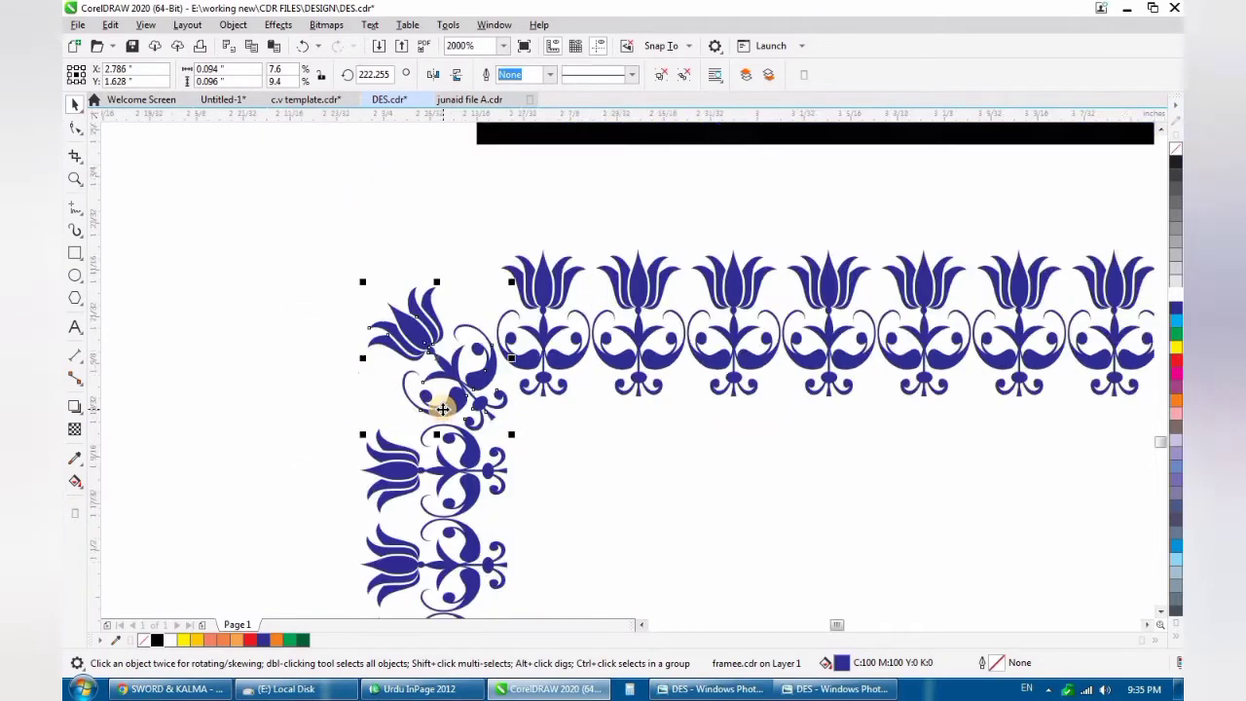
scroll(448, 410, "up", 1)
scroll(448, 409, "up", 1)
scroll(450, 410, "down", 3)
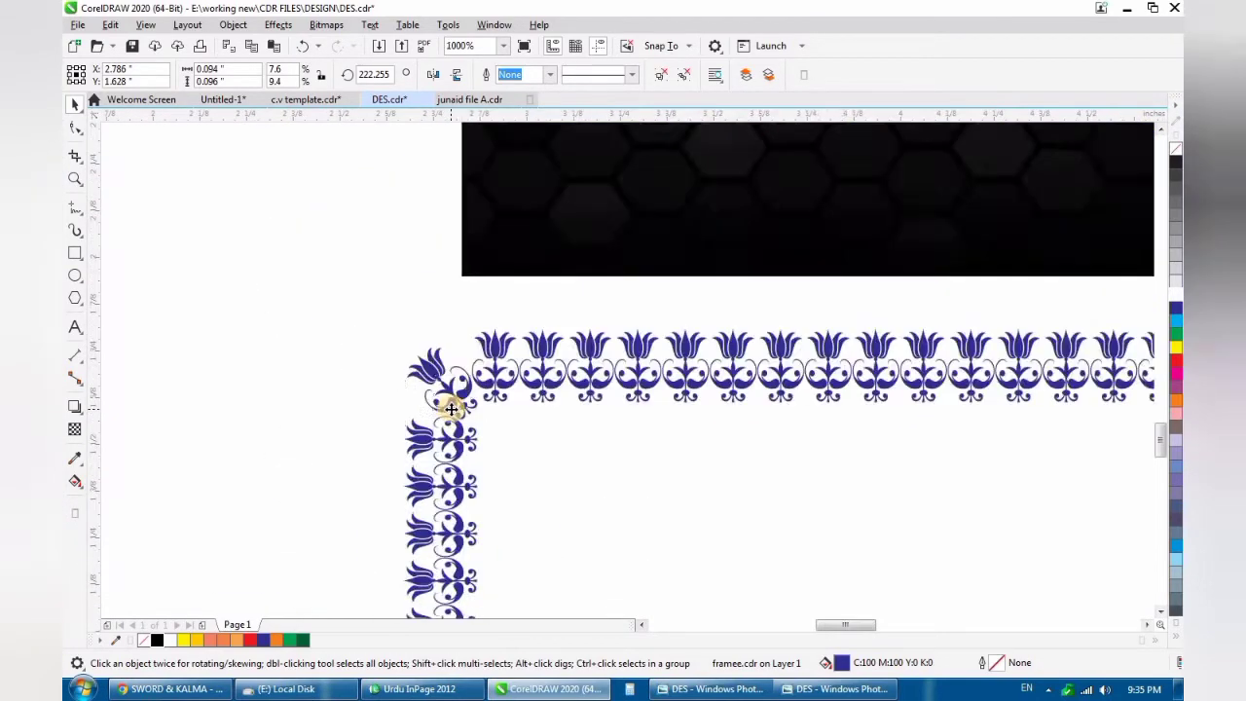
- Rotate the diagonal corner tulip slightly to about 228.3° so it leans evenly between the upper row and left border
scroll(459, 408, "up", 3)
left_click(491, 435)
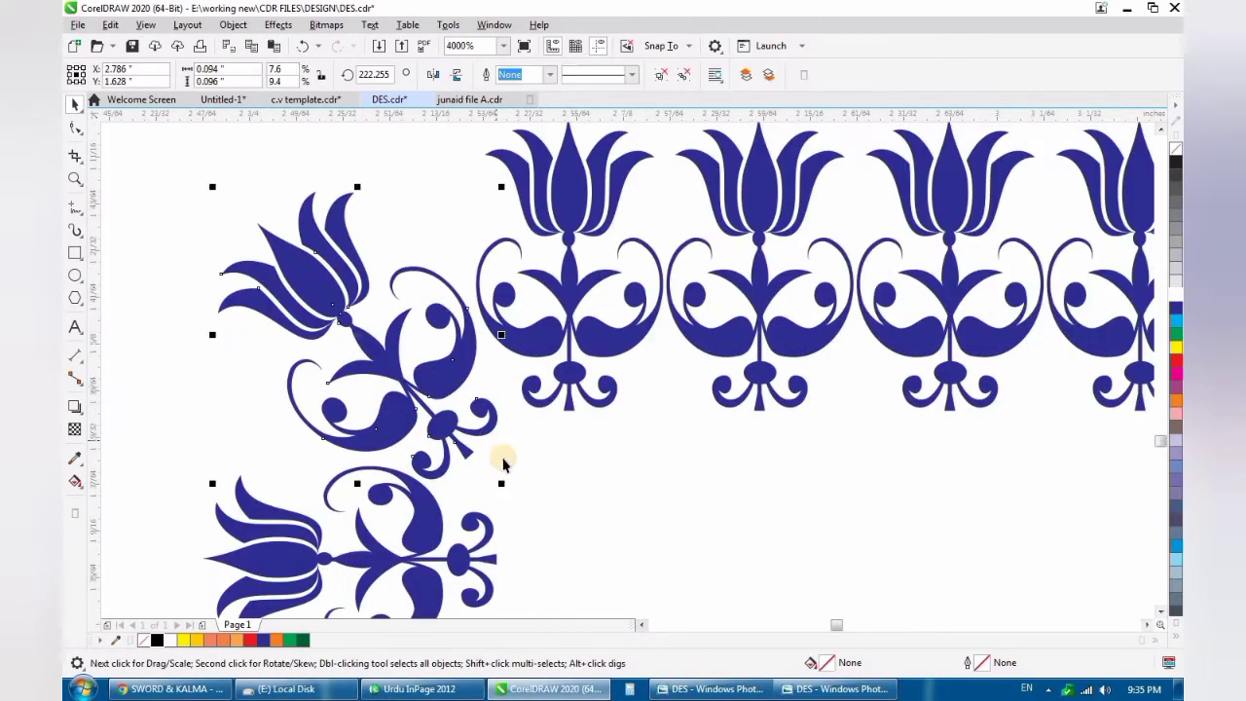
left_click(457, 430)
left_click_drag(505, 484, 505, 458)
scroll(482, 421, "down", 1)
scroll(484, 448, "up", 1)
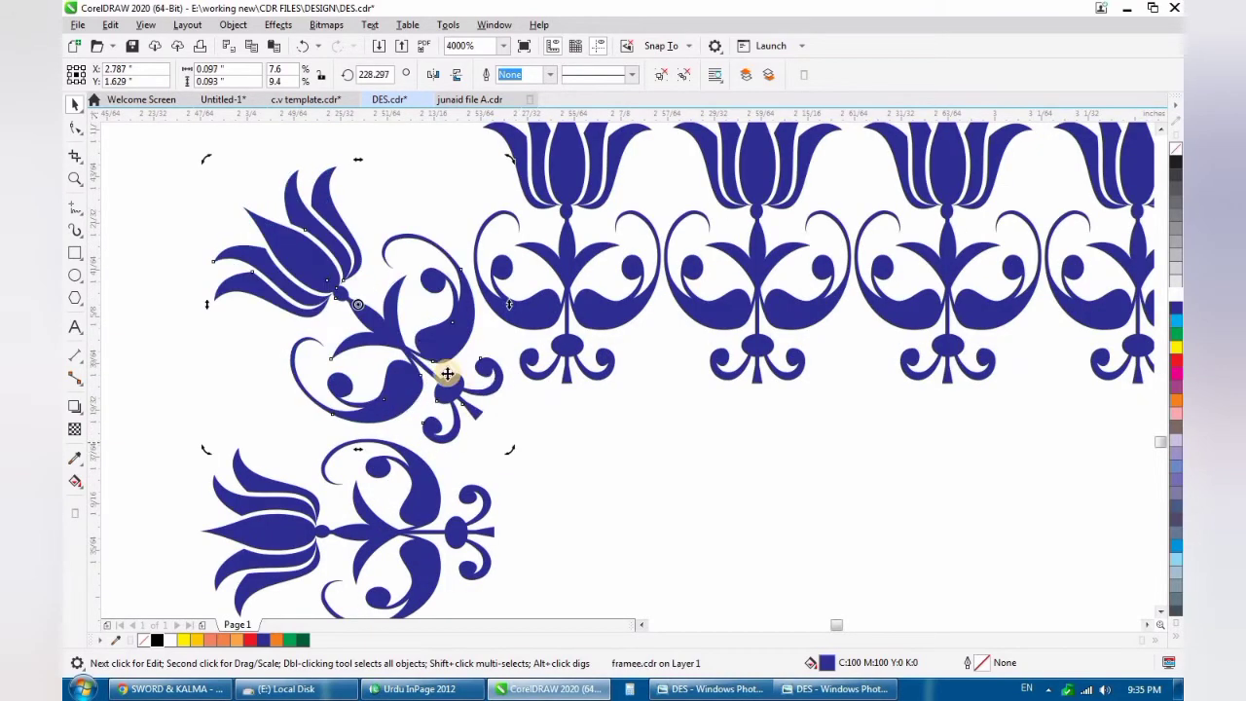
- Nudge the diagonal corner tulip slightly outward and rotate it to about 229.5°
scroll(433, 348, "up", 1)
left_click_drag(433, 349, 426, 352)
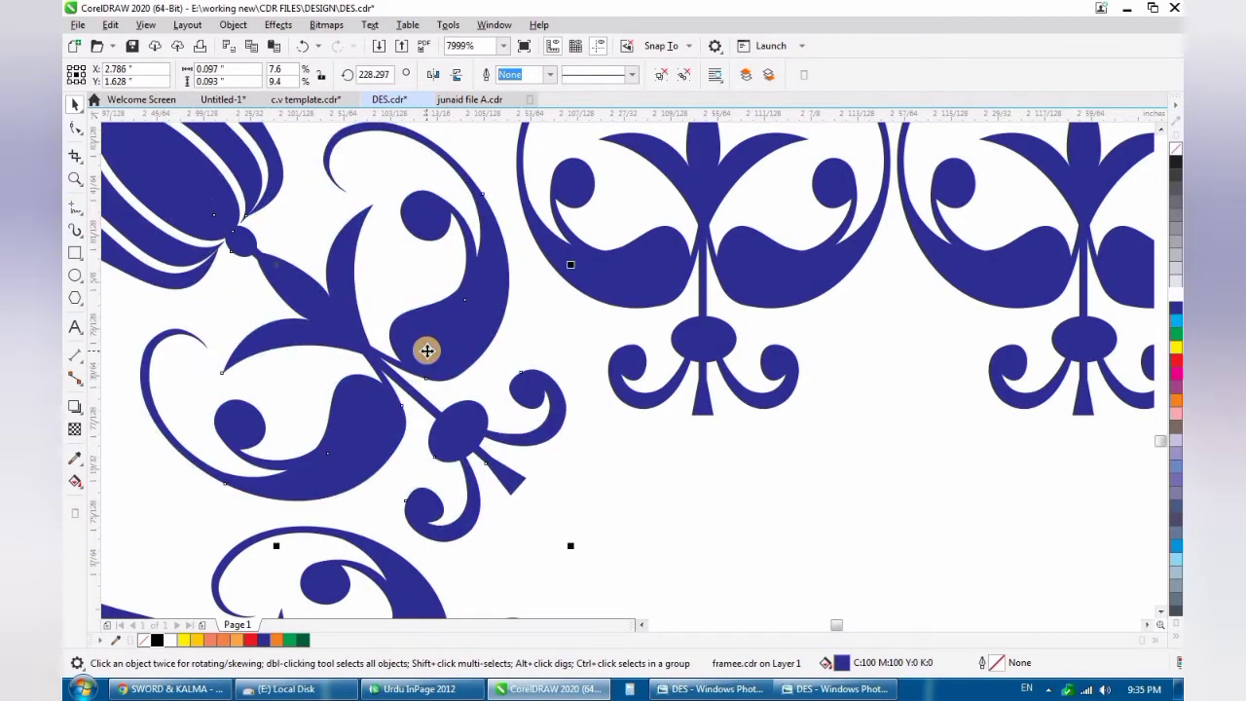
scroll(427, 350, "down", 2)
scroll(428, 350, "up", 1)
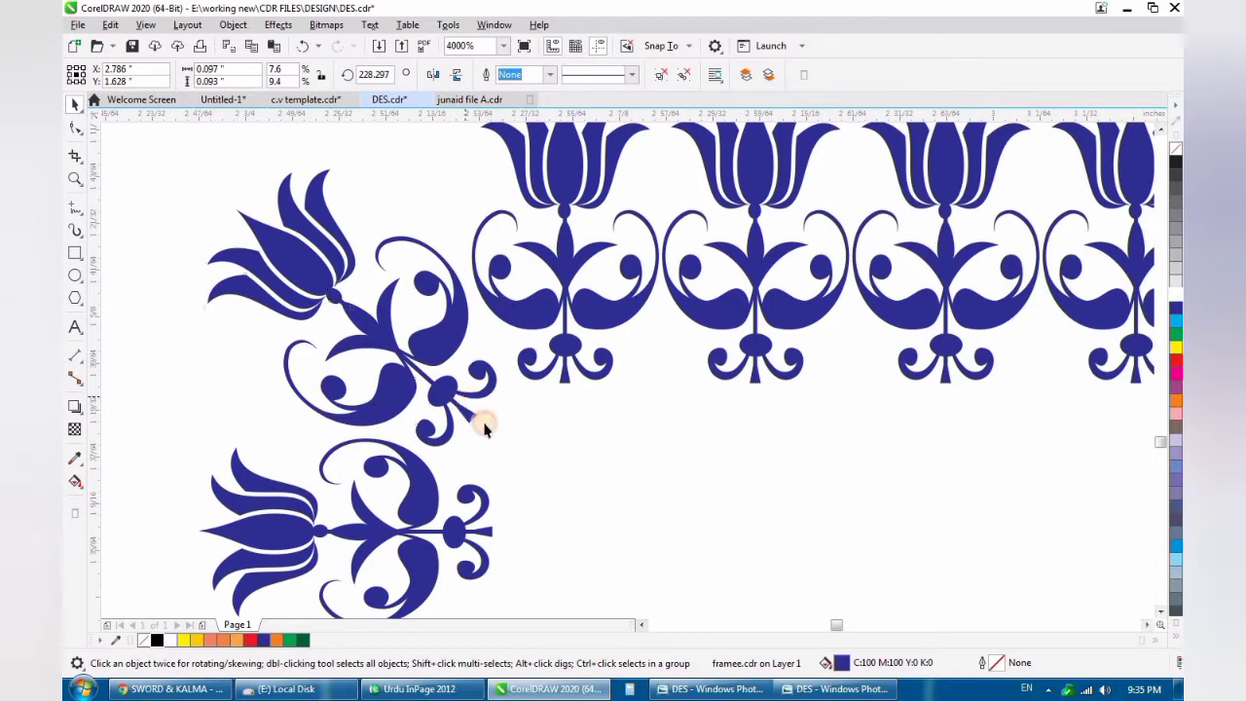
left_click(487, 416)
left_click_drag(506, 451, 495, 389)
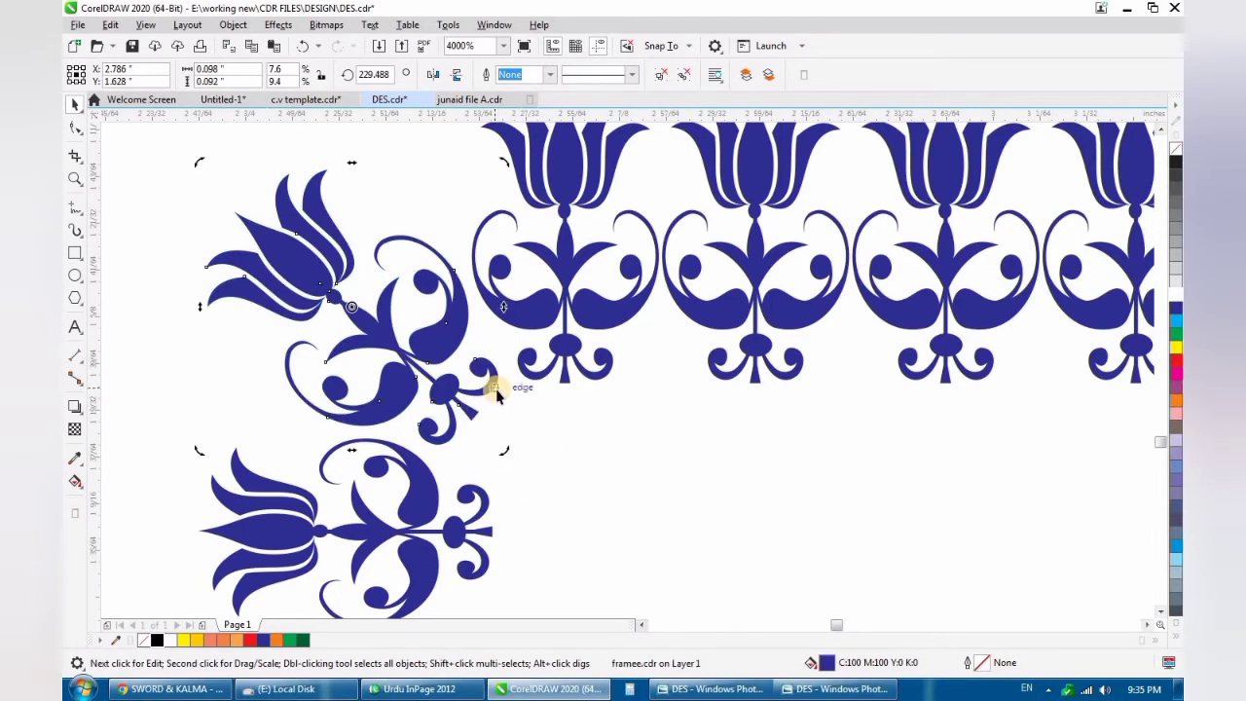
- Shift the diagonal corner tulip outward to about X 2.783, Y 1.629 inches, in line with the left border's blooms
scroll(495, 388, "down", 2)
left_click(344, 398)
scroll(444, 376, "down", 2)
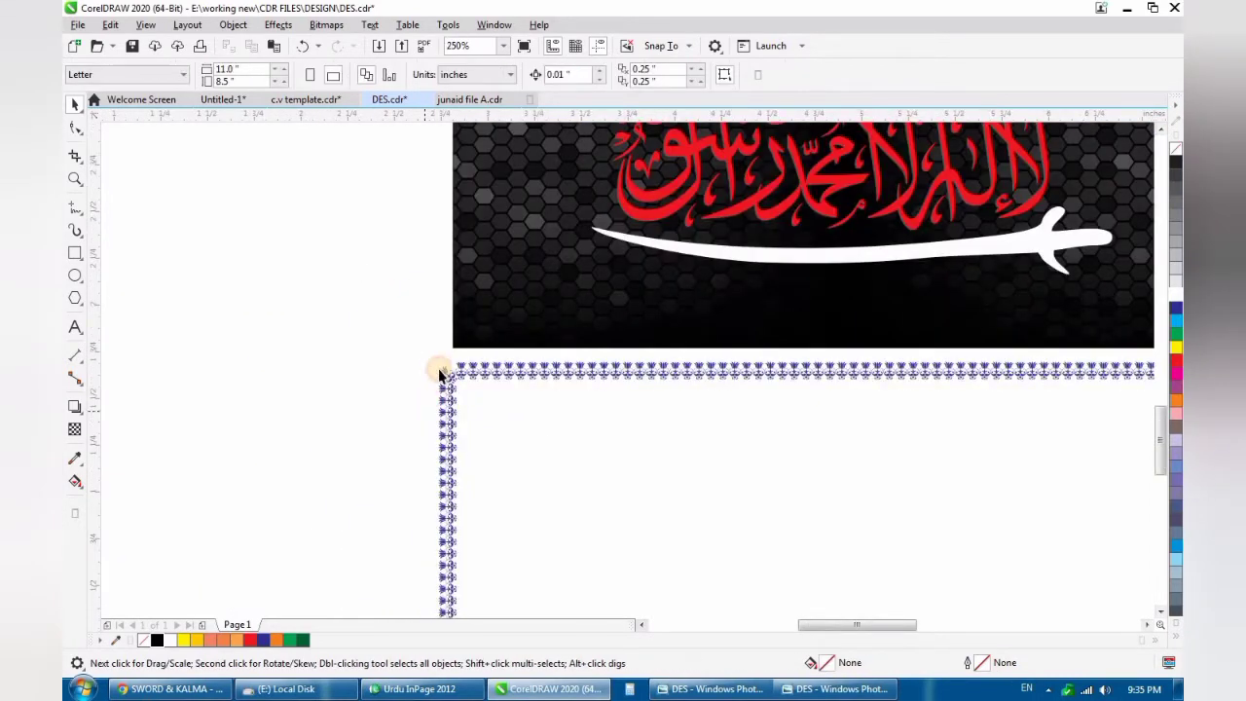
scroll(444, 387, "up", 3)
scroll(495, 365, "up", 3)
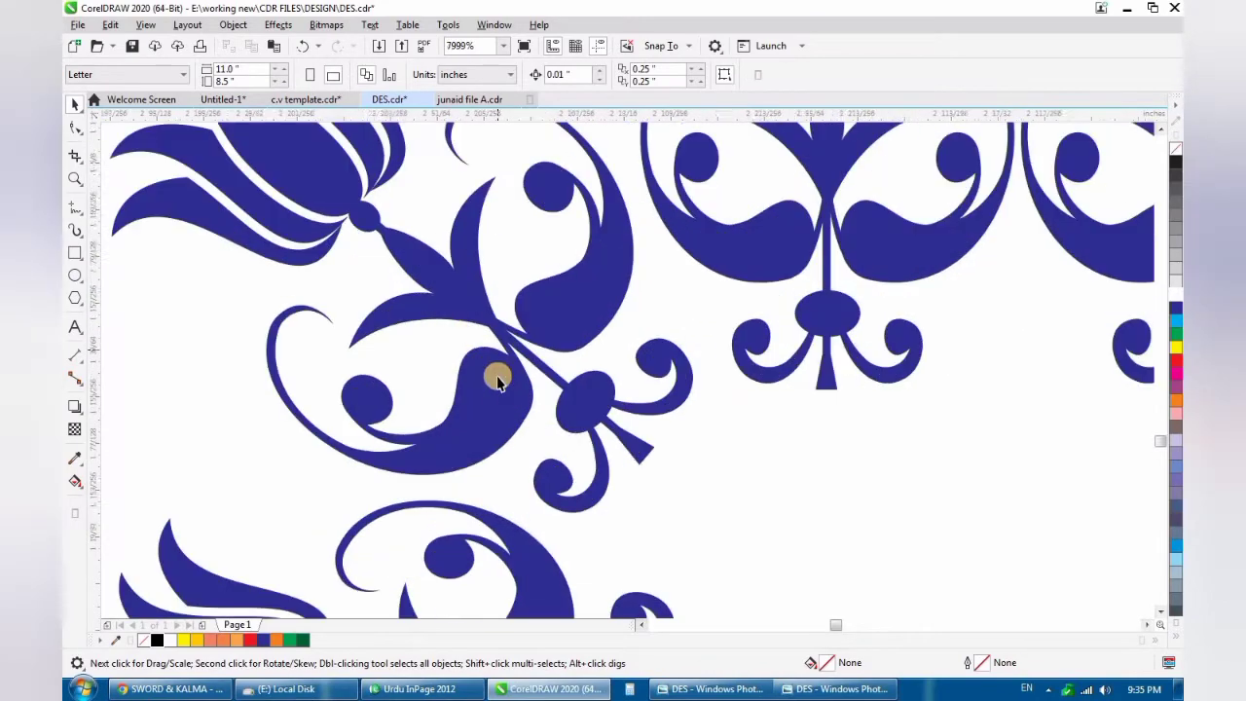
left_click(468, 360)
scroll(465, 358, "down", 5)
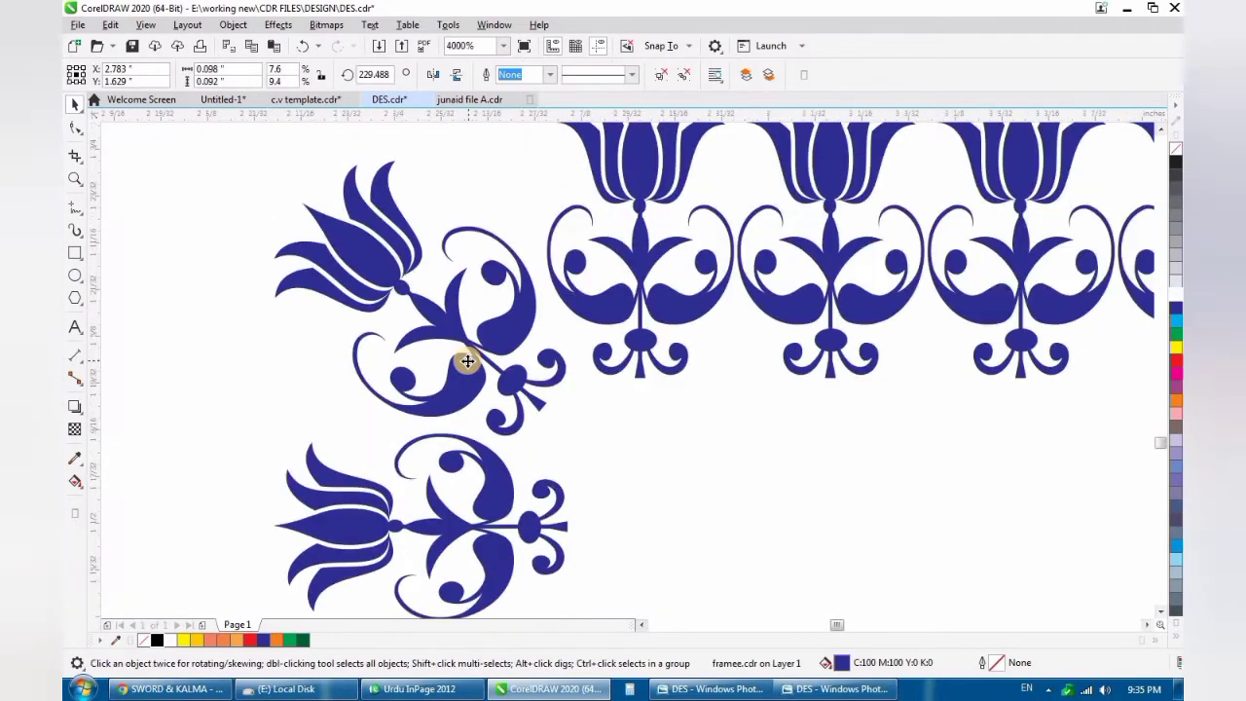
left_click(488, 324)
scroll(488, 324, "down", 5)
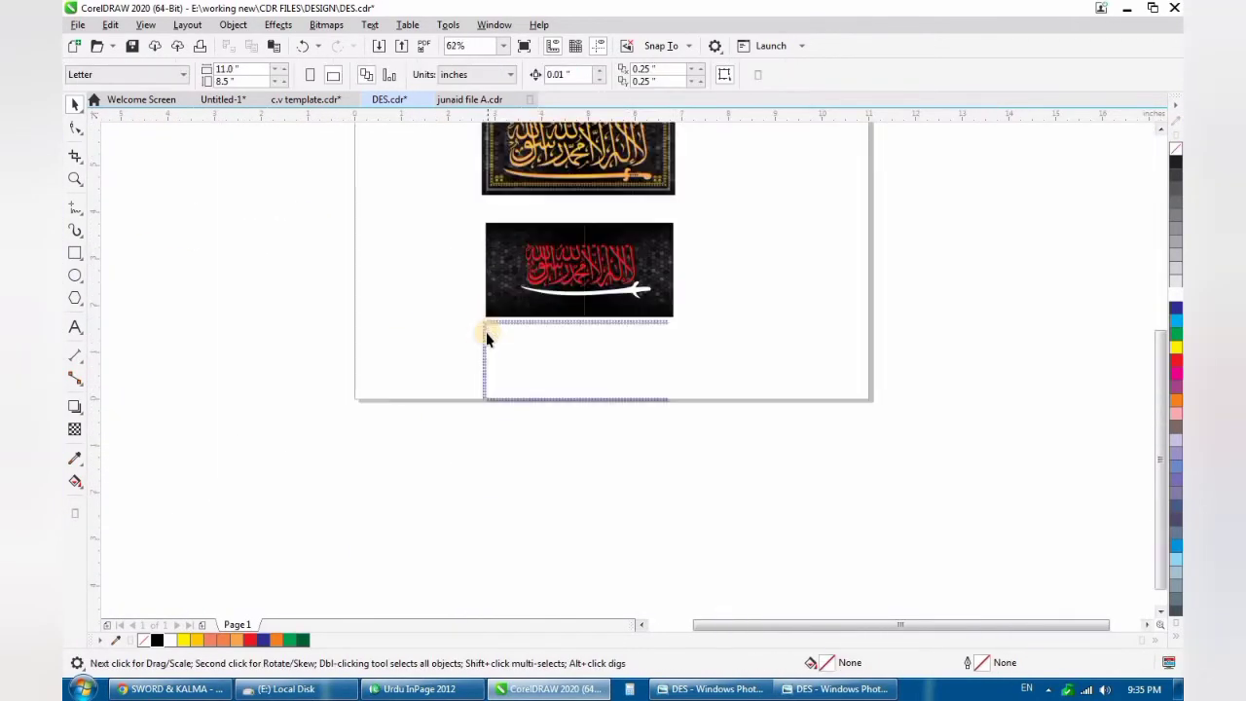
scroll(487, 258, "up", 5)
scroll(504, 257, "up", 2)
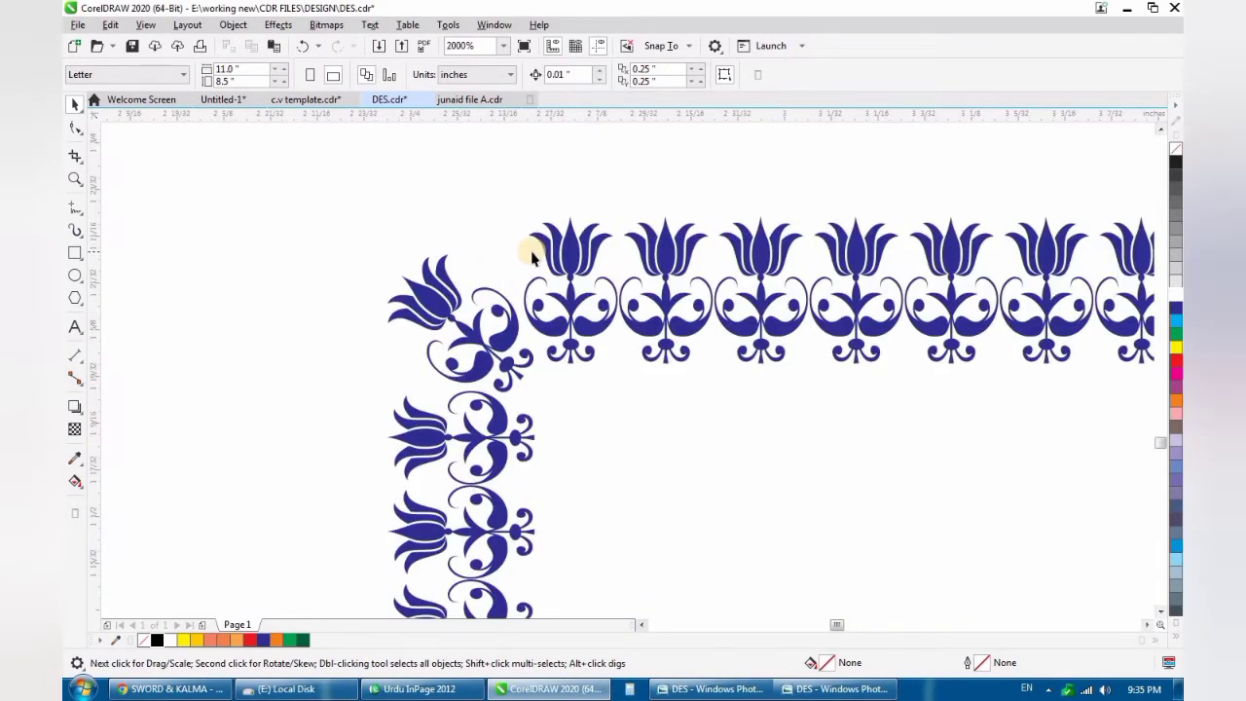
- Group the diagonal corner tulip with its two neighbours and copy the group straight down to the lower end of the left border
scroll(581, 225, "down", 2)
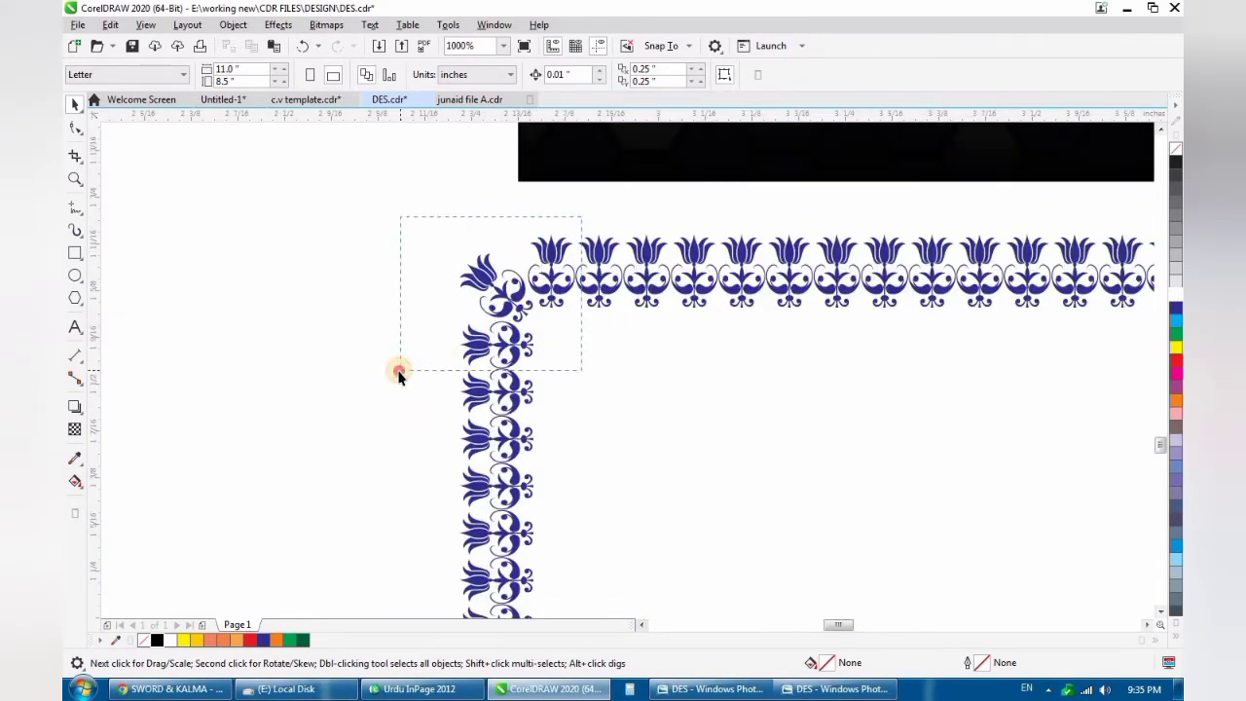
left_click_drag(399, 375, 395, 371)
scroll(461, 234, "down", 5)
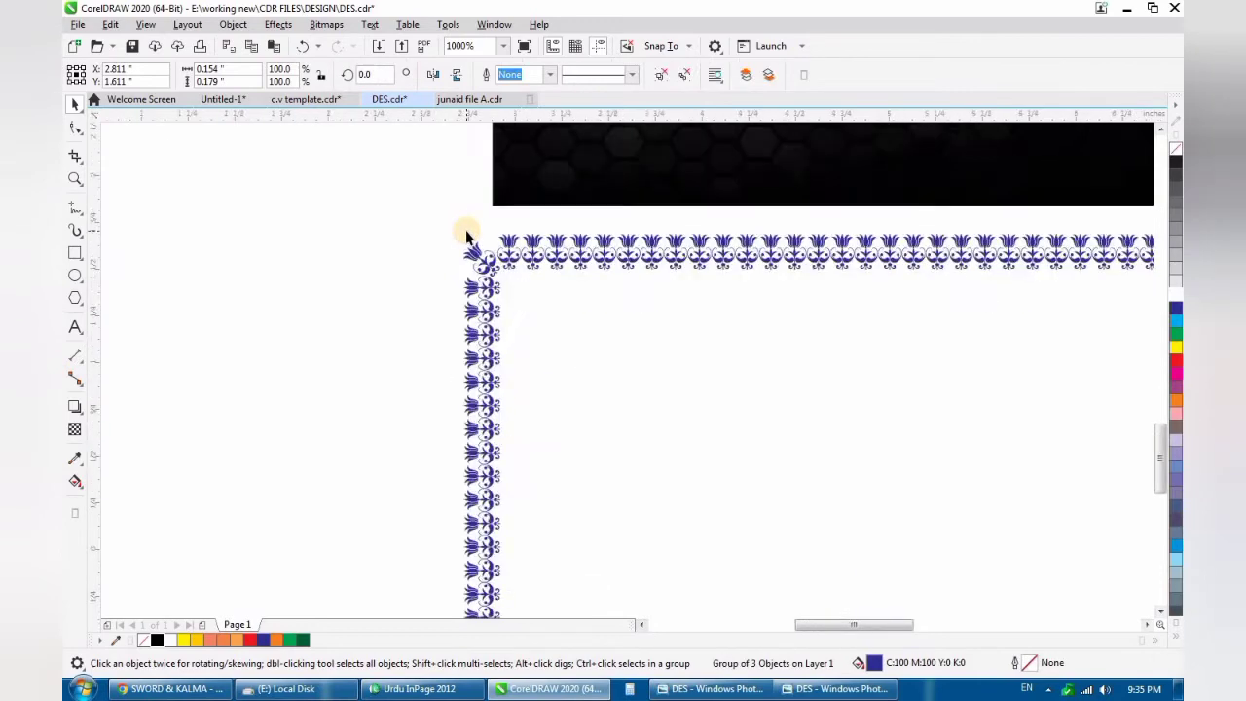
scroll(465, 279, "up", 2)
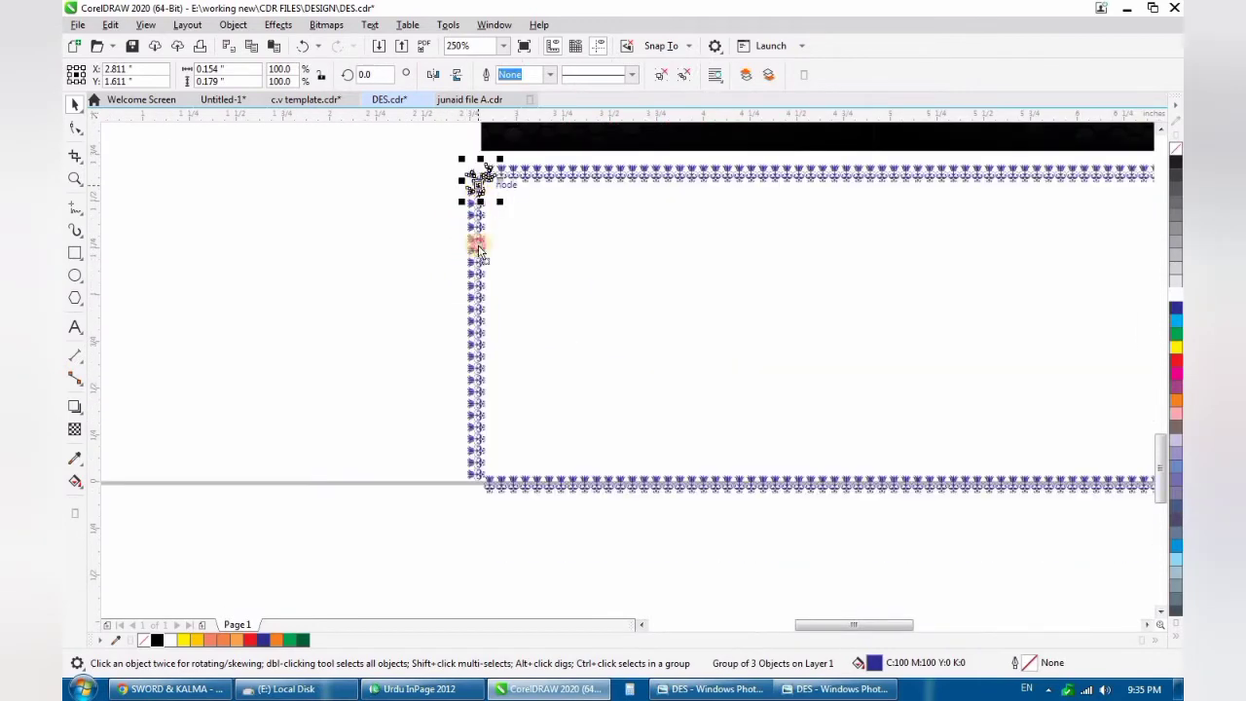
left_click_drag(478, 251, 478, 487)
- Mirror the copied corner group both horizontally and vertically
scroll(477, 487, "up", 2)
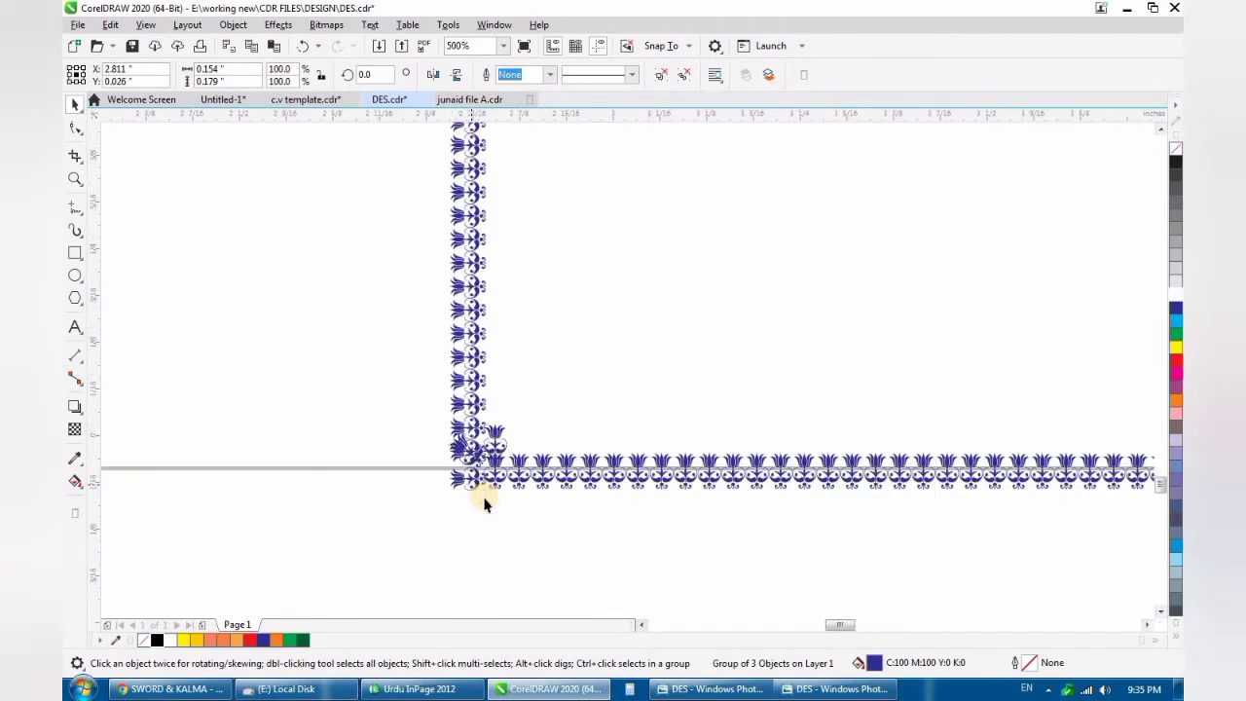
scroll(485, 503, "up", 2)
left_click(433, 74)
left_click(456, 74)
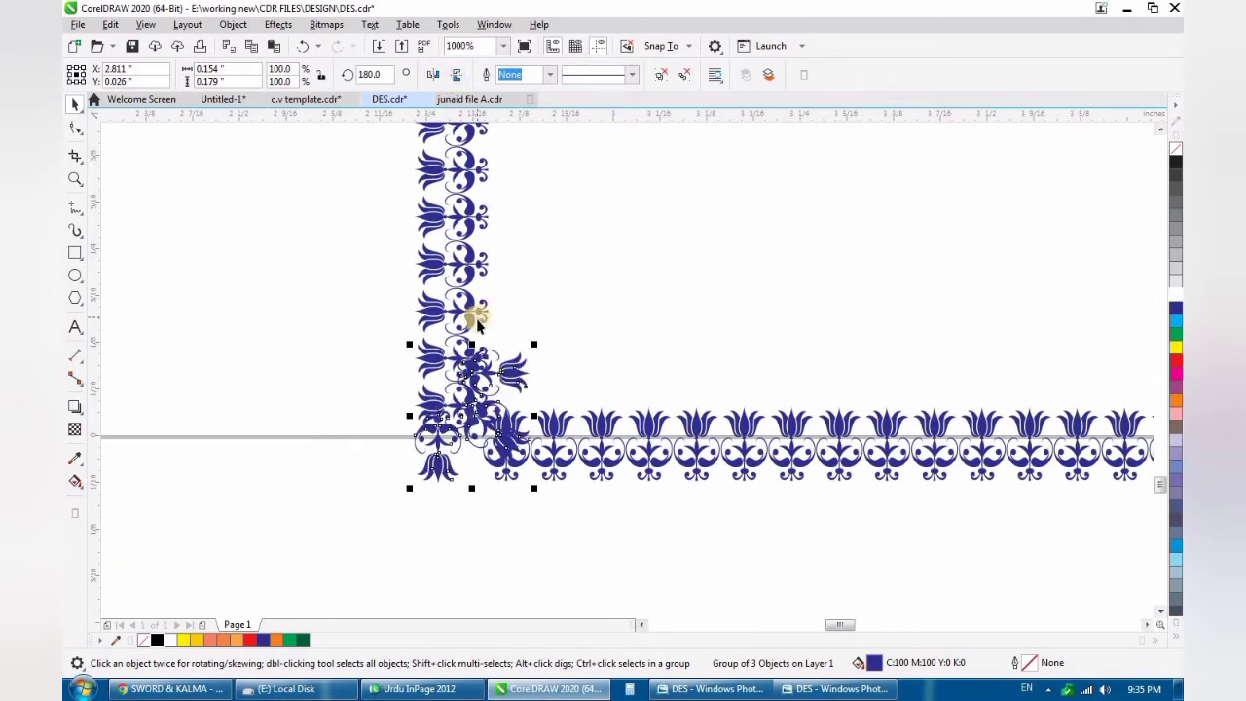
- Move the lower tulip row aside to the right and pull the copied corner group down clear of the left border
scroll(477, 325, "down", 6)
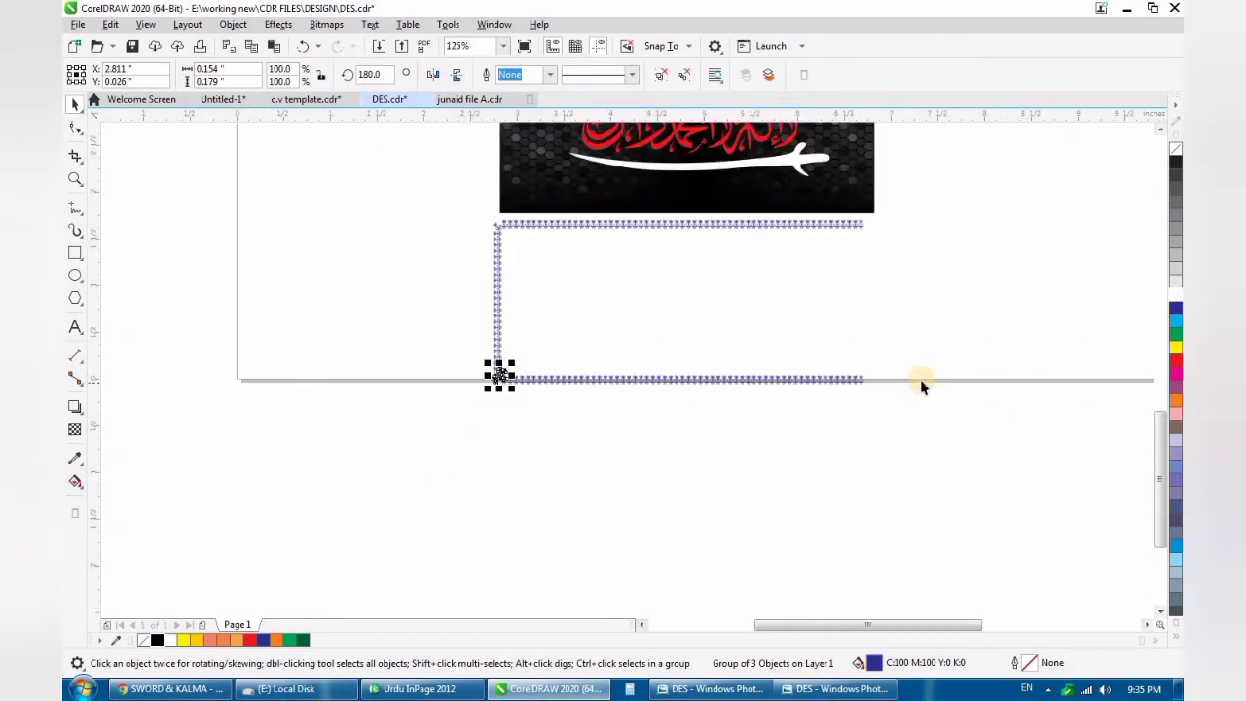
left_click_drag(889, 360, 508, 394)
scroll(508, 394, "up", 6)
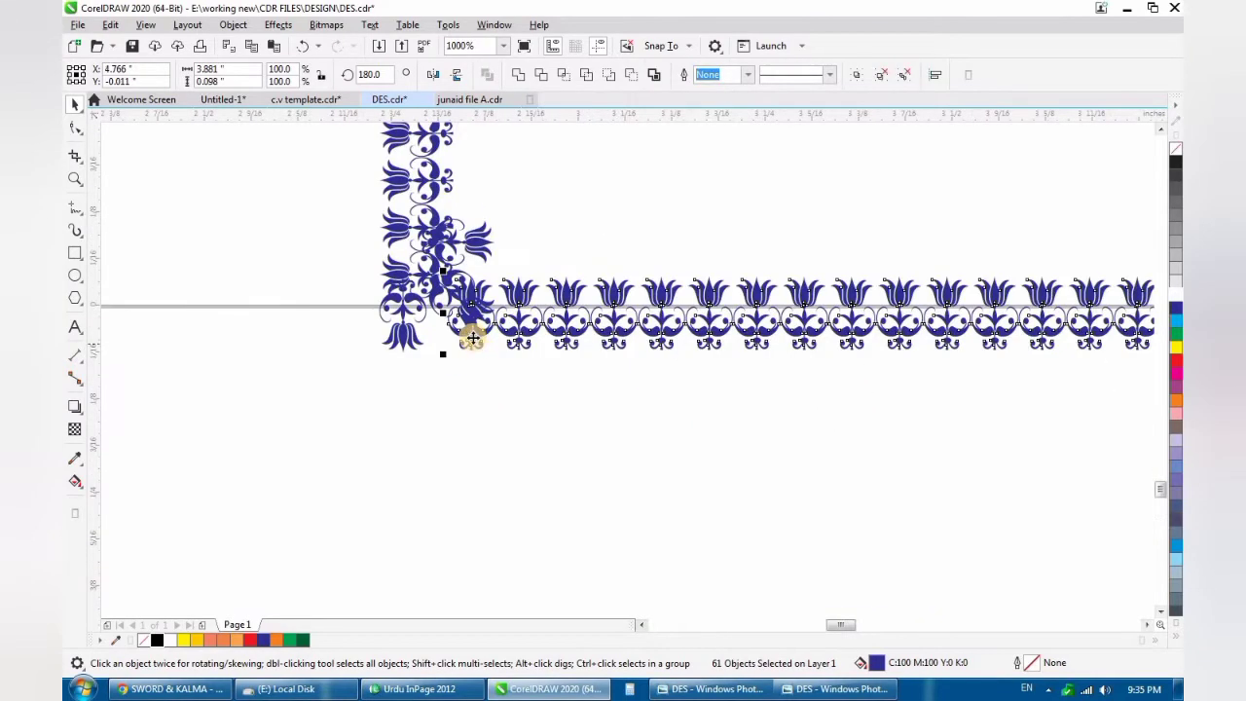
left_click(551, 383)
left_click_drag(478, 315, 527, 407)
- Mirror the copied corner group horizontally and place it under the left border at about X 2.812, Y -0.084 inches
scroll(483, 357, "down", 1)
scroll(465, 345, "up", 1)
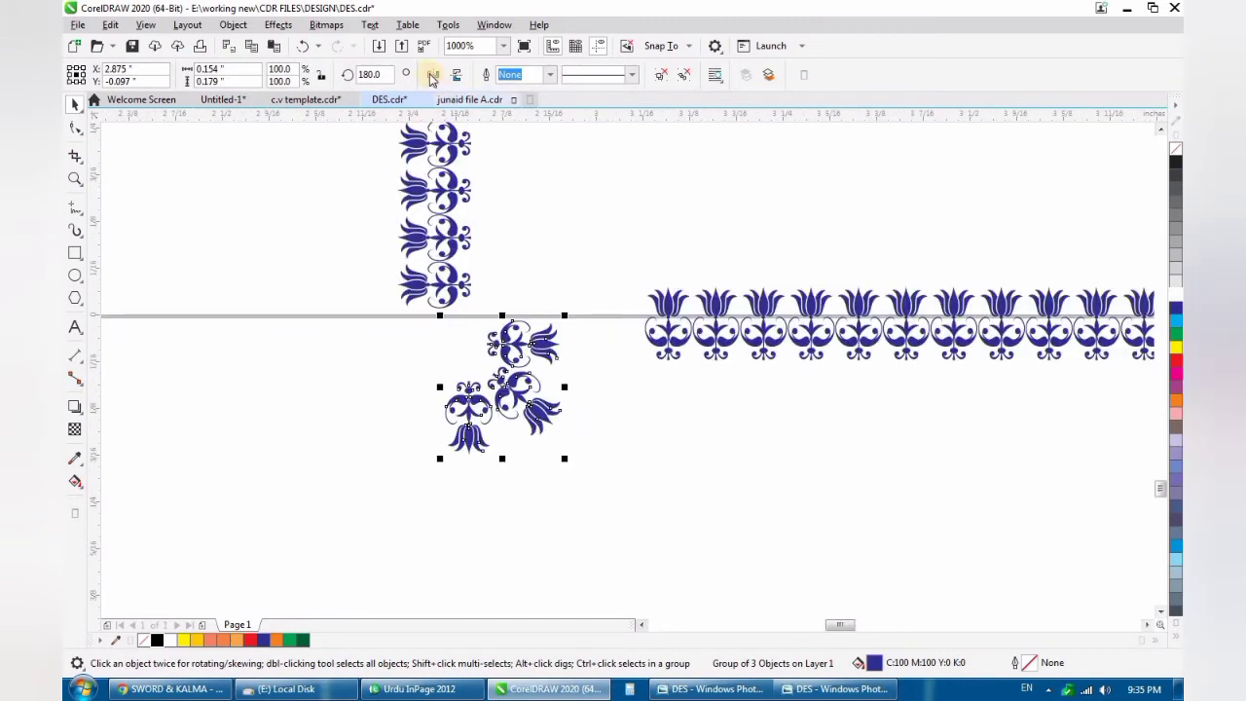
left_click(433, 75)
left_click_drag(499, 388, 453, 377)
scroll(474, 376, "up", 1)
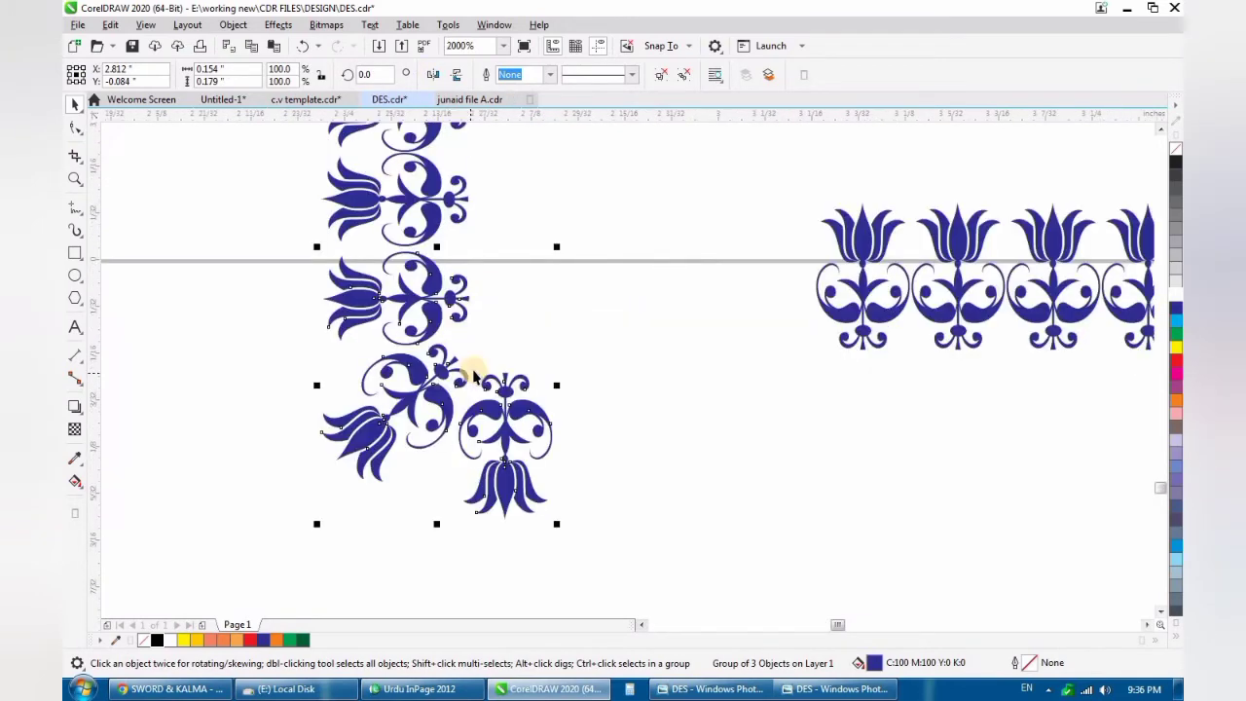
- Try other horizontal and vertical mirror orientations for the lower corner group
left_click(454, 76)
left_click(433, 75)
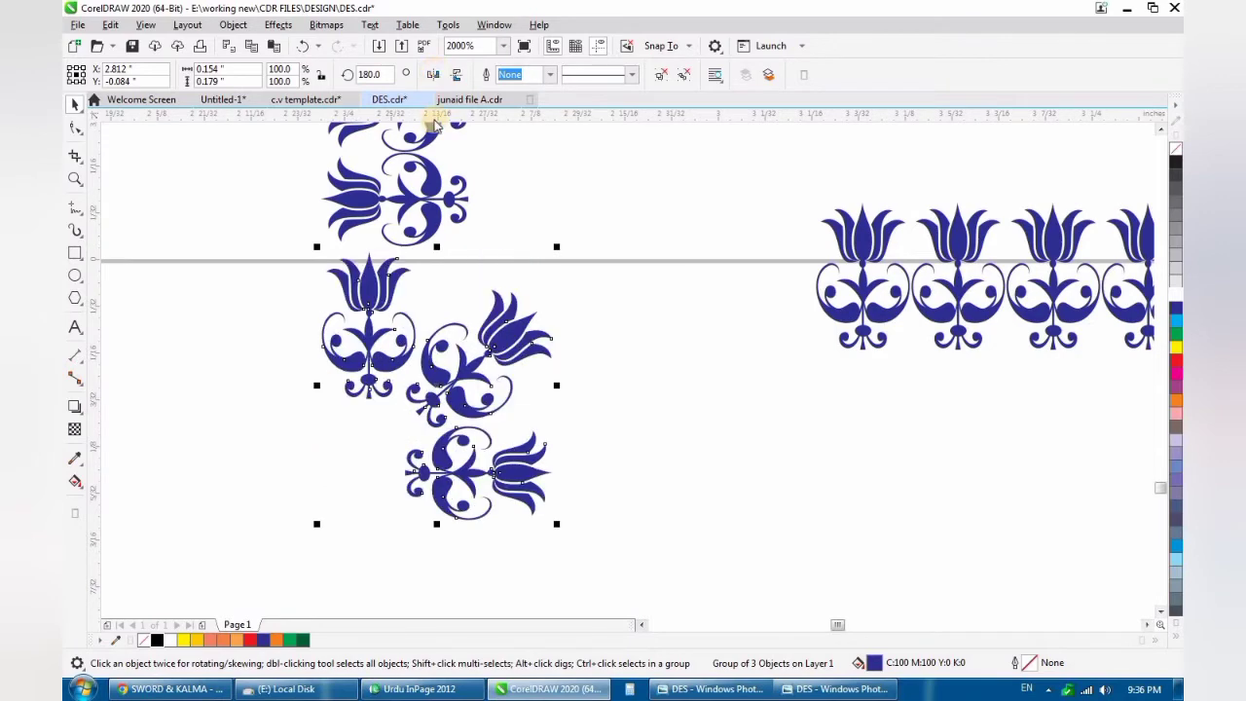
left_click(433, 76)
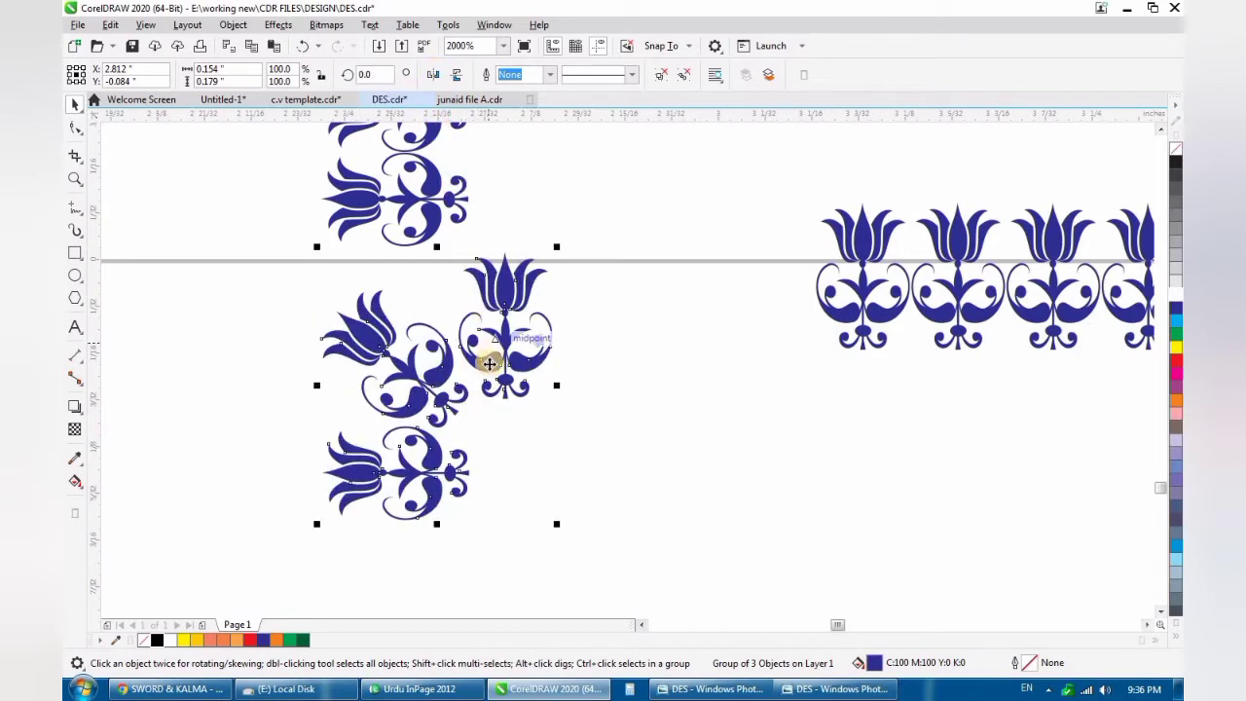
left_click(454, 76)
- Select the whole lower tulip row, mirror it vertically so the blooms point down, and place it beside the lower corner group
scroll(491, 332, "down", 2)
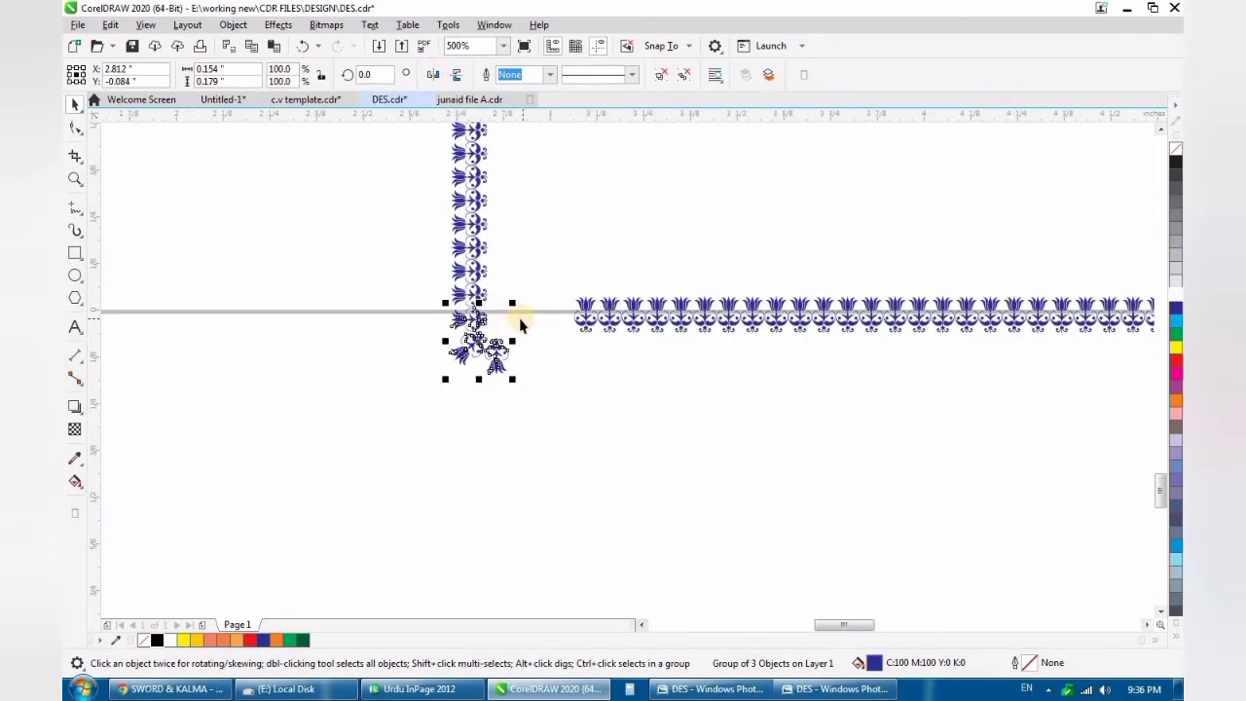
scroll(520, 325, "down", 1)
scroll(555, 325, "up", 1)
scroll(467, 341, "up", 1)
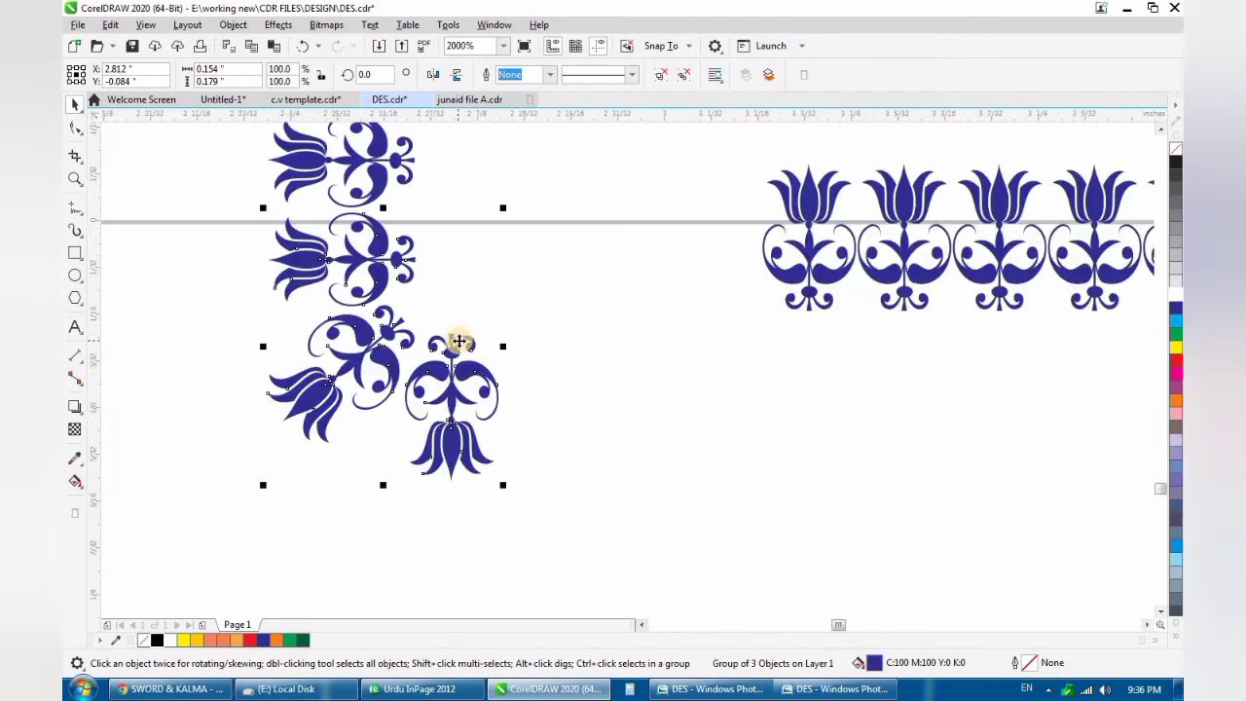
scroll(455, 340, "down", 1)
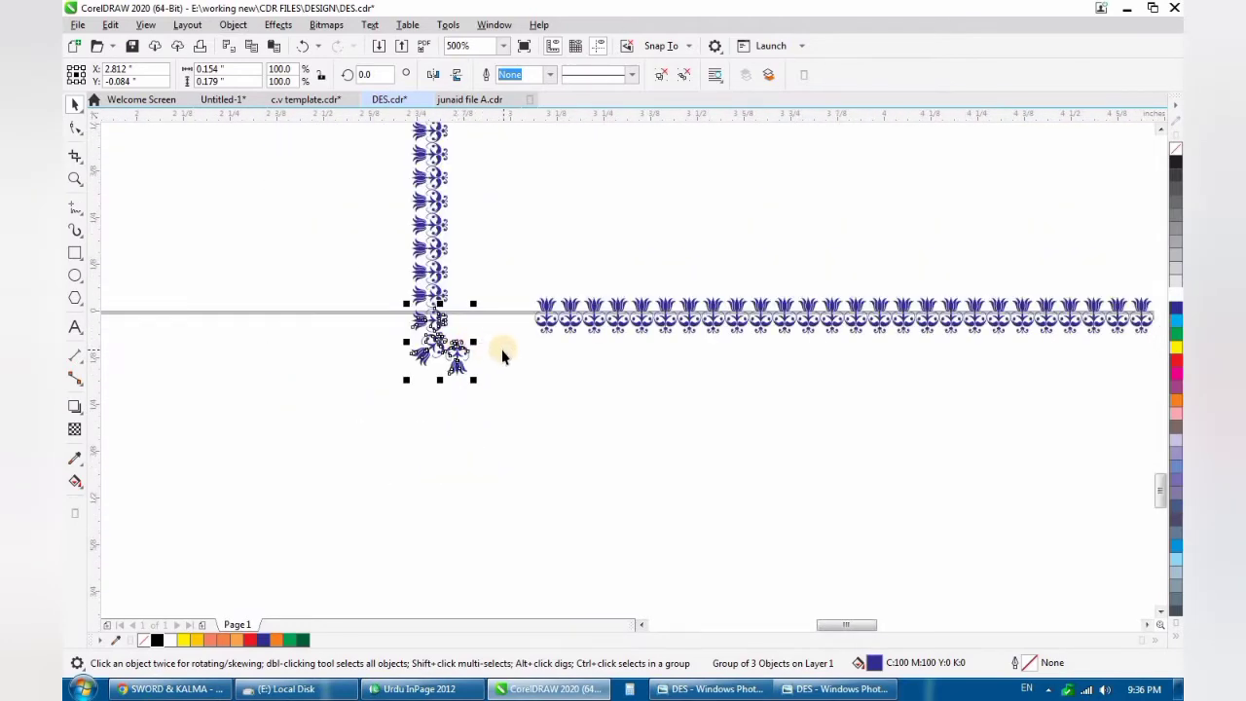
scroll(502, 356, "up", 1)
scroll(464, 353, "down", 4)
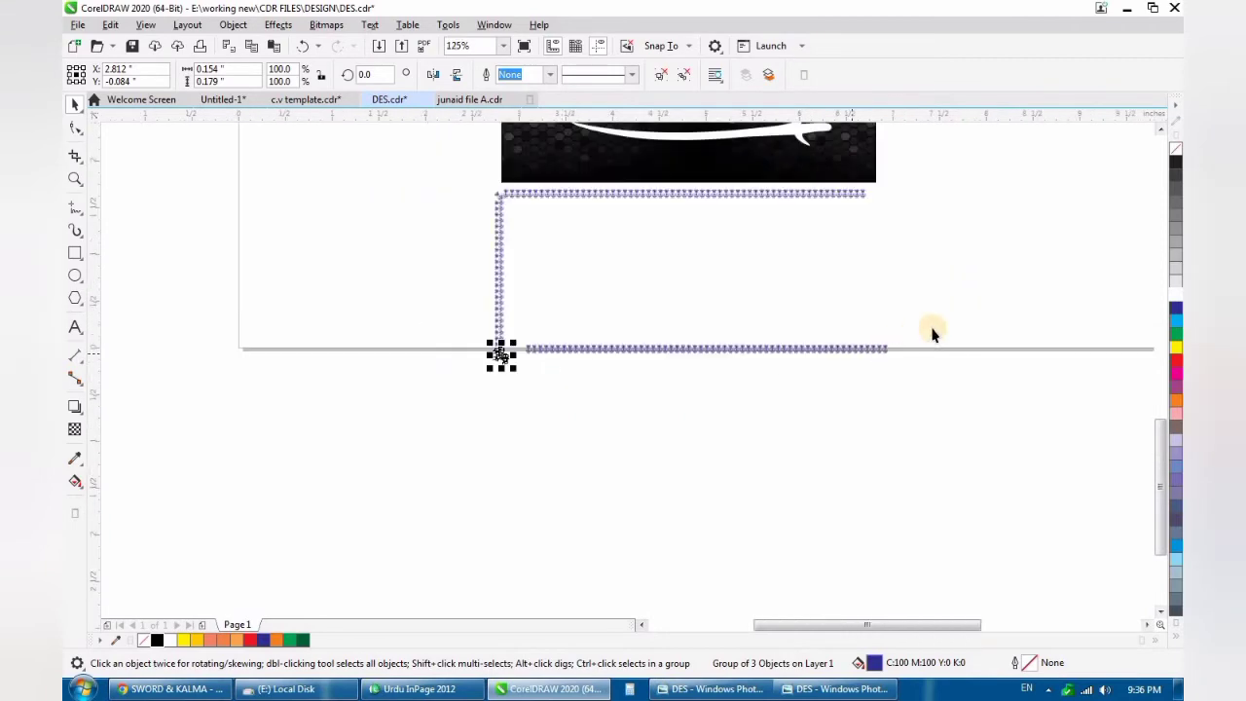
left_click_drag(931, 334, 472, 350)
scroll(506, 353, "up", 3)
scroll(470, 343, "up", 2)
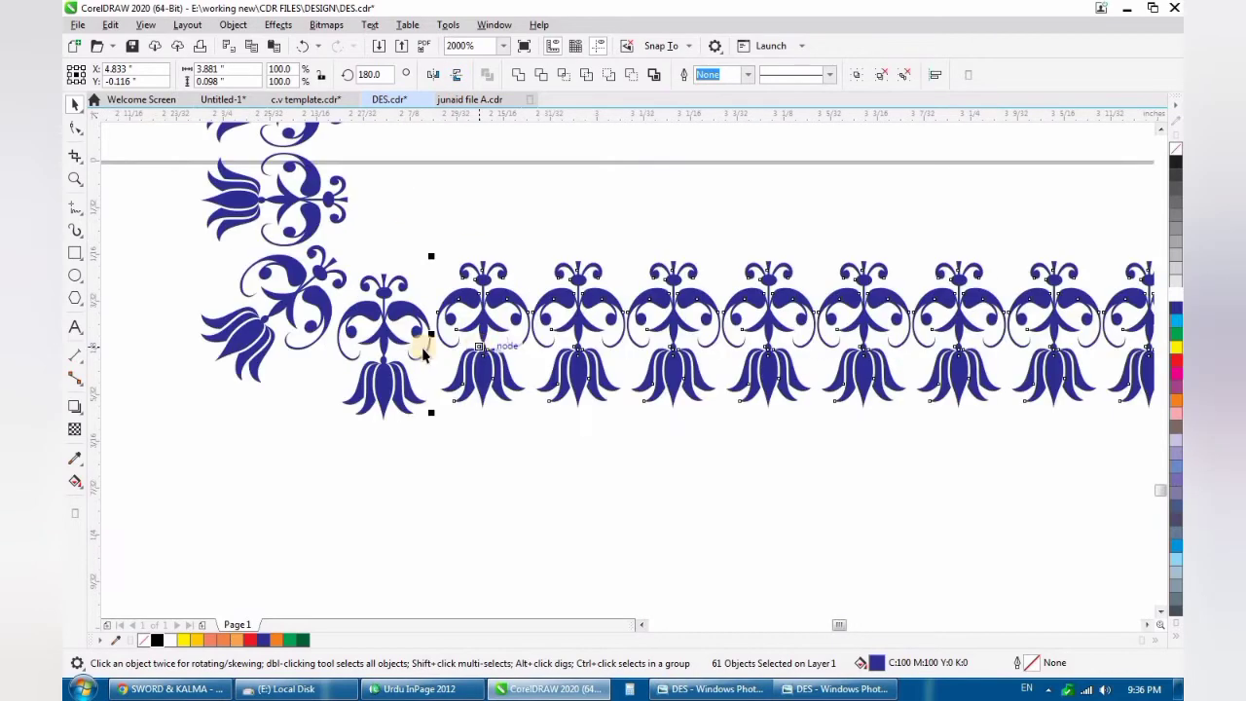
- Move the flipped lower row to about X 4.83, Y -0.125 inches and place a horizontal guideline along its upper tips
left_click_drag(468, 335, 460, 362)
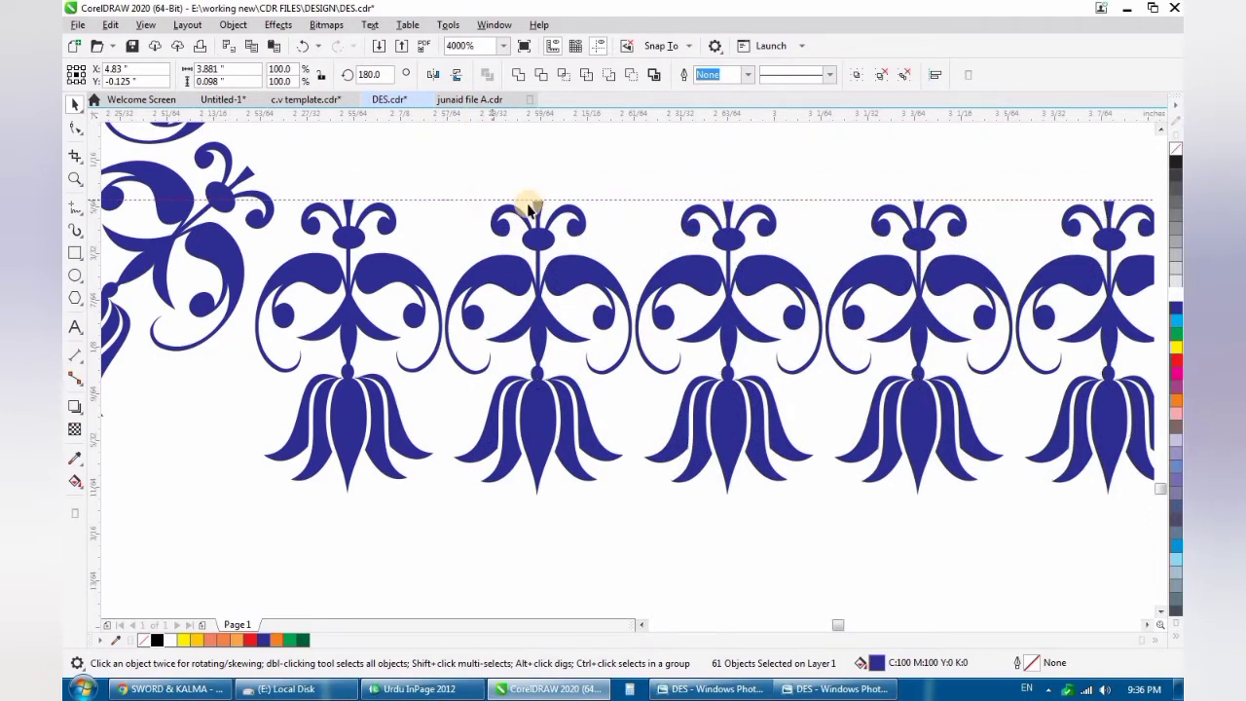
left_click(534, 202)
scroll(536, 206, "up", 2)
left_click(500, 215)
scroll(499, 215, "down", 6)
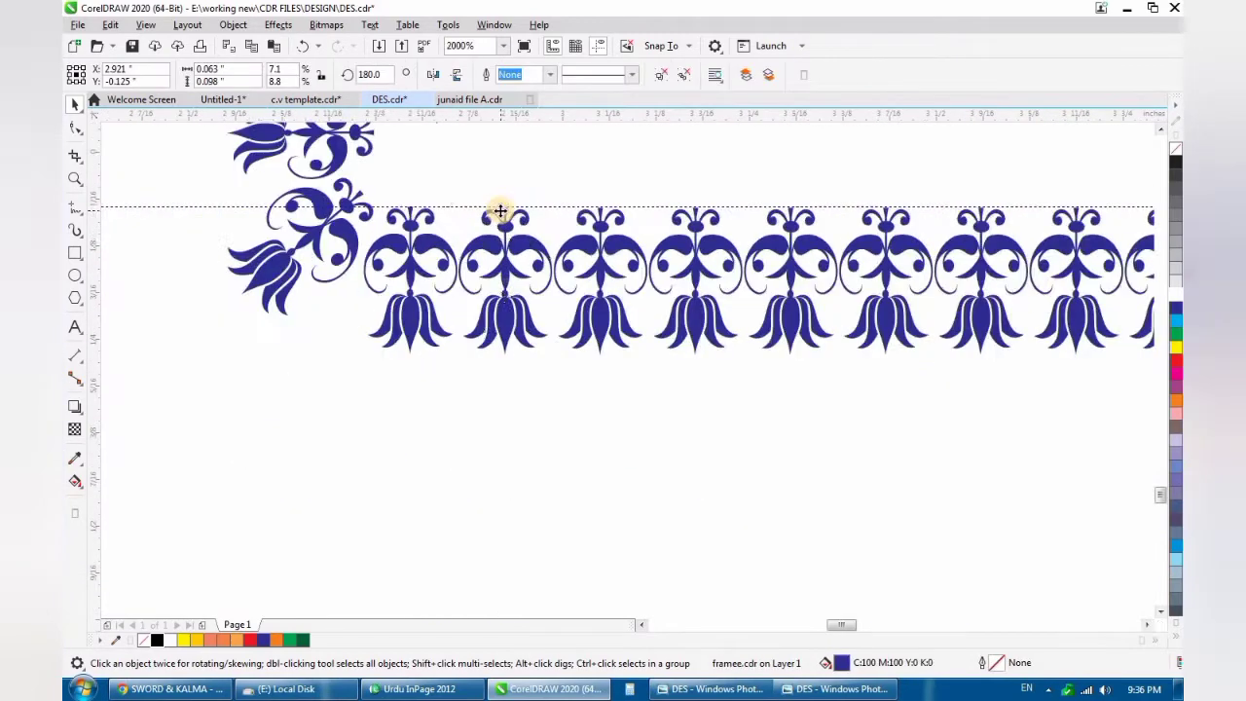
scroll(505, 210, "down", 1)
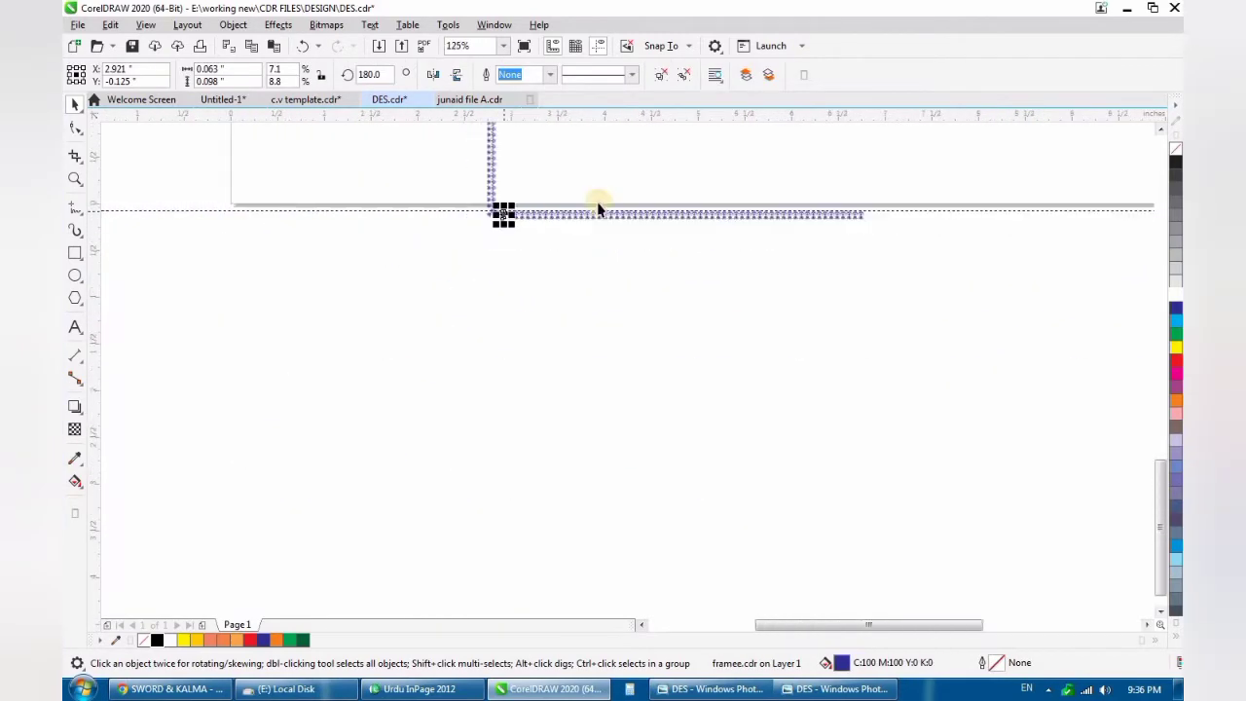
- Reselect the lower tulip row without its first corner tulip and fine-tune its position against the horizontal guideline
scroll(783, 205, "up", 1)
left_click_drag(987, 181, 218, 229)
scroll(218, 230, "up", 4)
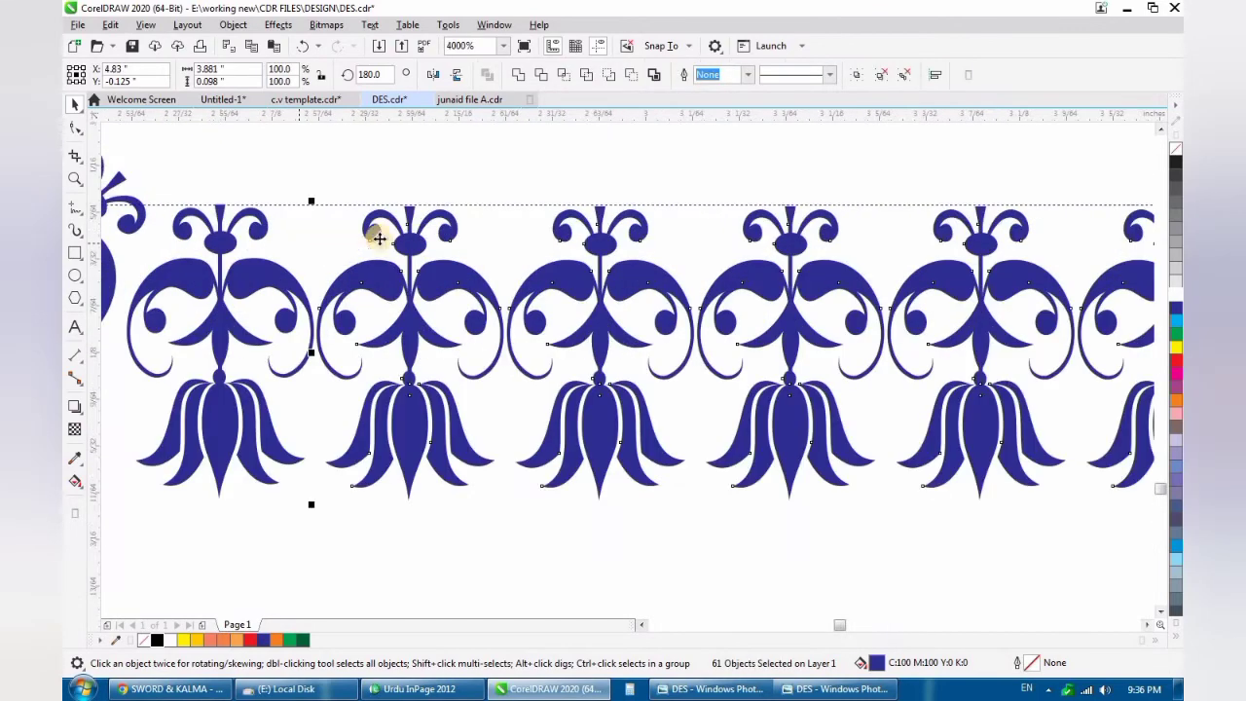
scroll(395, 220, "up", 3)
left_click_drag(501, 214, 507, 208)
scroll(466, 255, "down", 9)
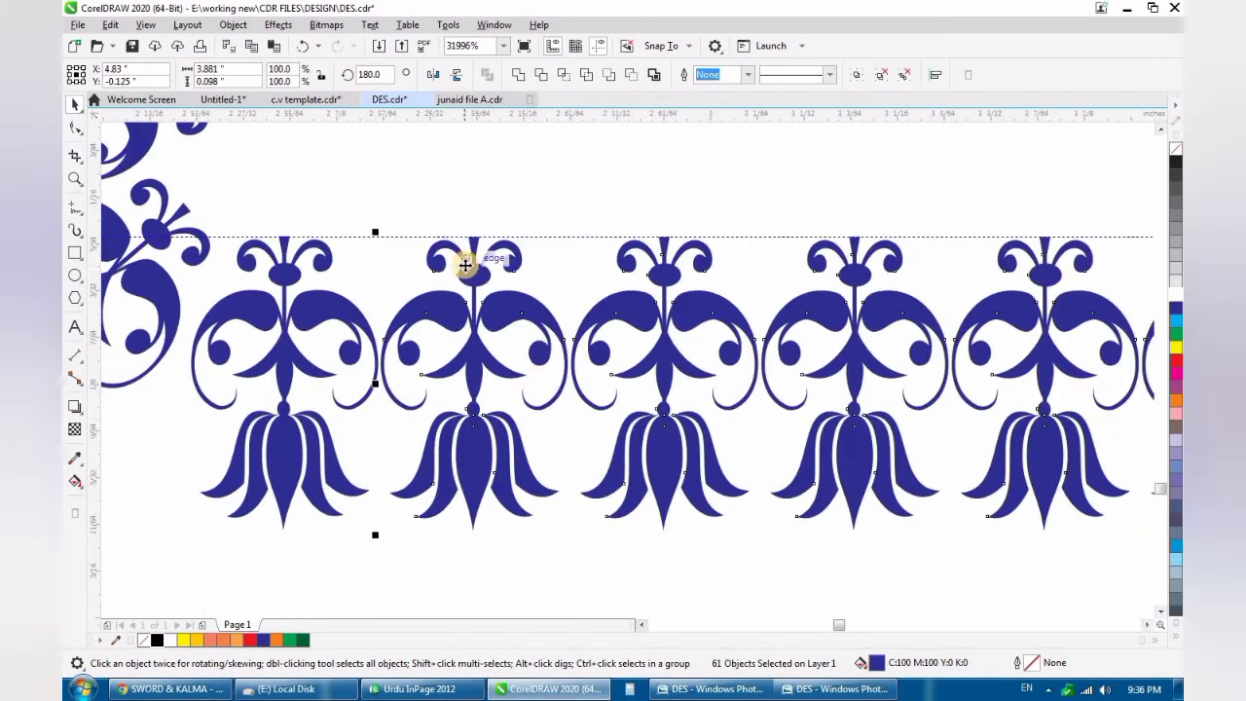
scroll(612, 232, "up", 1)
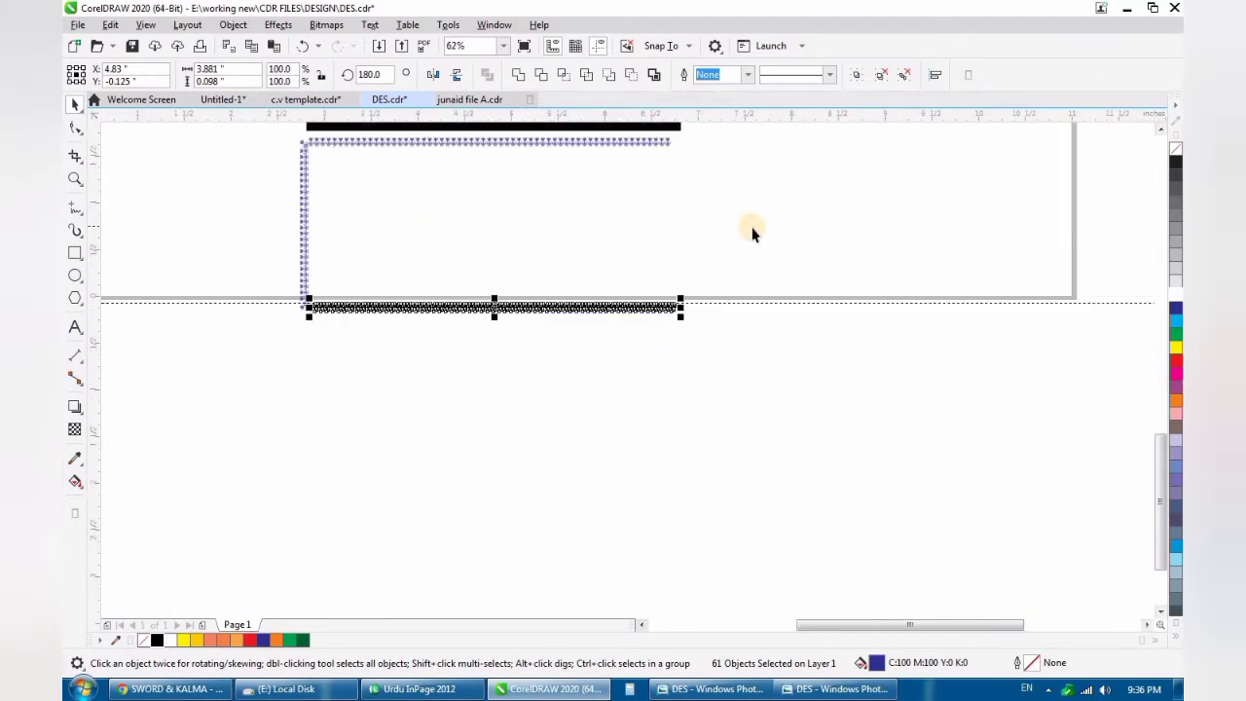
left_click(386, 240)
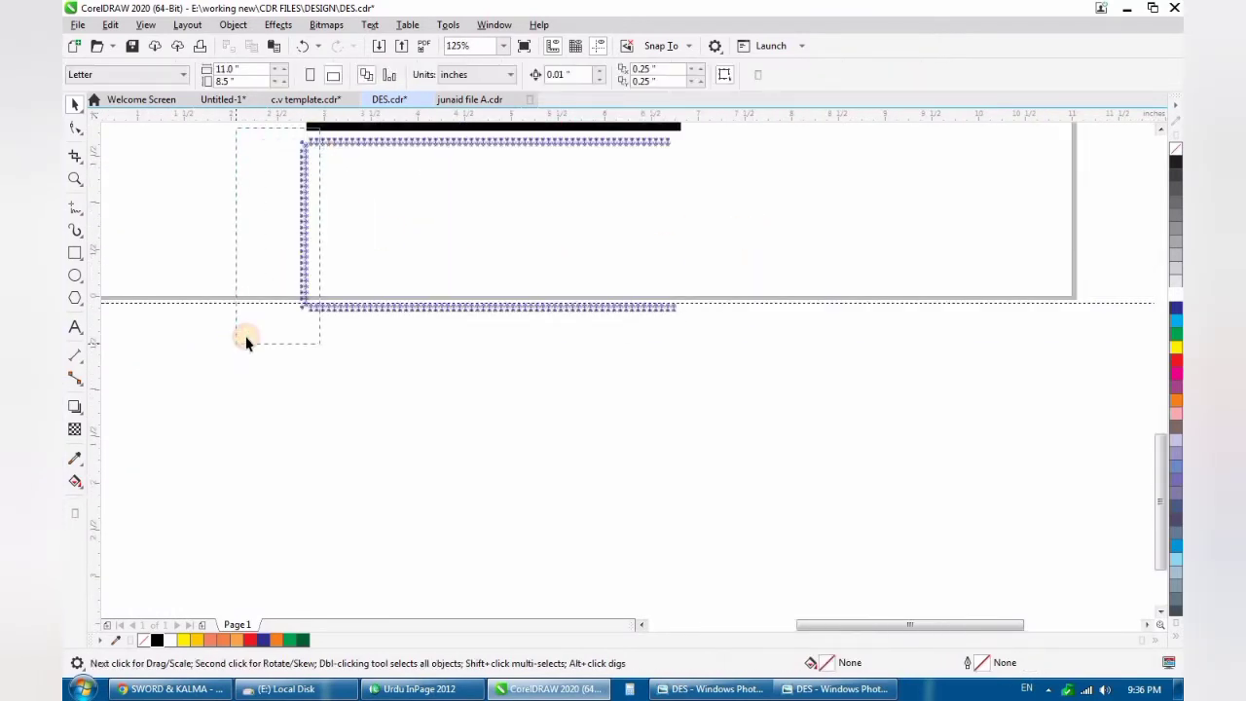
left_click_drag(245, 341, 243, 342)
left_click(342, 243)
scroll(314, 140, "up", 1)
left_click(326, 151)
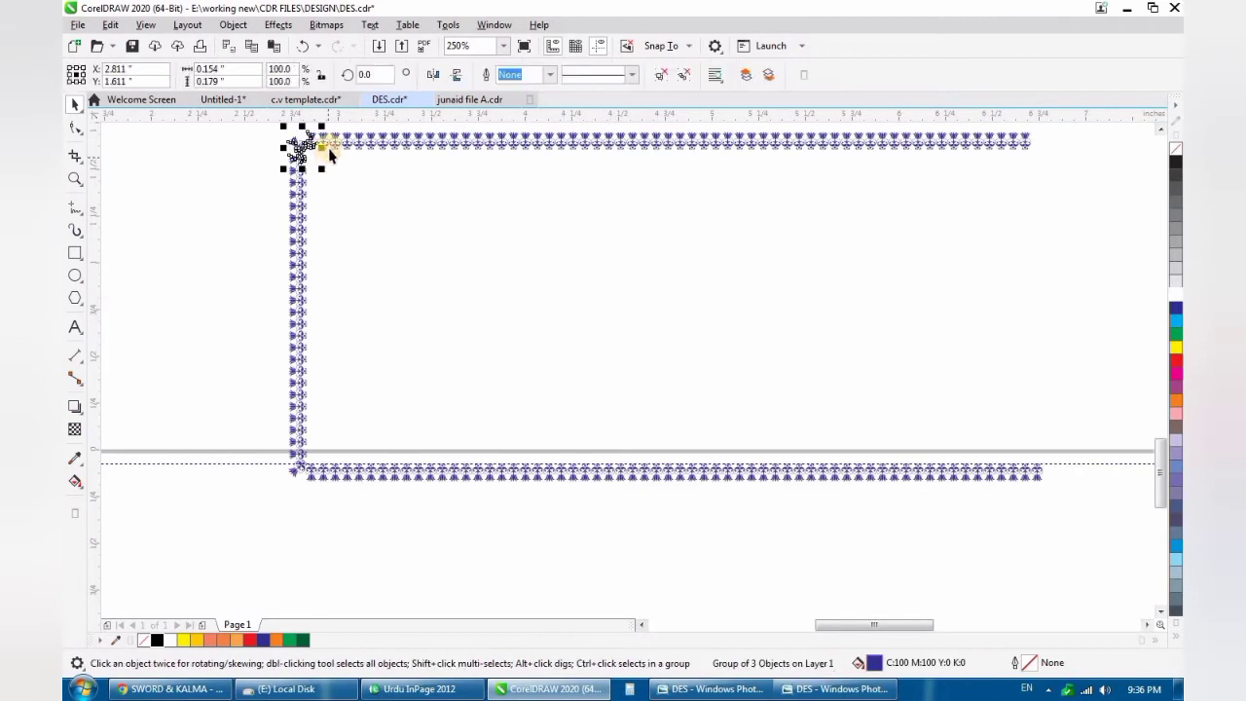
scroll(328, 169, "down", 1)
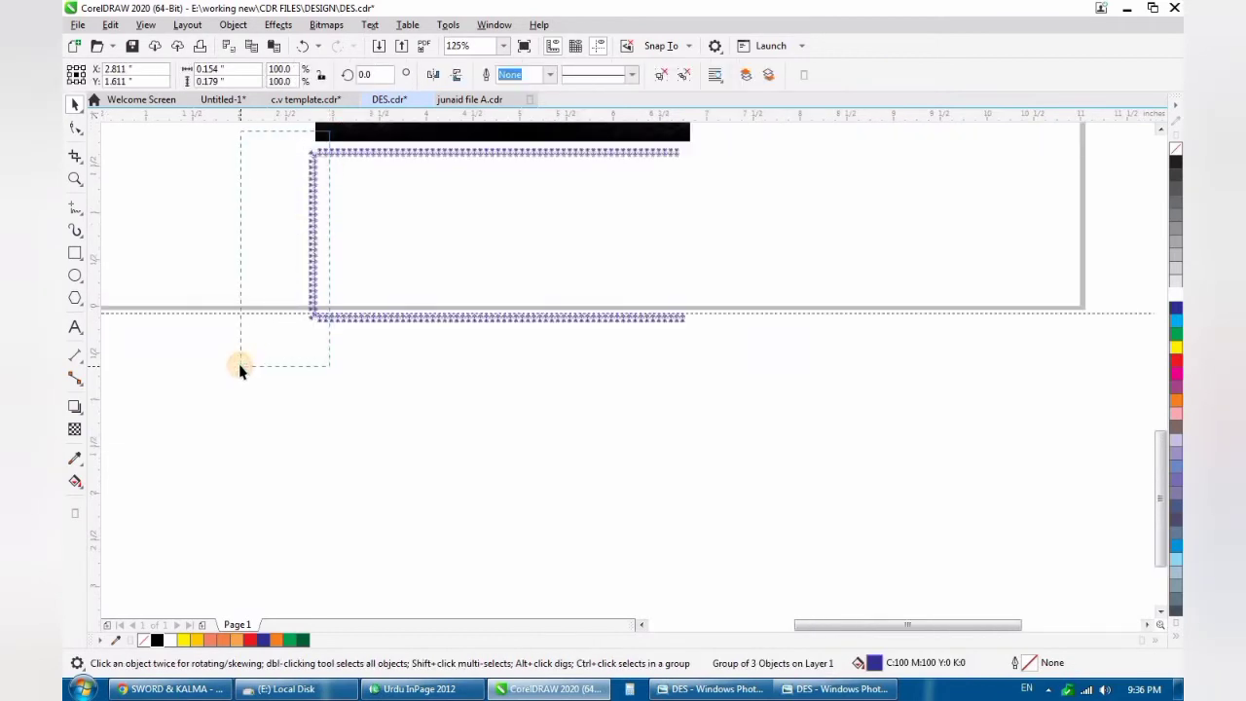
left_click_drag(329, 131, 239, 368)
left_click(302, 220)
scroll(301, 218, "up", 1)
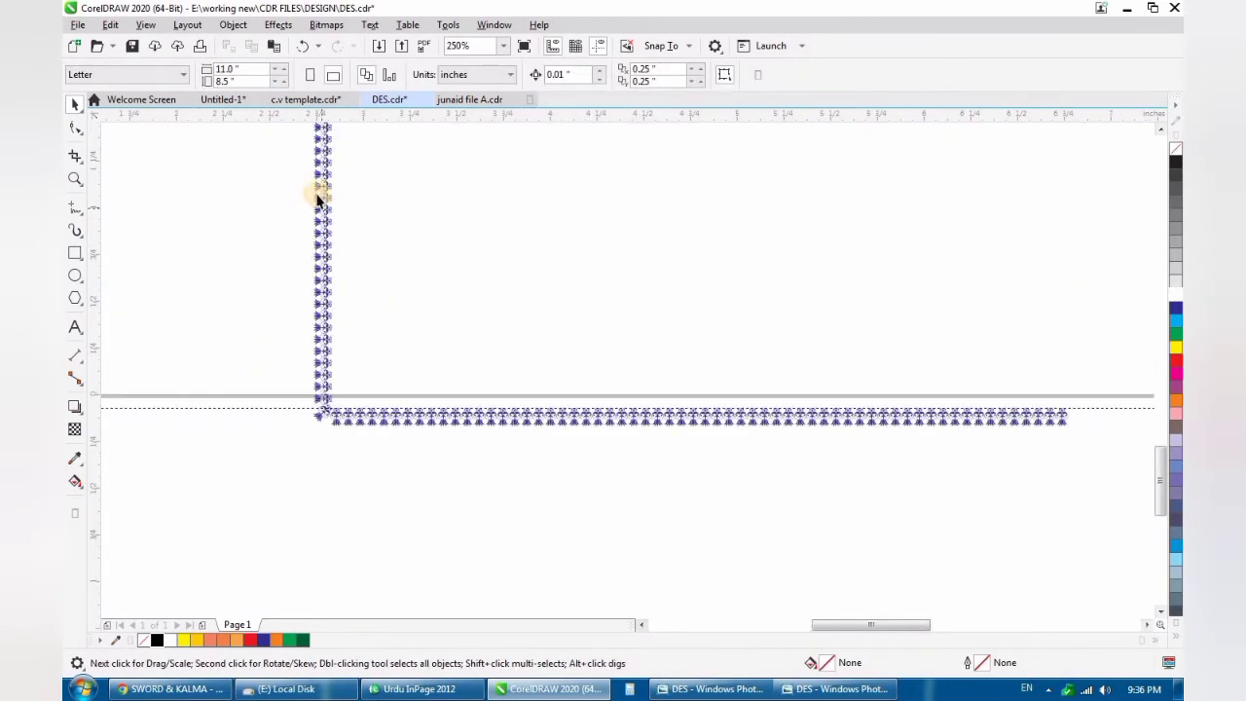
scroll(324, 199, "down", 1)
scroll(323, 157, "up", 1)
scroll(352, 172, "down", 1)
scroll(346, 140, "up", 1)
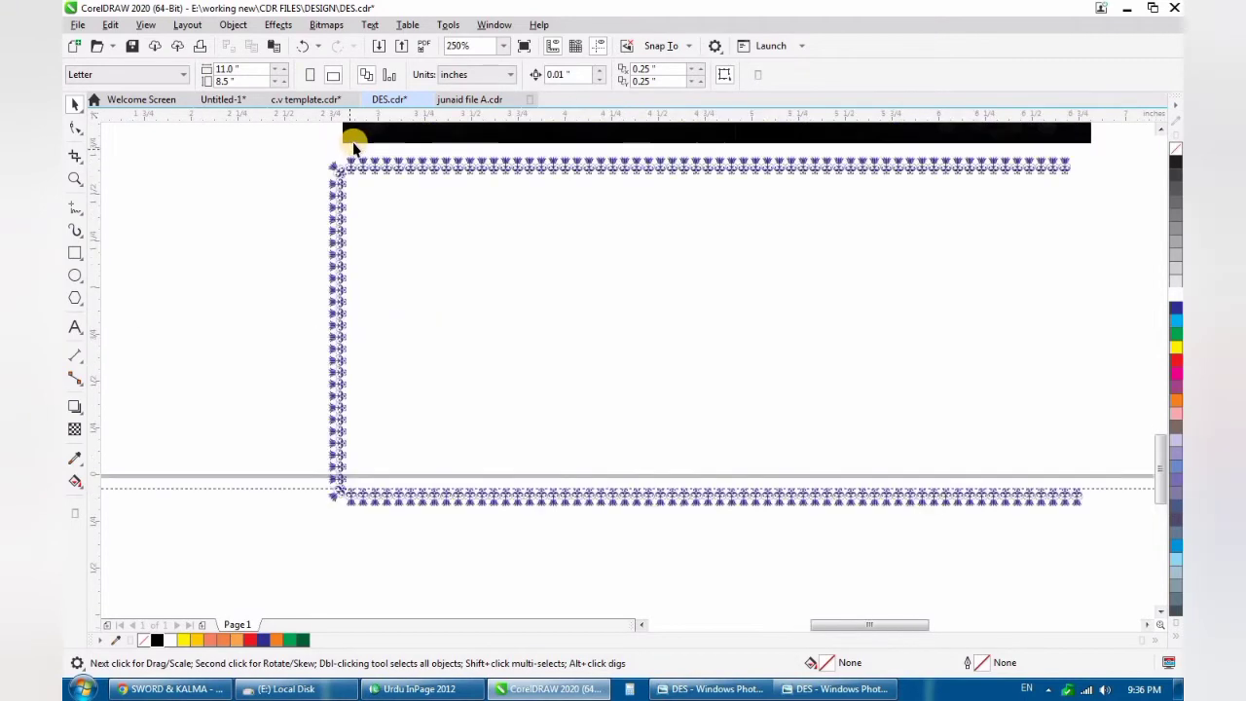
- Select the left tulip column with both corner groups, duplicate it beyond the rows' right ends, and mirror the copy horizontally
left_click_drag(232, 574, 231, 574)
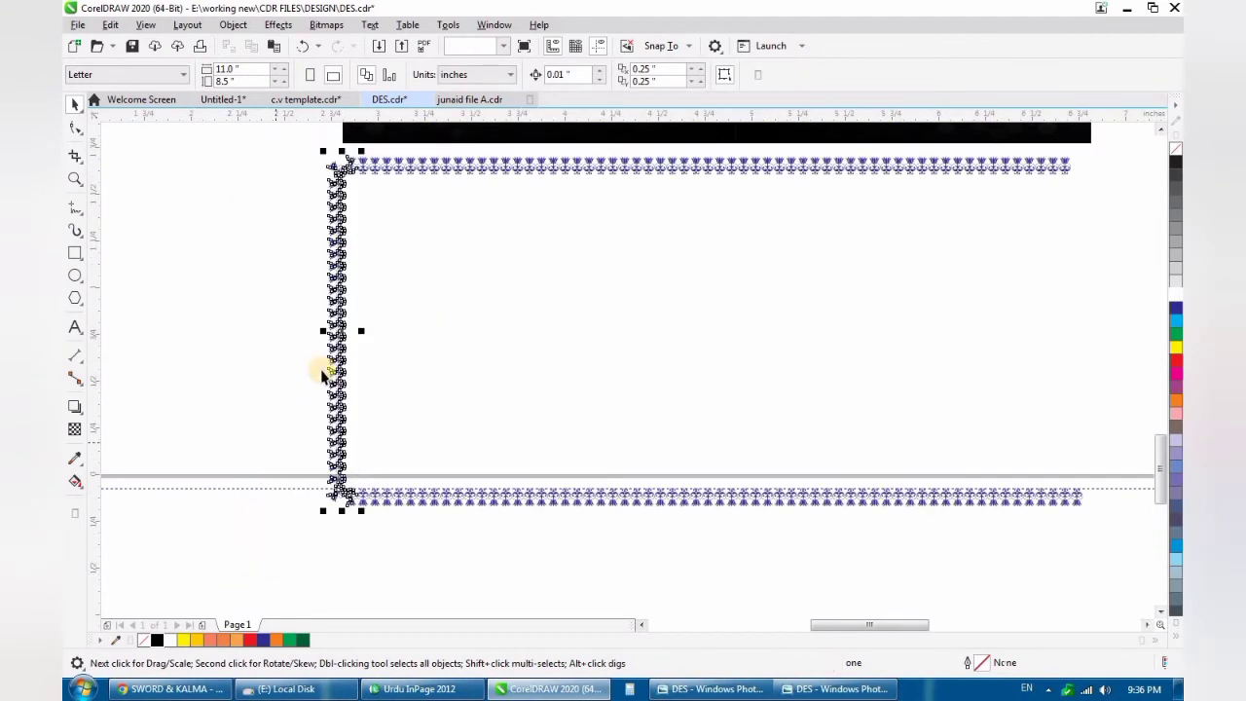
scroll(323, 366, "down", 1)
left_click_drag(331, 351, 717, 370)
scroll(717, 369, "up", 1)
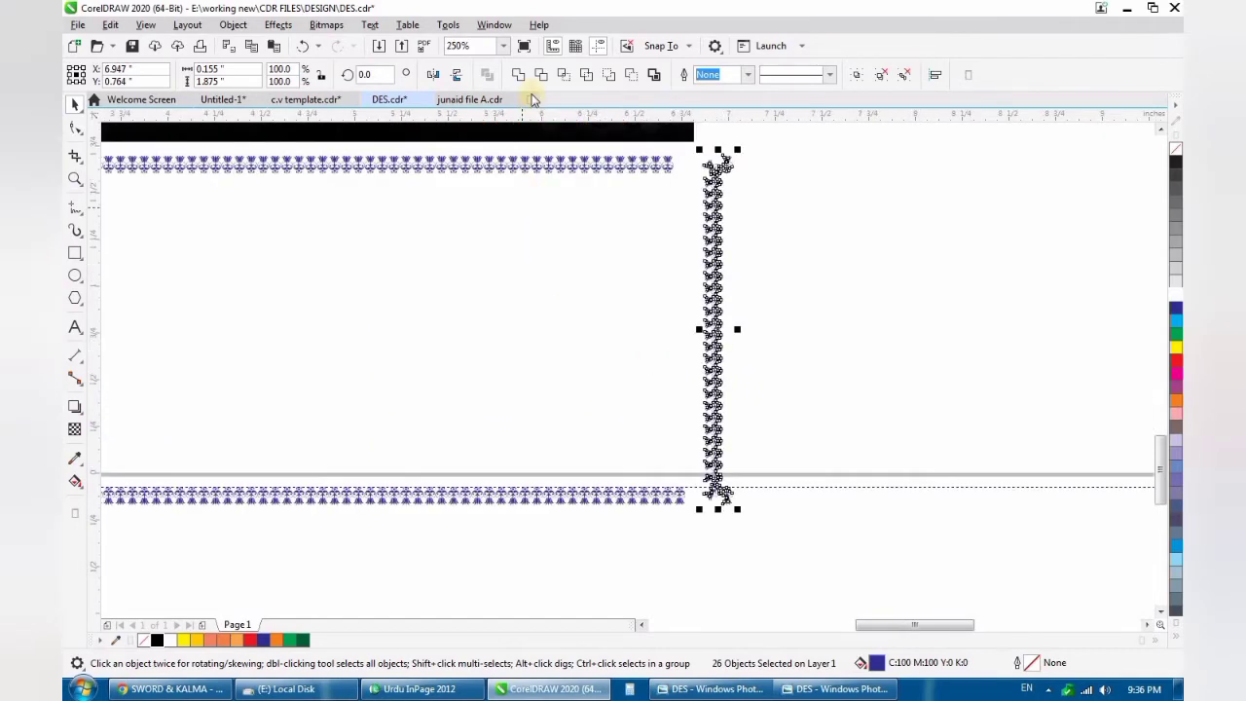
left_click(432, 78)
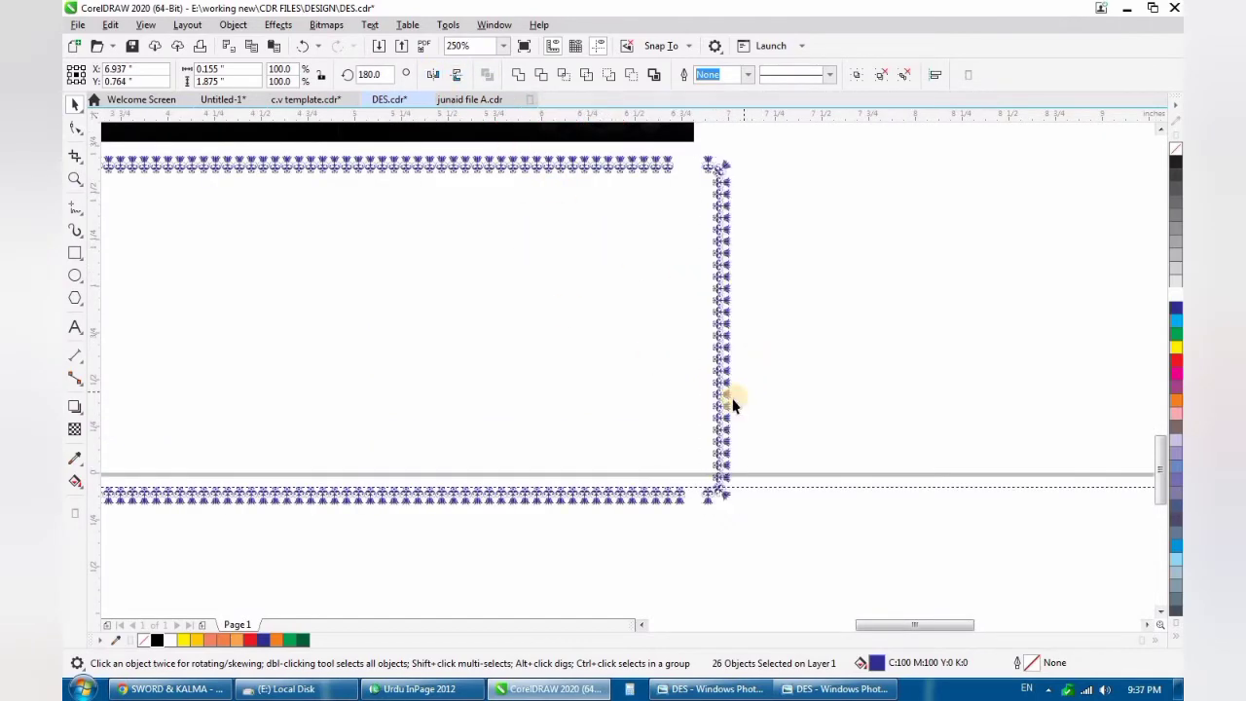
- Move the mirrored right column to about X 6.849 inches so its corner tulip adjoins the end of the lower row
key("Left")
scroll(694, 495, "up", 2)
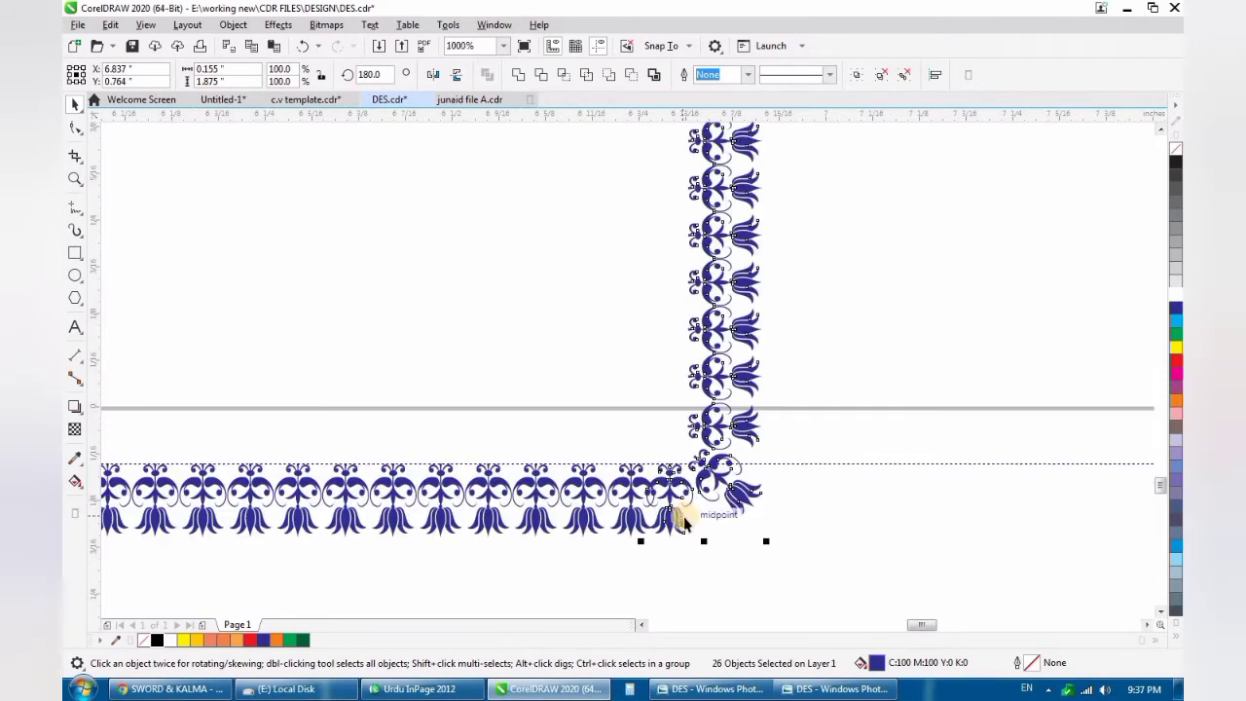
key("ctrl+Right")
scroll(661, 491, "up", 3)
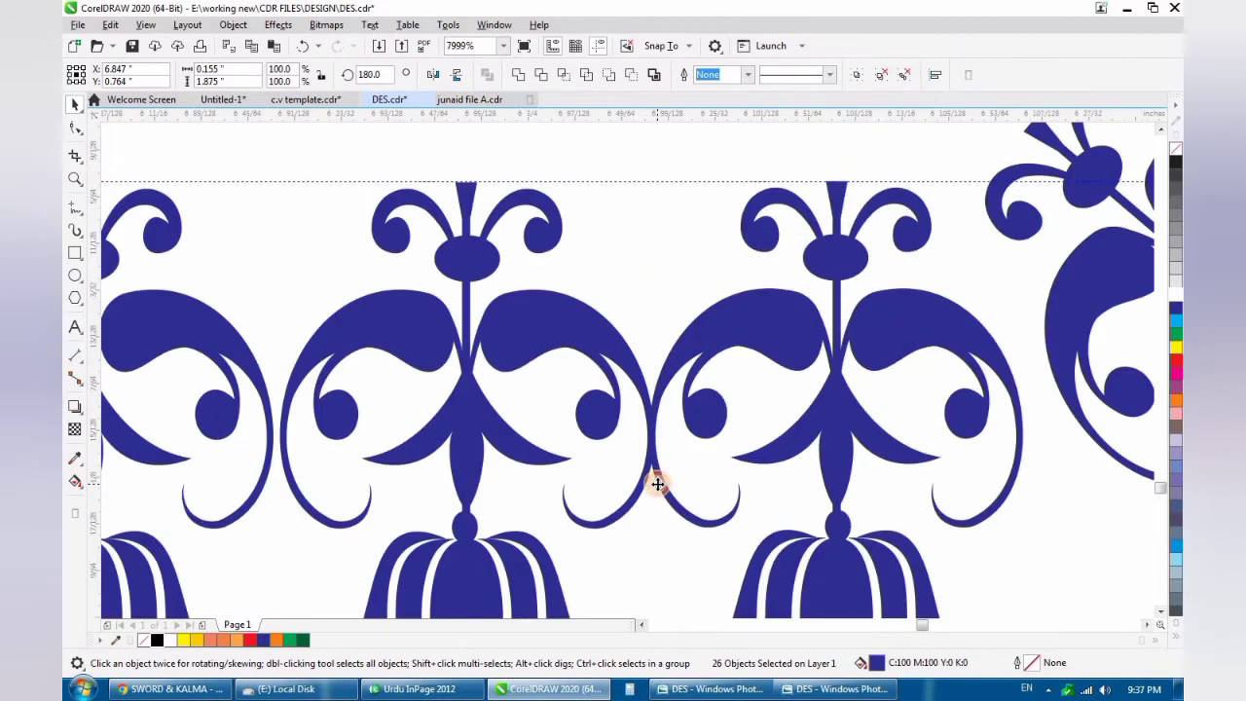
left_click_drag(665, 489, 665, 480)
scroll(665, 480, "down", 4)
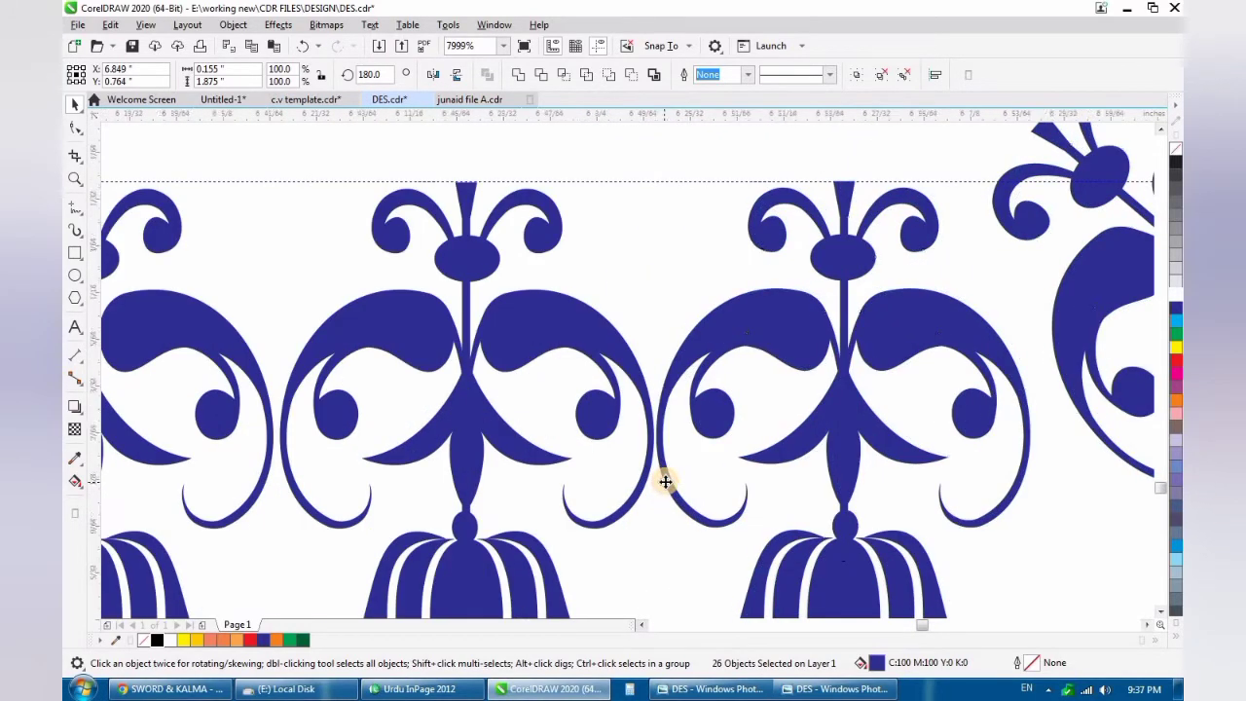
- Fill the gap in the upper row before the right corner with a tulip at about X 6.739, Y 1.652 inches
scroll(666, 481, "down", 1)
scroll(668, 136, "up", 4)
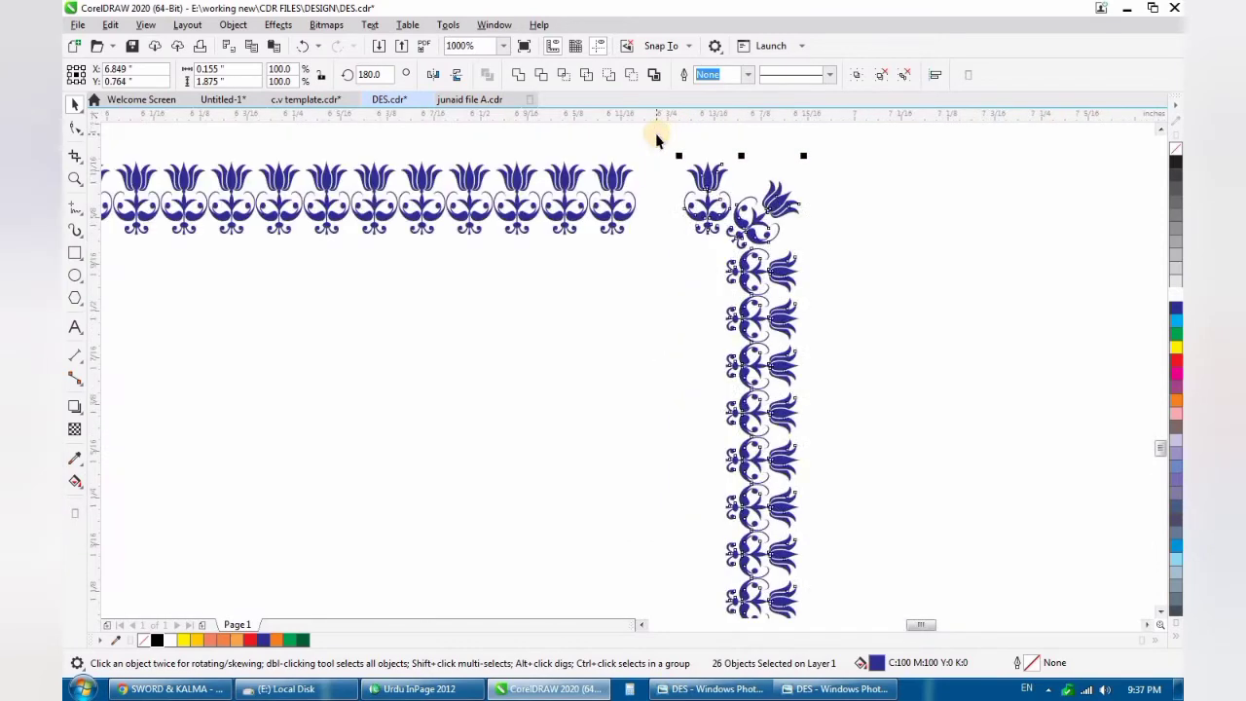
left_click_drag(486, 416, 665, 421)
scroll(645, 401, "down", 6)
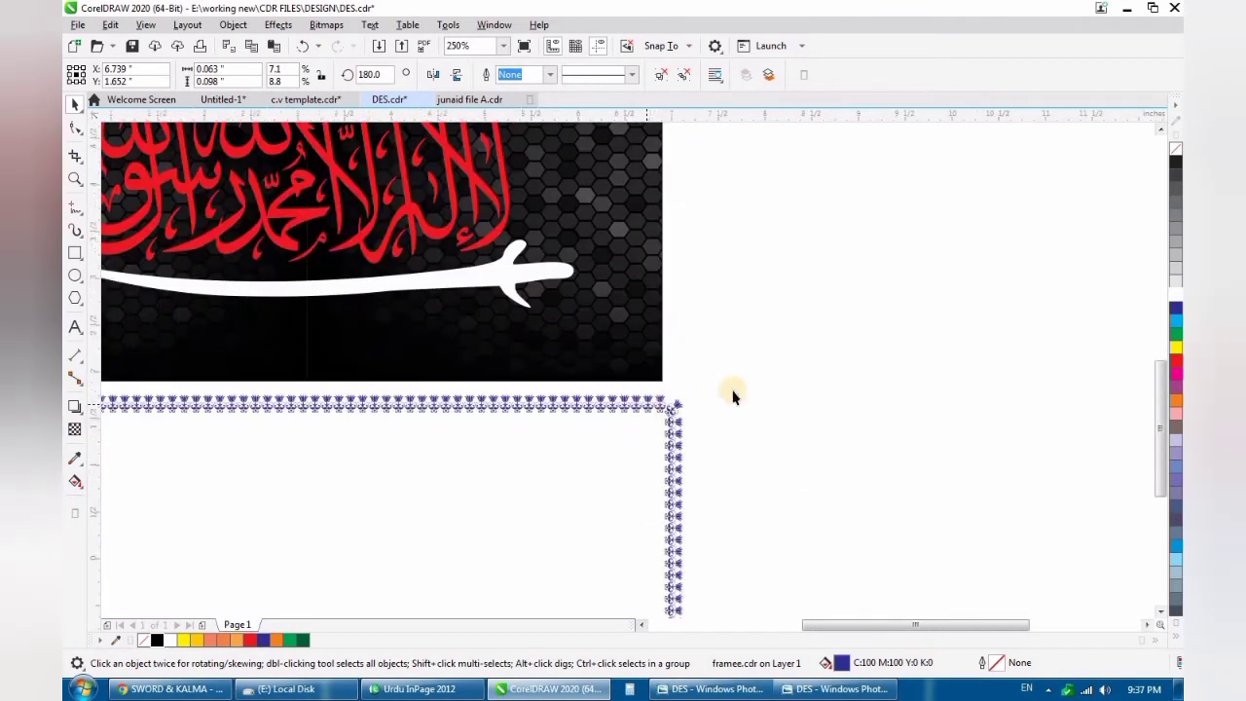
left_click(773, 379)
scroll(774, 379, "down", 1)
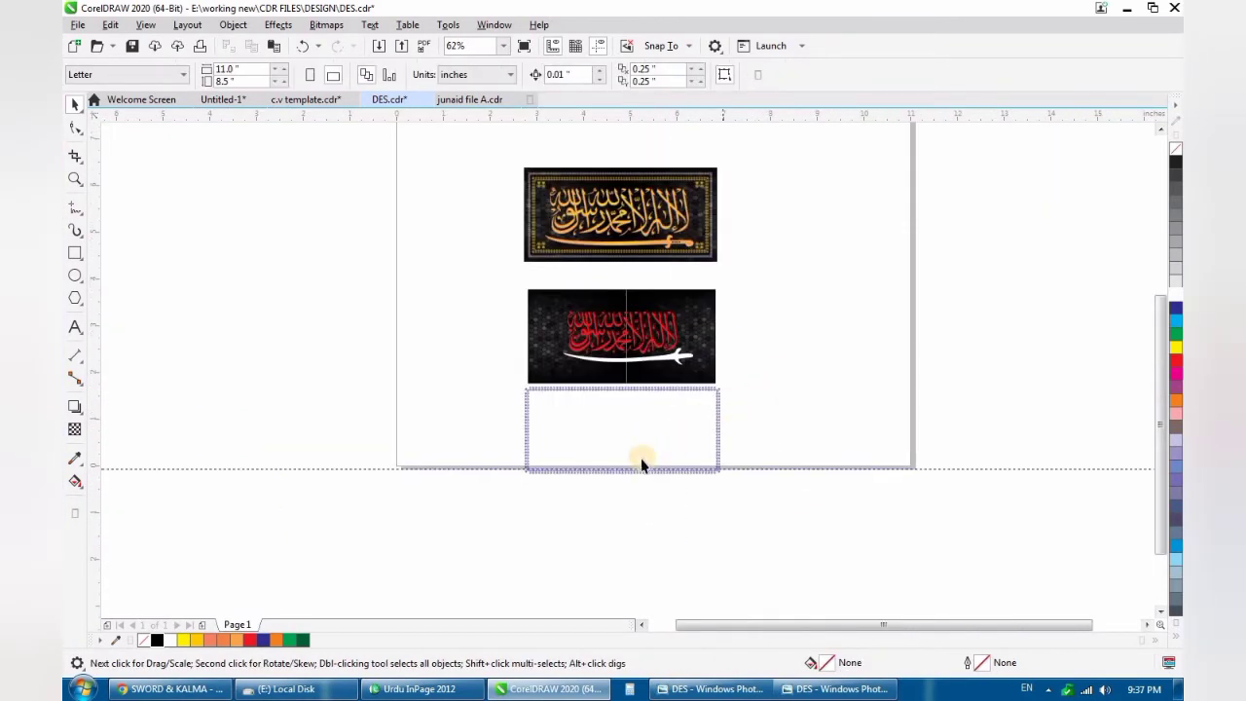
- Select and group the complete tulip border, and scale it proportionally about its centre to about 3.859 × 1.726 inches
scroll(626, 471, "up", 1)
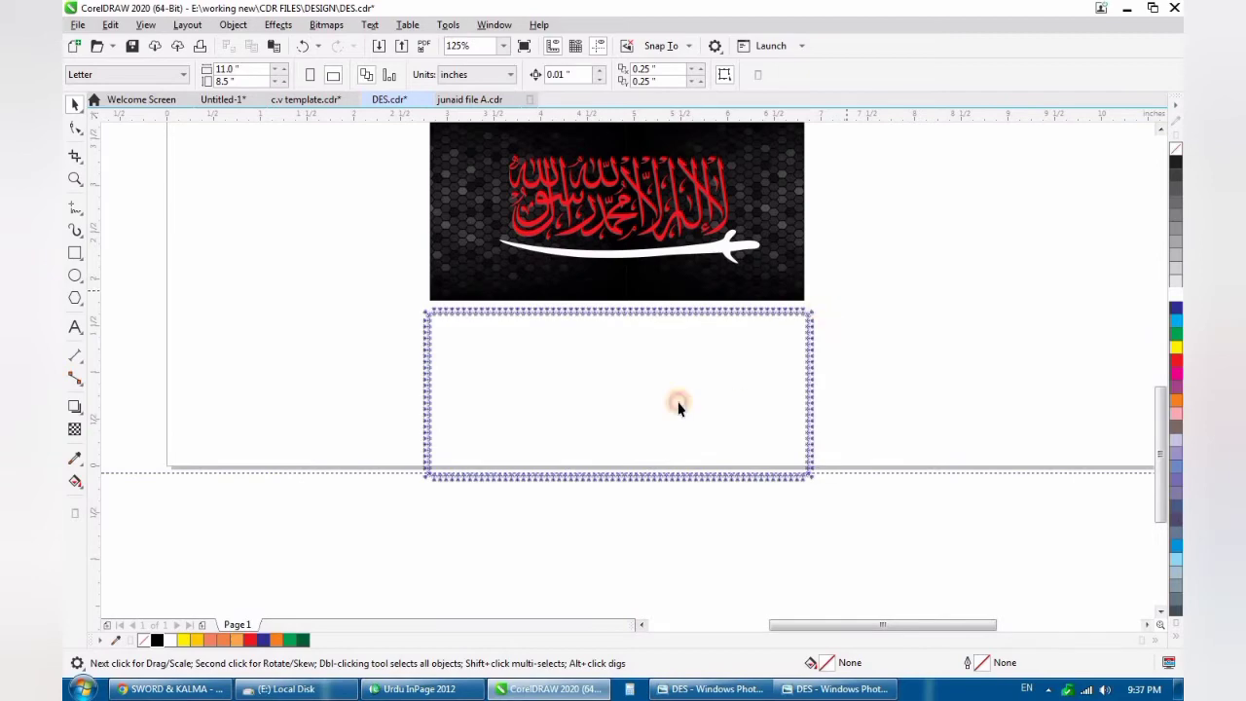
left_click_drag(414, 516, 411, 511)
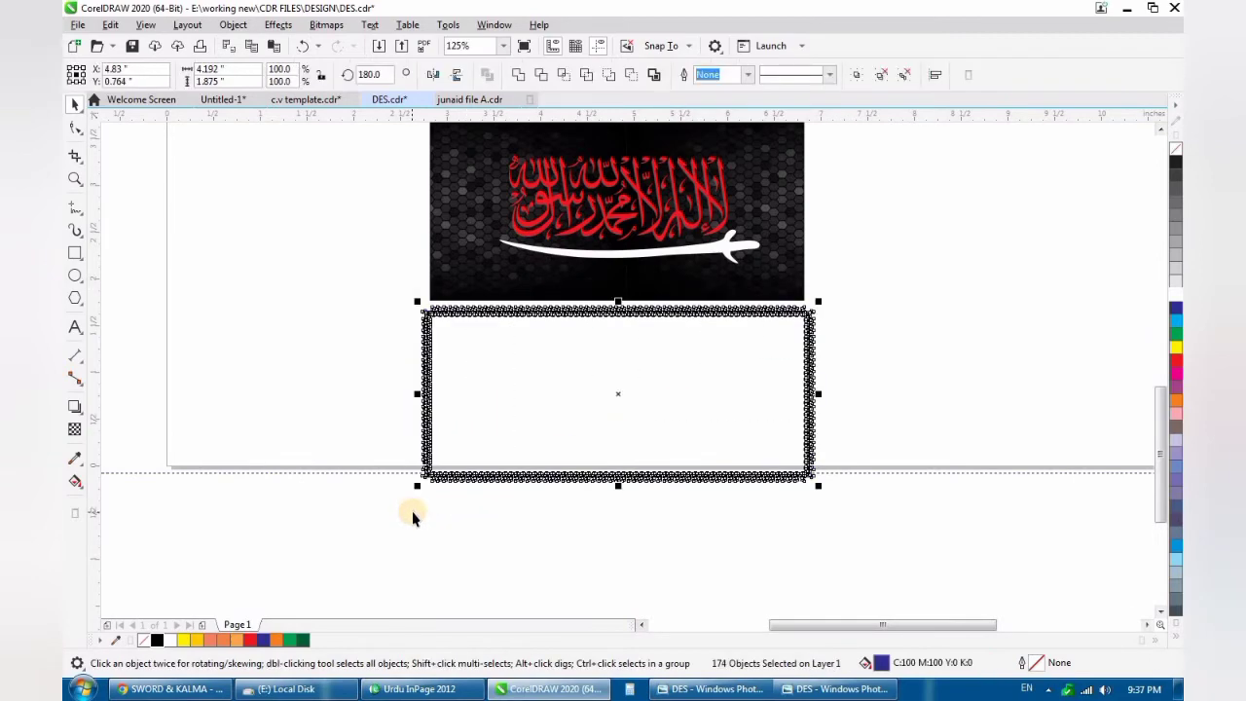
key("ctrl+g")
scroll(808, 486, "up", 1)
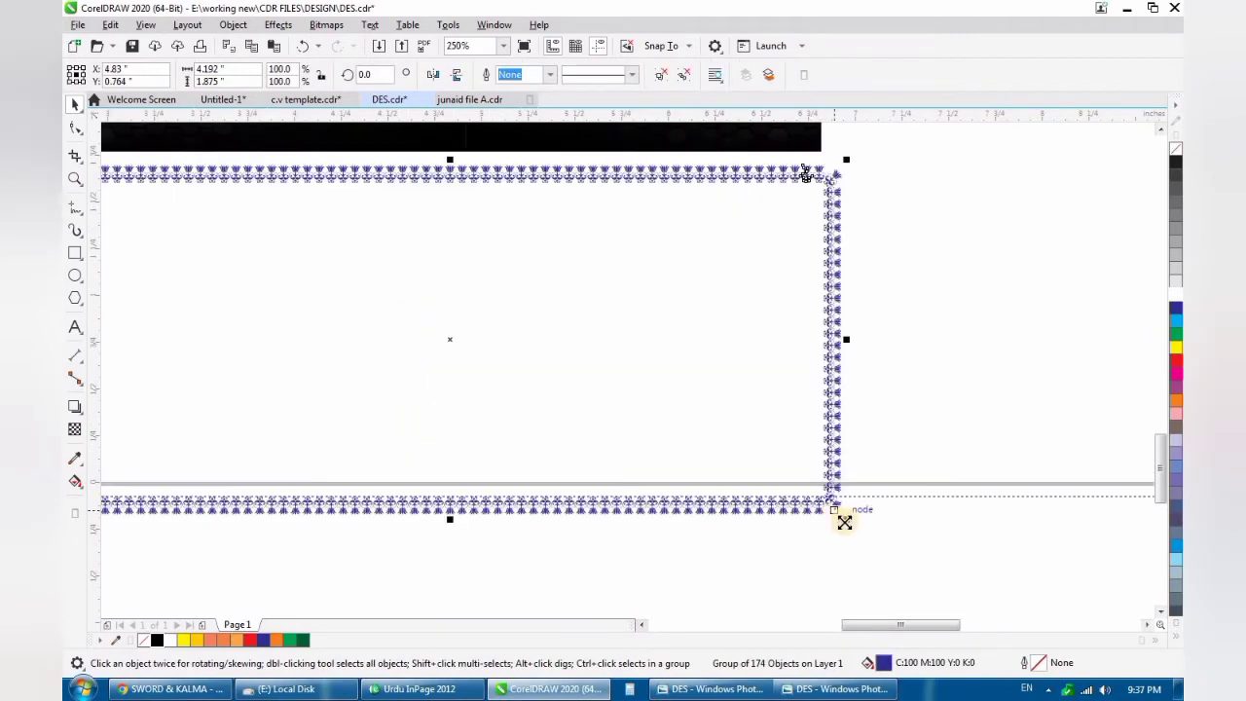
left_click_drag(832, 523, 710, 486)
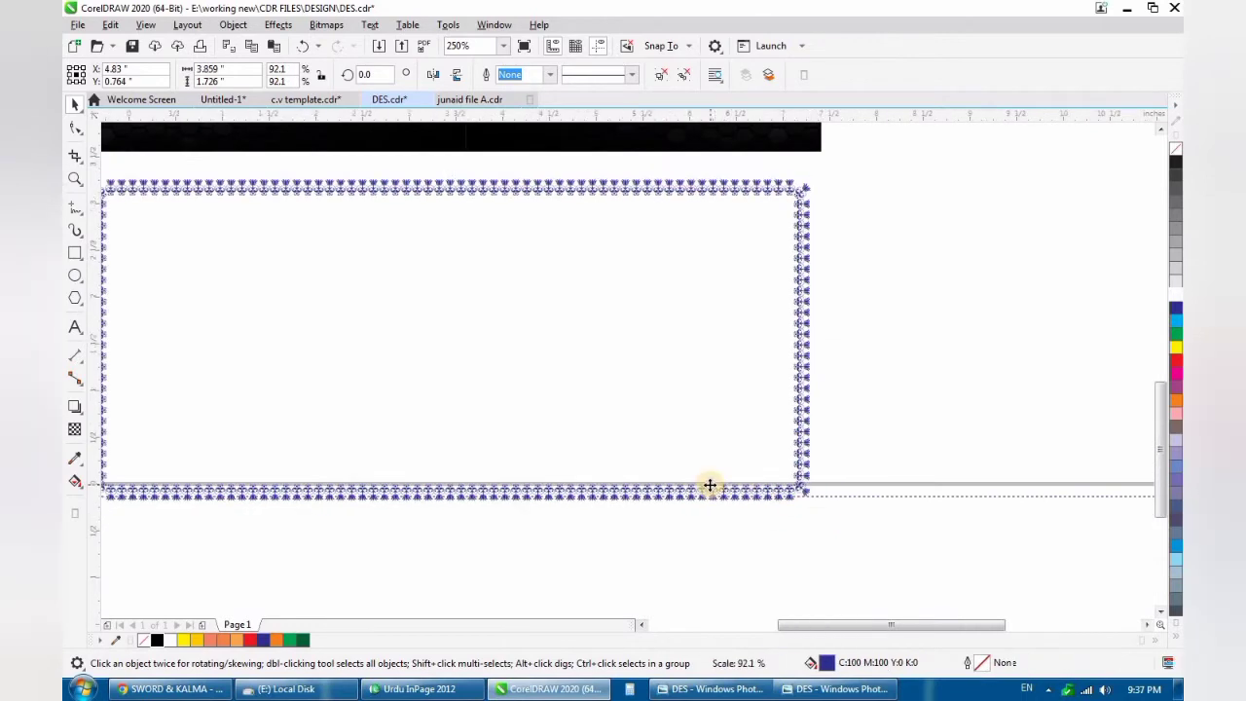
- Select the border together with the black hexagon background and centre it on the background horizontally and vertically
scroll(710, 484, "down", 1)
left_click(430, 292, "shift")
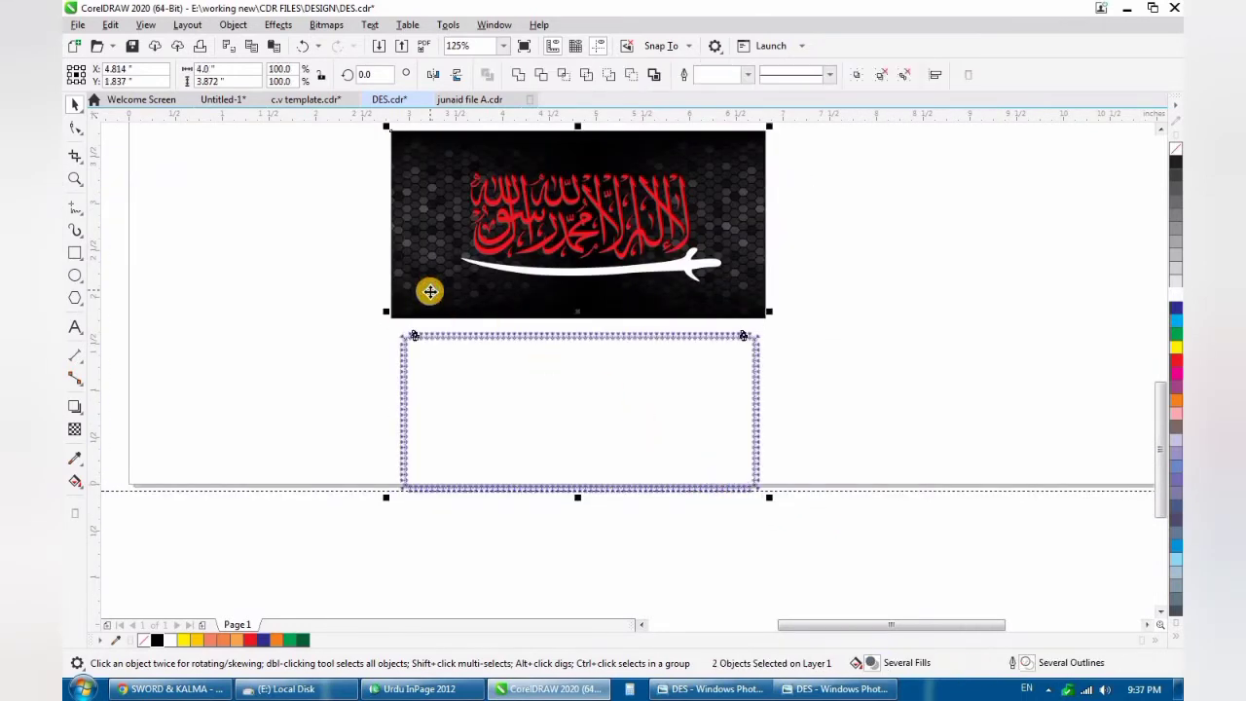
key("c")
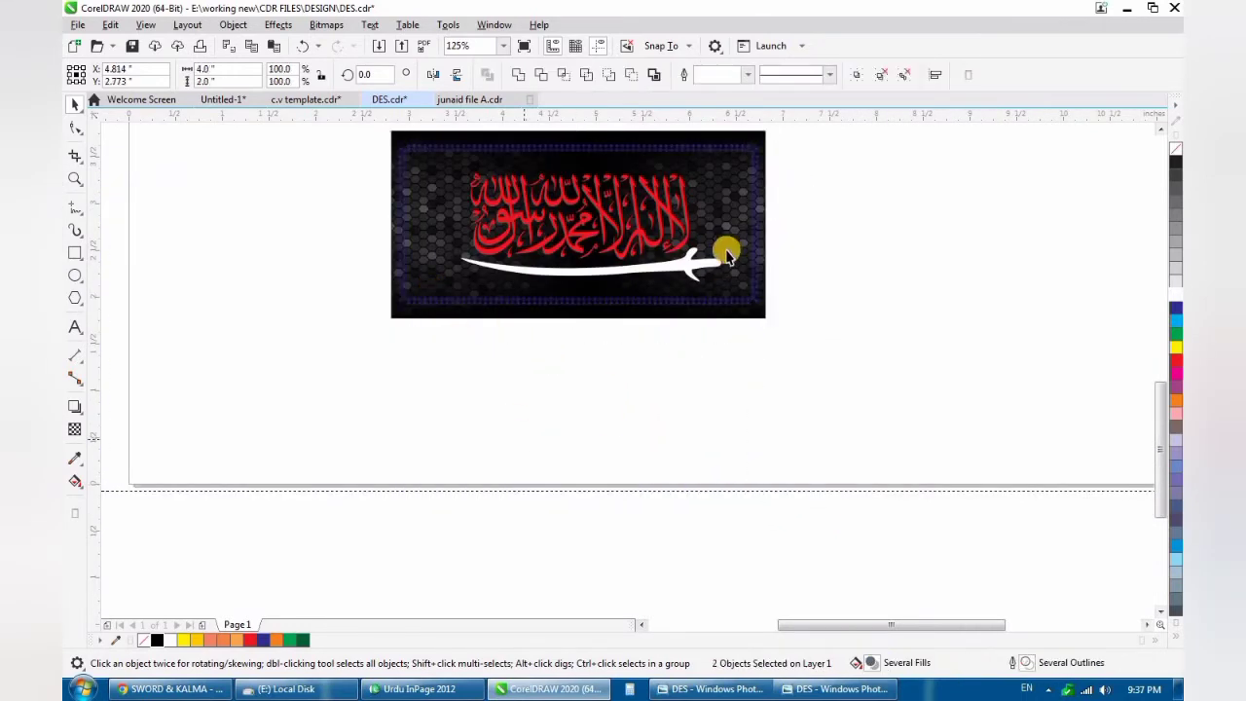
key("Escape")
scroll(710, 282, "down", 2)
scroll(730, 229, "up", 4)
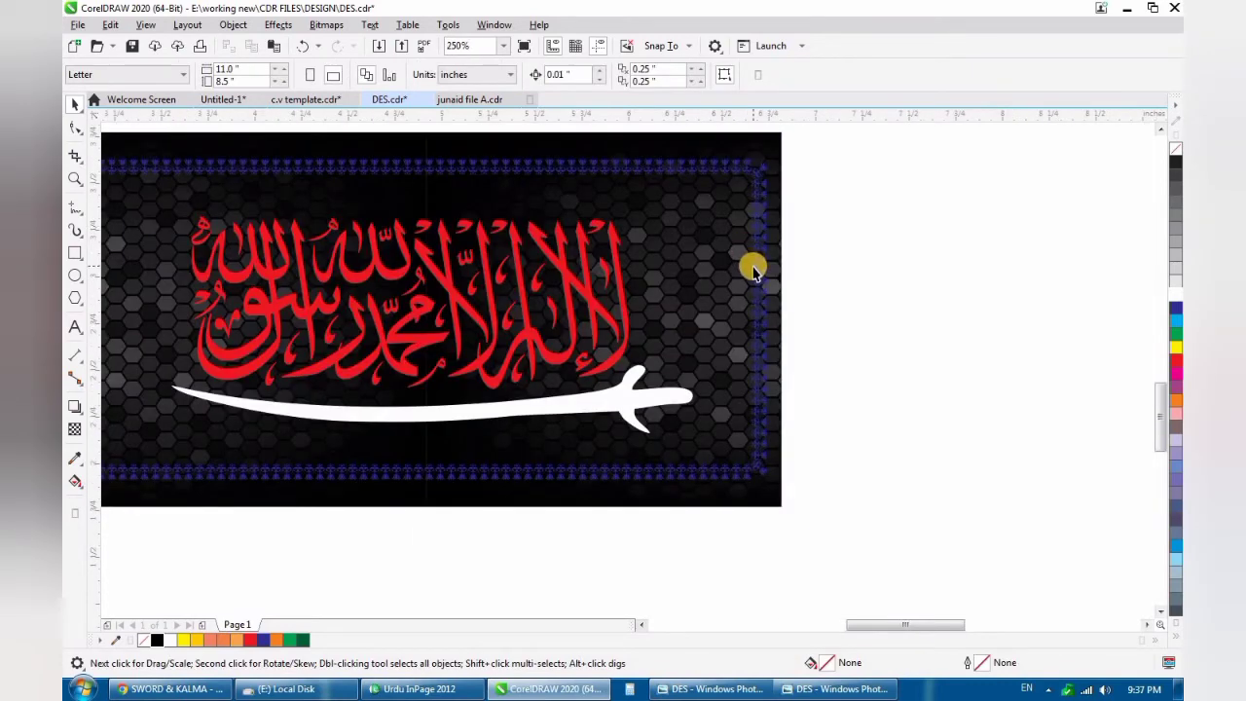
- Fill the tulip border with yellow (C0 M0 Y100 K0) and scale it proportionally to about 3.882 × 1.737 inches
left_click(762, 282)
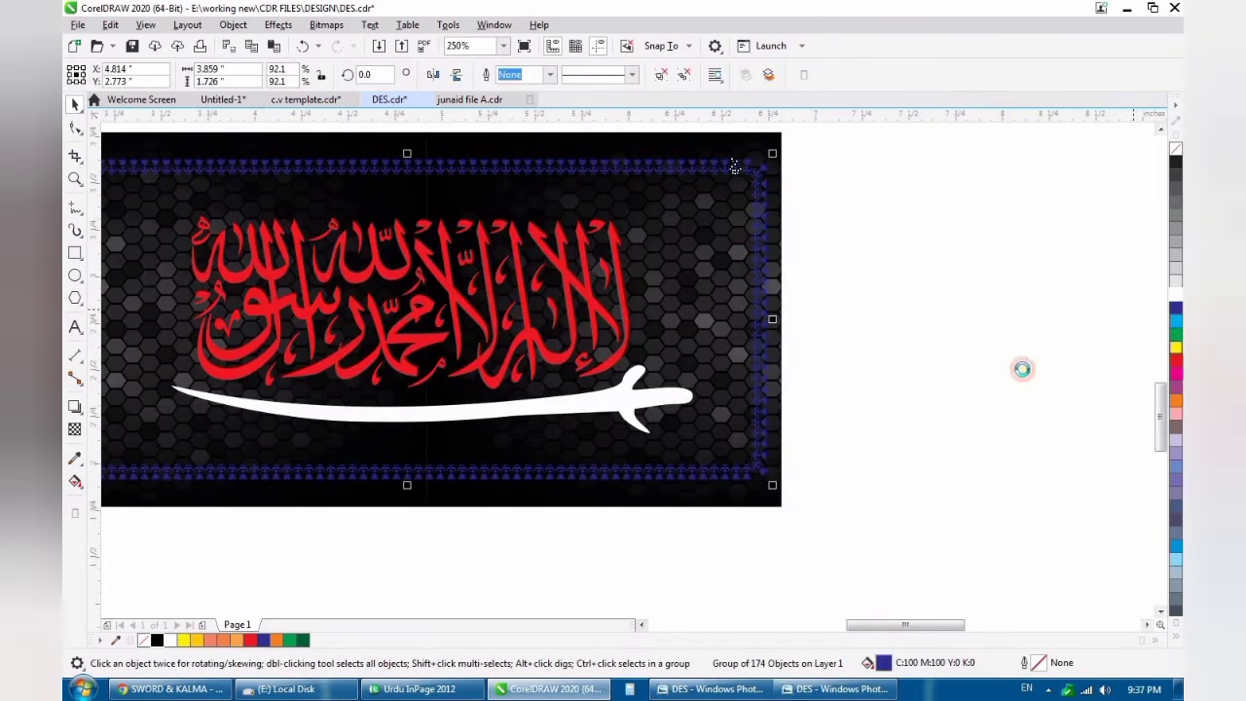
scroll(763, 488, "up", 1)
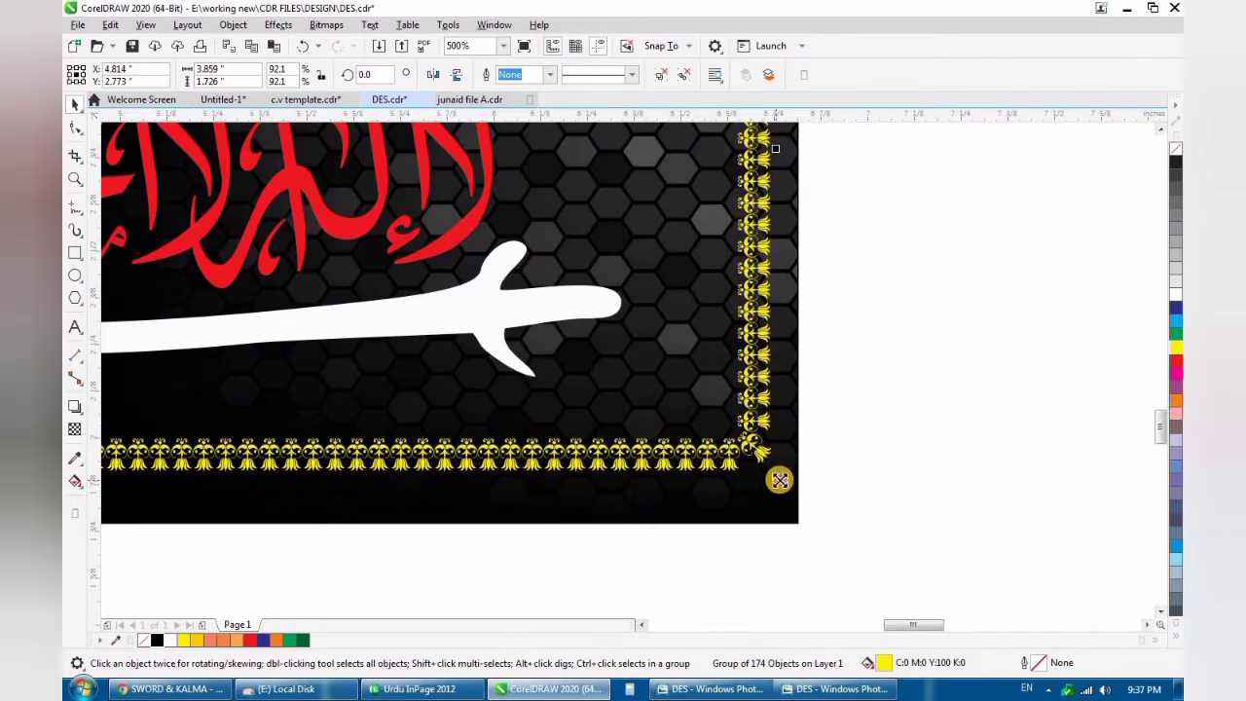
scroll(889, 418, "down", 3)
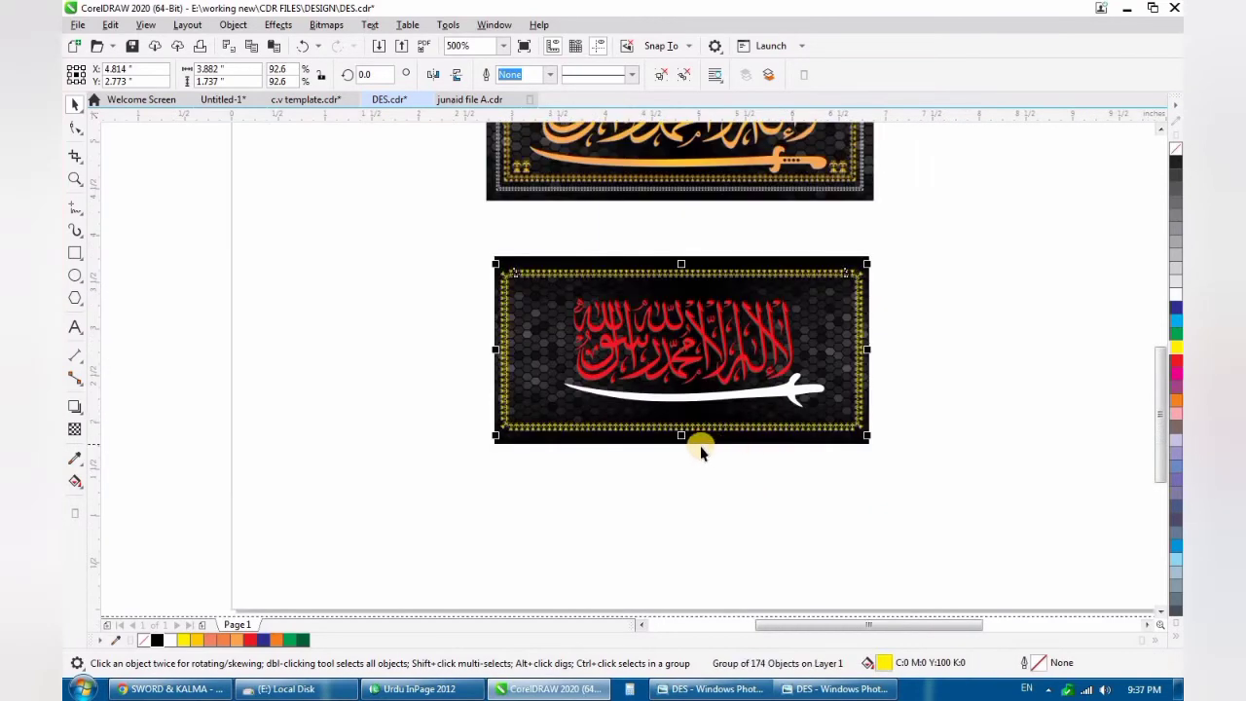
scroll(699, 450, "up", 1)
- Stretch the yellow border vertically about its centre to a height of about 1.84 inches and deselect it
left_click_drag(662, 423, 663, 438)
scroll(599, 445, "down", 1)
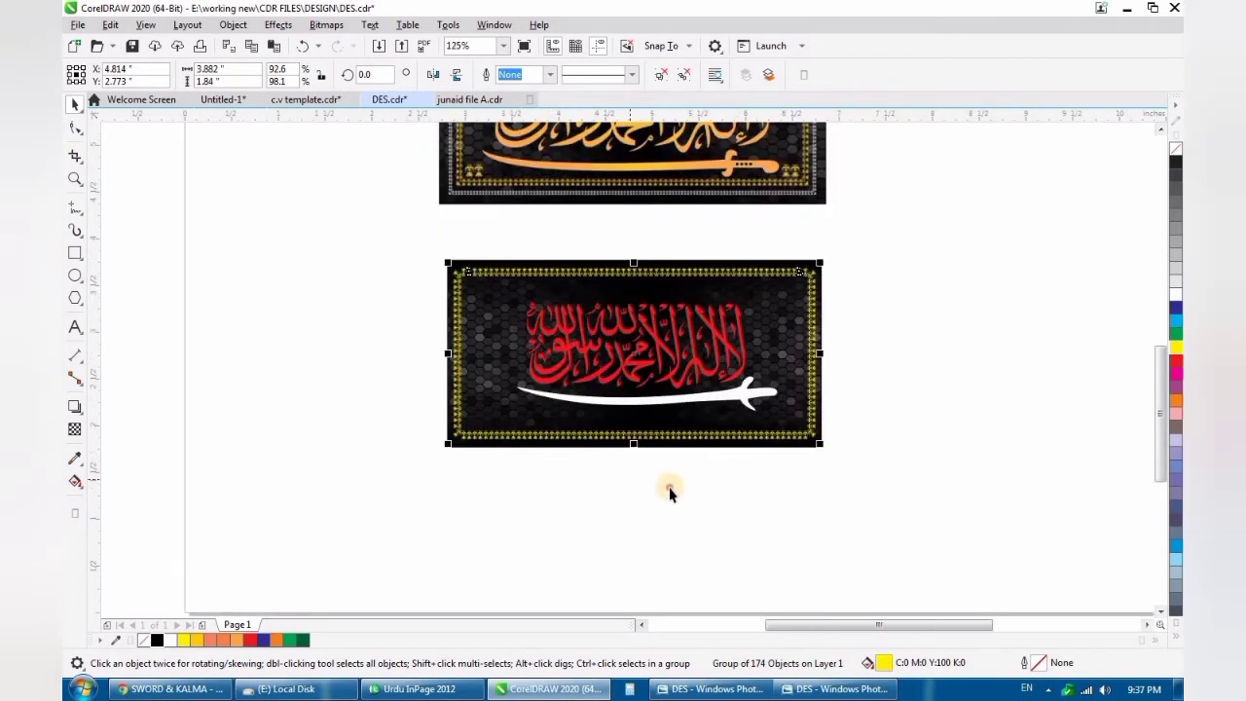
key("Escape")
scroll(545, 289, "up", 1)
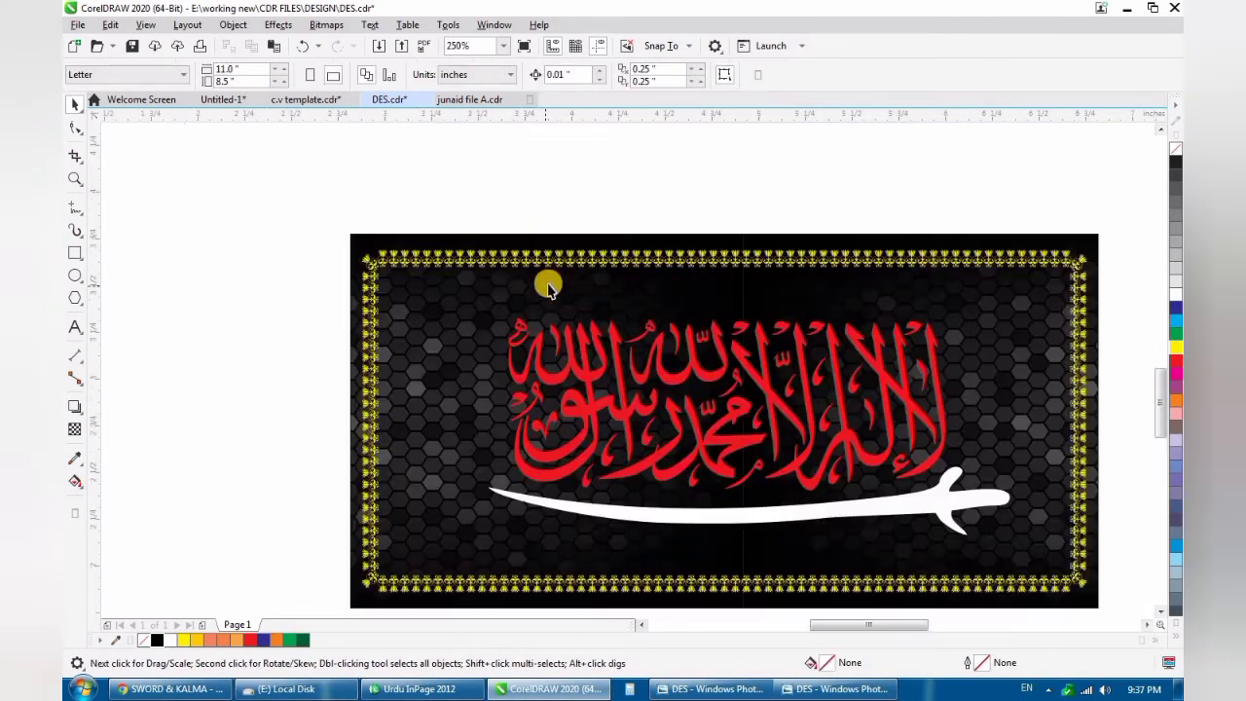
- Ungroup the border and try placing a single tulip just inside its upper-left corner at about X 3.046, Y 3.427 inches
left_click(438, 290)
scroll(448, 300, "down", 1)
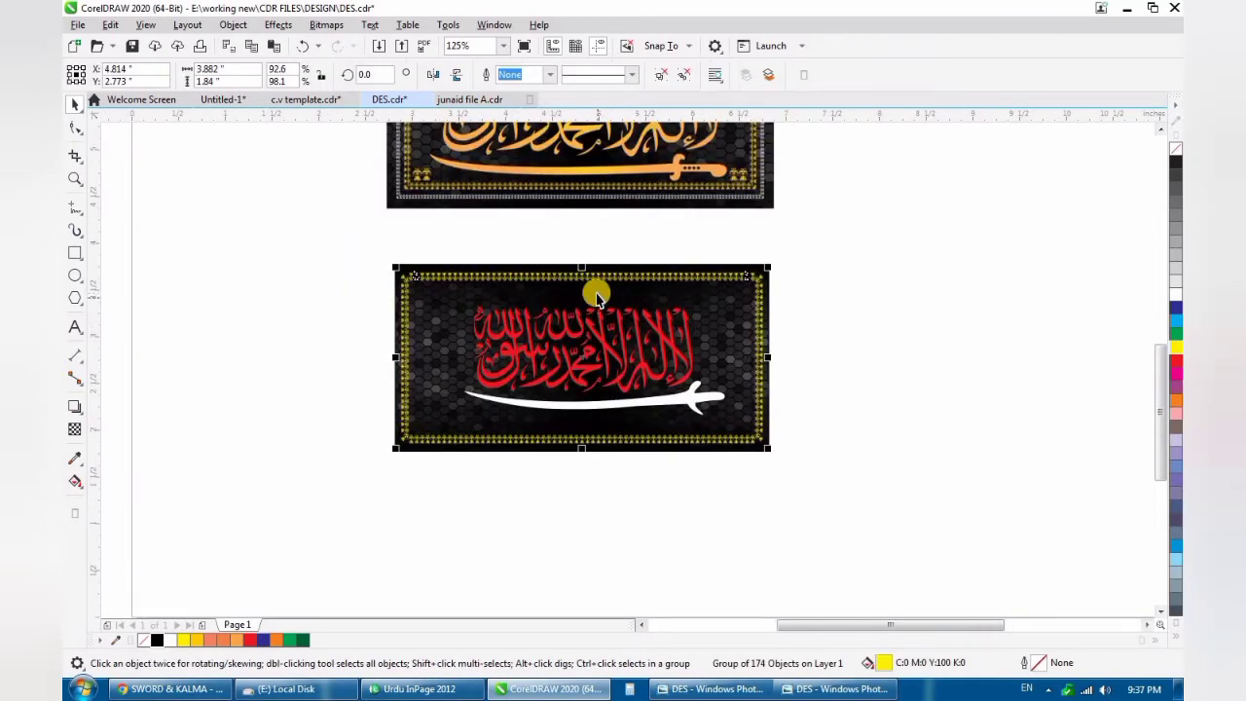
scroll(581, 296, "up", 1)
scroll(473, 300, "down", 1)
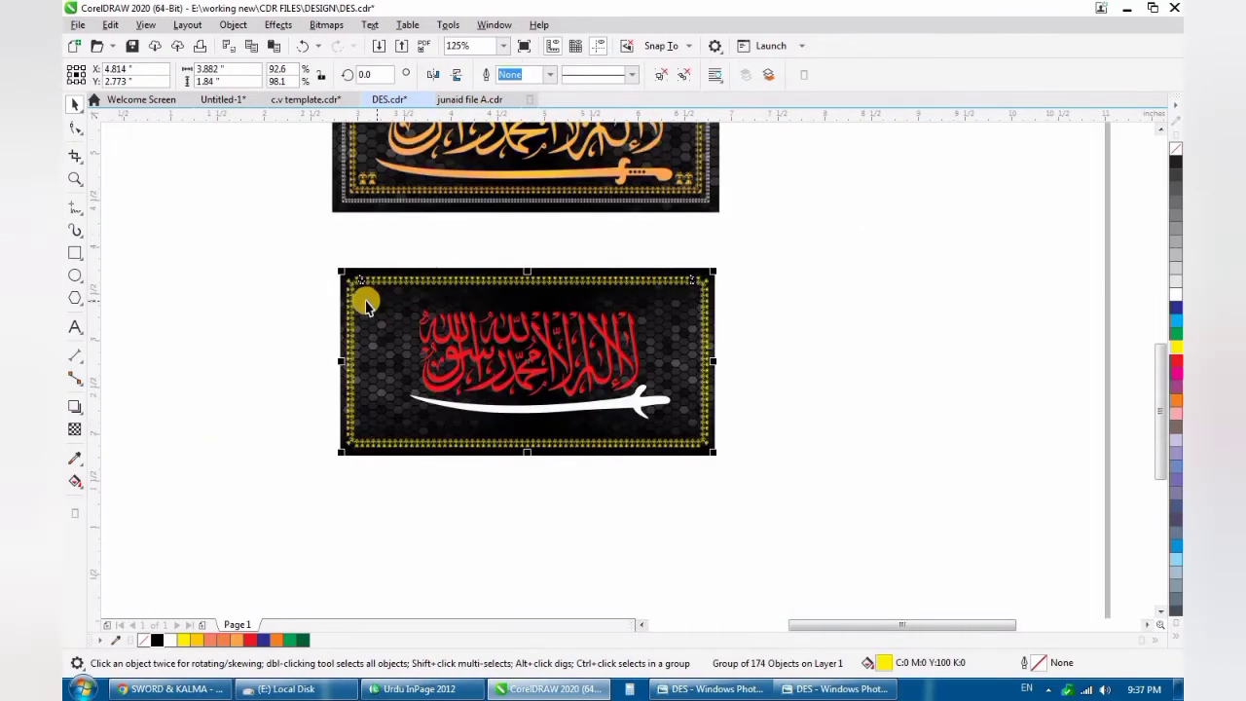
scroll(366, 306, "up", 2)
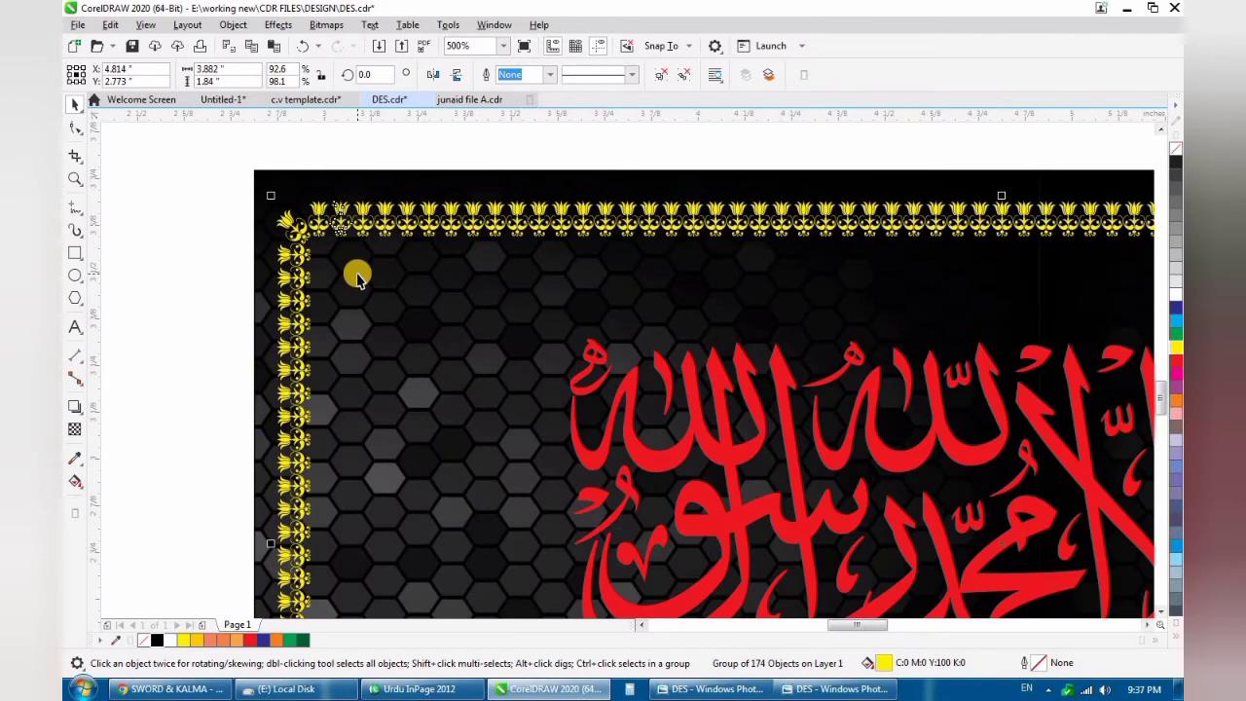
left_click(297, 230, "ctrl")
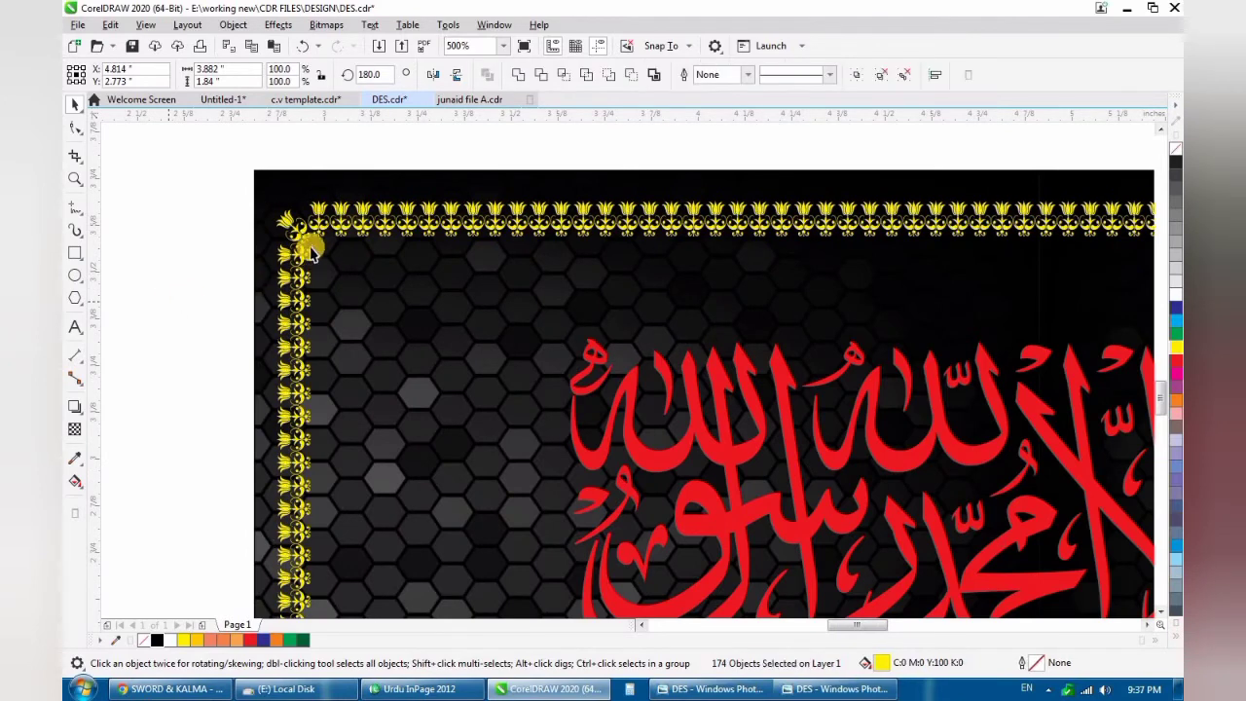
left_click_drag(379, 233, 350, 292)
scroll(347, 261, "down", 2)
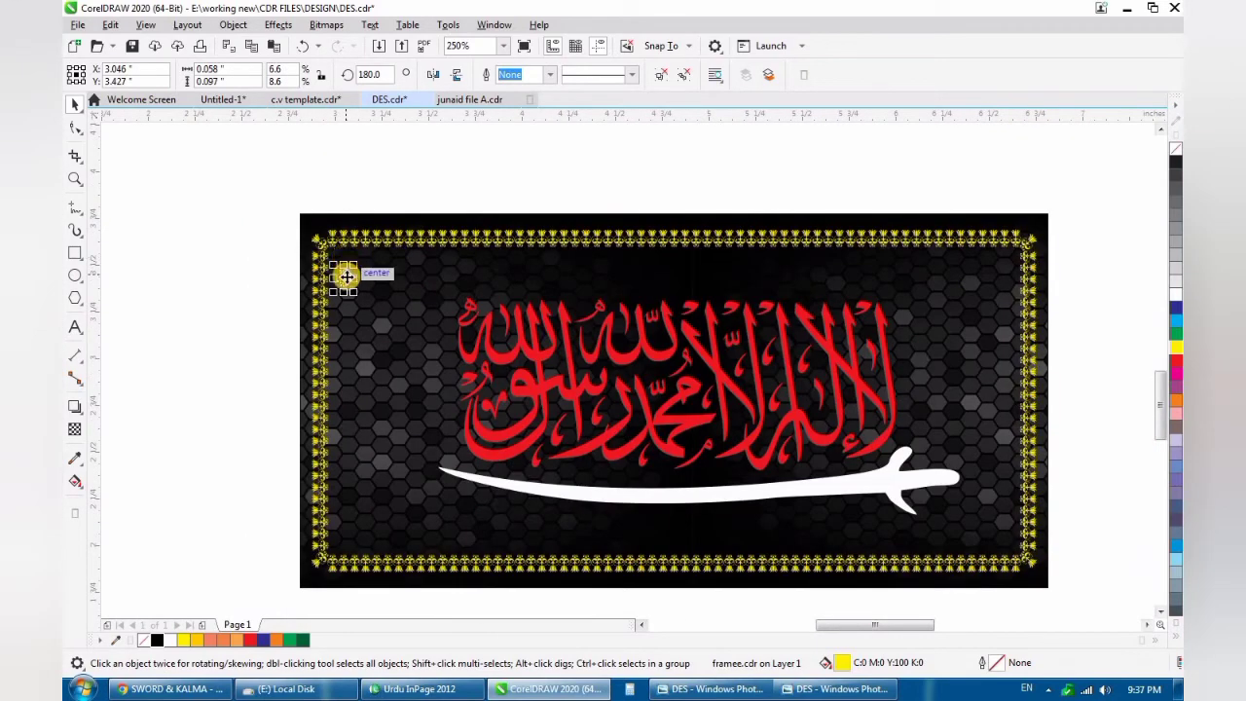
left_click_drag(346, 273, 347, 270)
- Undo the tulip placement, the border's ungrouping and its vertical stretch
key("ctrl+z")
key("ctrl+z")
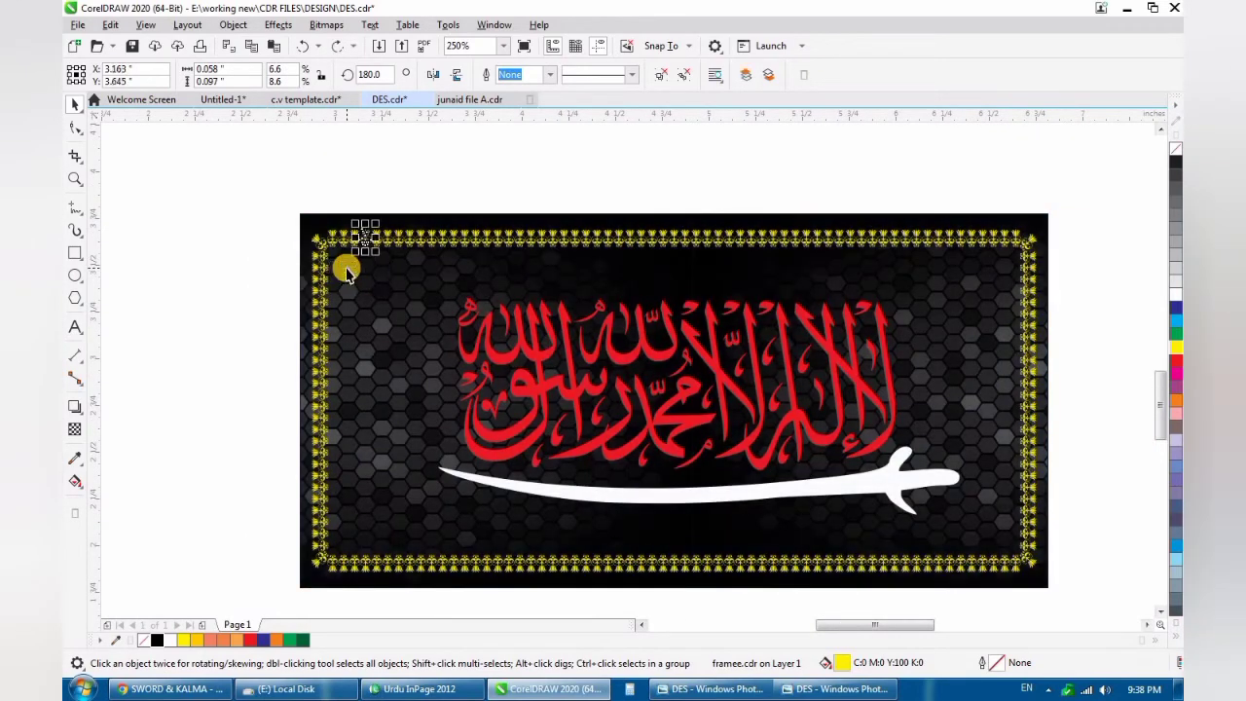
left_click(346, 272)
key("ctrl+z")
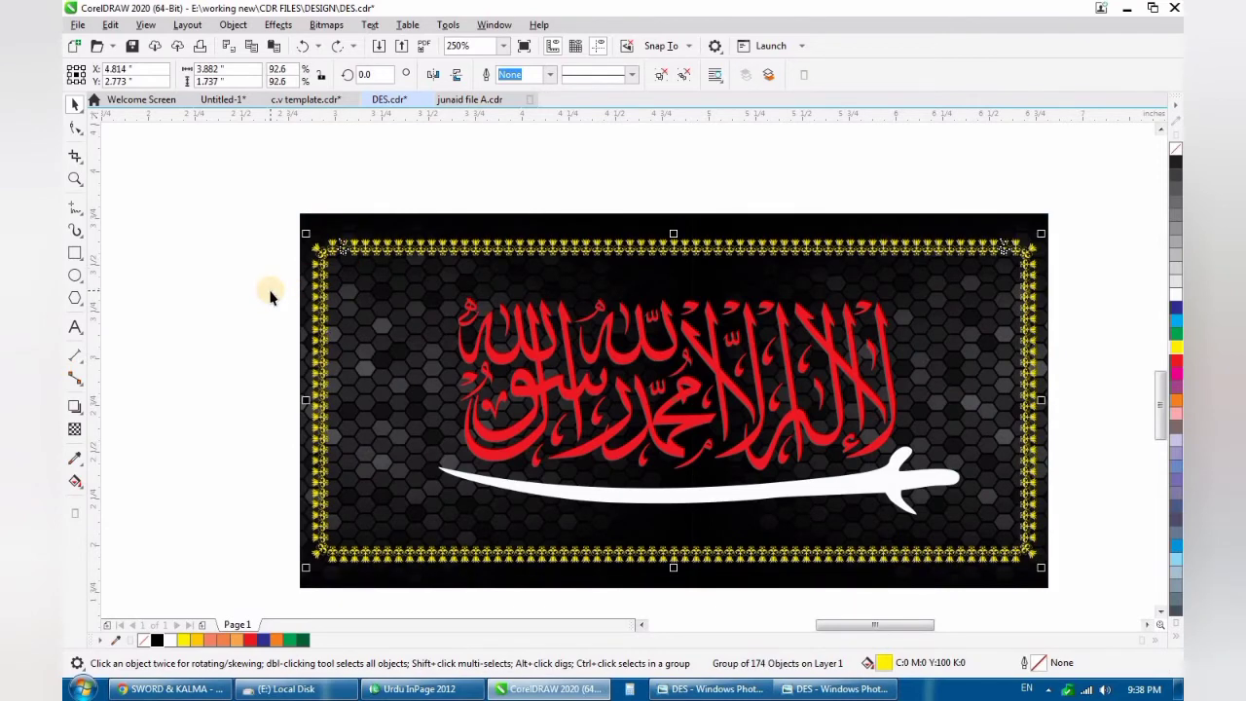
key("ctrl+z")
- Bring the tulip artwork framee.cdr in from the E: drive and place it inside the frame's upper-left corner
left_click(175, 689)
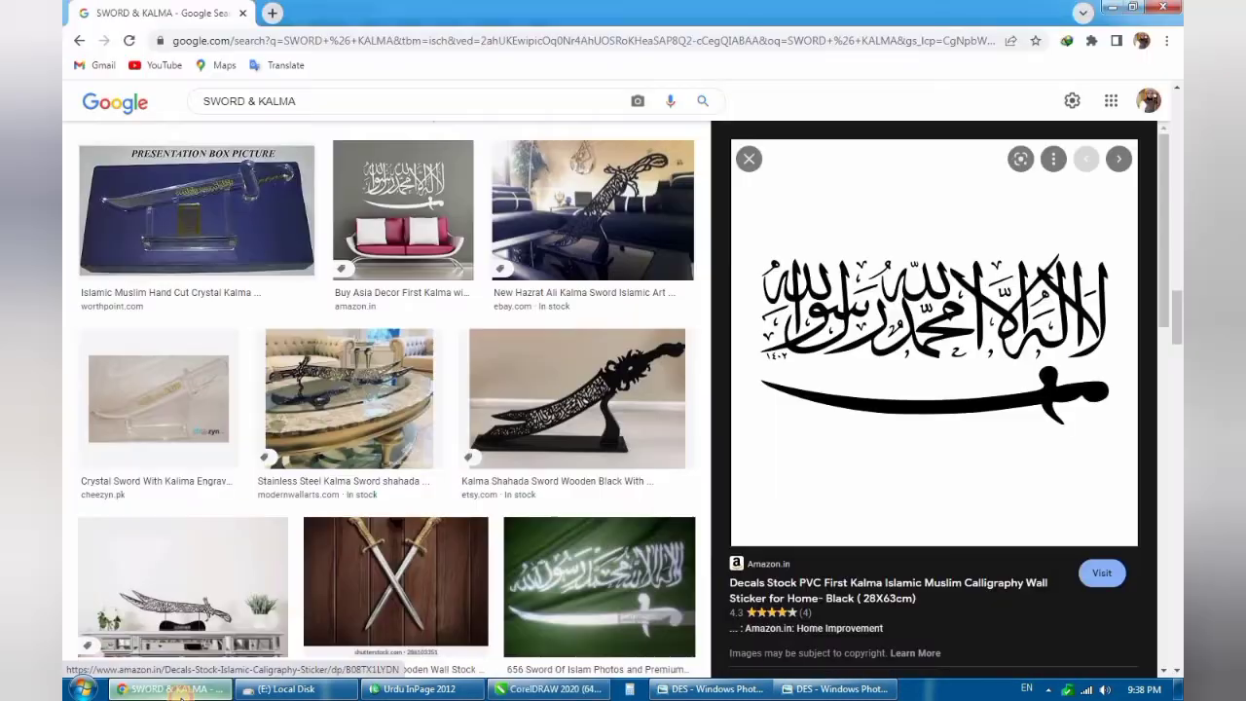
left_click(282, 689)
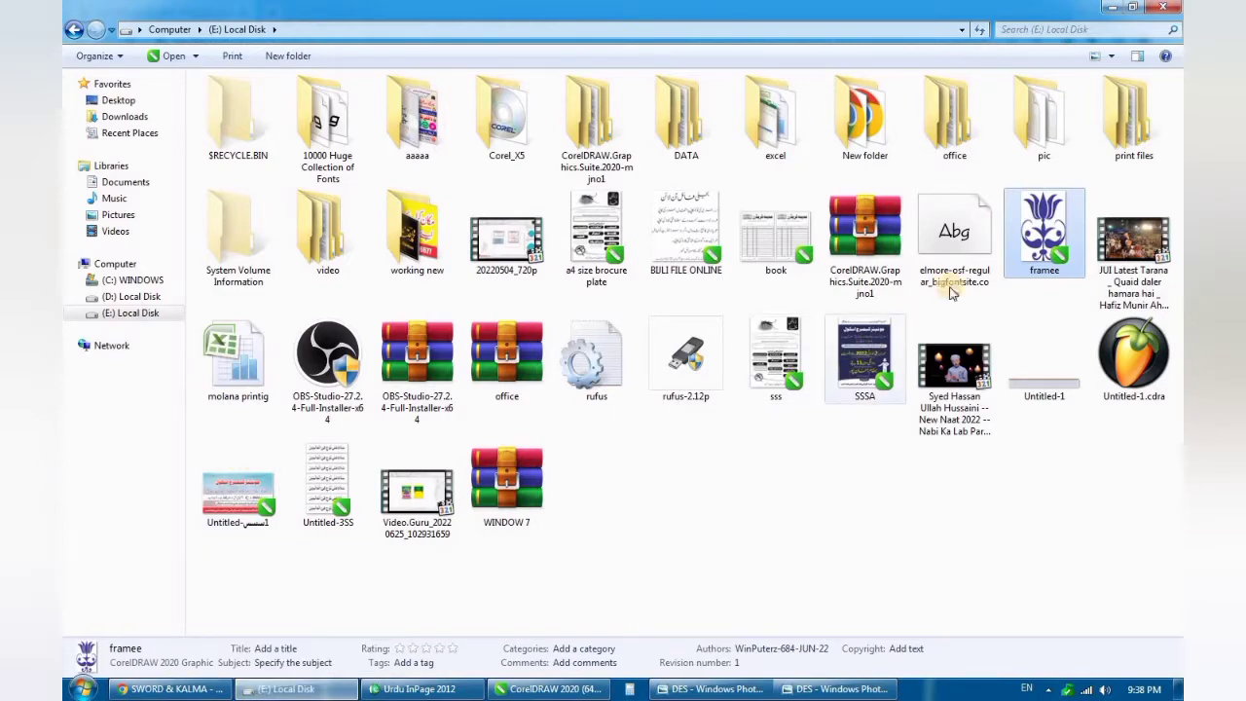
left_click_drag(1024, 258, 262, 450)
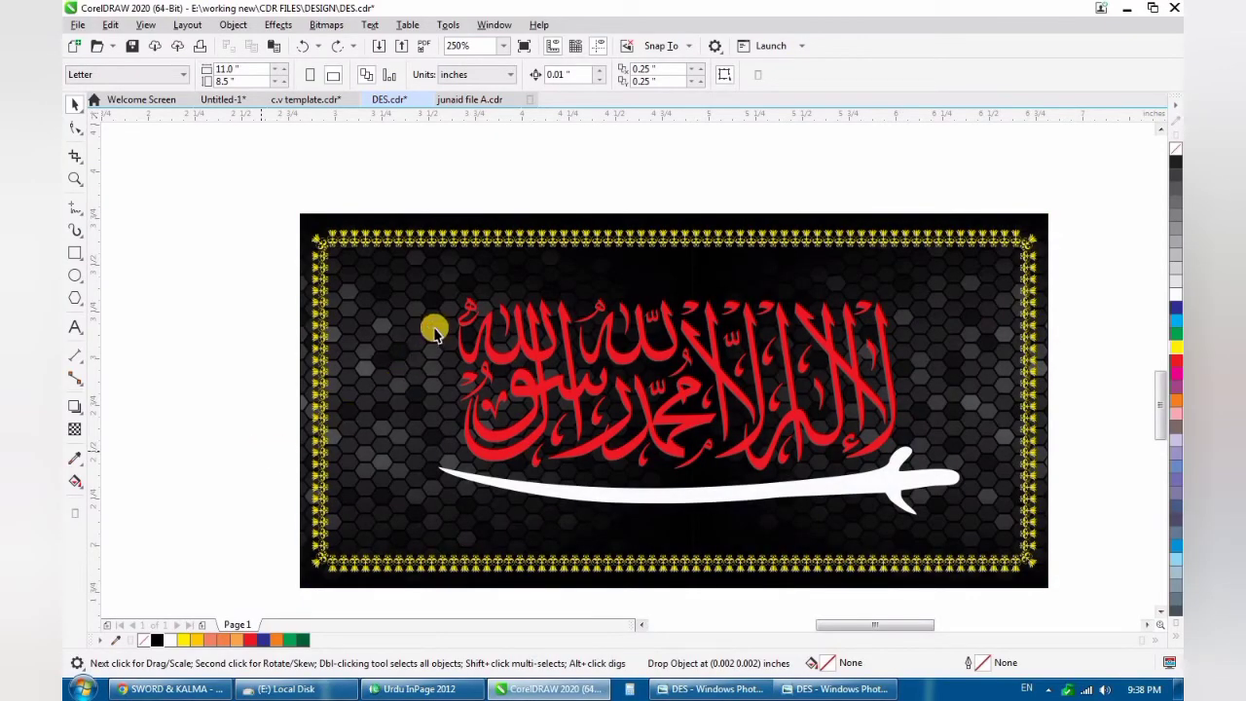
left_click_drag(275, 440, 342, 272)
scroll(346, 273, "up", 1)
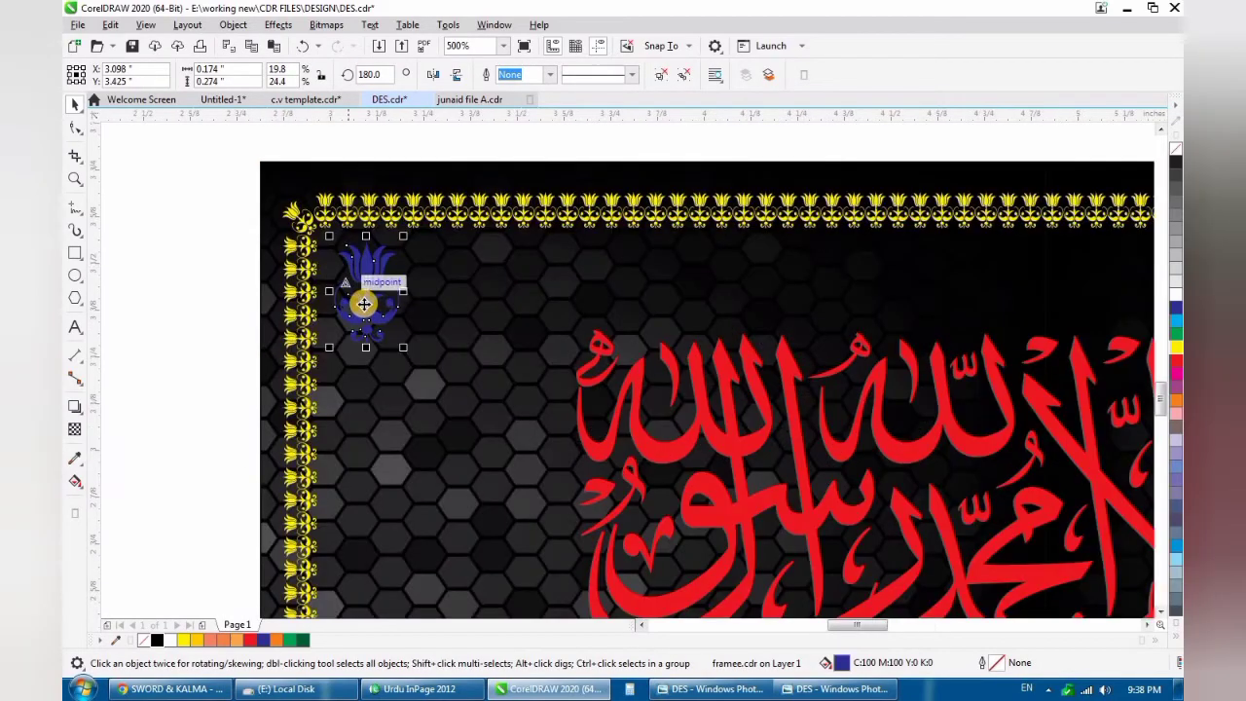
- Shrink the blue tulip to about 0.153 inches high and duplicate it alongside, forming a pair at about X 3.098, Y 3.498 inches
scroll(359, 314, "down", 2)
scroll(360, 318, "up", 3)
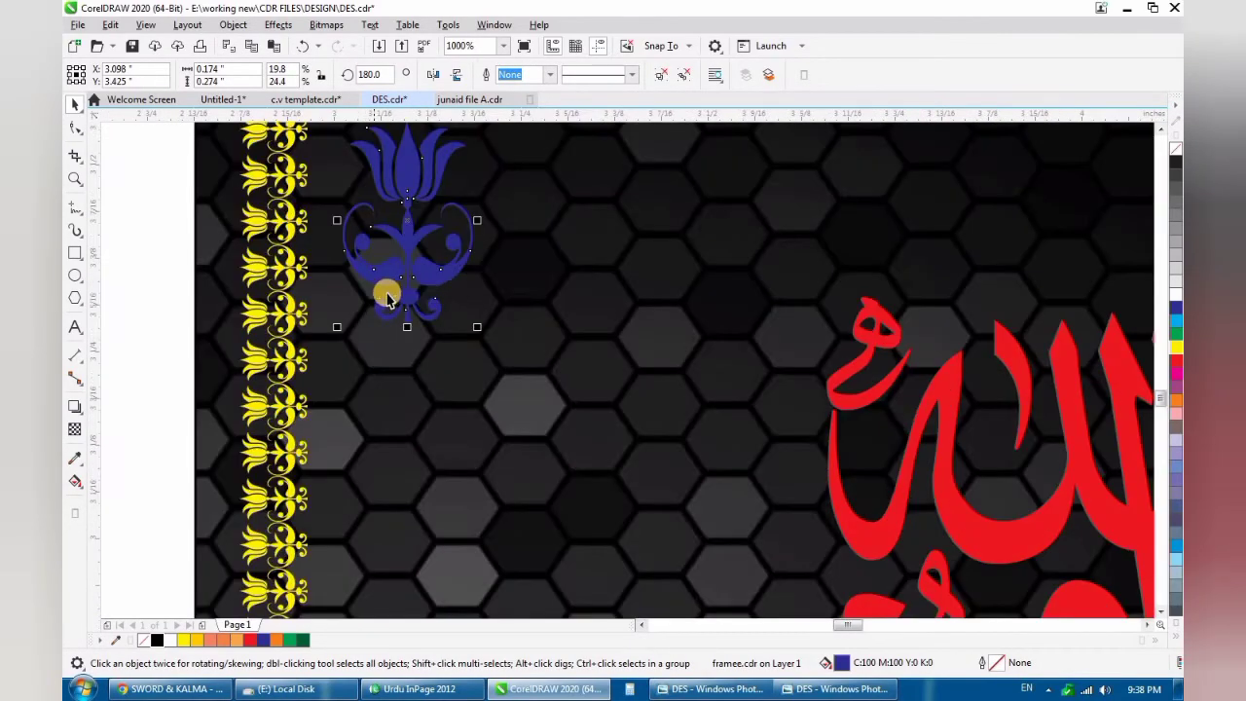
scroll(383, 278, "down", 1)
scroll(434, 333, "up", 1)
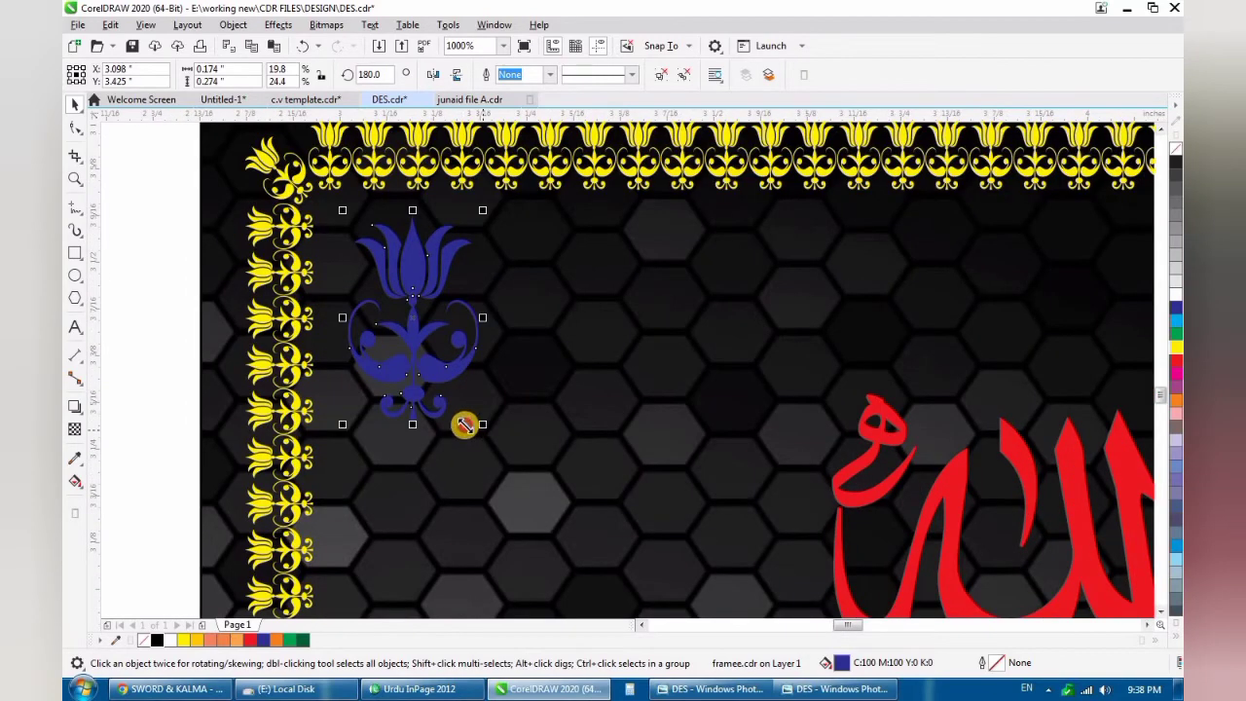
left_click_drag(464, 425, 352, 346)
scroll(449, 290, "down", 2)
scroll(466, 287, "up", 1)
scroll(394, 307, "down", 1)
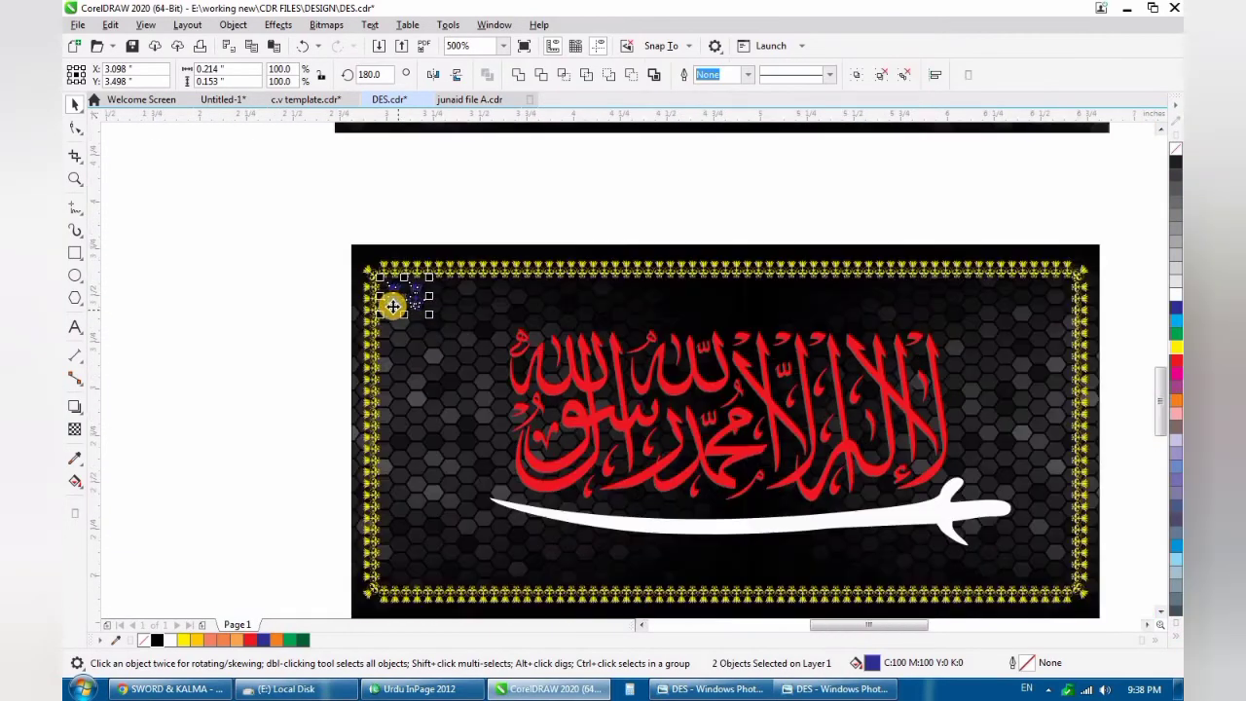
- Copy the tulip pair to the frame's lower-left corner at X 3.098, Y 2.053 inches and flip it vertically
left_click_drag(393, 306, 408, 568)
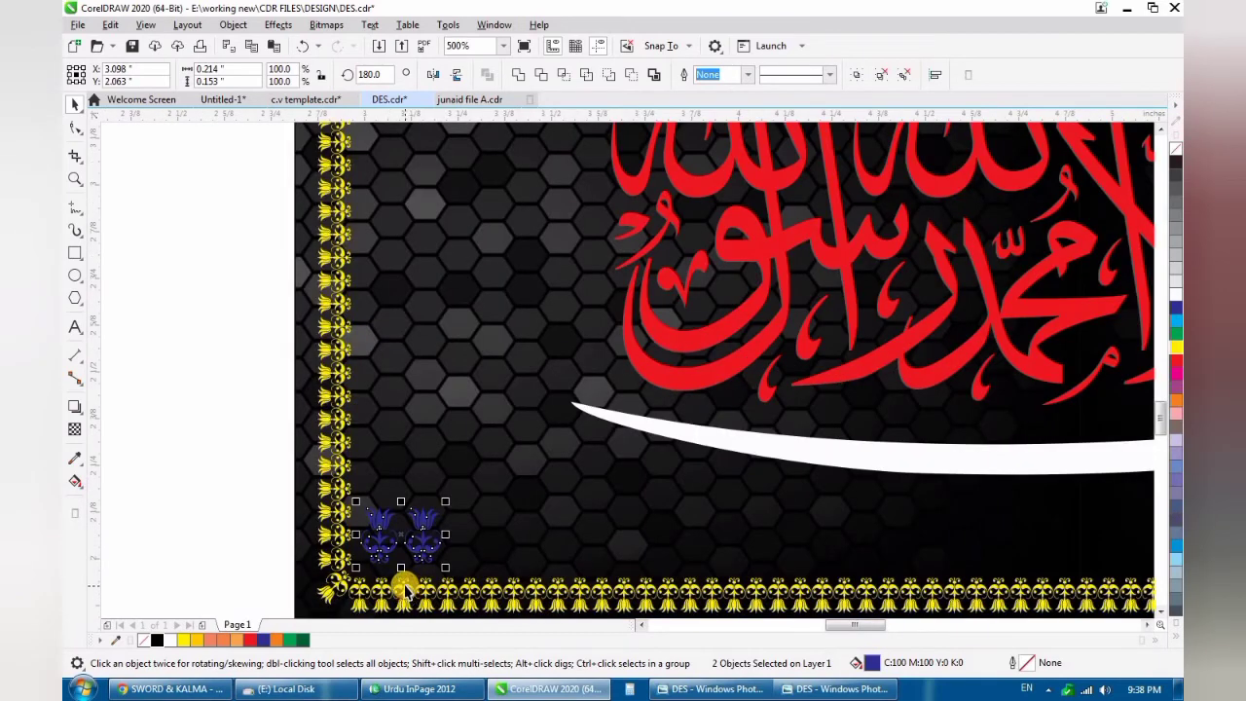
key("Down")
left_click(458, 74)
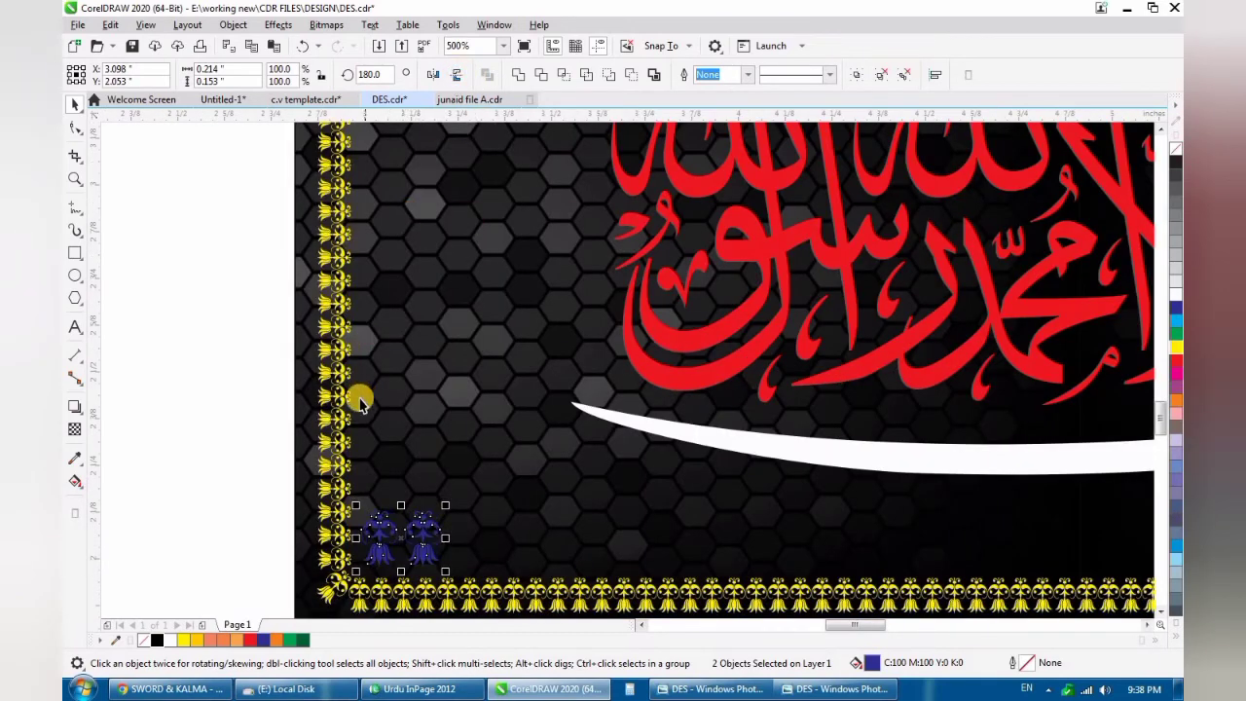
- Copy the left tulip pairs across to the frame's right-hand corners at about X 6.498 inches, with the upper one at Y 3.468
scroll(356, 397, "down", 3)
scroll(506, 411, "down", 2)
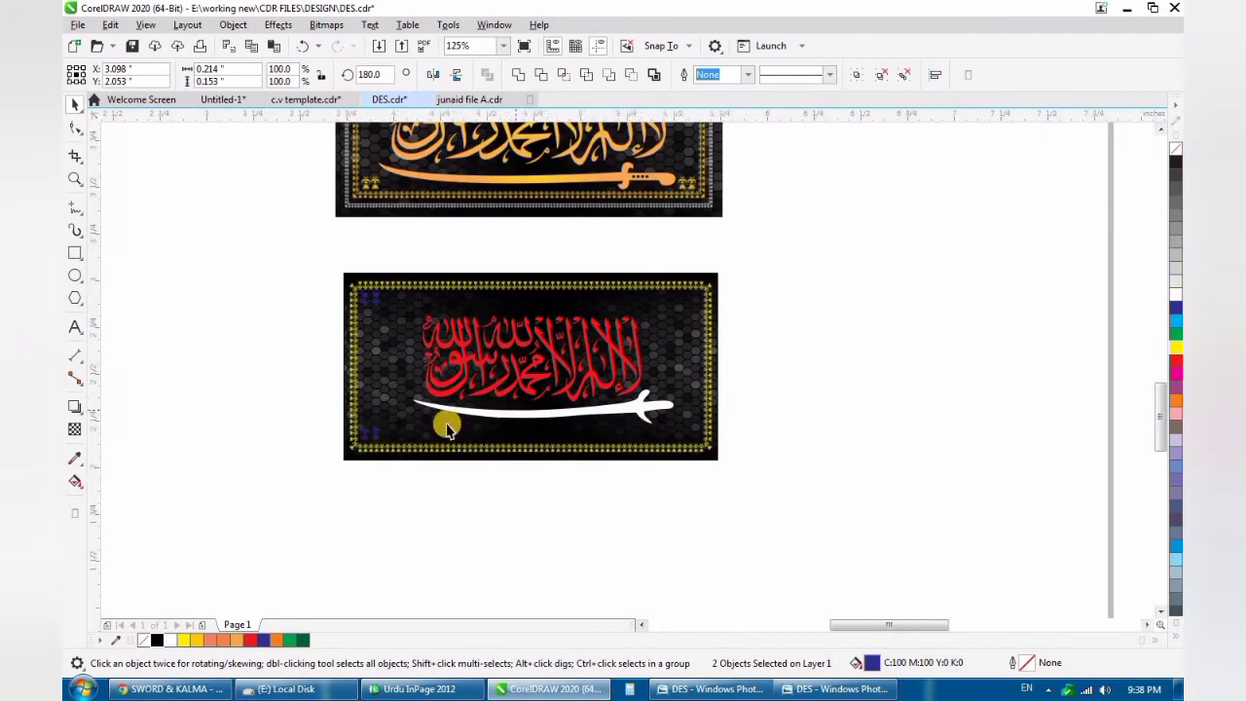
scroll(506, 410, "up", 2)
left_click_drag(236, 458, 860, 193)
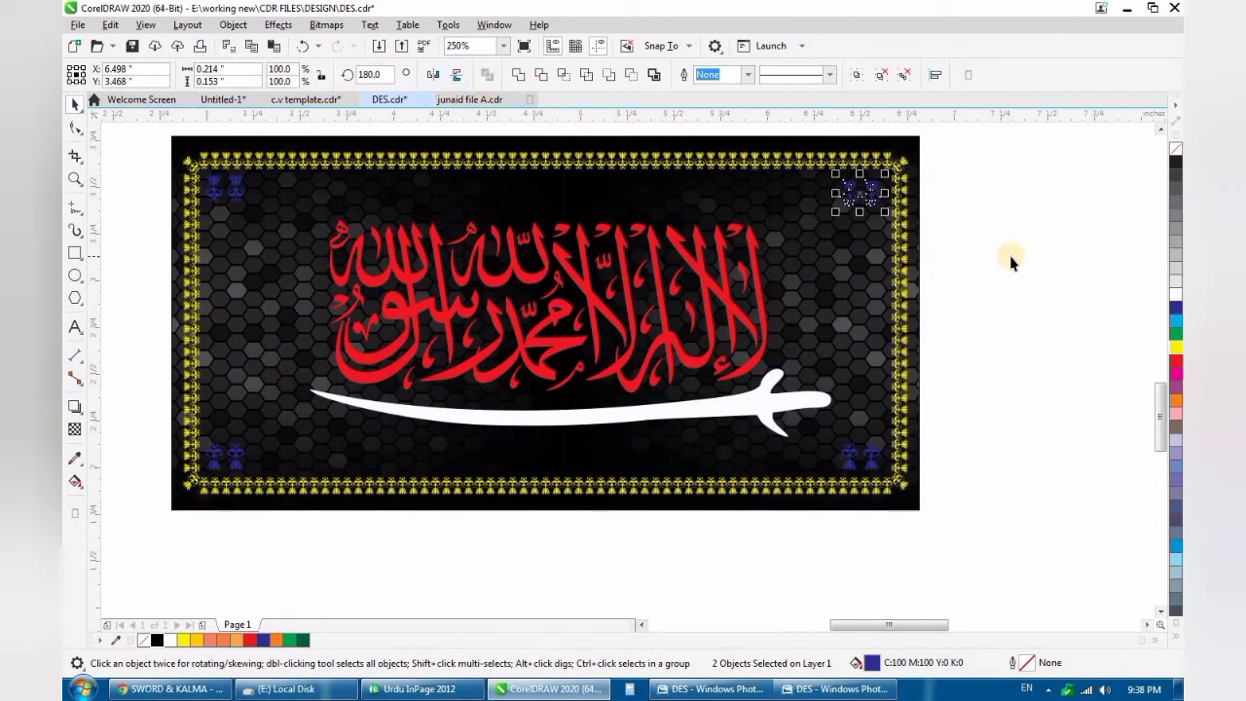
- Group the two tulips of each corner pair into separate groups and deselect them
left_click(886, 182)
left_click_drag(886, 182, 823, 478)
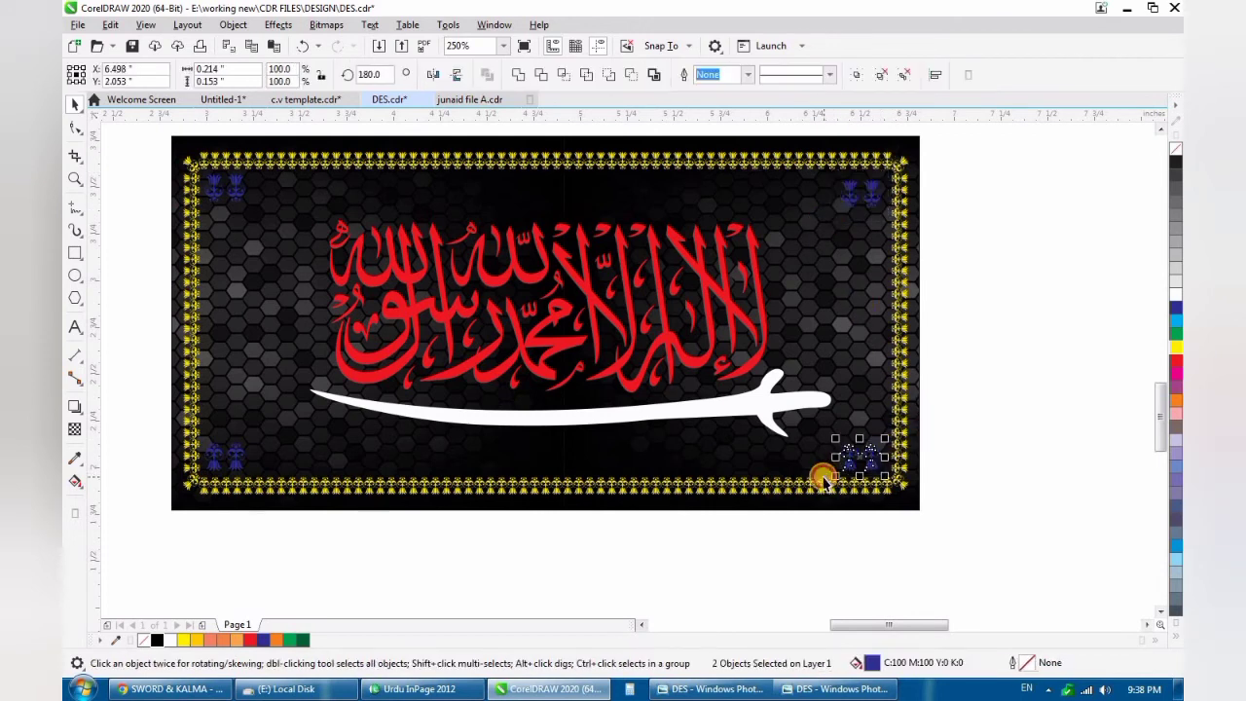
key("ctrl+g")
left_click_drag(266, 426, 201, 478)
key("ctrl+g")
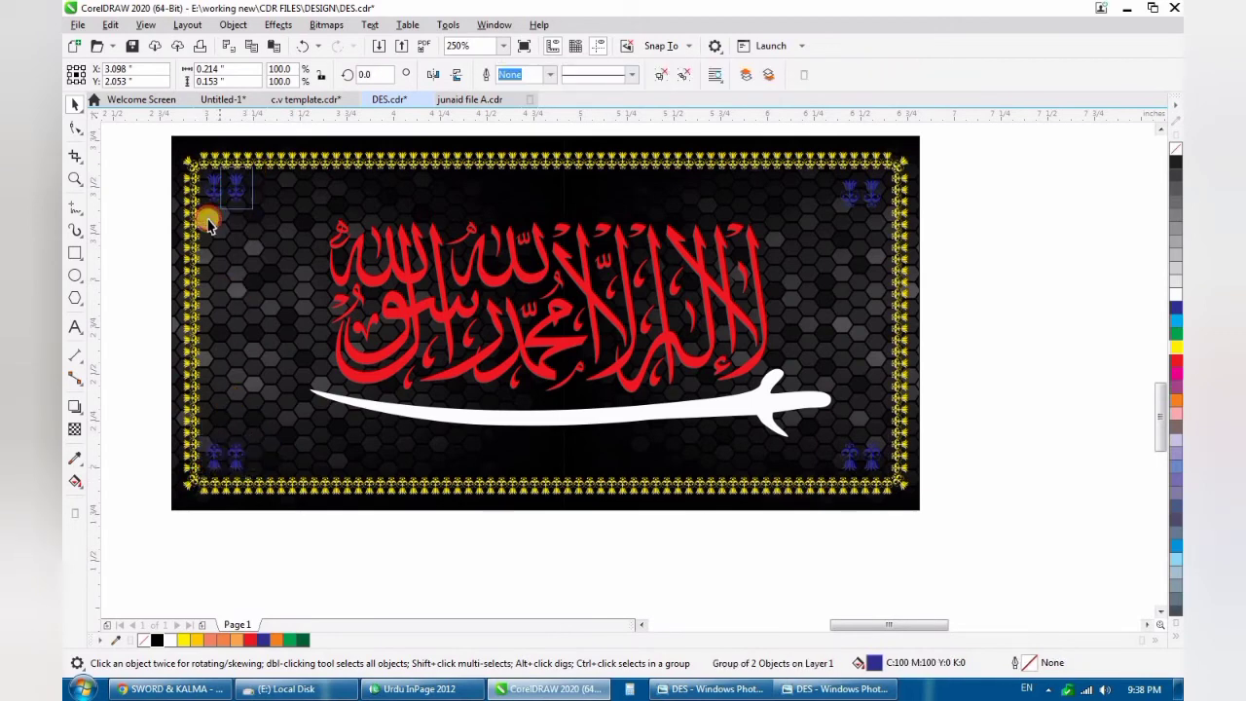
left_click_drag(202, 229, 203, 229)
key("ctrl+g")
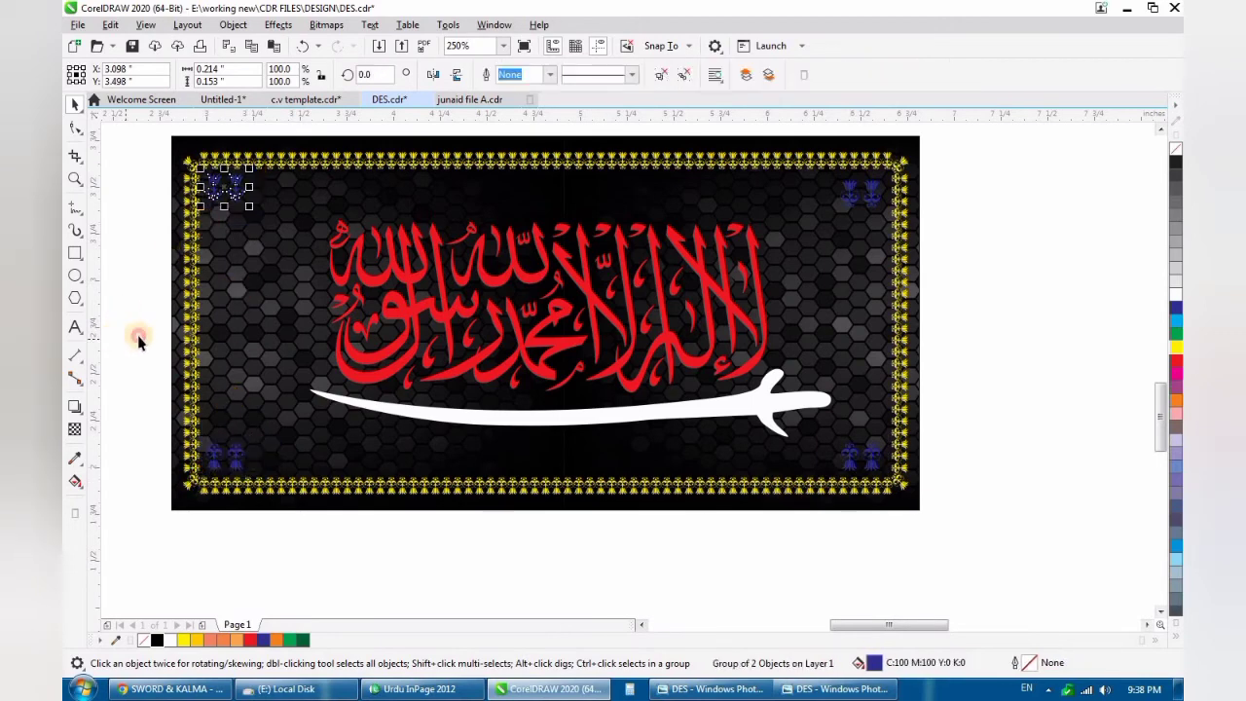
left_click(138, 337)
- Recolour the tulip border from the palette with a deep golden yellow fill
scroll(340, 330, "down", 1)
scroll(302, 284, "up", 1)
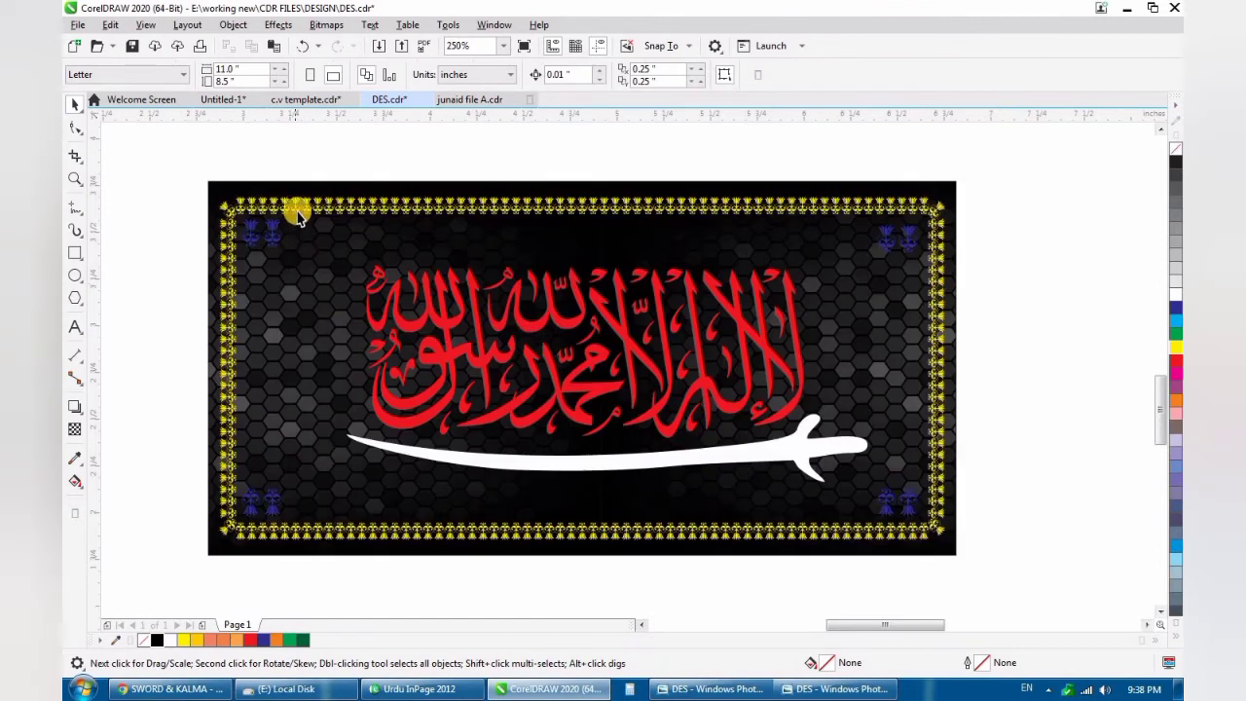
left_click(297, 219)
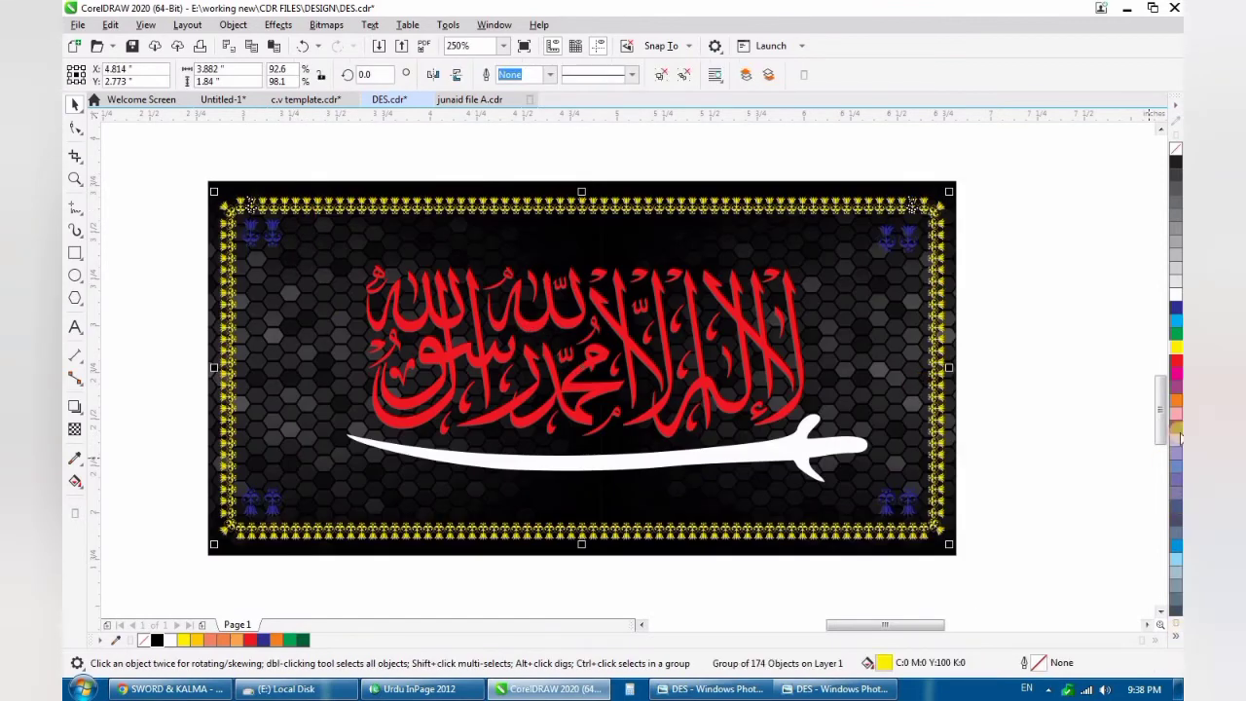
left_click(1175, 635)
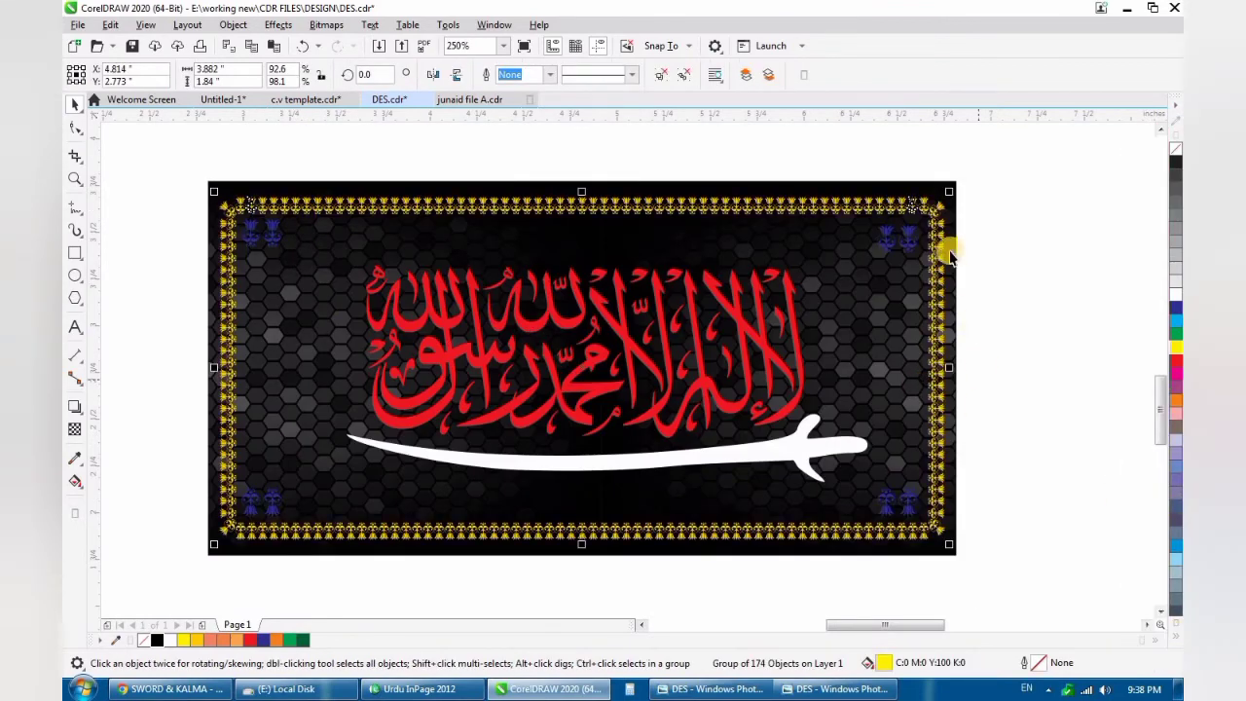
- Fill all four corner tulip pairs with Deep Yellow and deselect them
left_click_drag(841, 284, 841, 296)
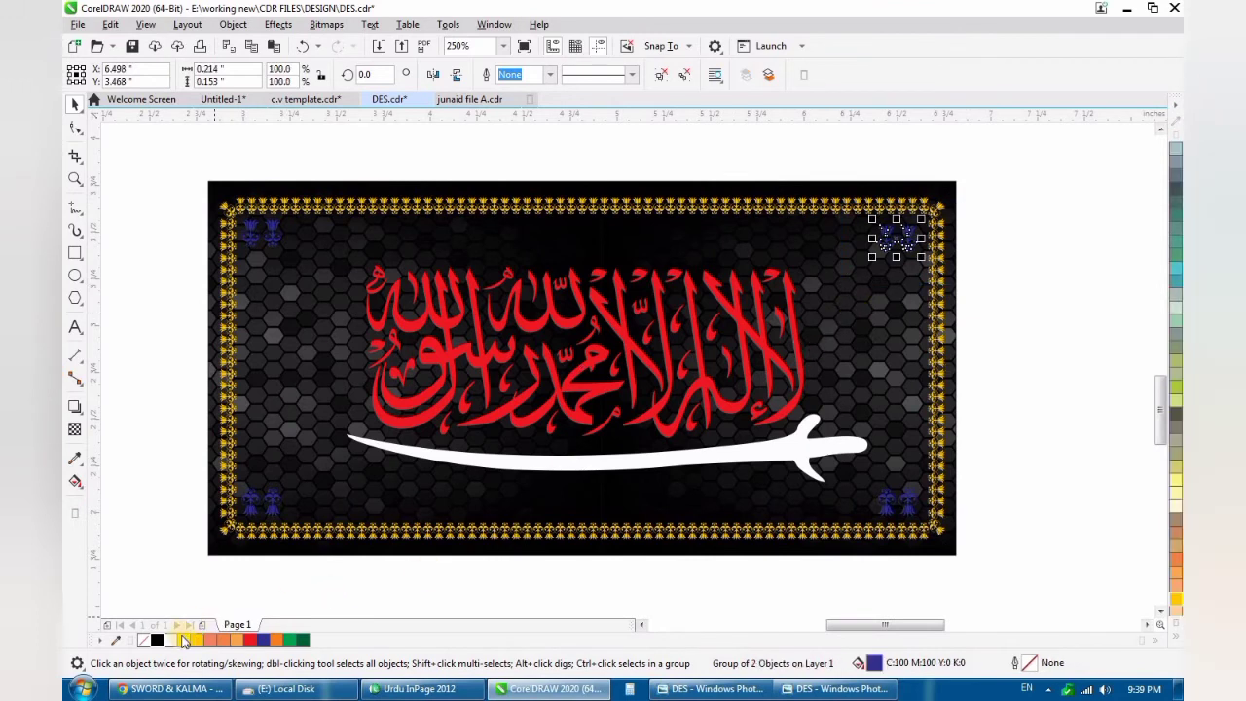
left_click(198, 641)
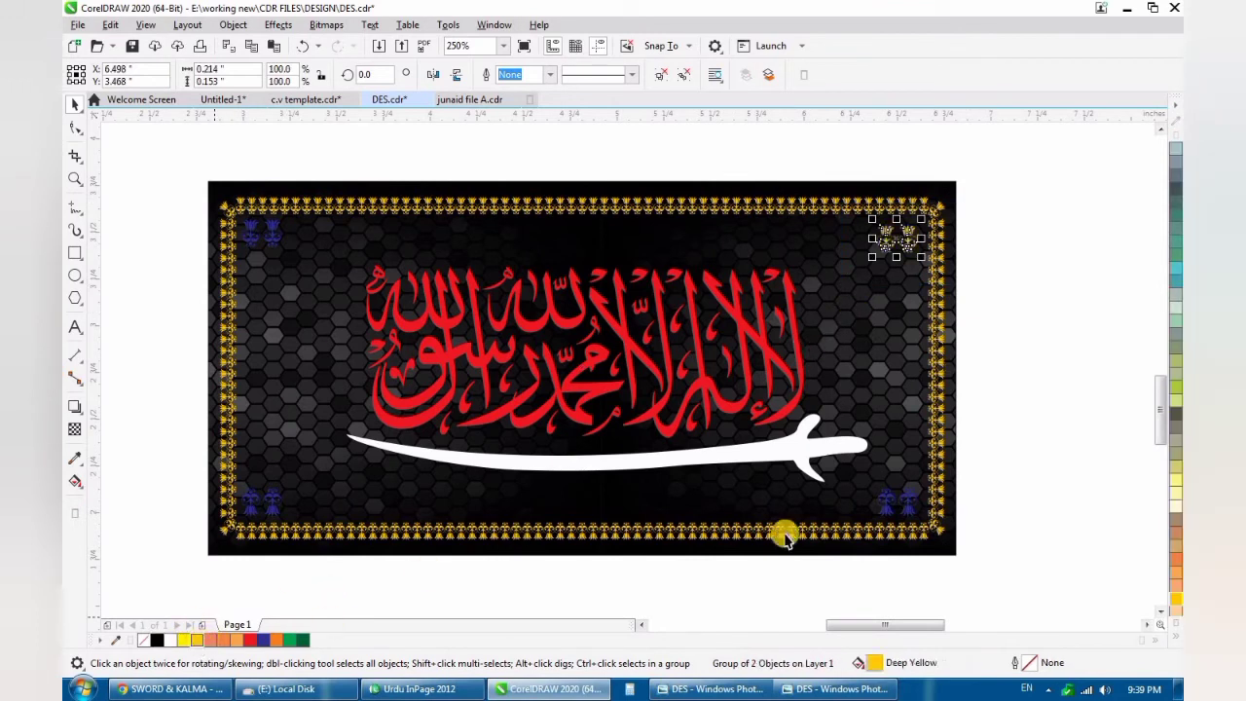
left_click_drag(1002, 443, 812, 575)
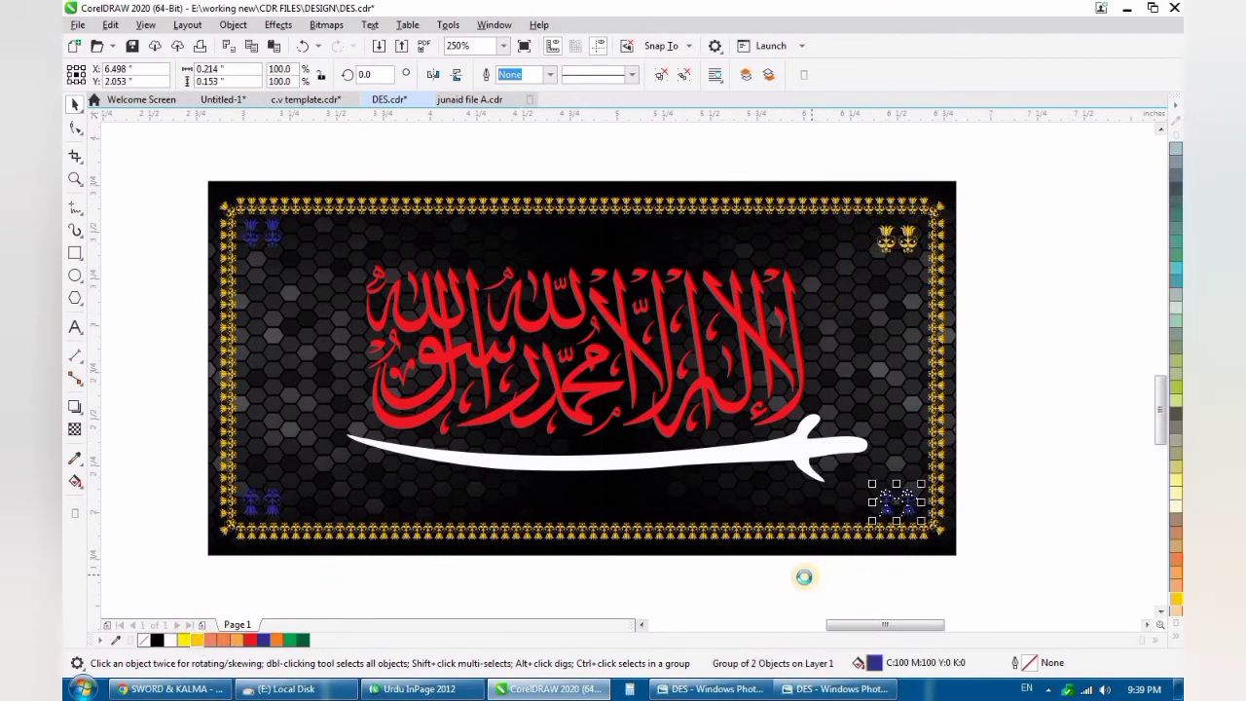
left_click(197, 641)
left_click_drag(303, 473, 128, 566)
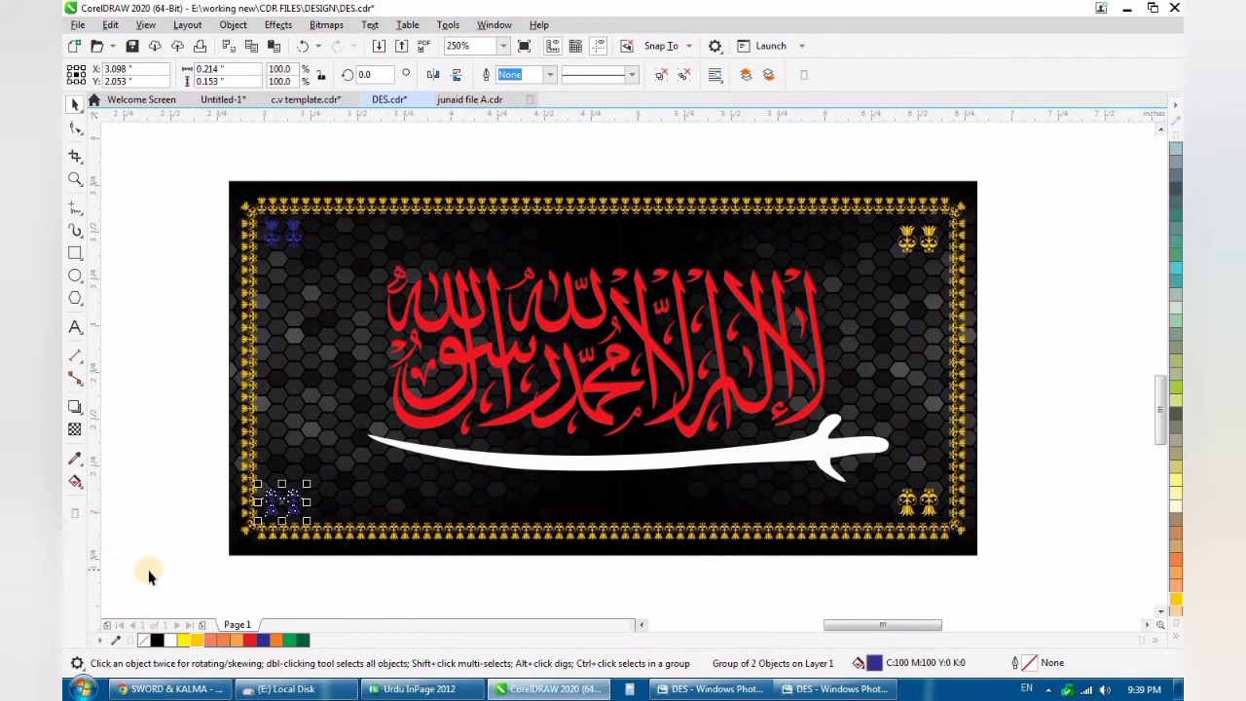
left_click(198, 640)
left_click_drag(319, 204, 240, 283)
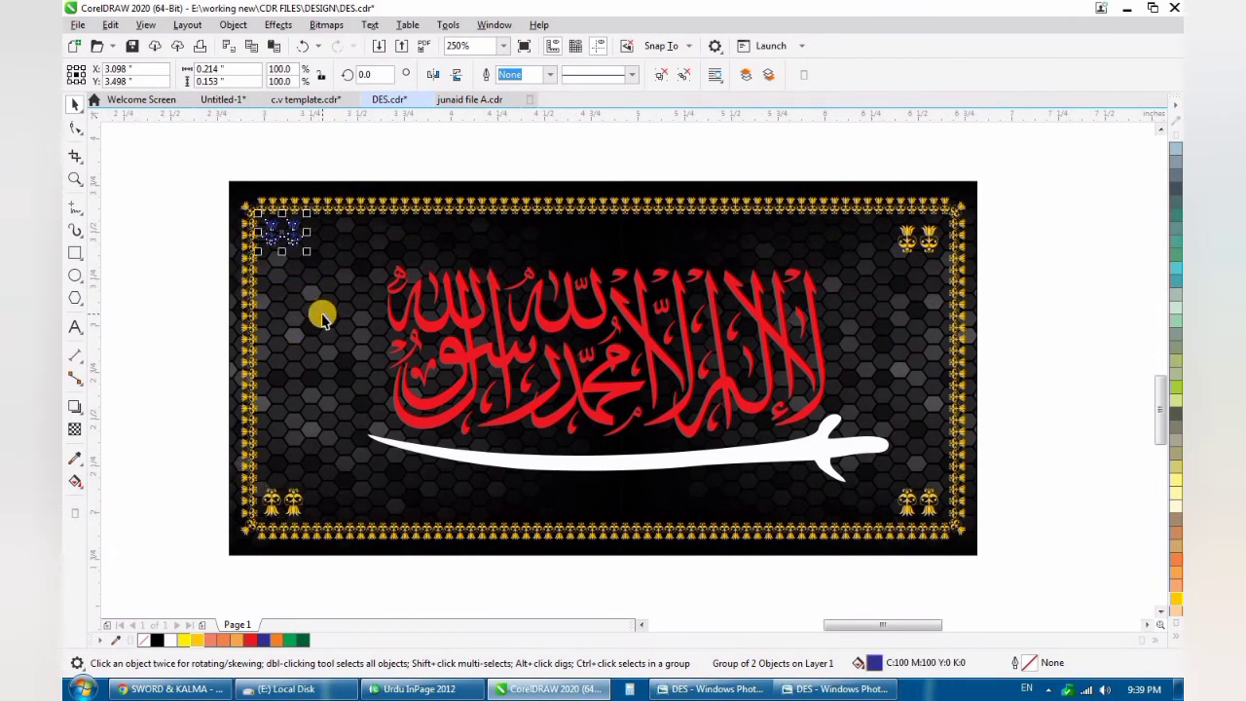
left_click(193, 370)
- Select the calligraphy and the sword together and enlarge them proportionally to about 3.396 × 1.41 inches
scroll(509, 360, "down", 1)
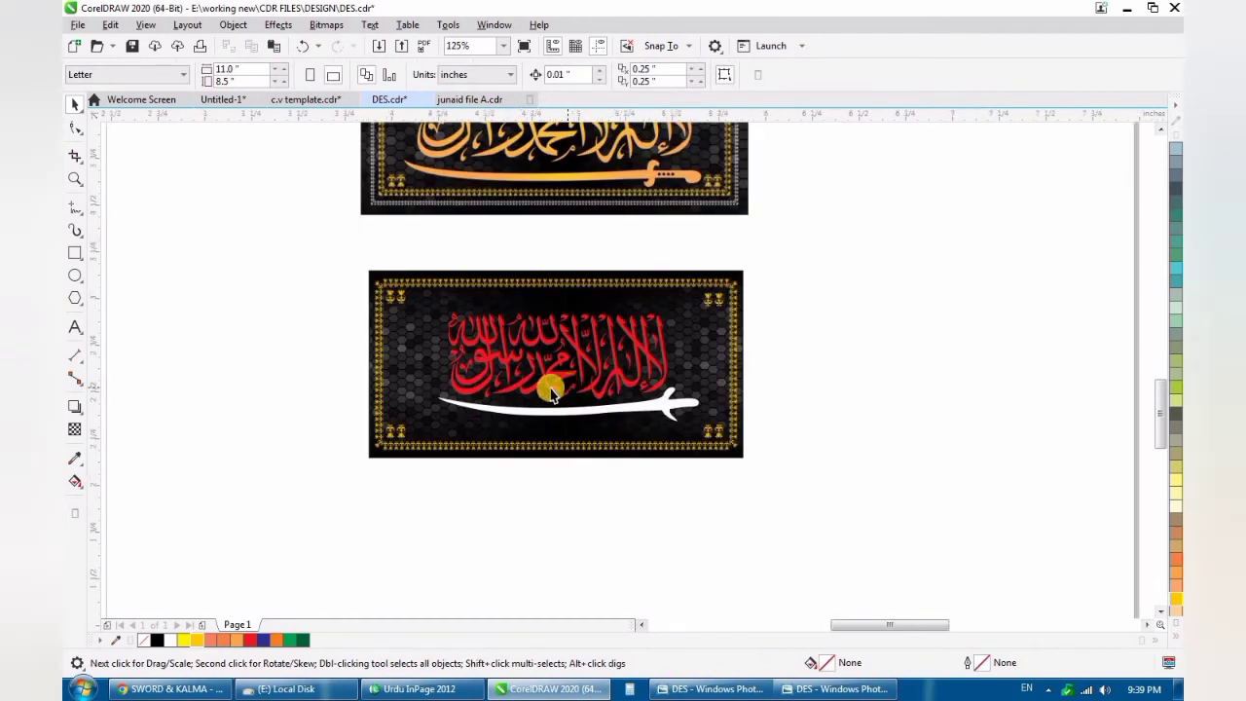
scroll(551, 392, "up", 1)
left_click(545, 381)
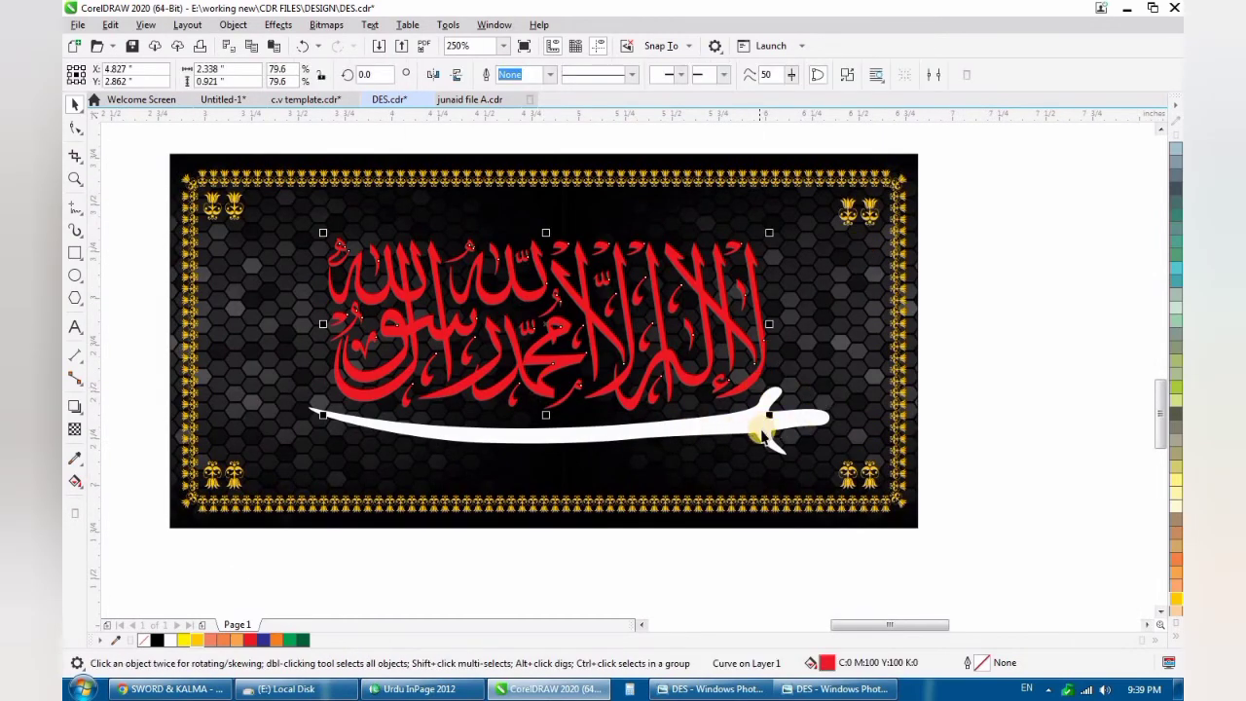
left_click(764, 438, "shift")
left_click_drag(835, 461, 873, 475)
left_click_drag(584, 459, 582, 457)
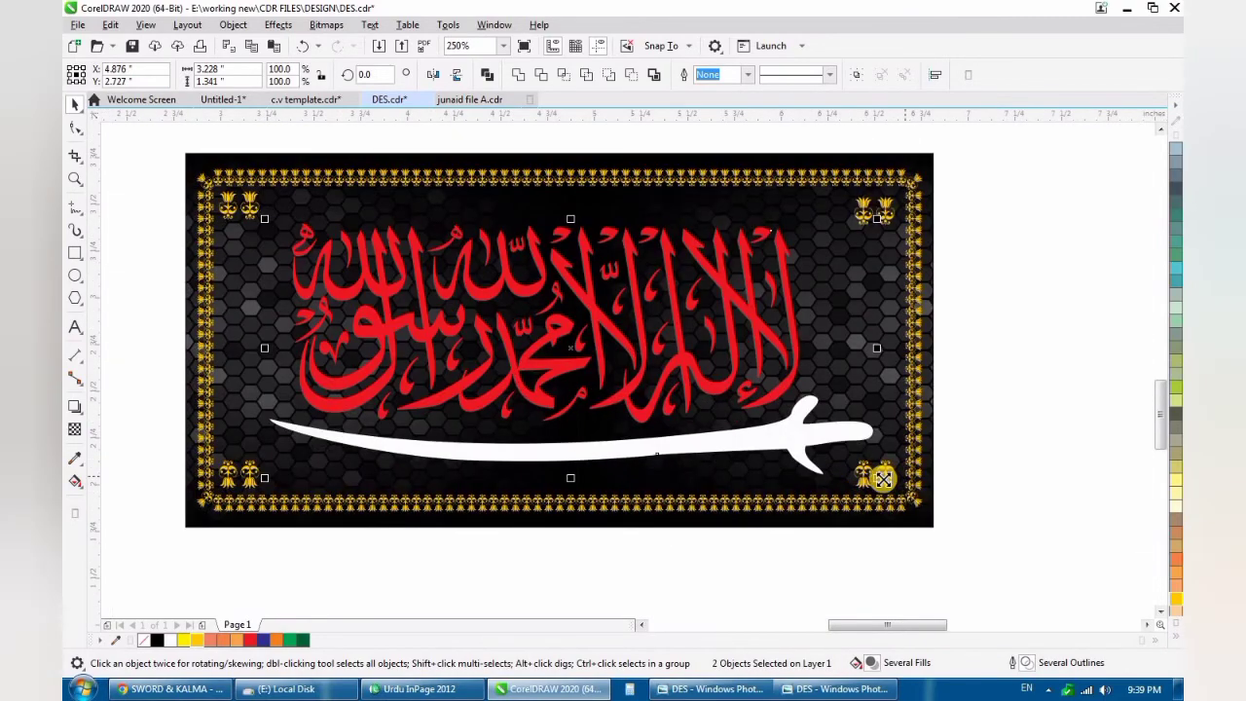
mouse_move(882, 478)
left_mouse_down()
mouse_move(900, 492)
mouse_move(892, 484)
left_mouse_up()
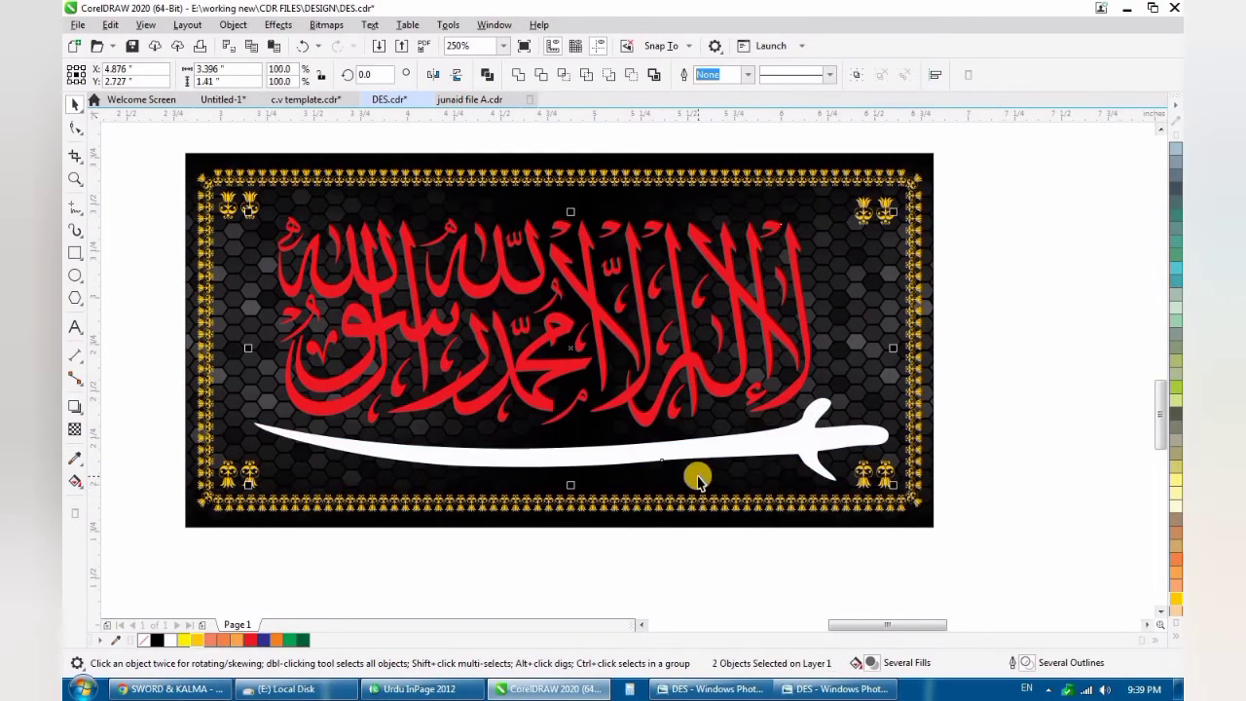
- Position the calligraphy and sword at about X 4.866, Y 2.737 inches and scale them to about 3.355 × 1.393 inches
scroll(593, 458, "down", 2)
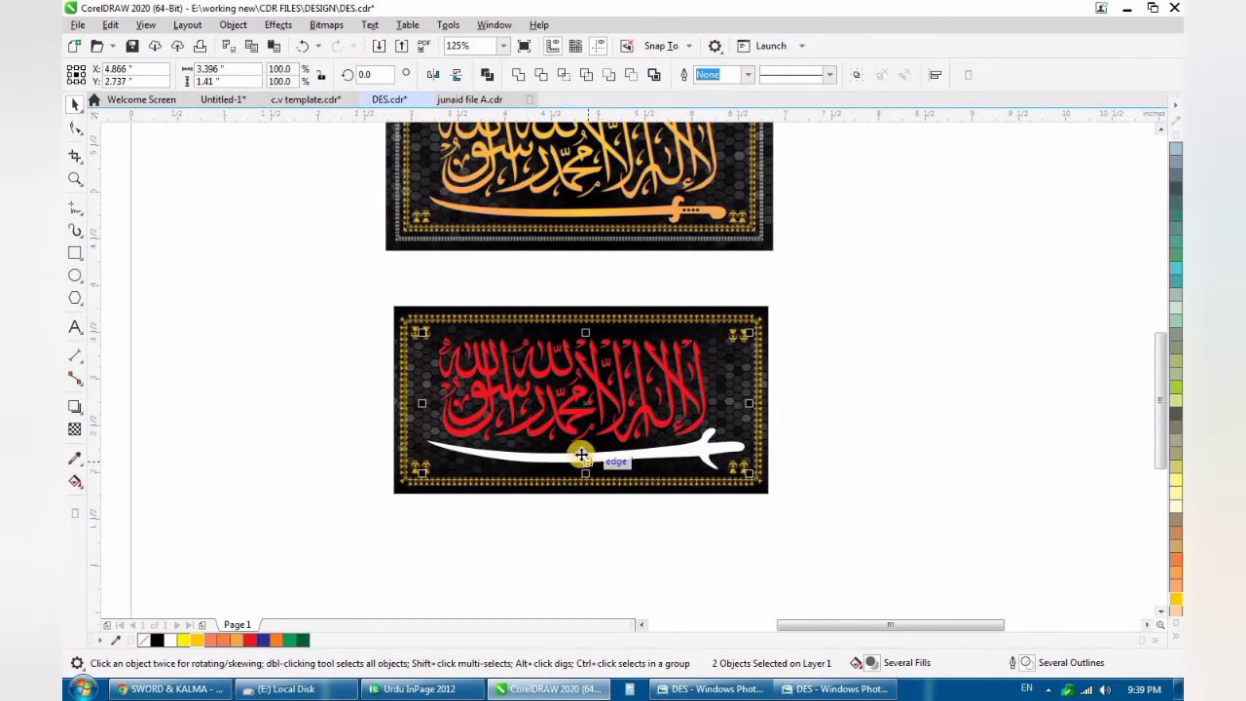
scroll(581, 454, "up", 2)
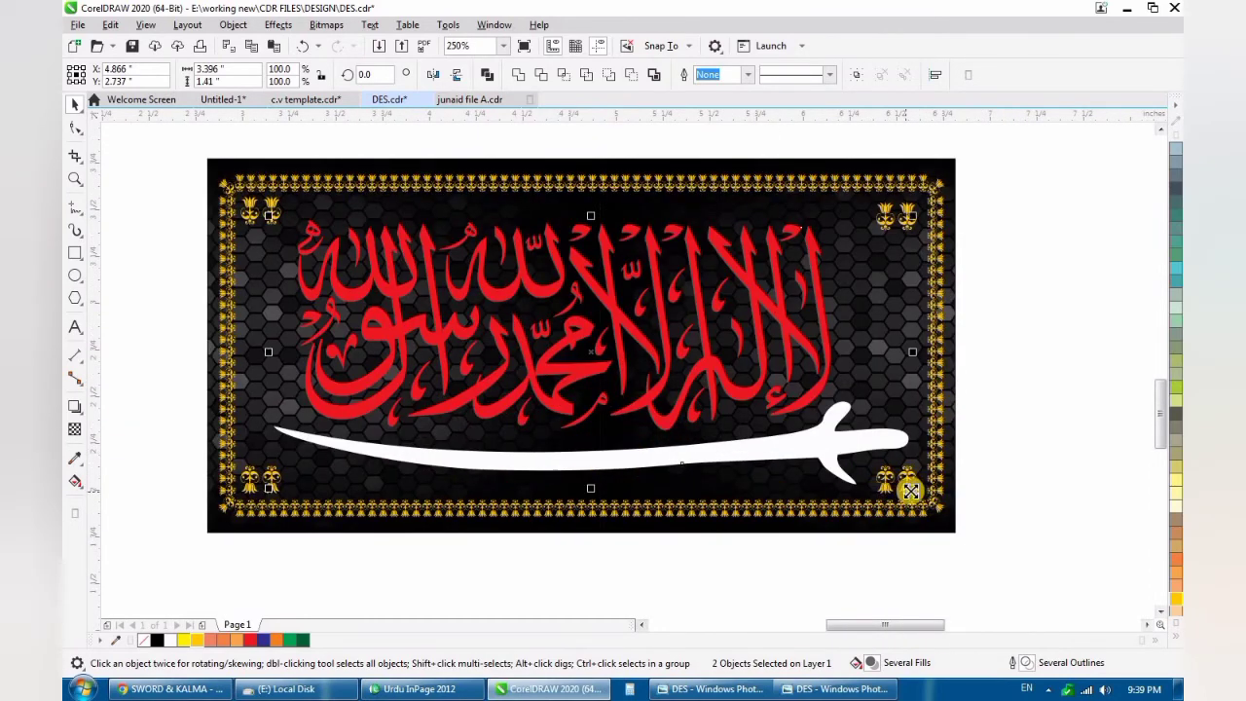
left_click_drag(915, 489, 909, 486)
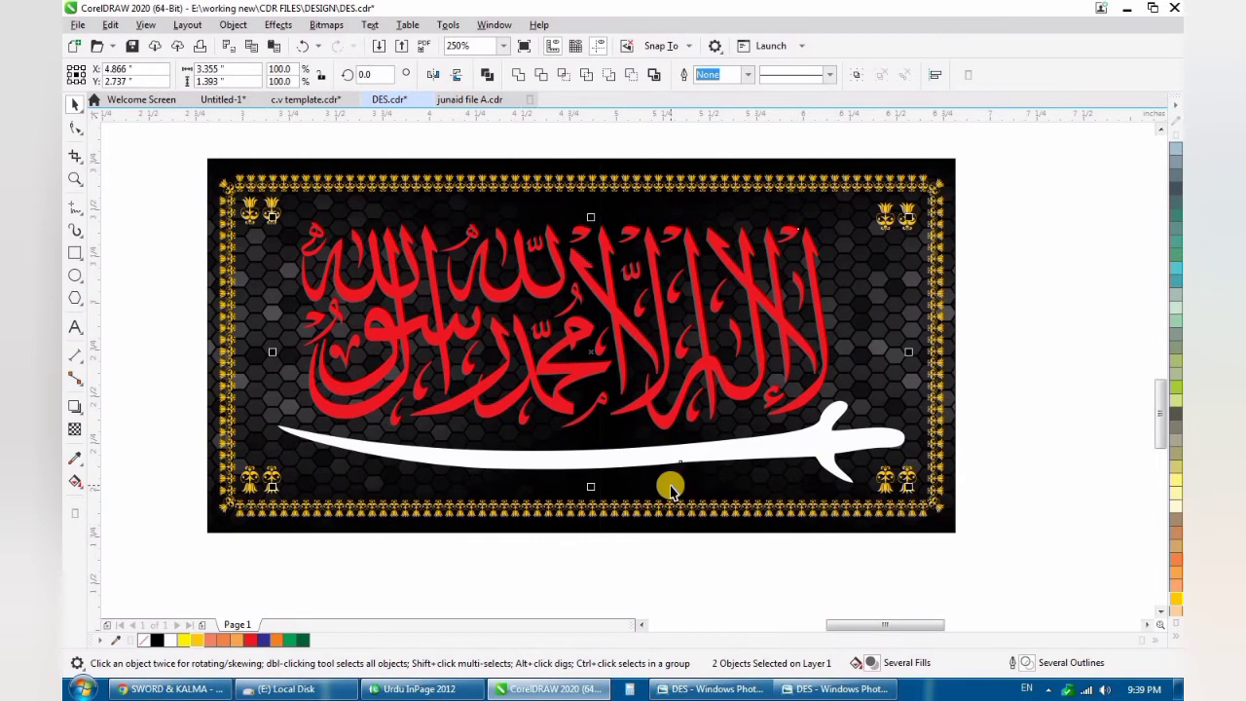
scroll(669, 488, "down", 2)
key("Escape")
scroll(654, 453, "up", 2)
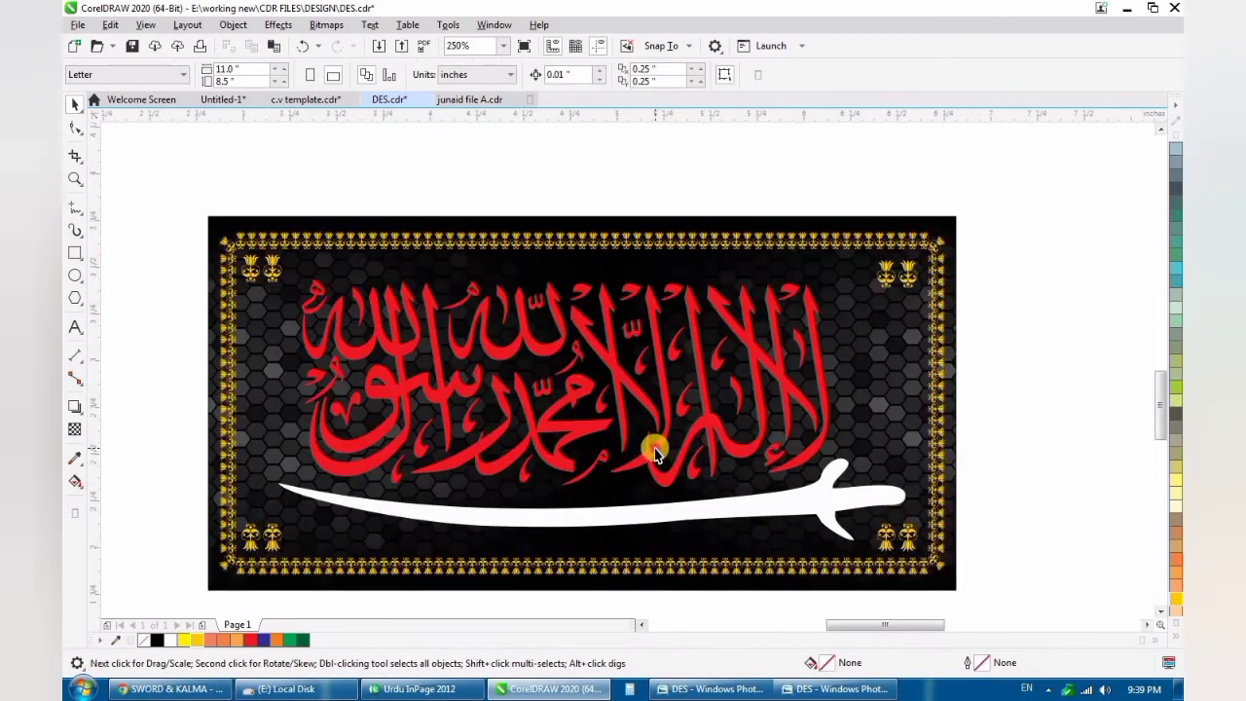
- Fill the calligraphy with orange and give it an elliptical fountain fill running from a white centre to orange edges
left_click(654, 452)
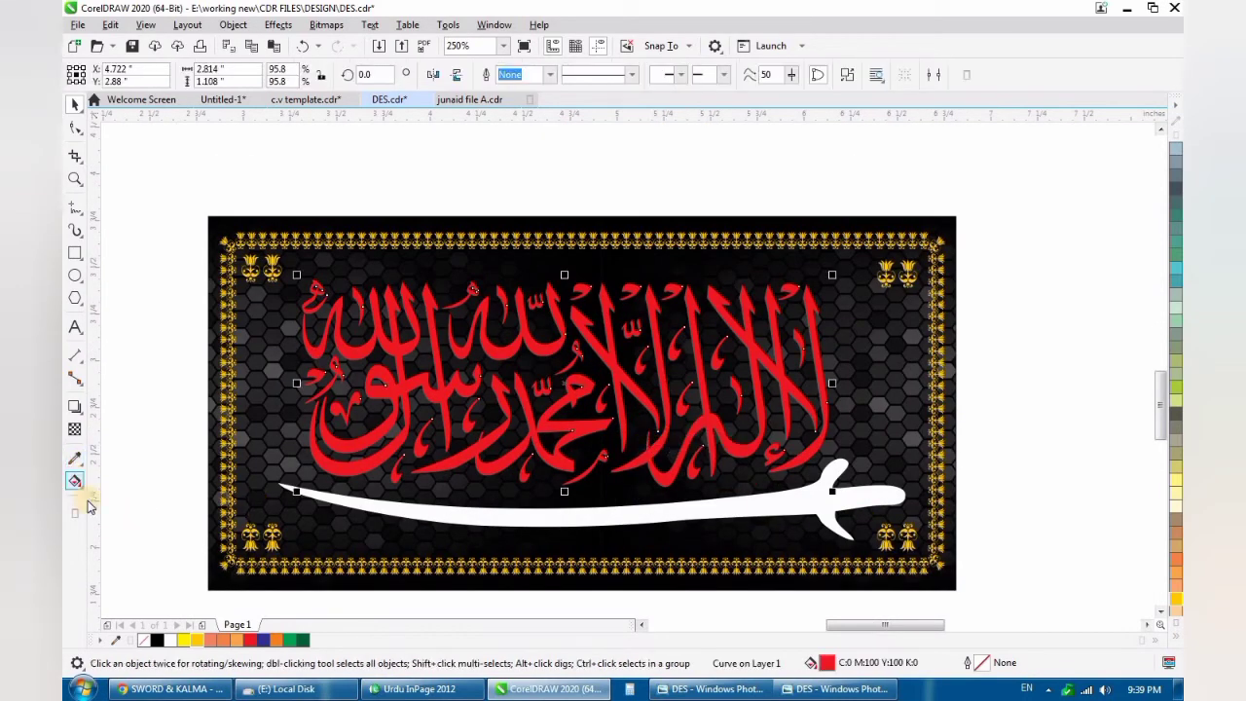
left_click(217, 641)
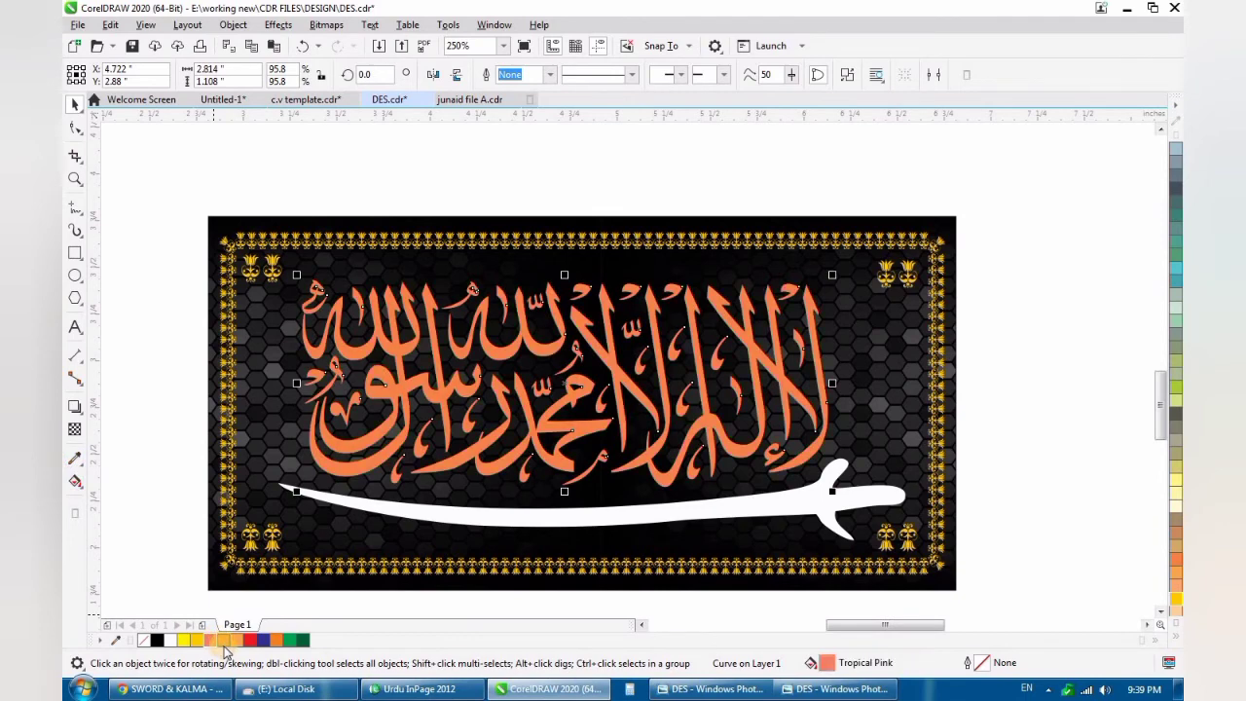
left_click(224, 640)
left_click_drag(385, 386, 735, 392)
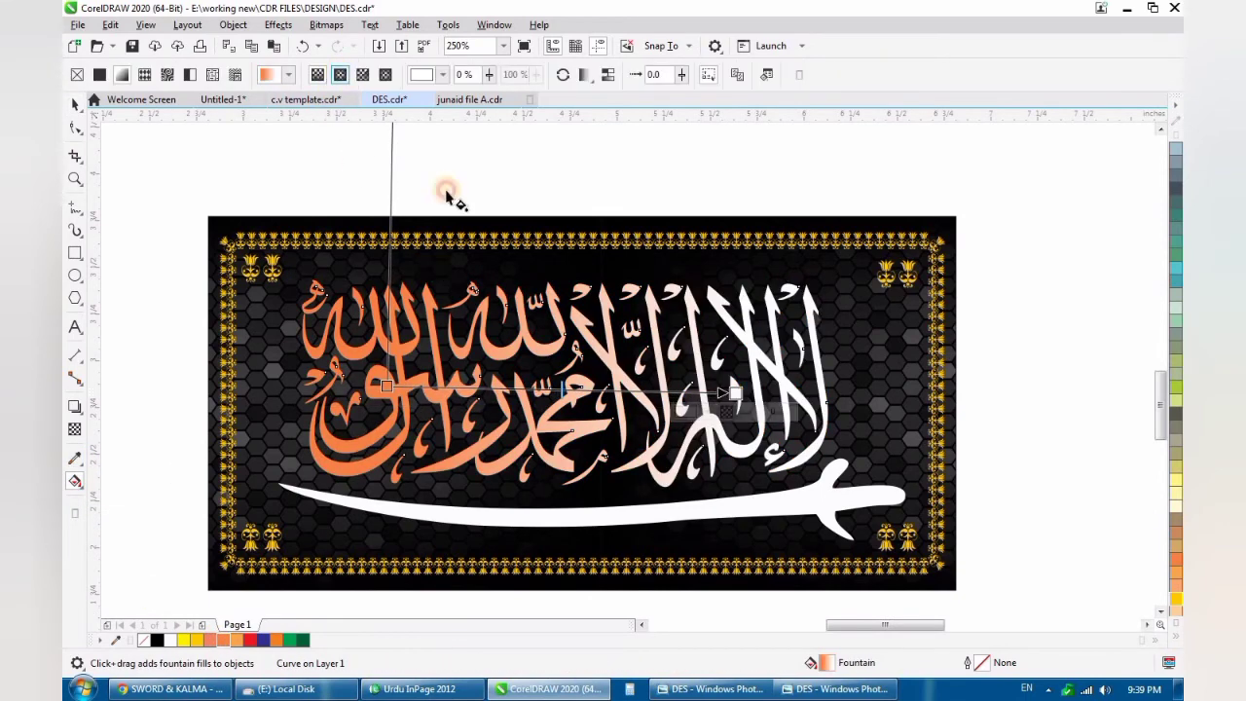
left_click(563, 391)
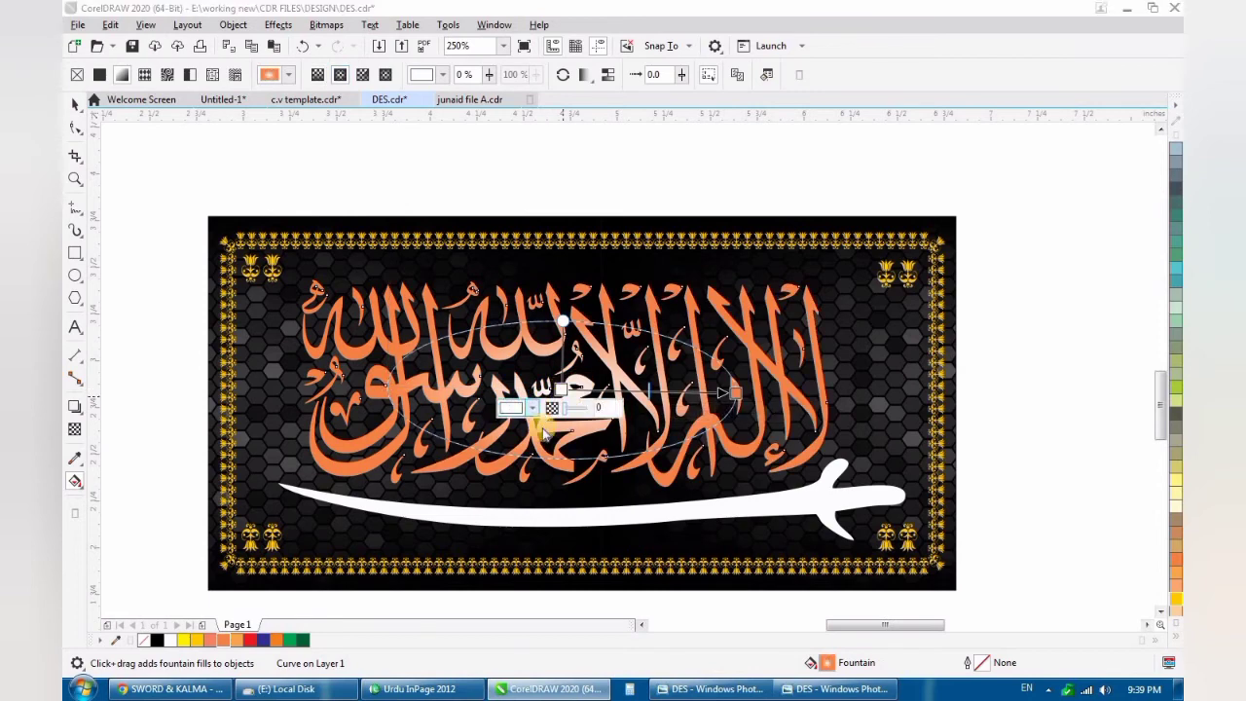
- Set the centre colour of the calligraphy's fountain fill to golden yellow, RGB 255, 208, 0 (#FFD000)
left_click(537, 409)
left_click(523, 597)
left_click_drag(570, 525, 633, 469)
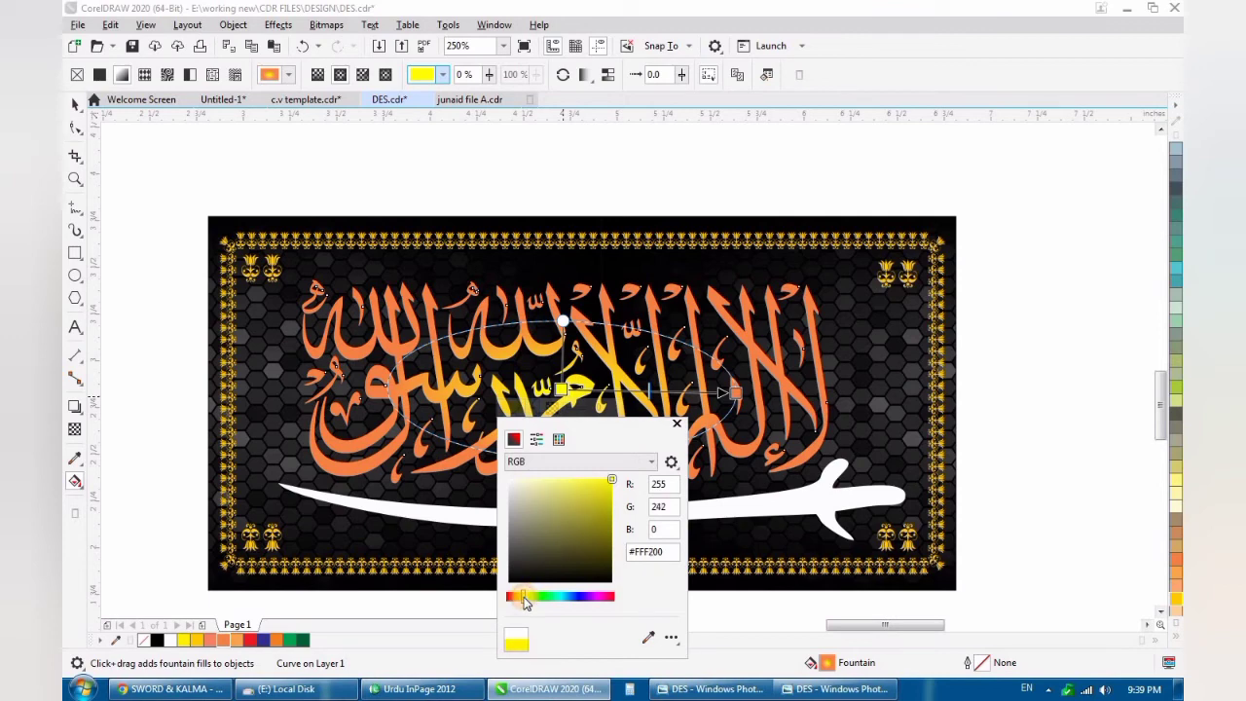
left_click_drag(523, 602, 516, 595)
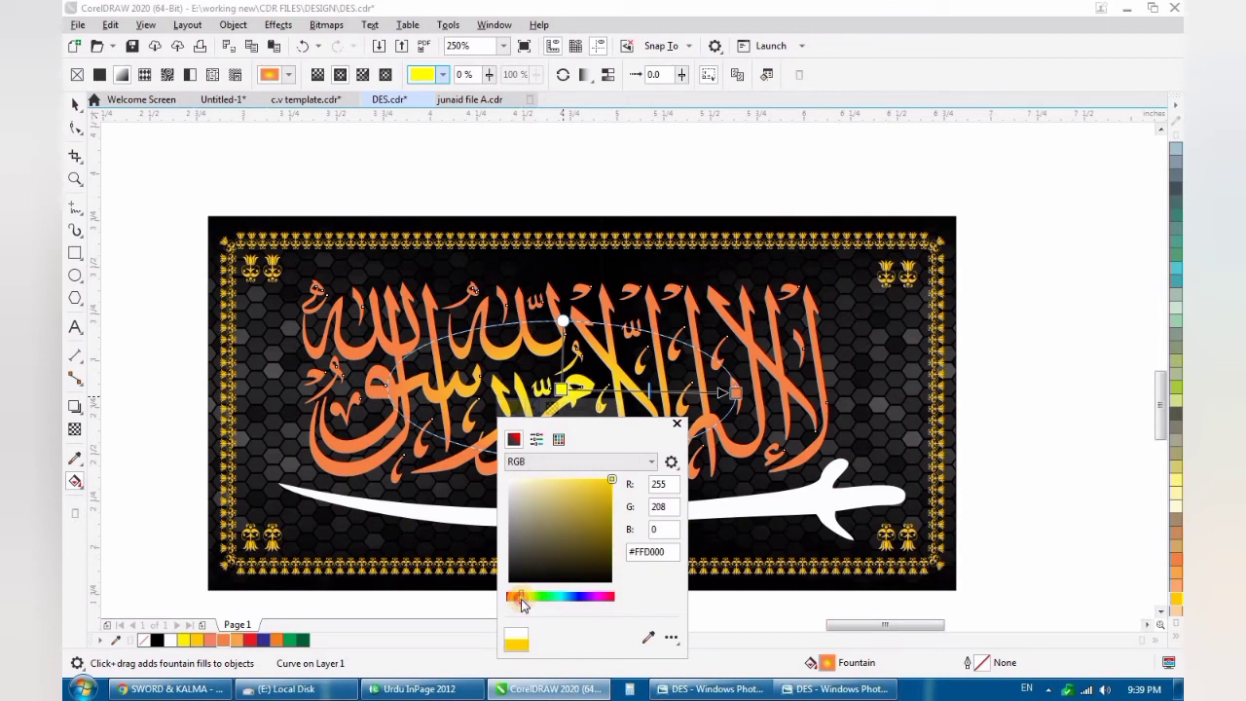
- Stretch the calligraphy's elliptical fountain fill across its full width and give the sword the same golden yellow to orange fill
left_click(685, 424)
left_click_drag(736, 394, 842, 397)
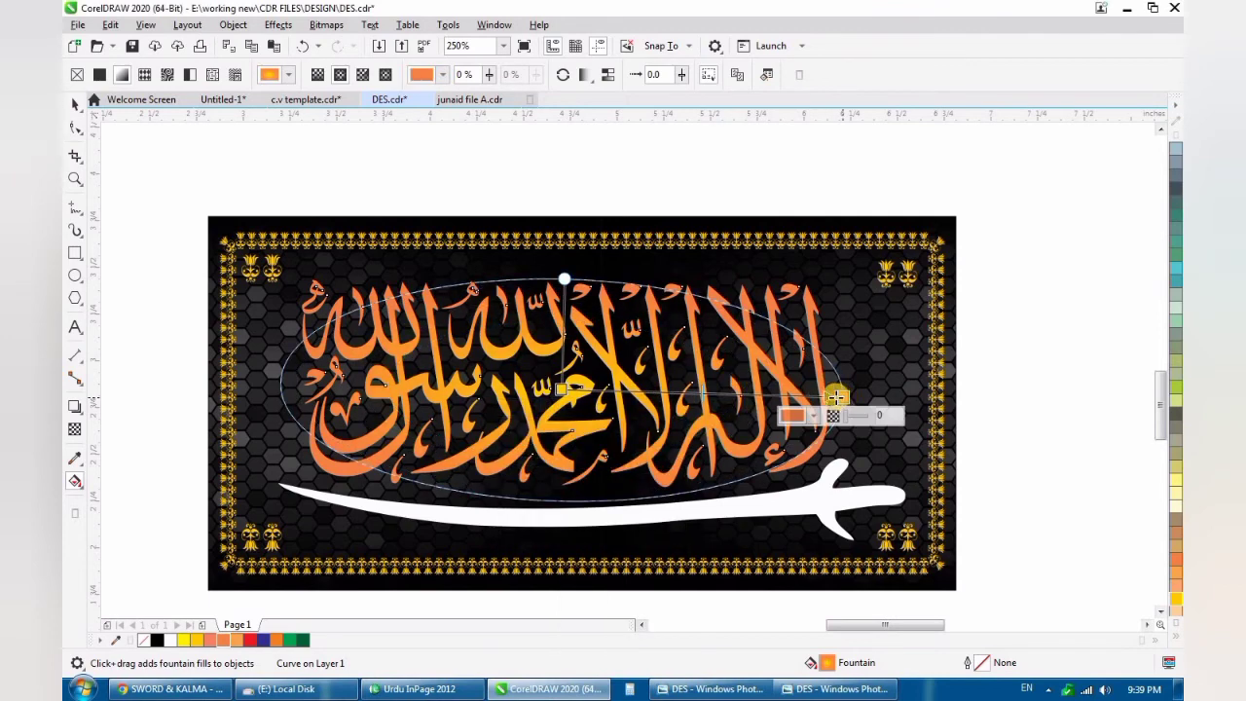
left_click(619, 521)
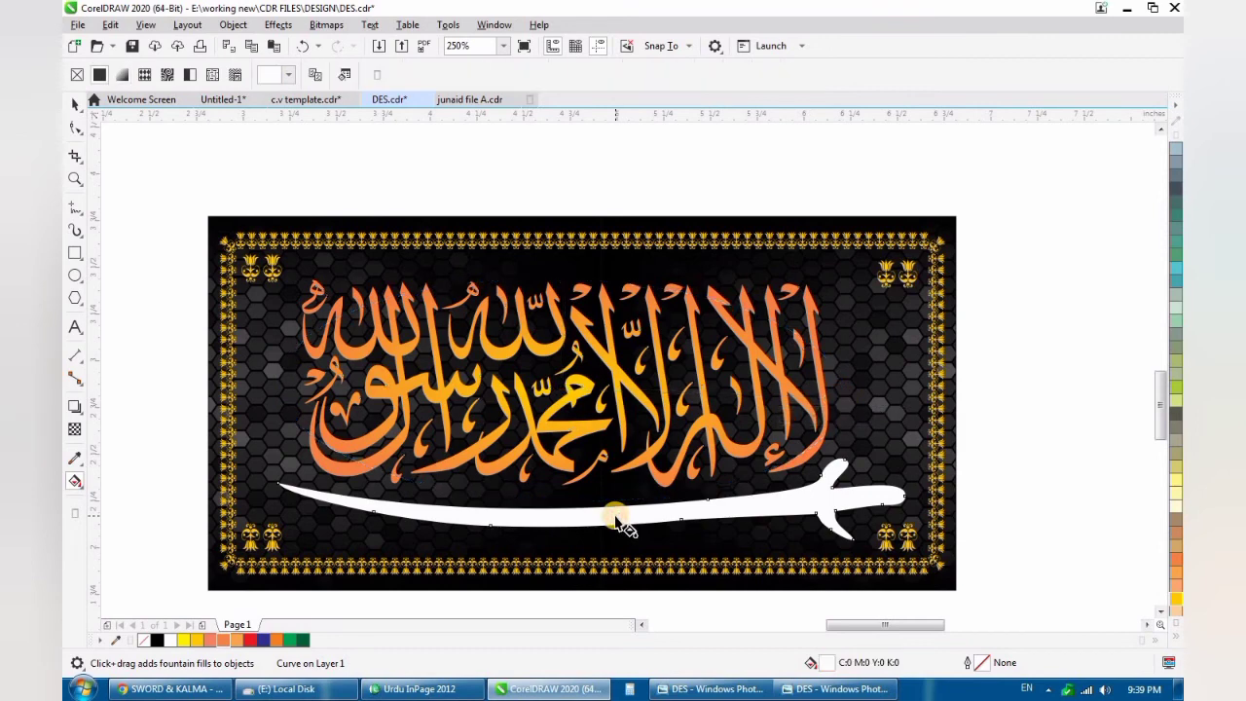
key("ctrl+r")
scroll(609, 440, "down", 1)
scroll(603, 476, "up", 1)
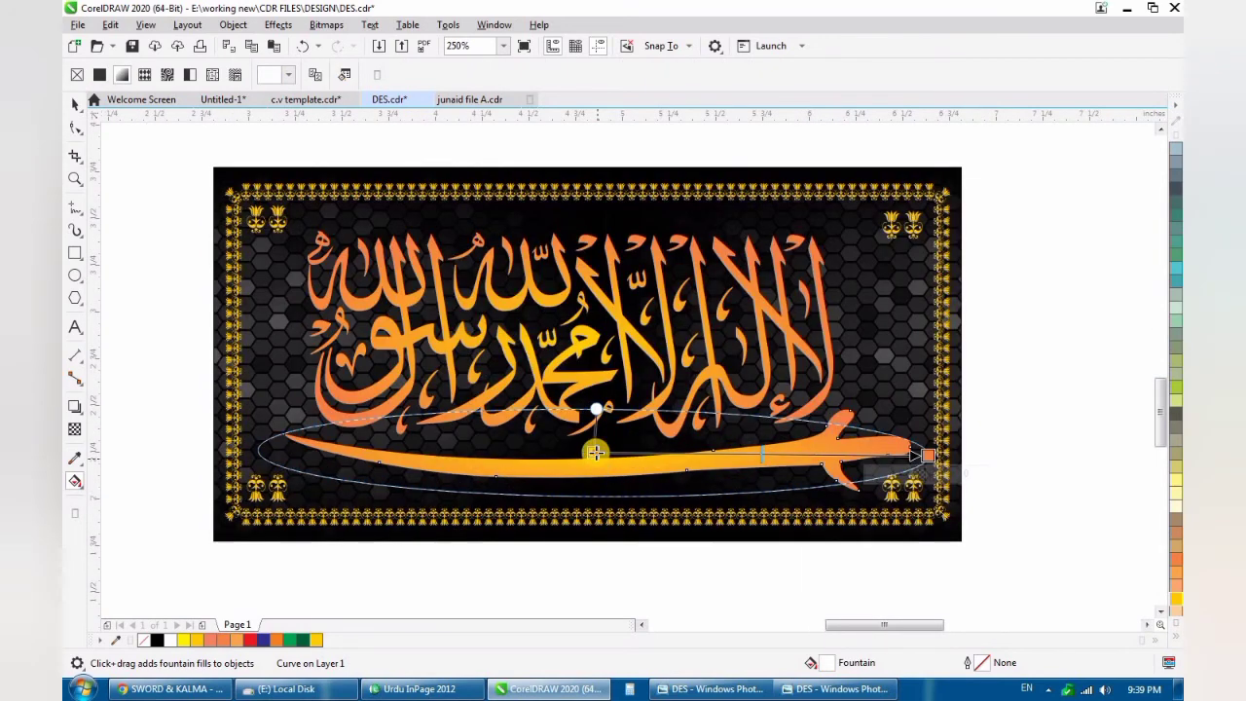
- Centre the sword's fountain fill on the blade, extend it past the hilt and flatten it into a narrow slanted ellipse
left_click_drag(596, 451, 594, 468)
left_click_drag(925, 456, 913, 464)
left_click_drag(592, 431, 569, 448)
left_click_drag(920, 461, 986, 455)
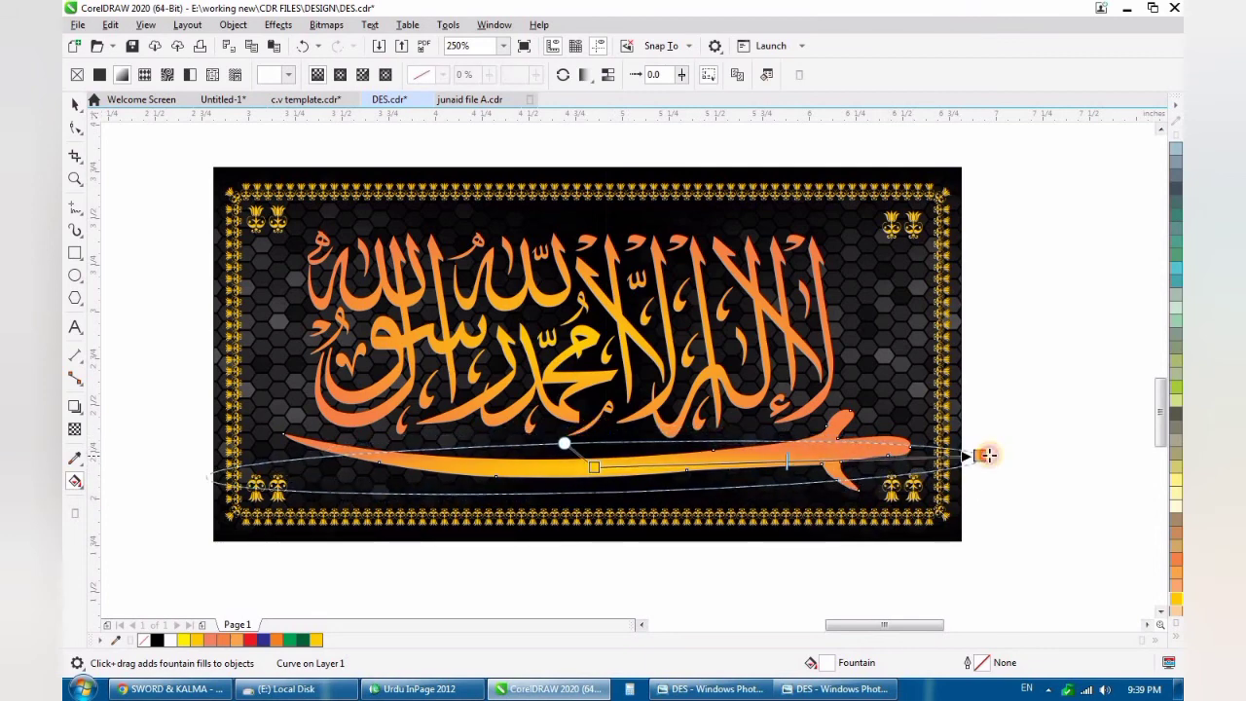
left_click_drag(563, 443, 527, 455)
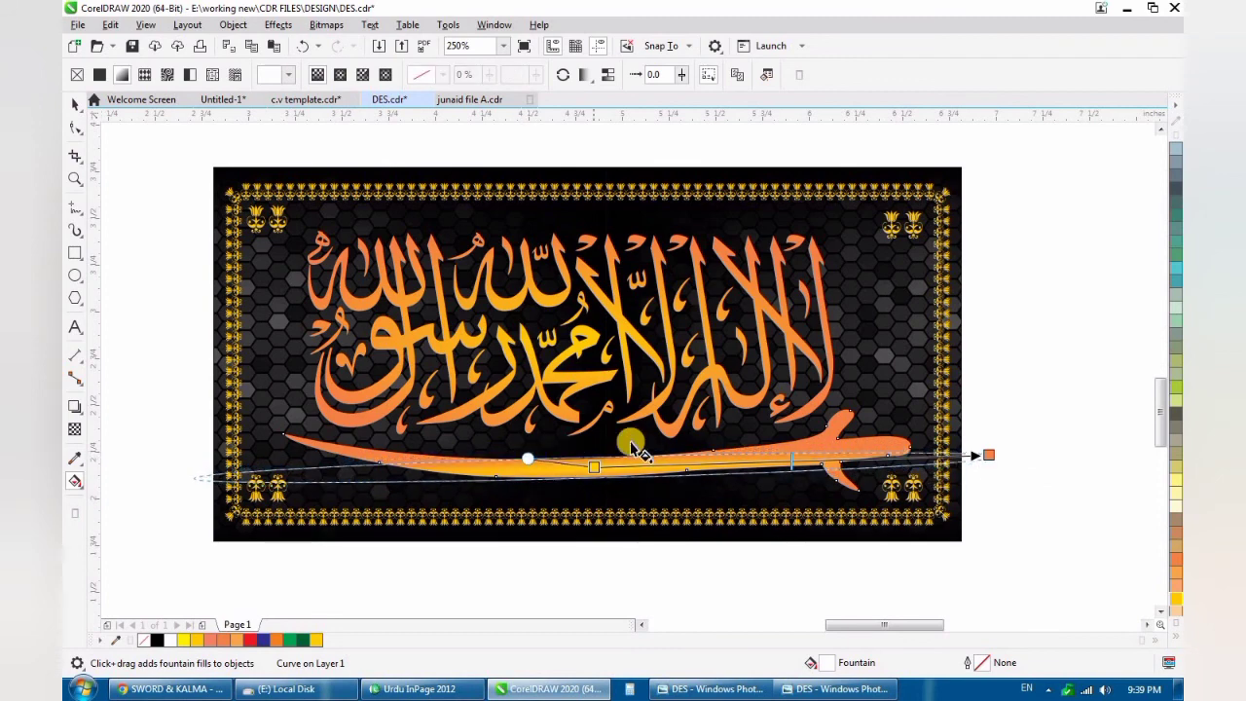
scroll(632, 444, "down", 1)
key("space")
key("Escape")
- Examine the recreated design's colours, border and corner tulips against the reference image above it
scroll(581, 441, "down", 1)
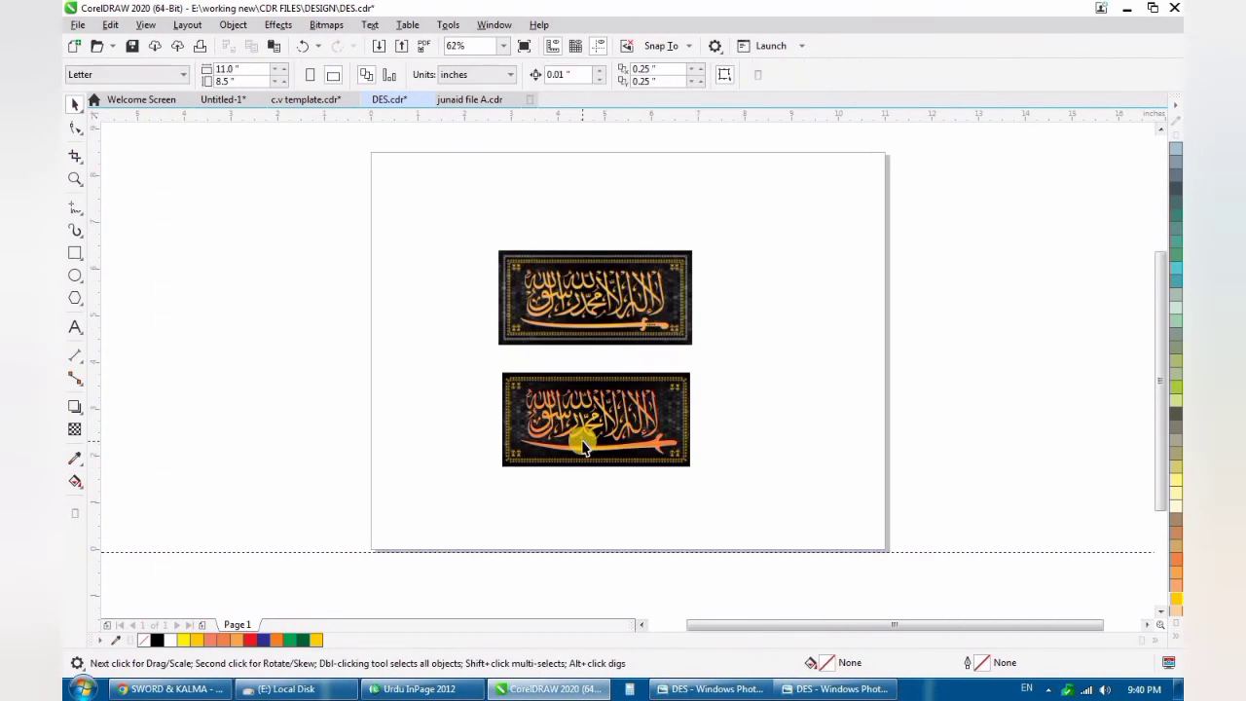
scroll(583, 444, "up", 1)
scroll(583, 443, "up", 1)
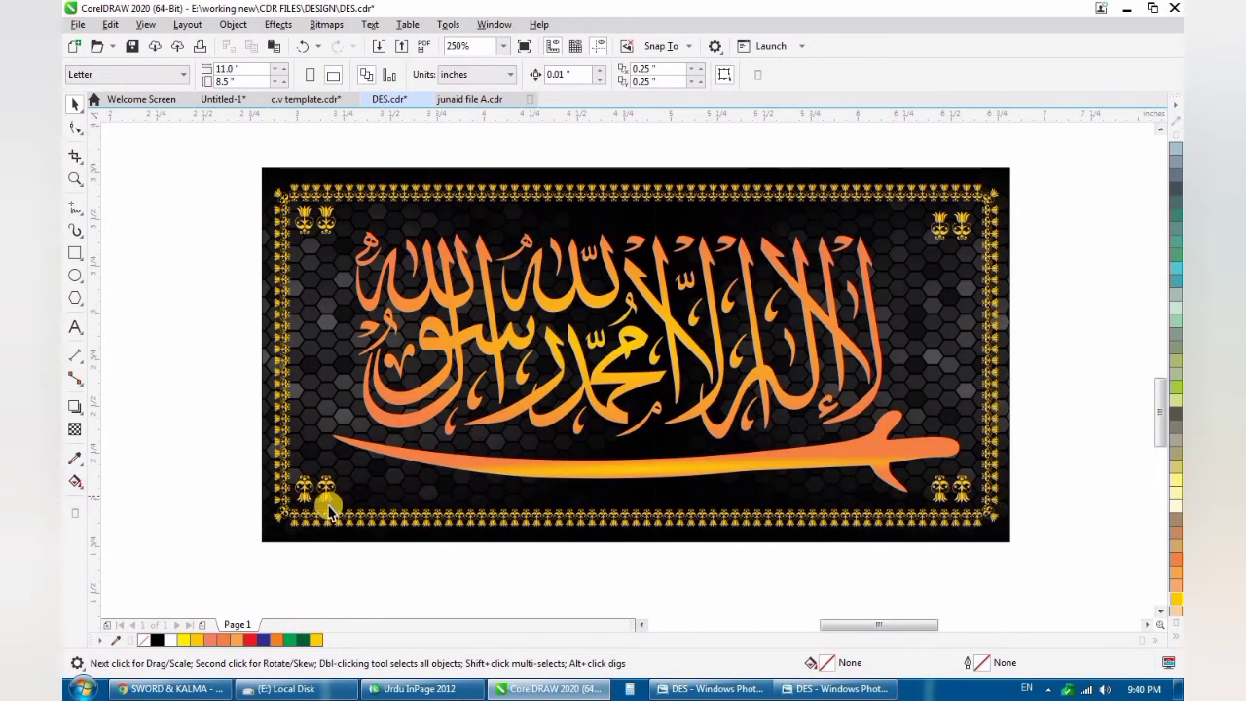
scroll(458, 514, "down", 1)
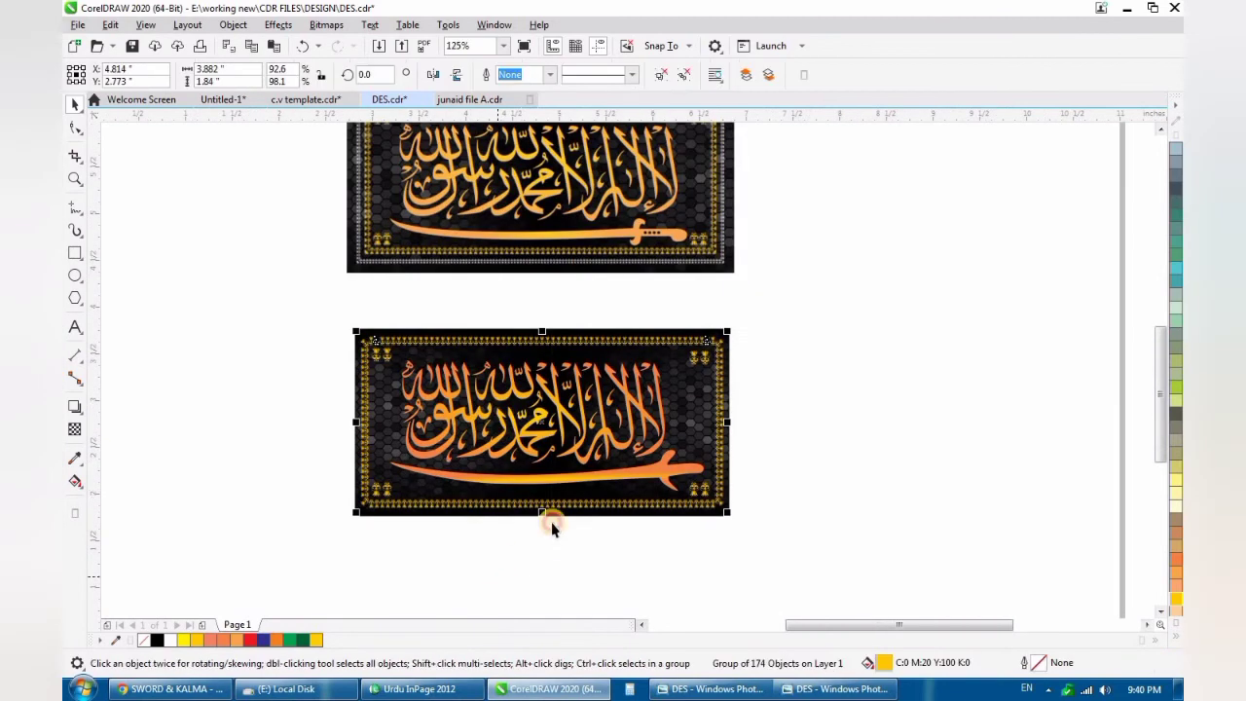
scroll(579, 480, "down", 1)
scroll(558, 478, "up", 1)
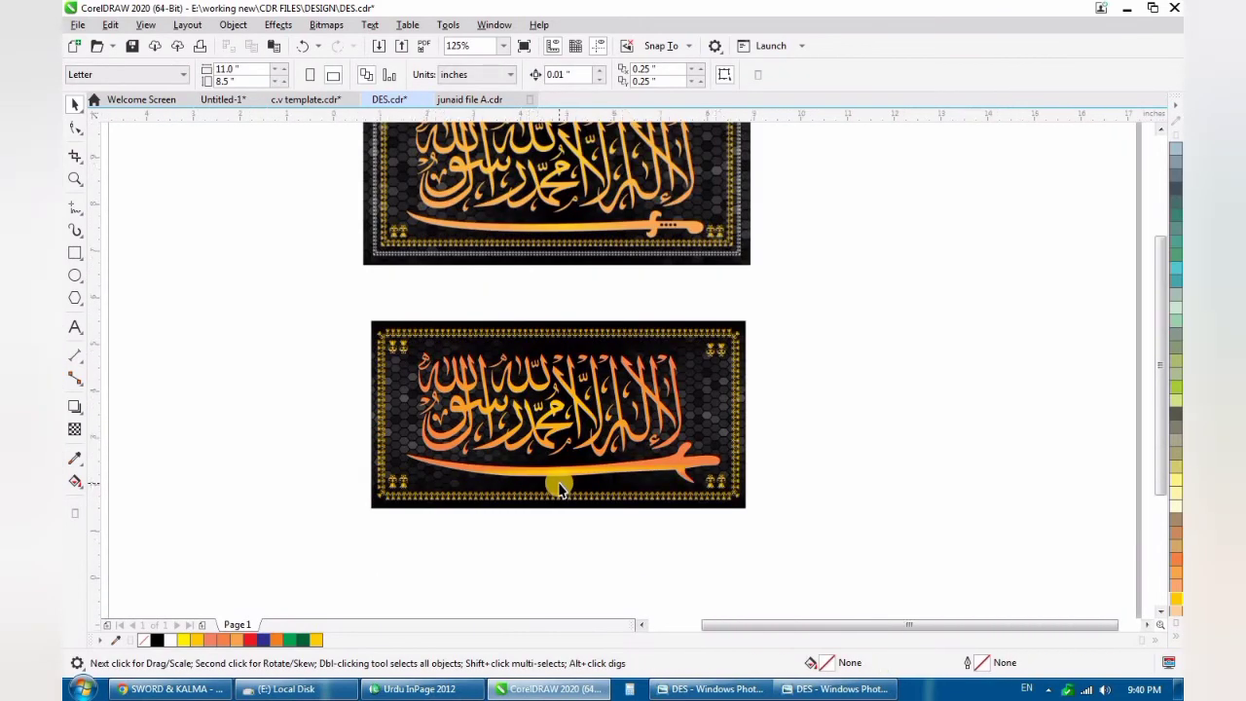
scroll(558, 488, "down", 1)
scroll(558, 488, "up", 1)
- Group the recreated design's objects and centre the group horizontally under the reference image
scroll(555, 482, "down", 1)
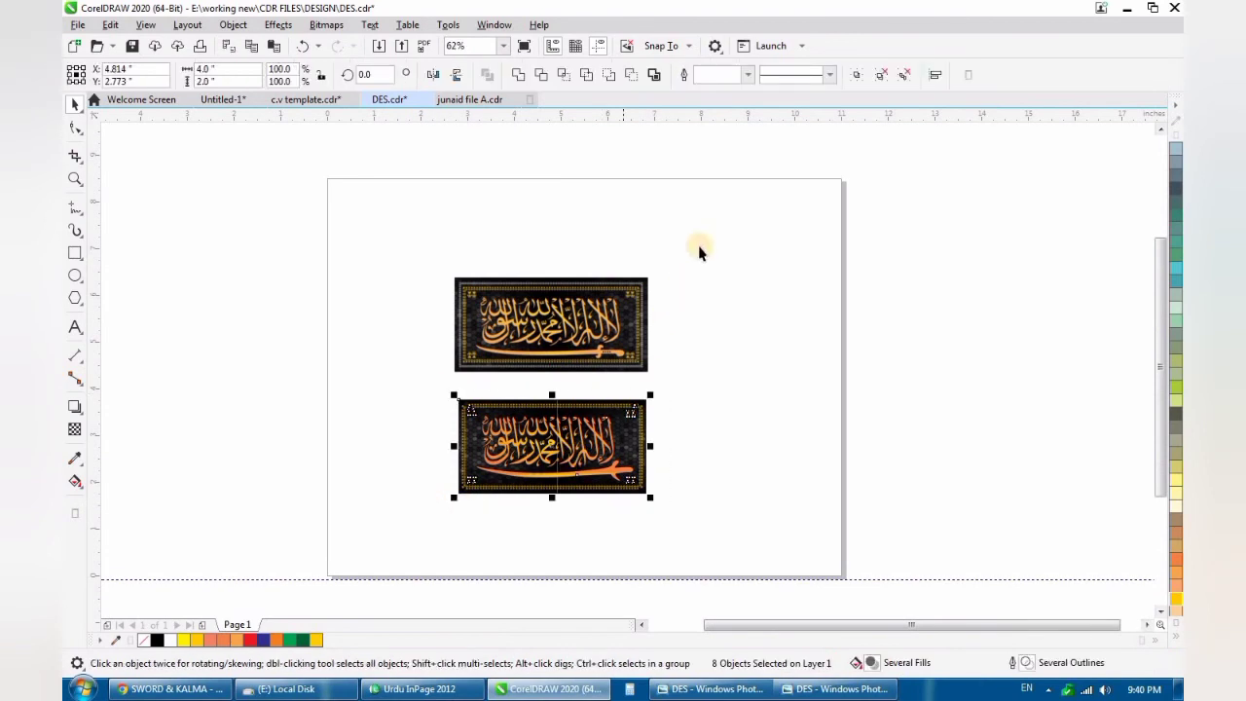
left_click_drag(699, 251, 410, 404)
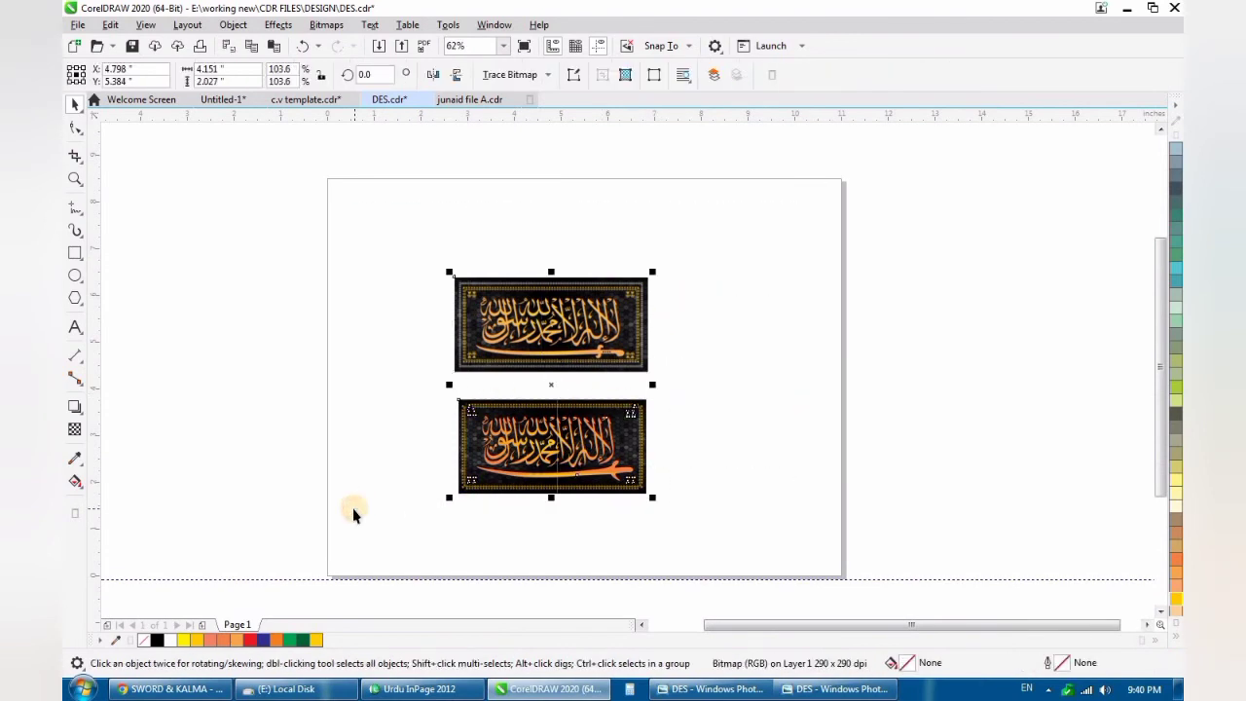
key("x")
key("space")
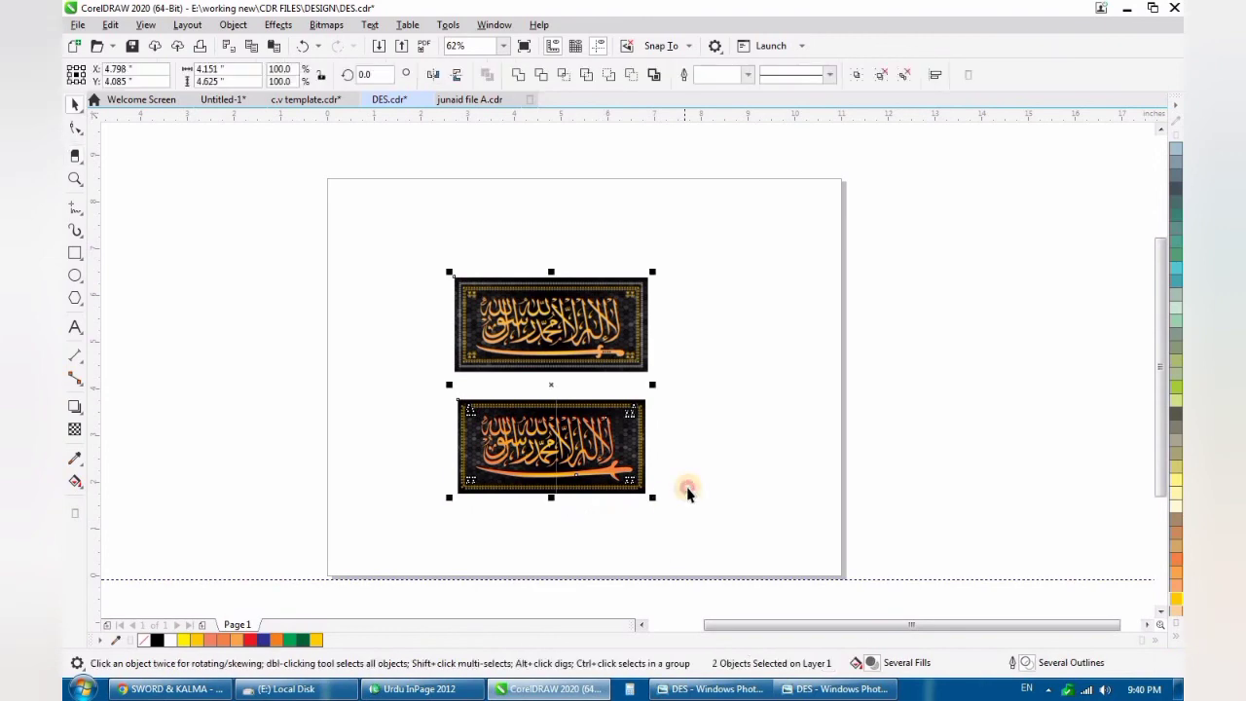
left_click(687, 488)
scroll(549, 478, "up", 1)
scroll(542, 490, "down", 1)
scroll(547, 487, "up", 1)
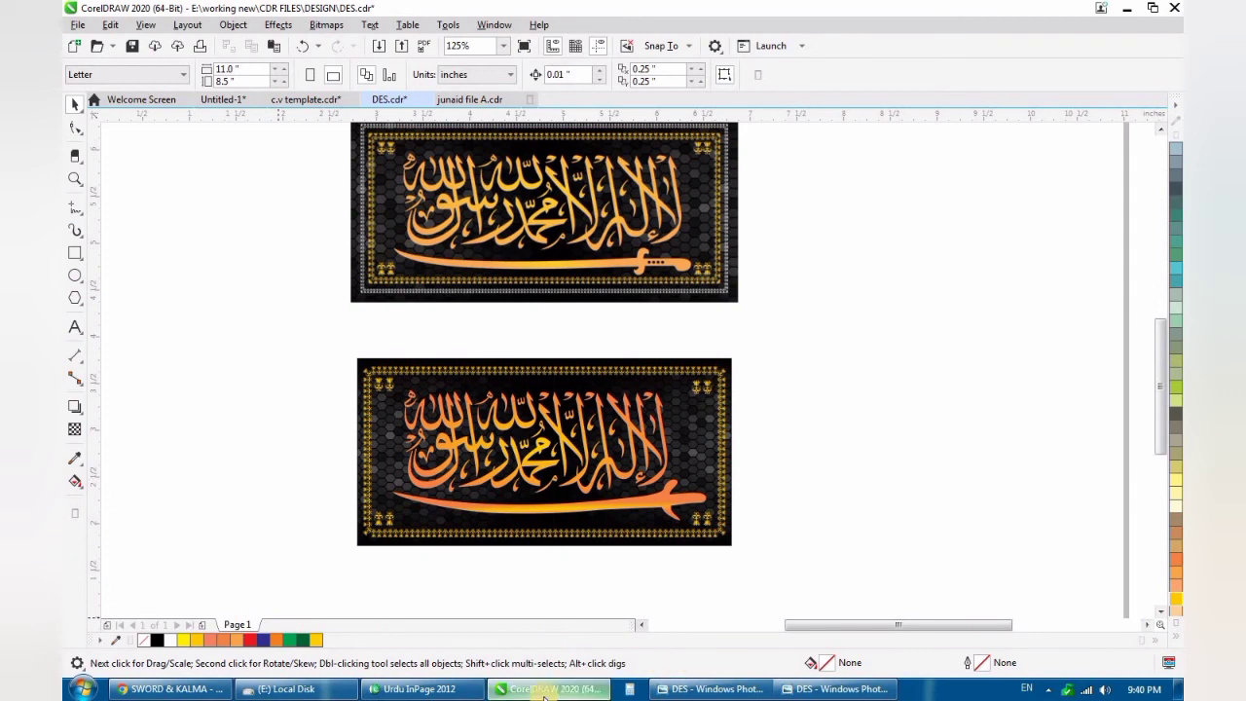
mouse_move(555, 689)
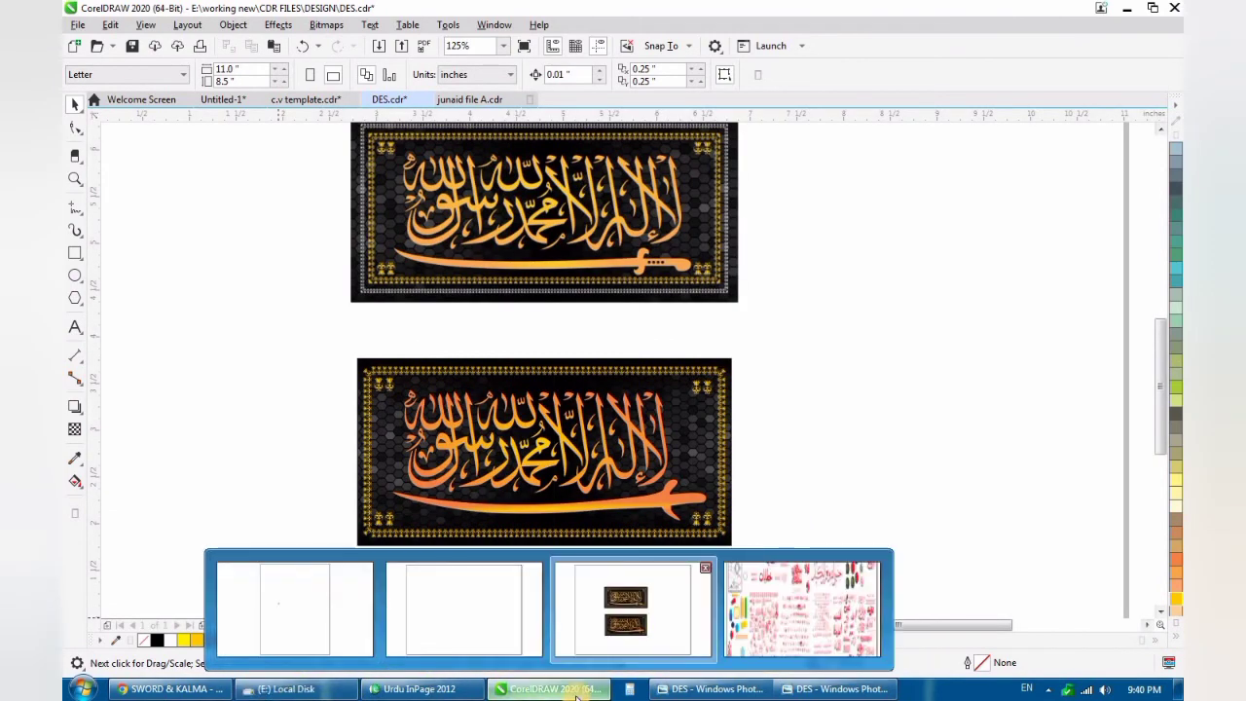
mouse_move(324, 689)
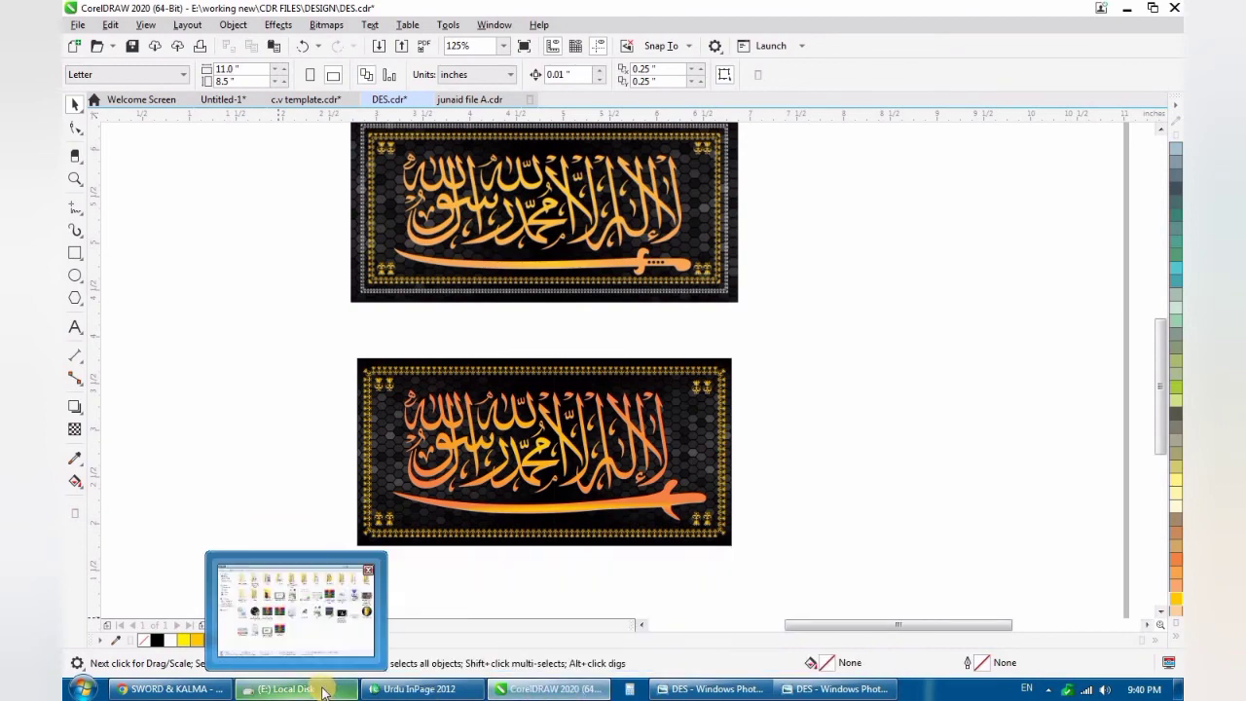